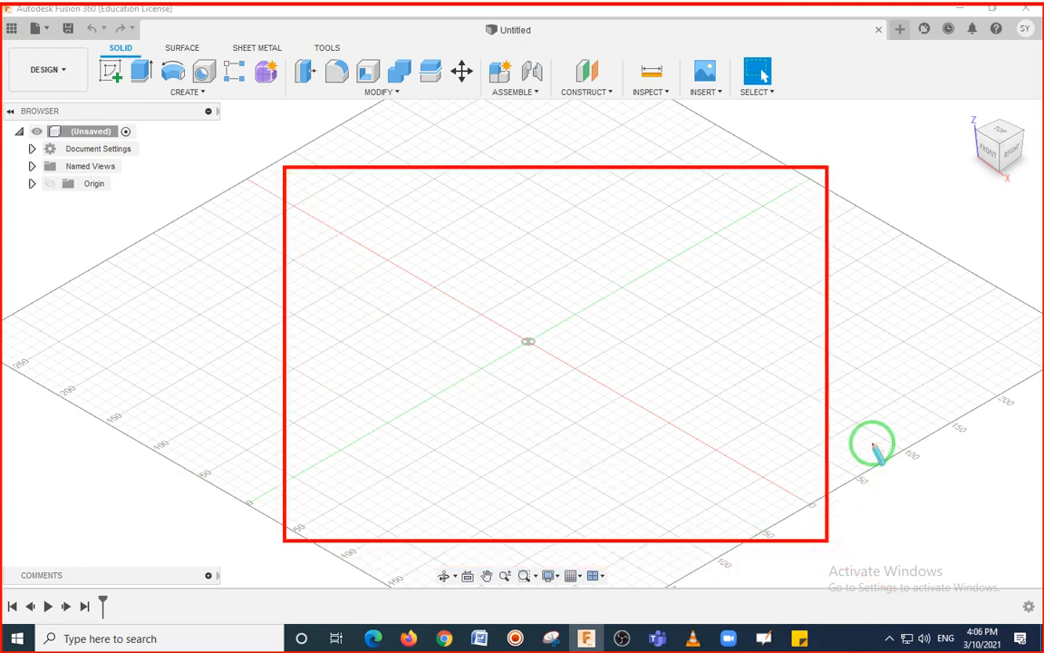
key(Escape)
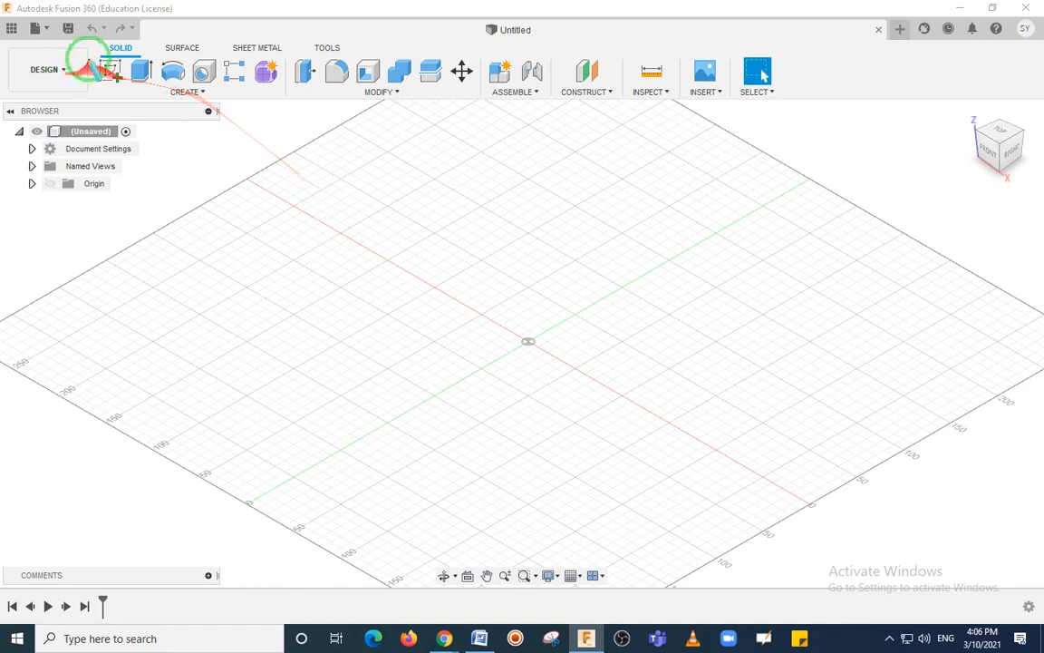
drag(90, 53, 135, 93)
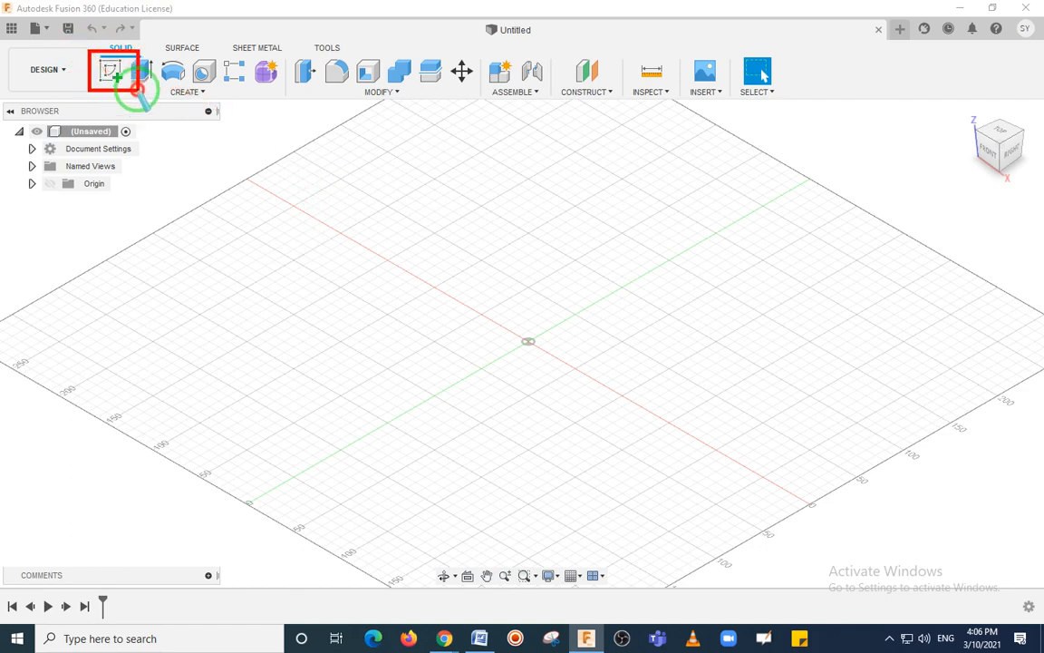
mouse_move(100, 33)
mouse_down()
mouse_move(141, 41)
mouse_move(147, 52)
mouse_up()
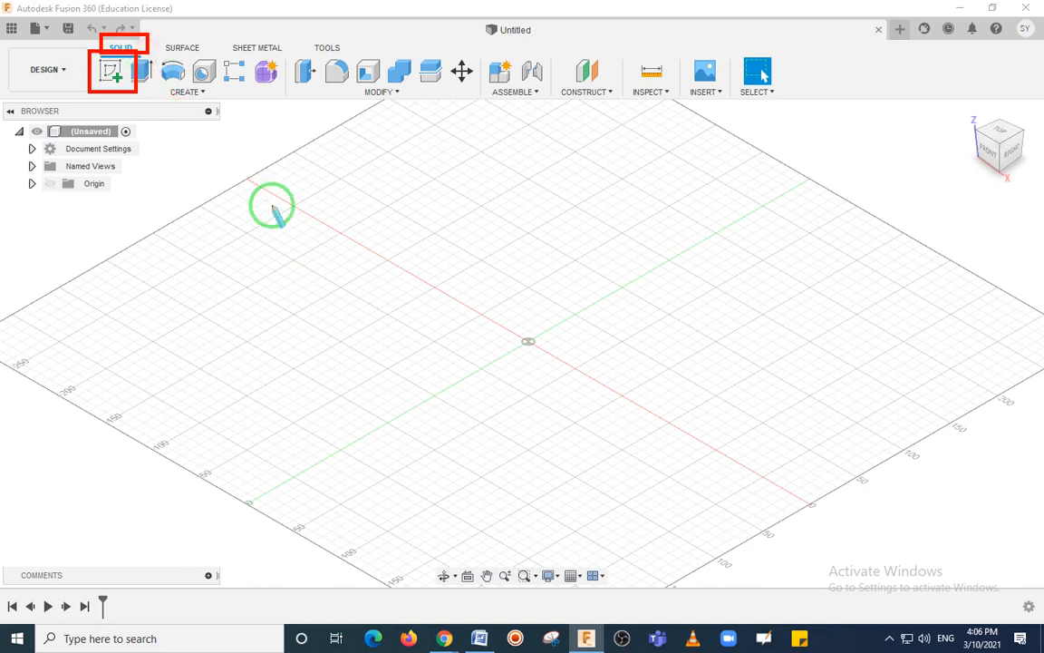
key(ctrl+z)
key(ctrl+z)
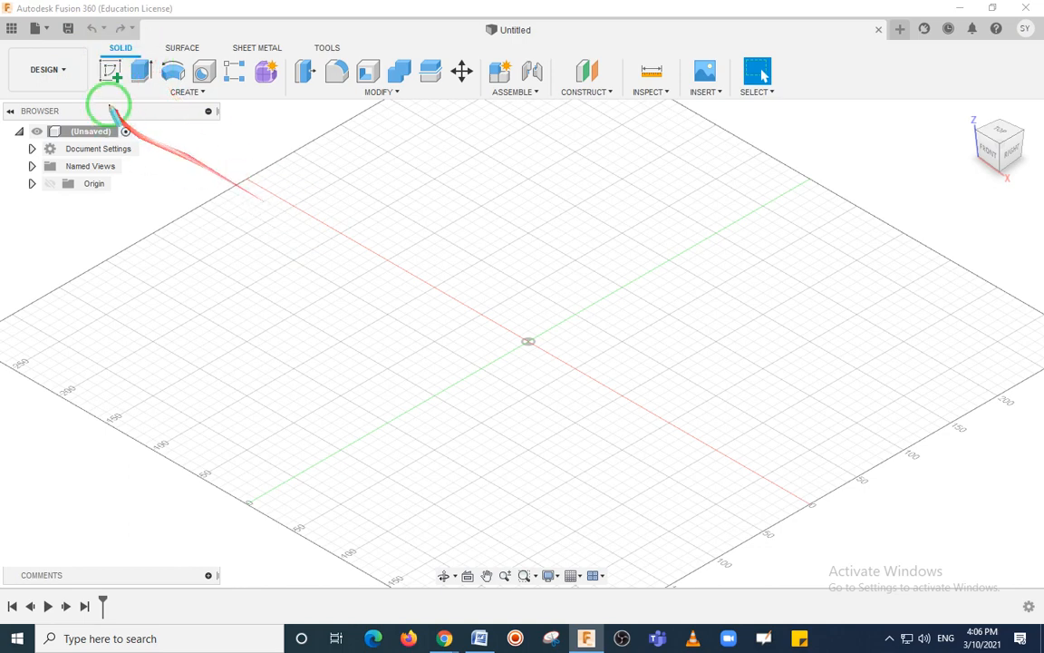
drag(90, 55, 133, 92)
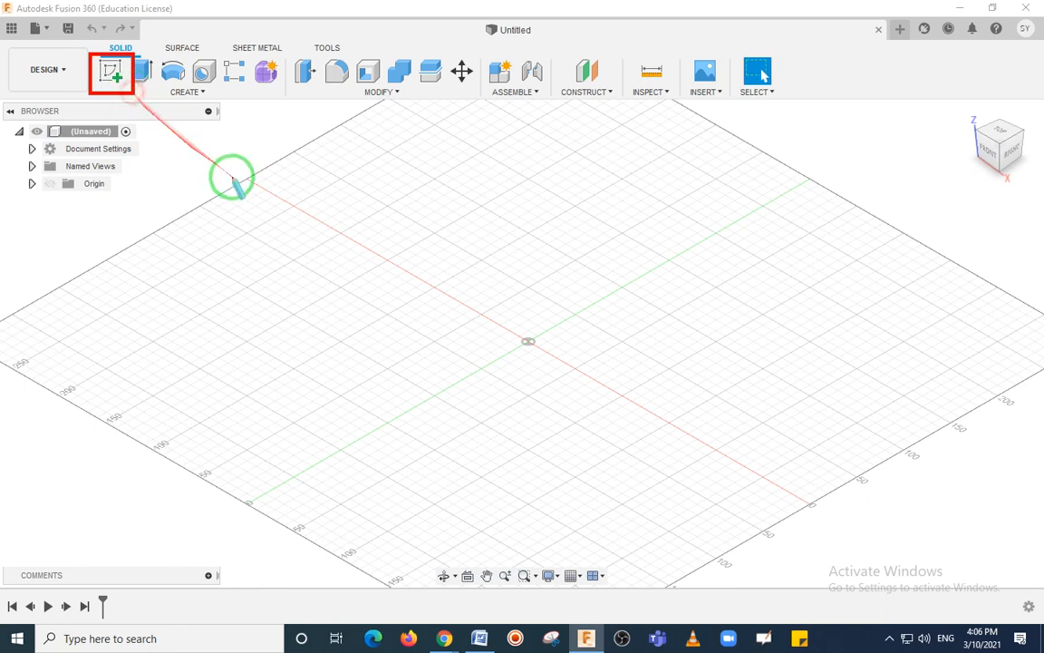
key(ctrl+z)
key(Escape)
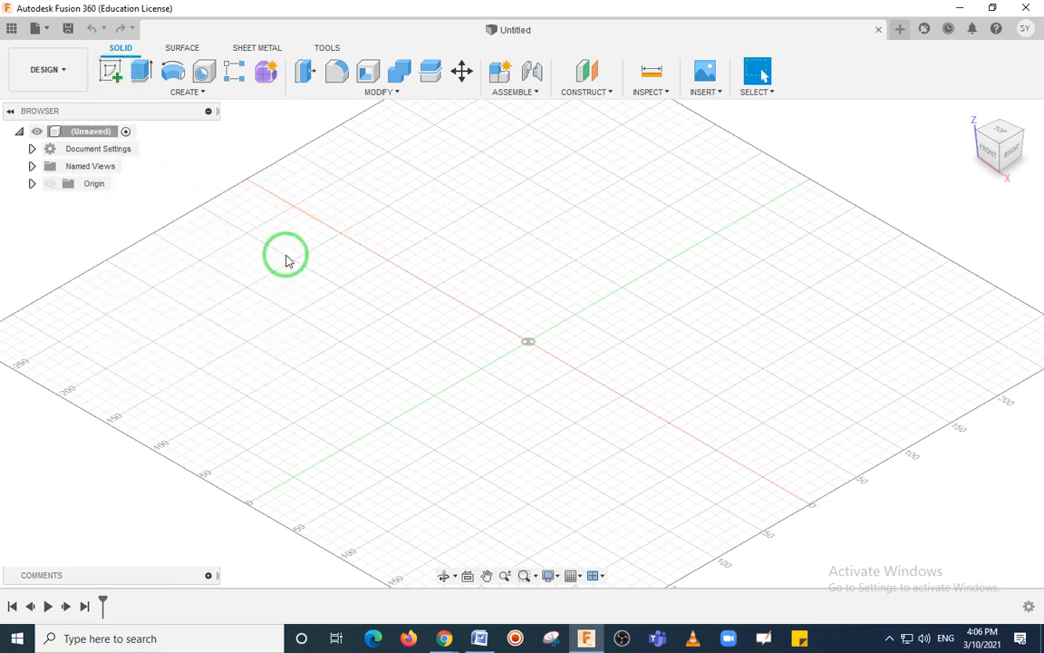
- Create a new sketch on the horizontal XY origin plane
click(110, 73)
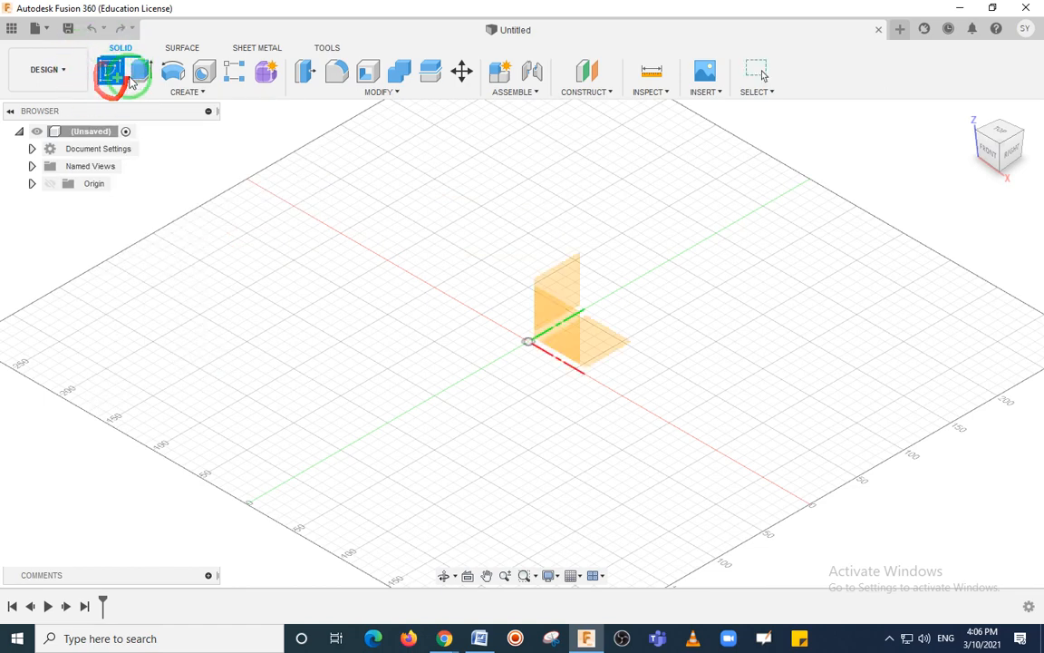
click(618, 348)
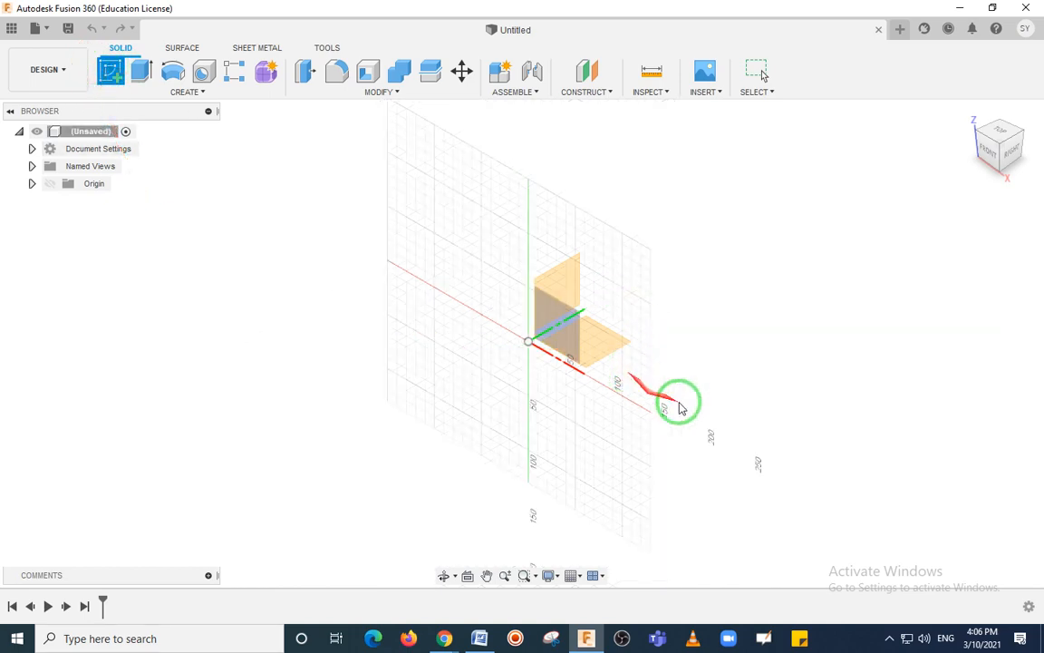
drag(500, 239, 642, 404)
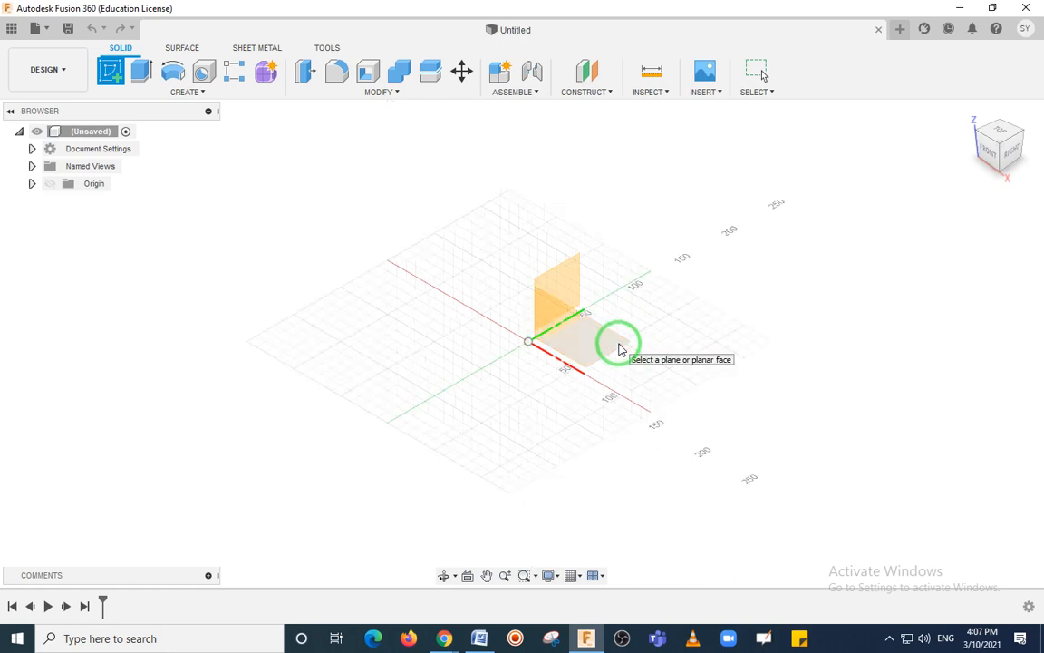
scroll(619, 348, up, 4)
scroll(562, 348, down, 4)
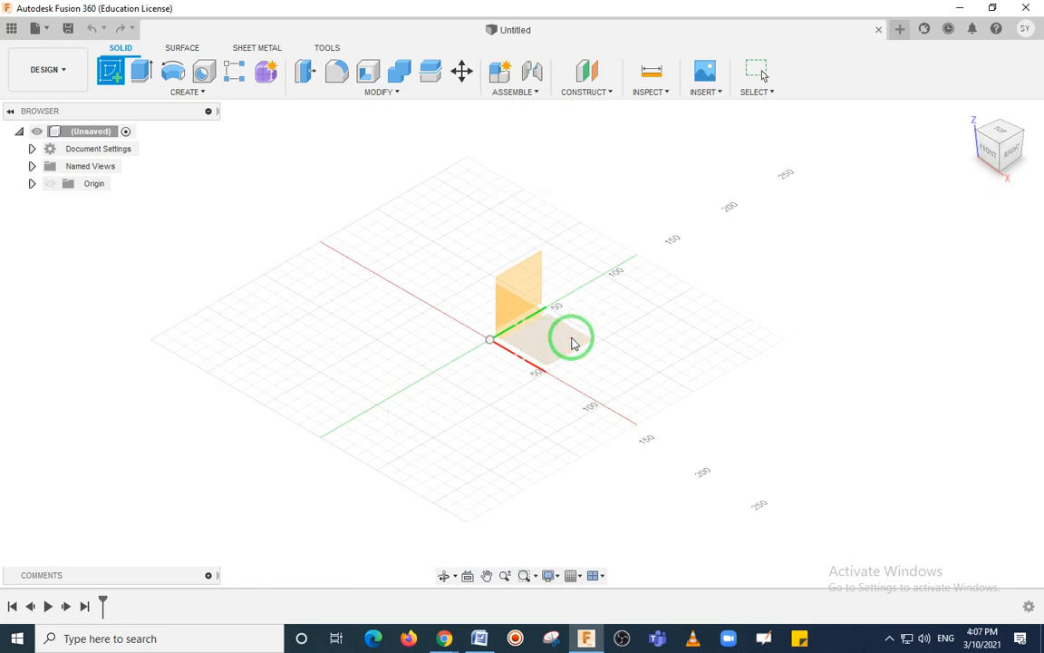
click(571, 344)
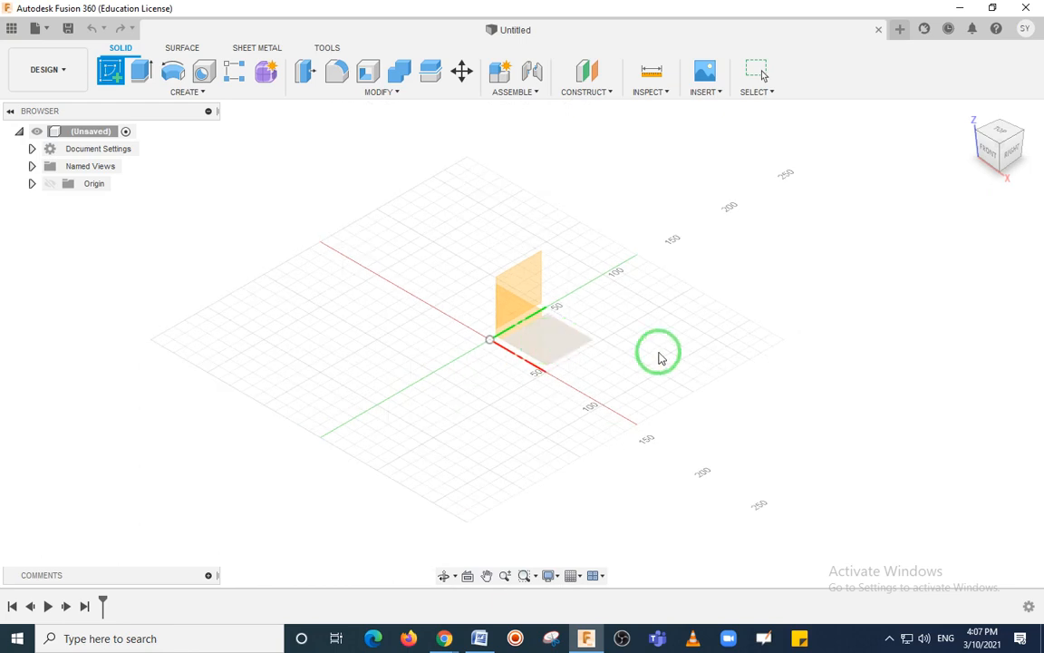
click(536, 261)
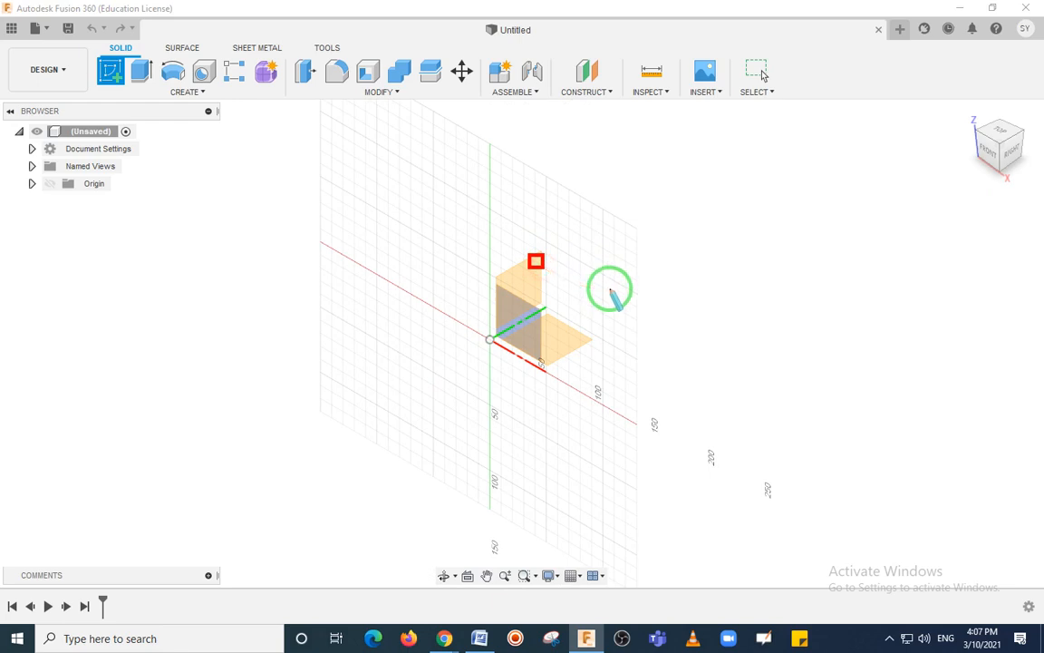
click(513, 317)
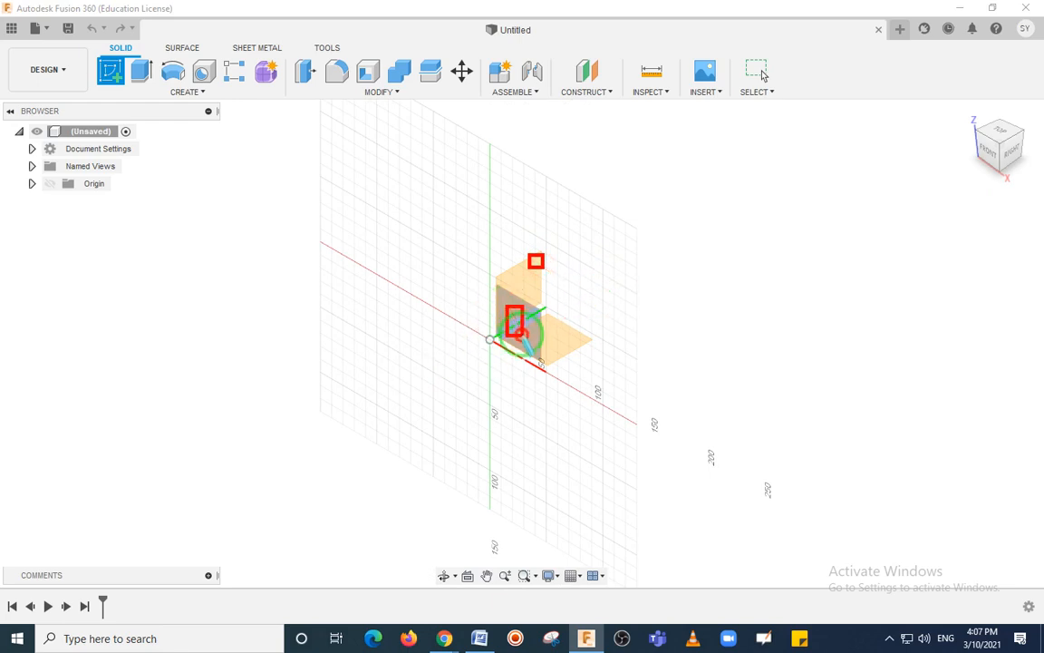
click(559, 337)
click(532, 287)
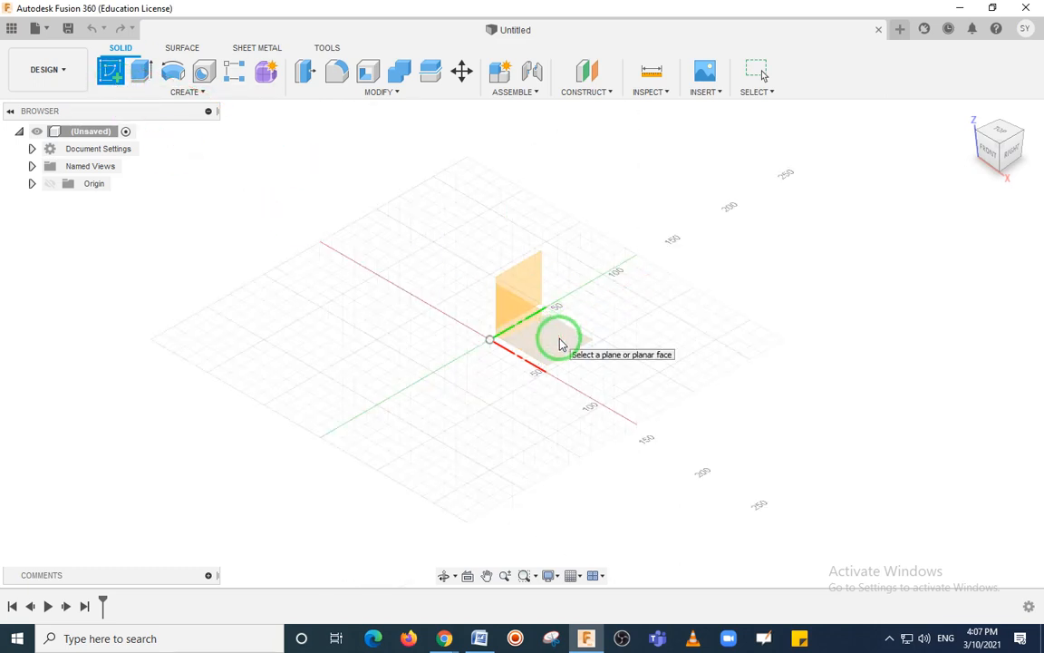
click(559, 345)
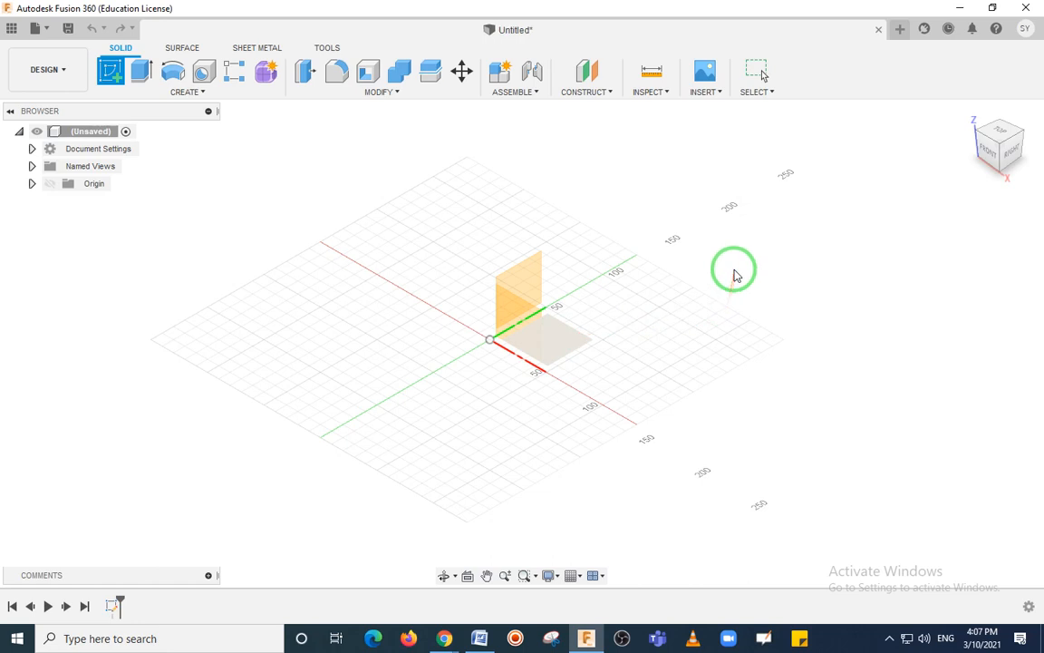
click(564, 343)
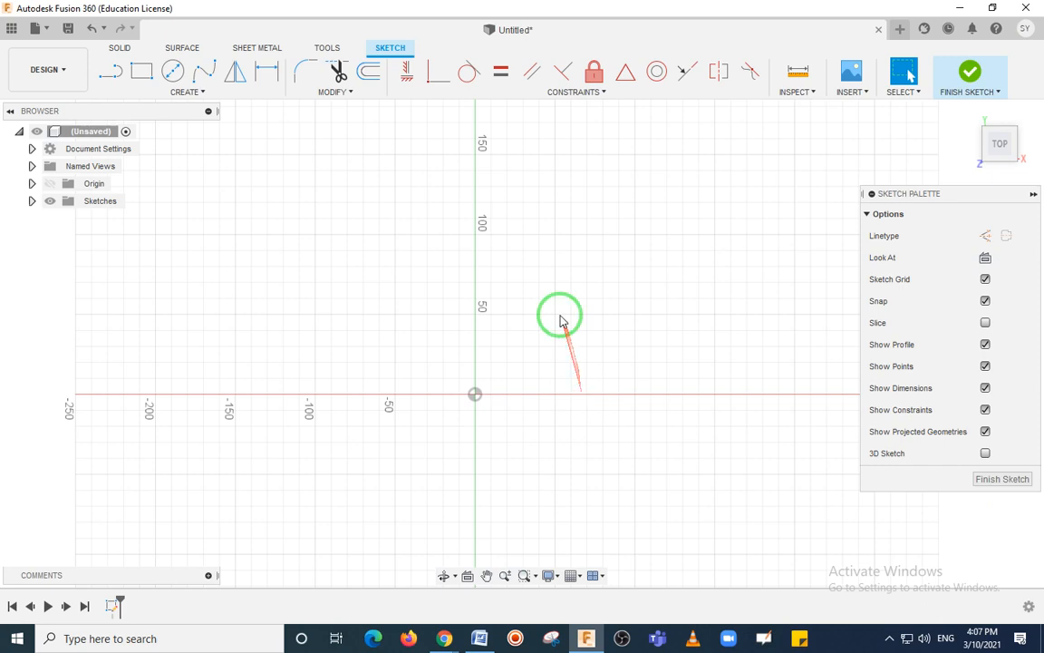
mouse_move(3, 40)
mouse_down()
mouse_move(296, 110)
mouse_move(718, 124)
mouse_move(1036, 107)
mouse_up()
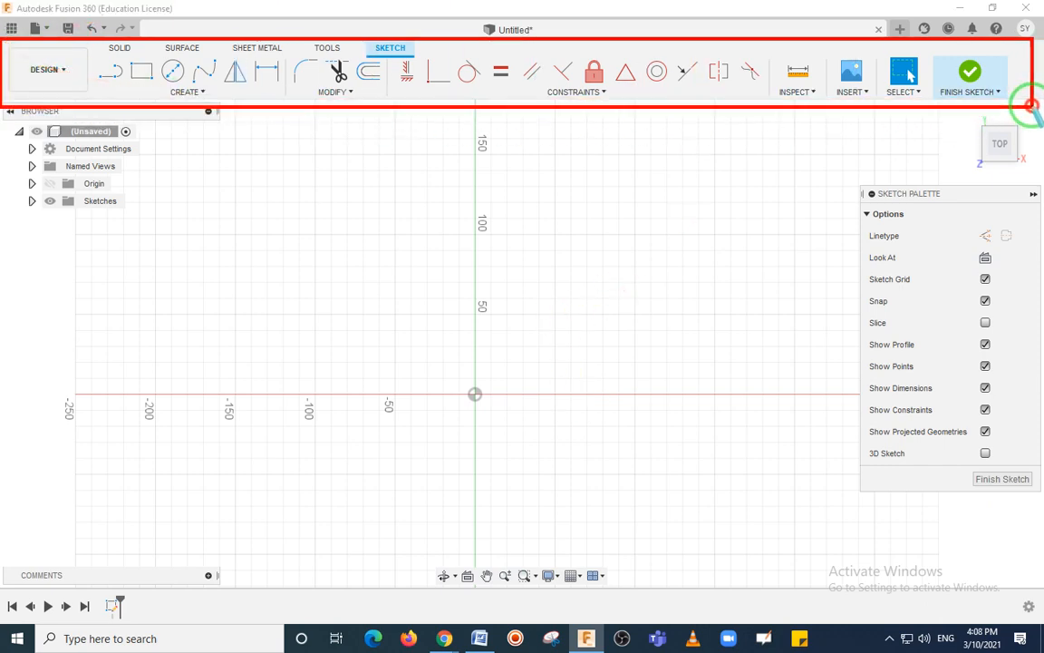
mouse_move(855, 178)
mouse_down()
mouse_move(974, 339)
mouse_move(1038, 506)
mouse_up()
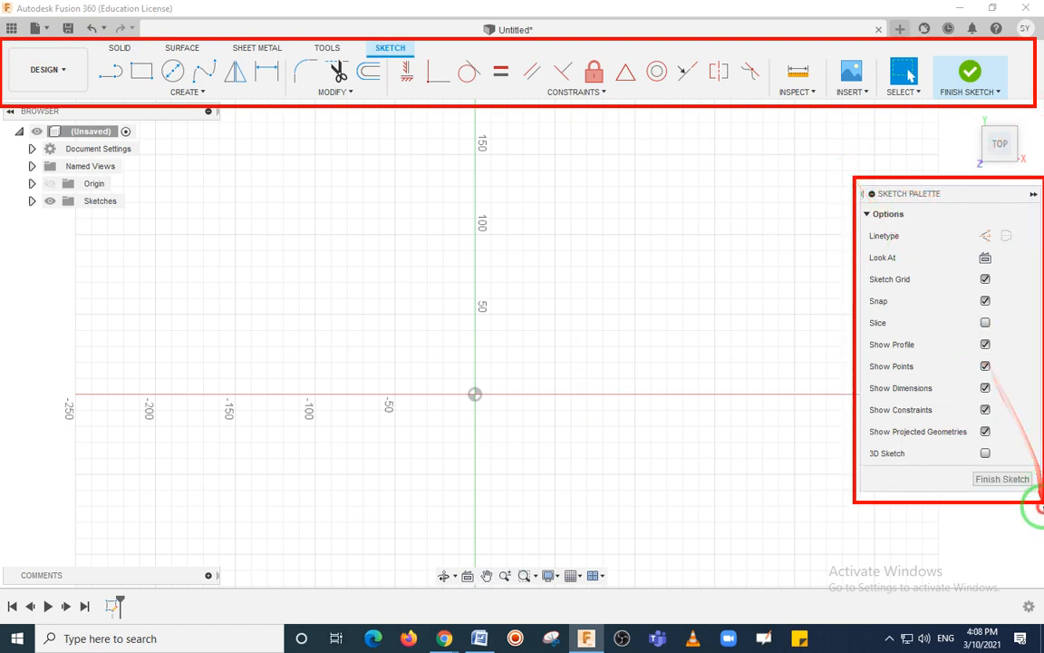
mouse_move(5, 125)
mouse_down()
mouse_move(175, 210)
mouse_move(157, 228)
mouse_up()
mouse_move(417, 562)
mouse_down()
mouse_move(530, 598)
mouse_move(629, 595)
mouse_up()
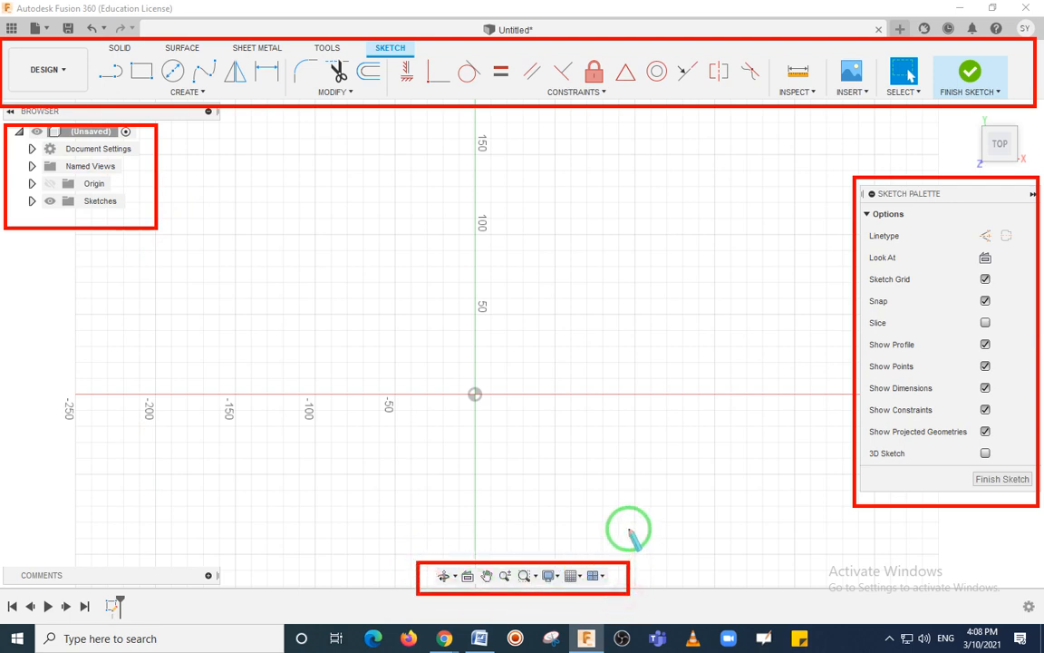
key(ctrl+z)
key(ctrl+z)
key(ctrl+z)
key(ctrl+z)
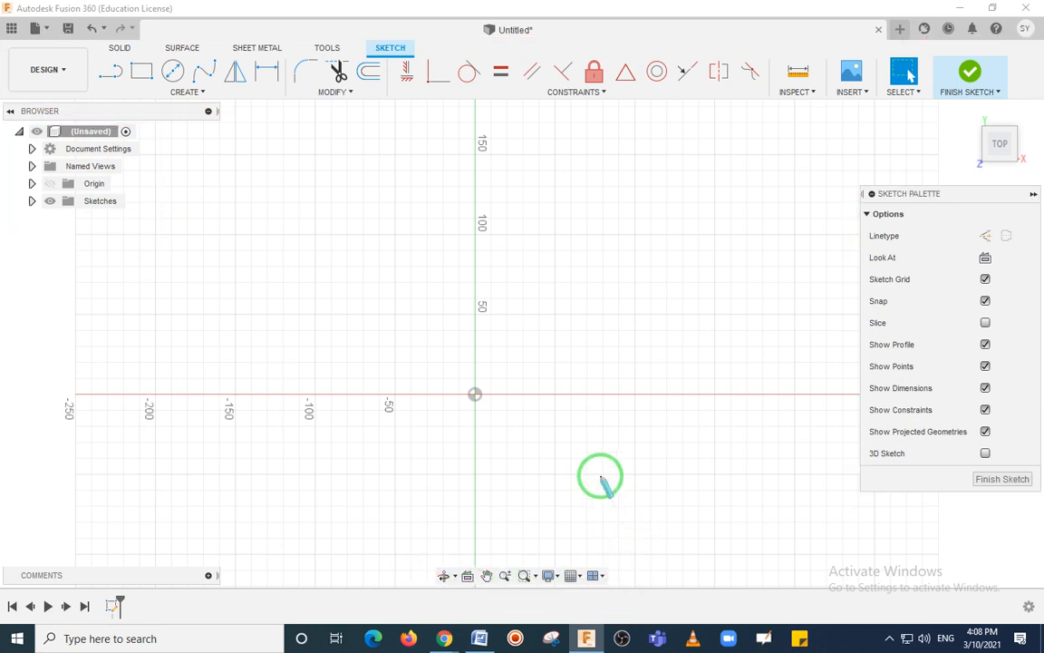
drag(600, 479, 596, 349)
key(ctrl+z)
key(Escape)
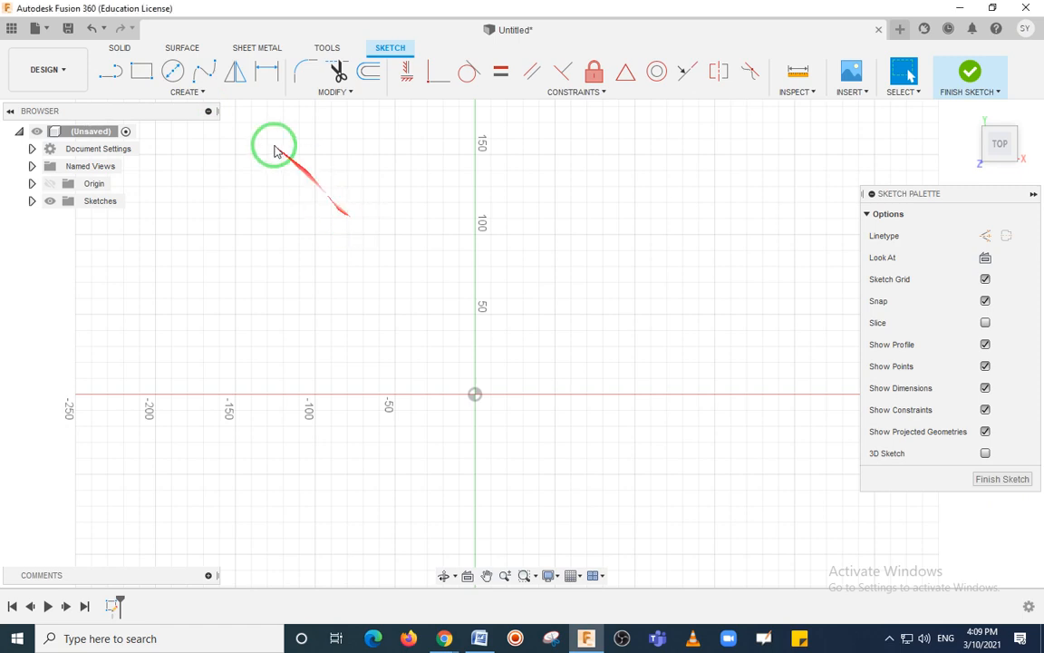
- Draw a horizontal line 100 mm long from the origin along the positive X axis
click(205, 94)
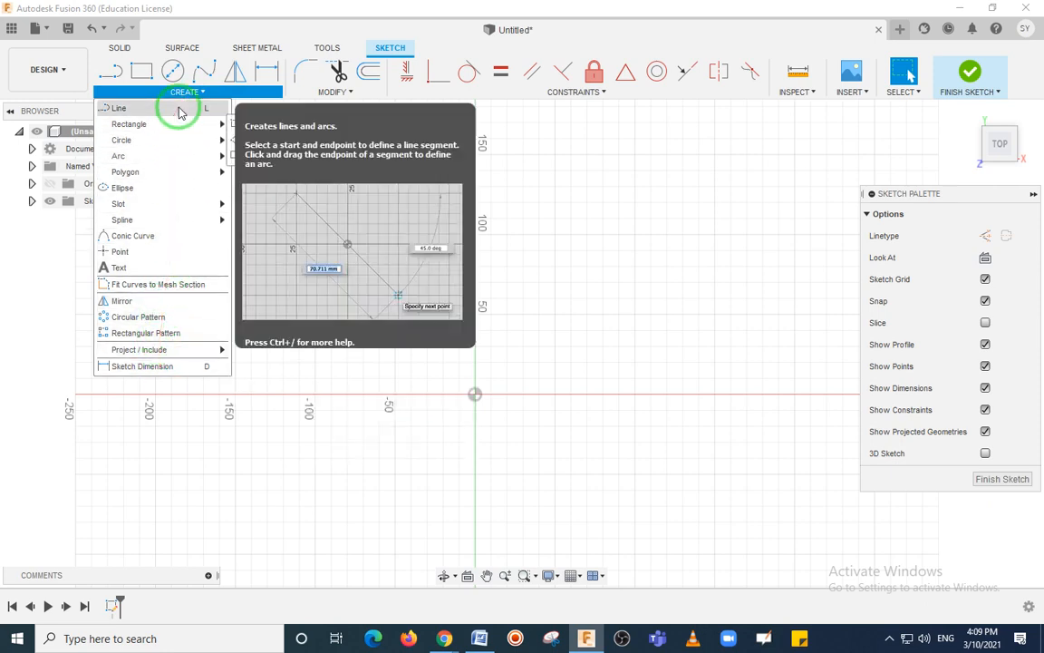
mouse_move(165, 129)
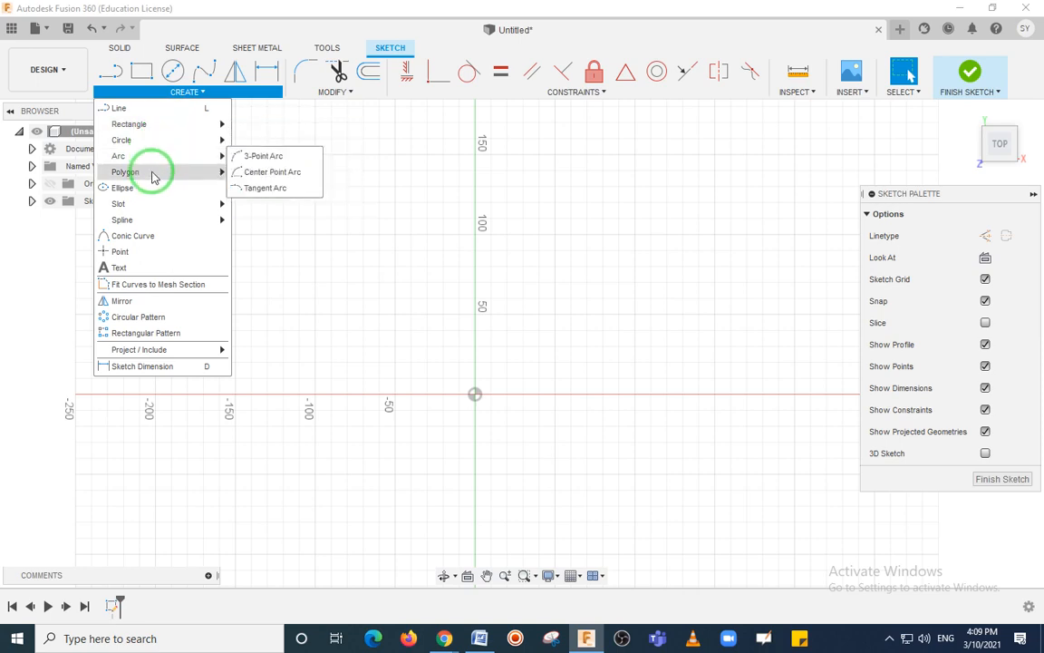
mouse_move(155, 208)
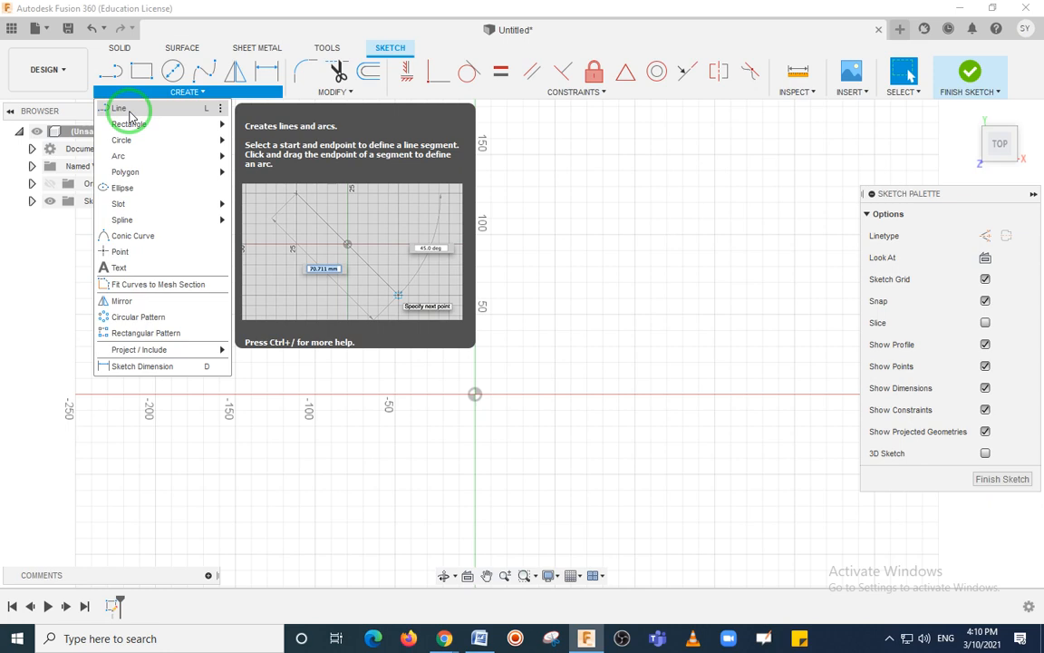
click(130, 110)
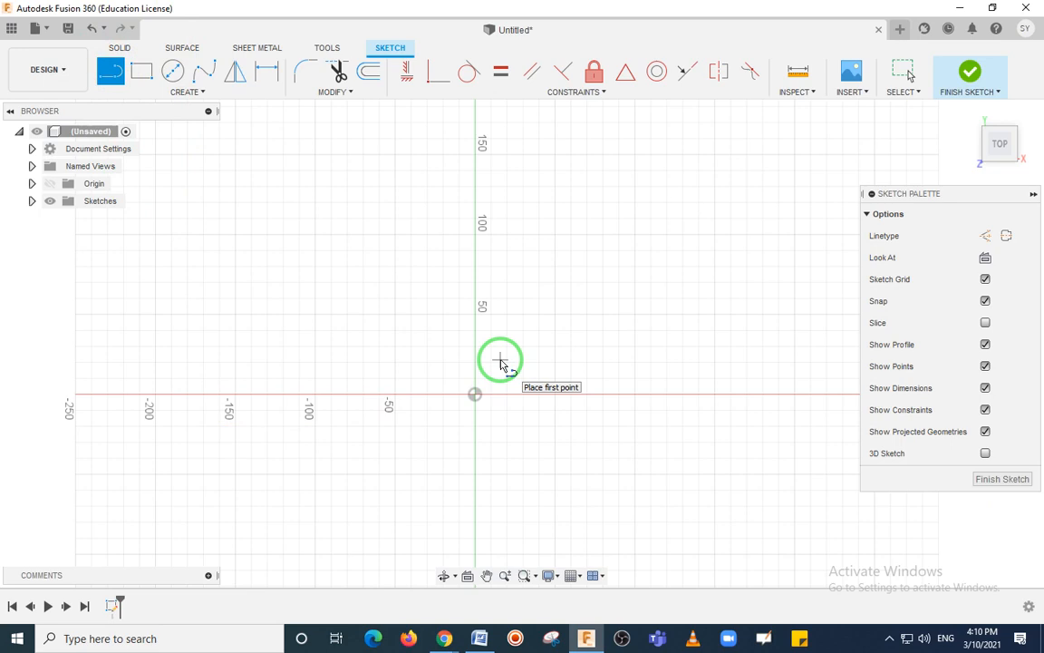
click(554, 314)
mouse_move(552, 319)
middle_down()
mouse_move(433, 331)
mouse_move(434, 344)
middle_up()
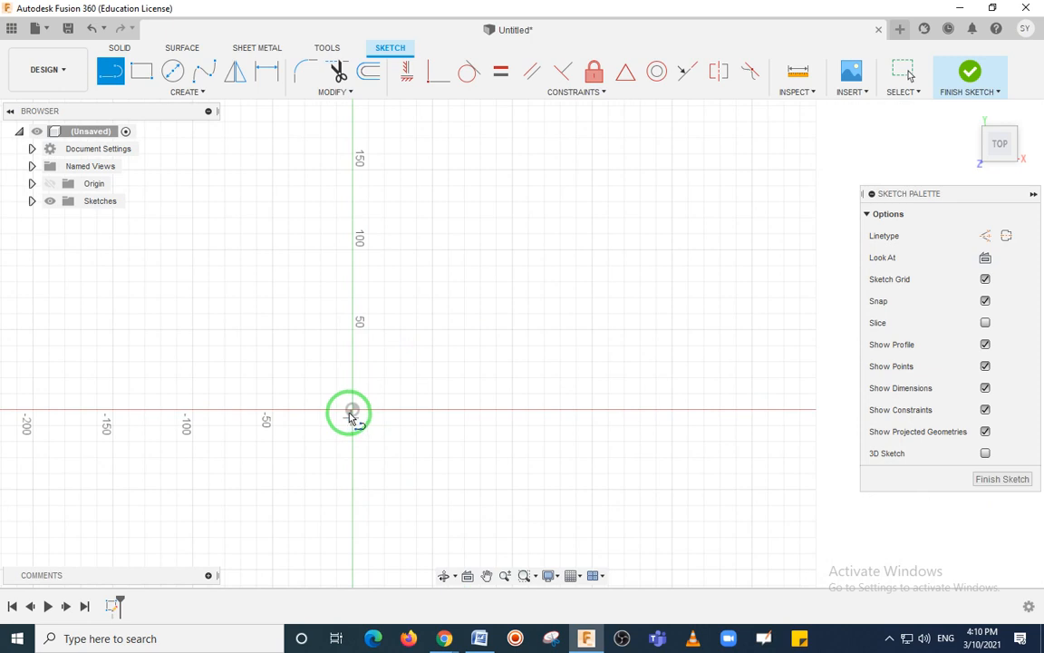
click(351, 410)
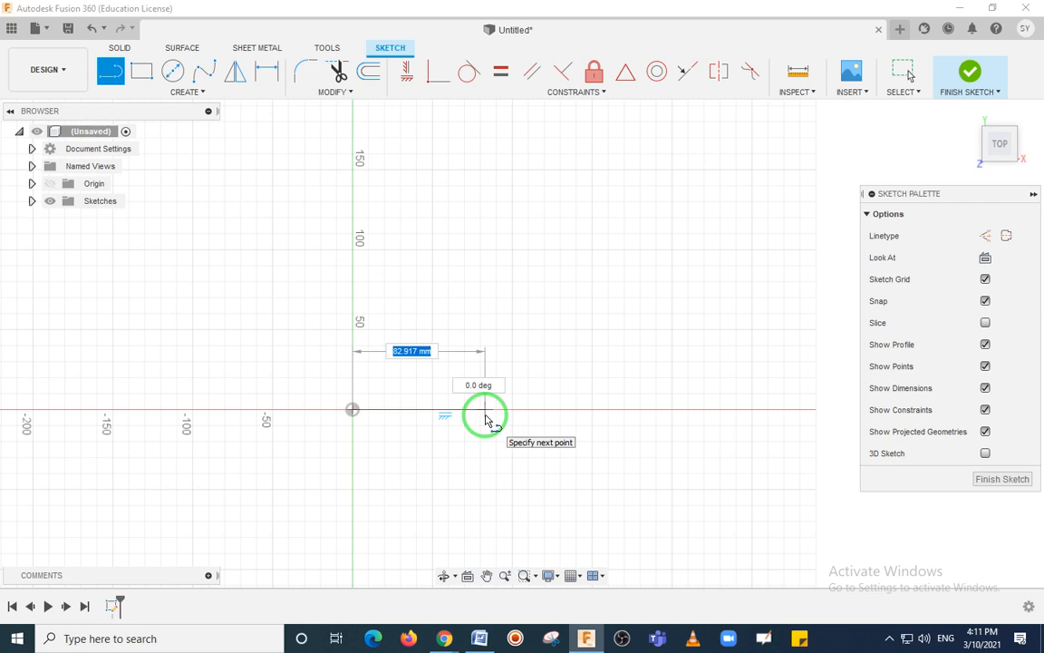
text(100)
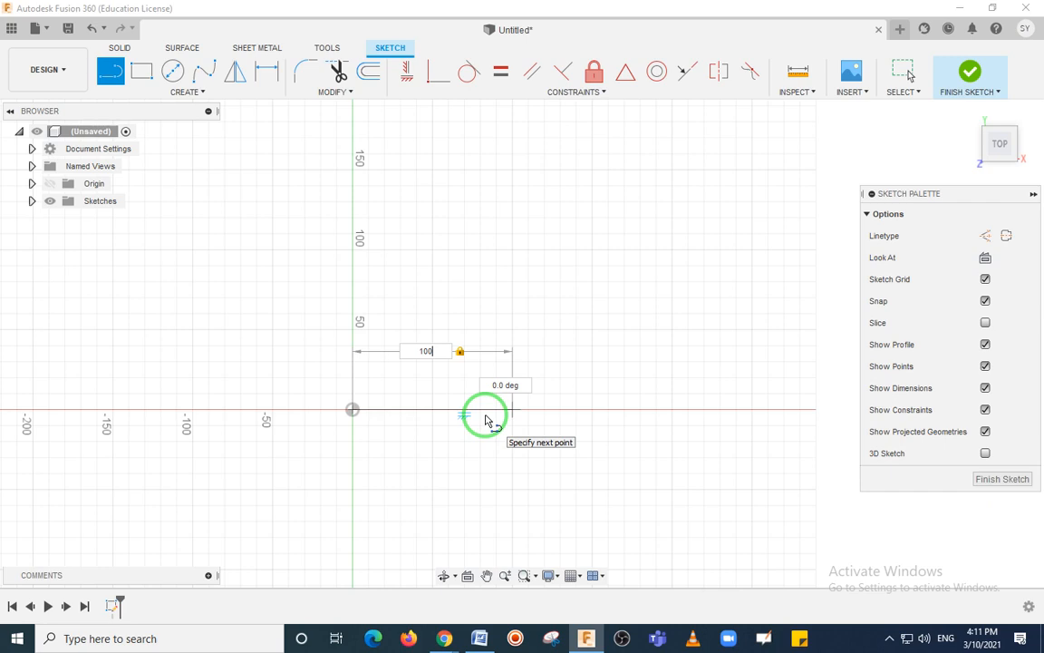
key(Return)
key(Escape)
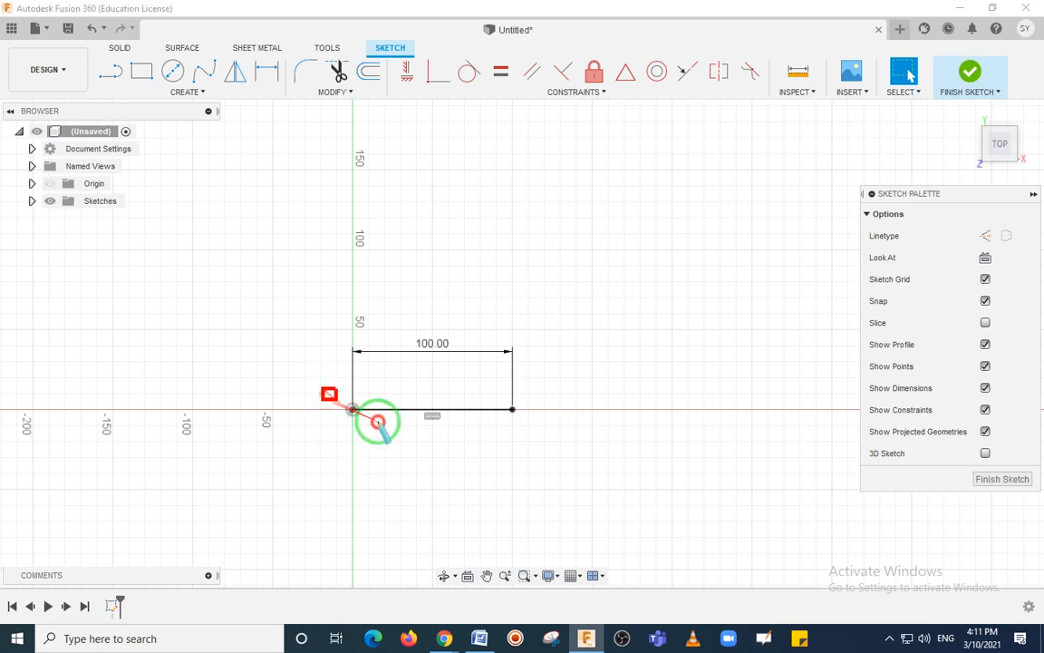
drag(402, 327, 466, 358)
key(ctrl+z)
key(ctrl+z)
key(Escape)
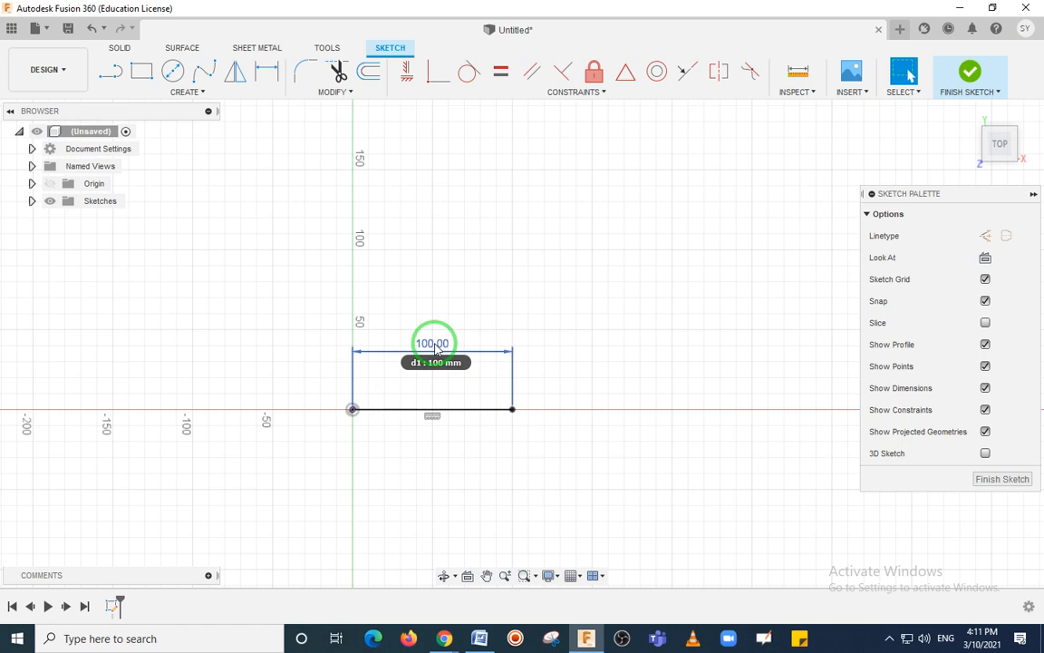
- Reposition the horizontal line's length dimension below the line
drag(436, 349, 438, 422)
click(519, 452)
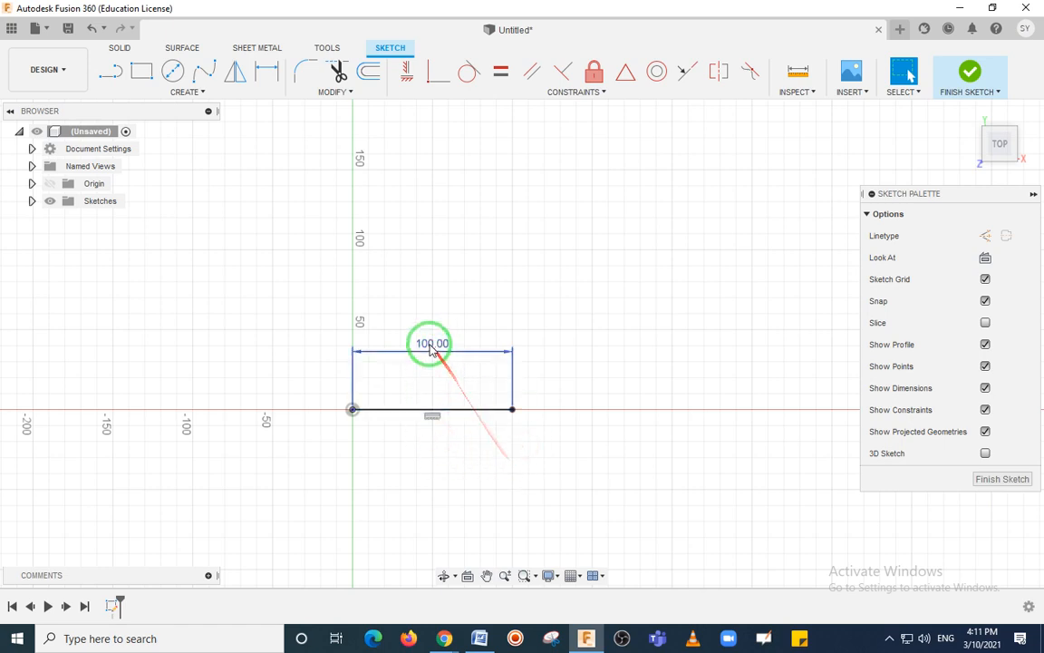
drag(432, 358, 568, 339)
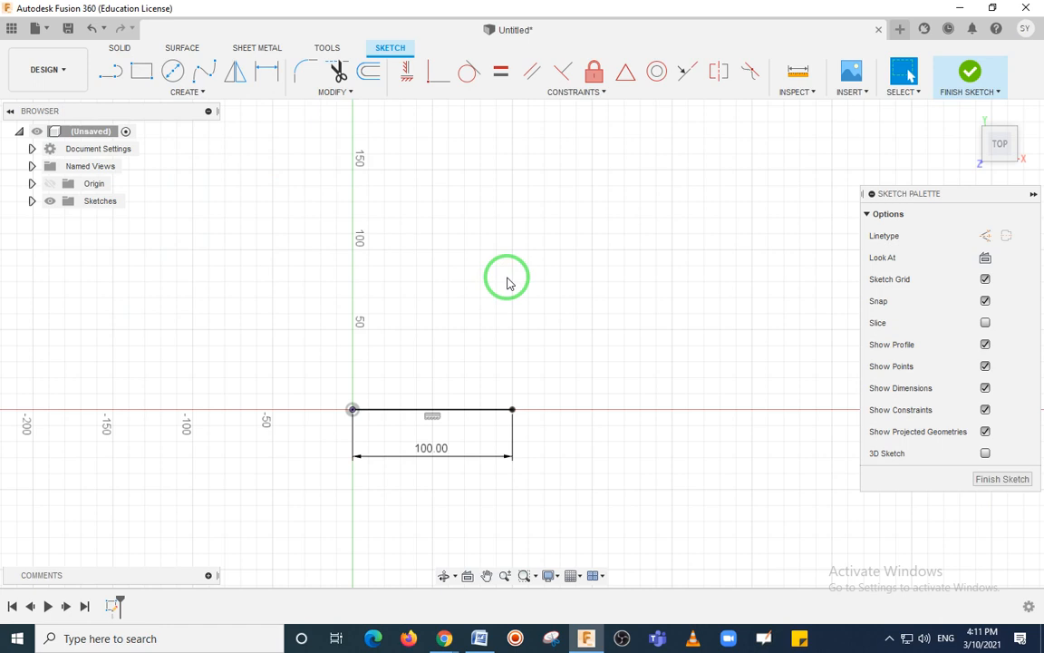
- Draw a second line from the origin, 100 mm long at 45 degrees to the horizontal line
key(l)
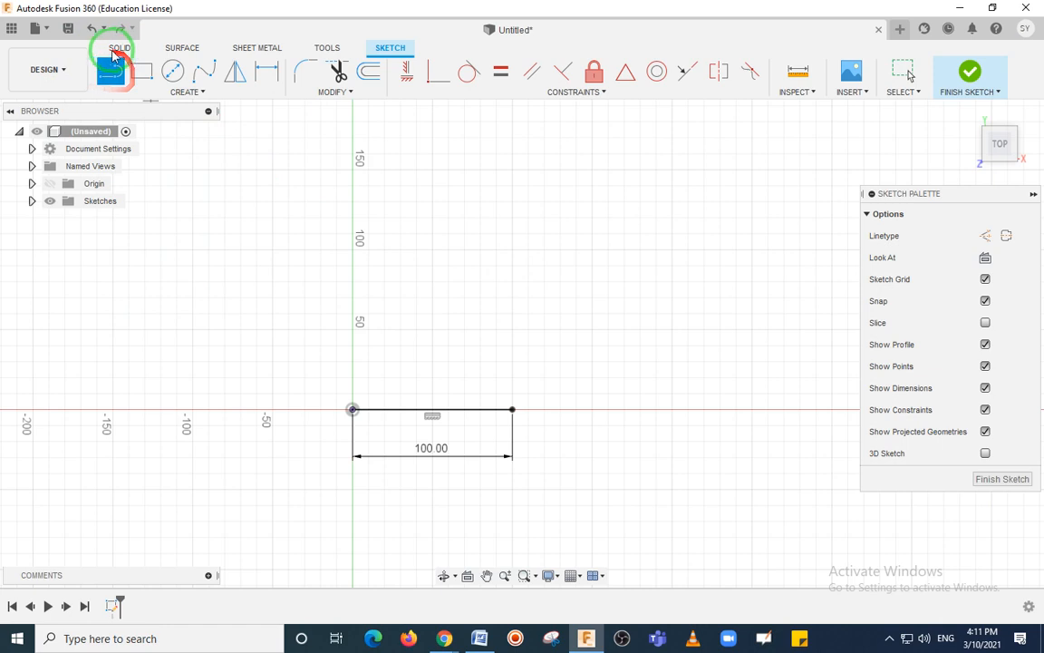
click(359, 405)
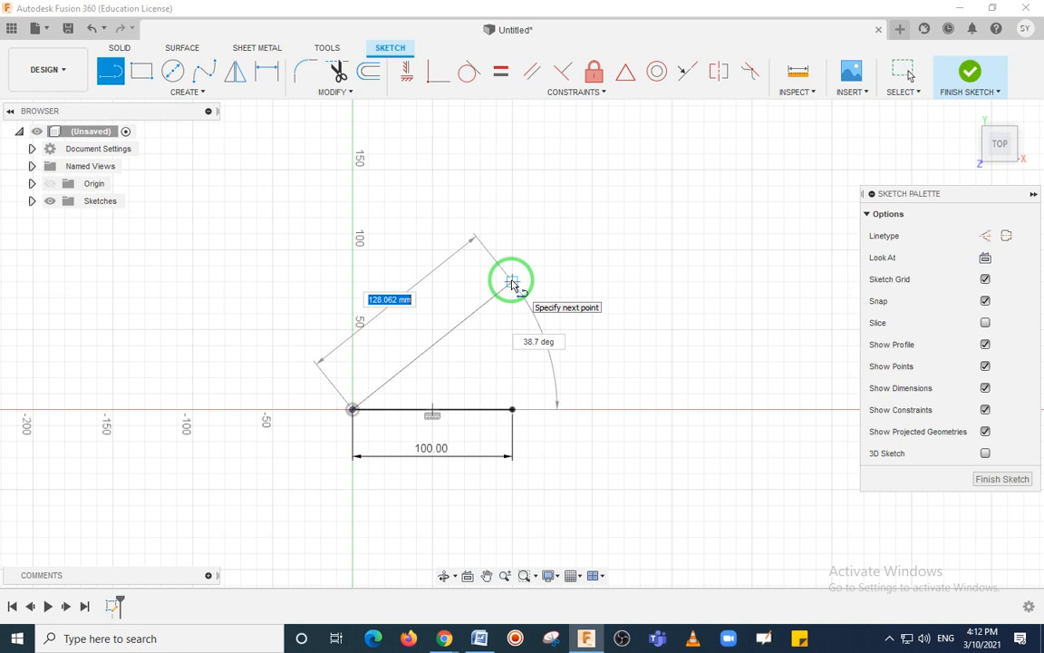
text(100)
key(Tab)
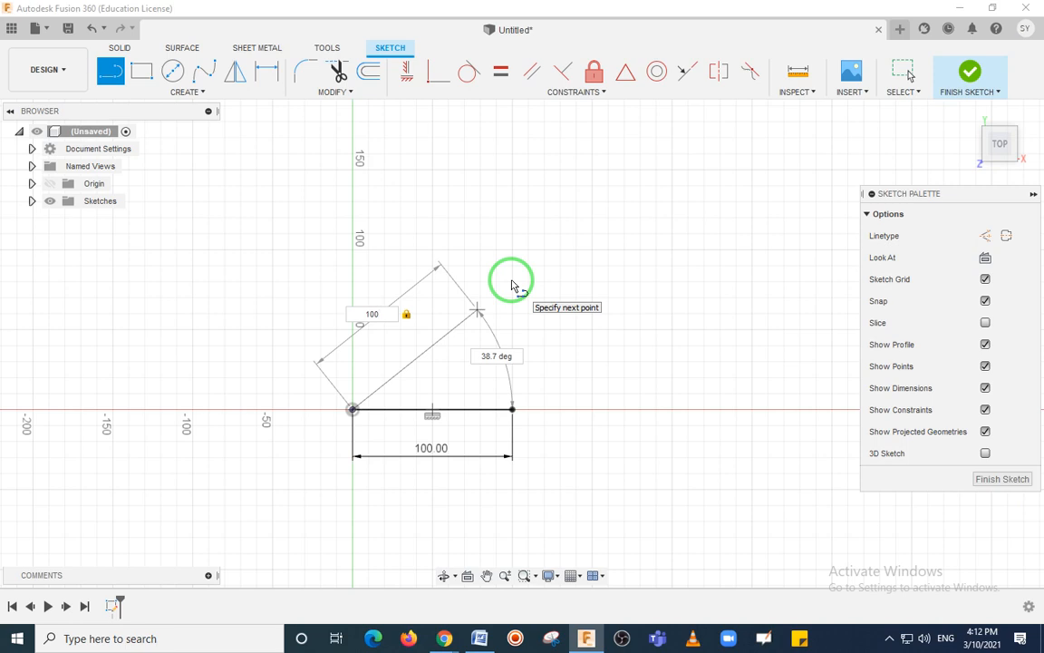
key(Tab)
text(45)
key(Tab)
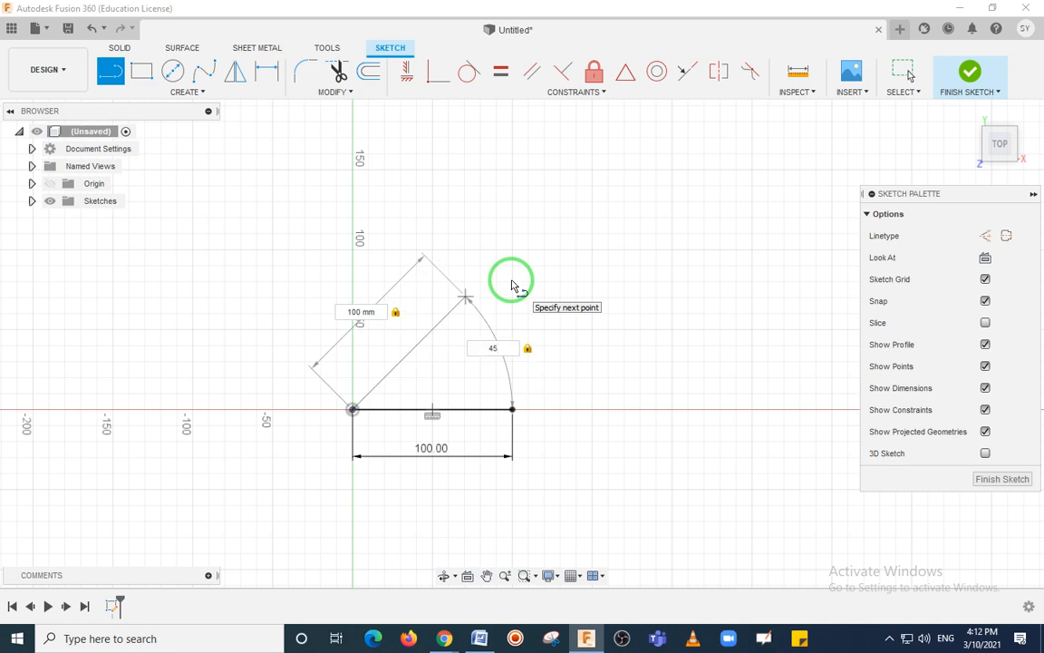
key(Return)
key(Escape)
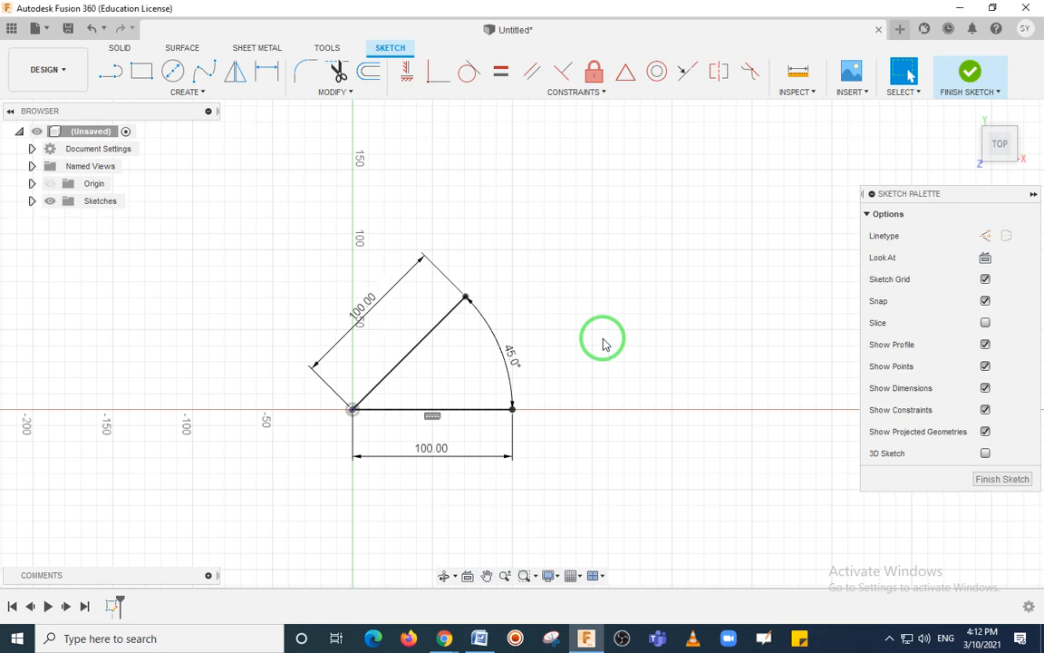
- Set the lengths of both the horizontal line and the inclined line to 120 mm
double_click(430, 447)
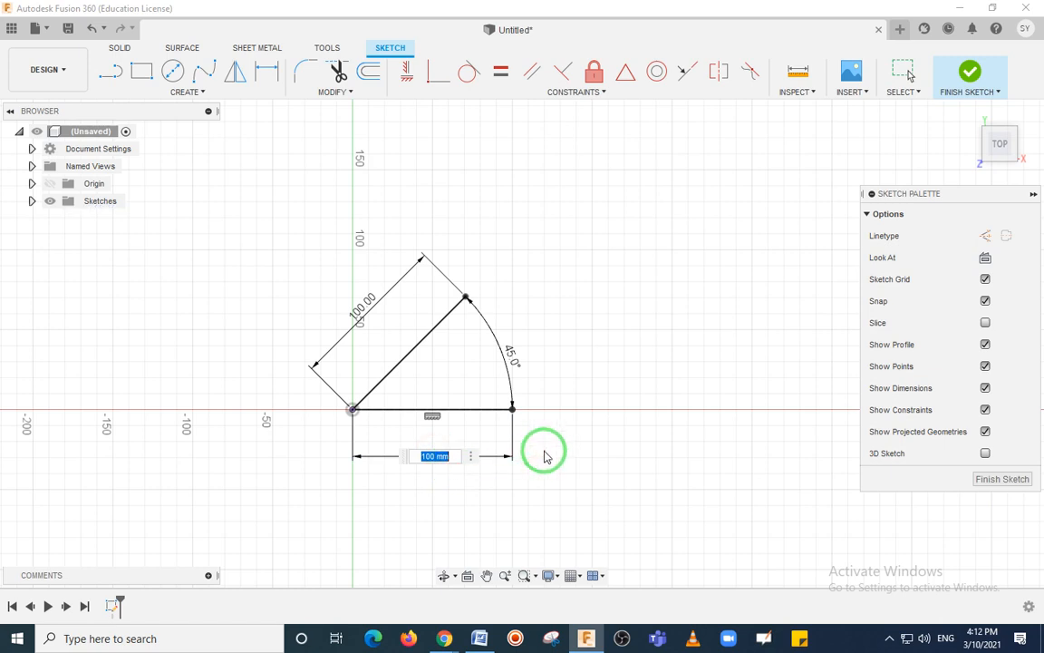
text(120)
key(Return)
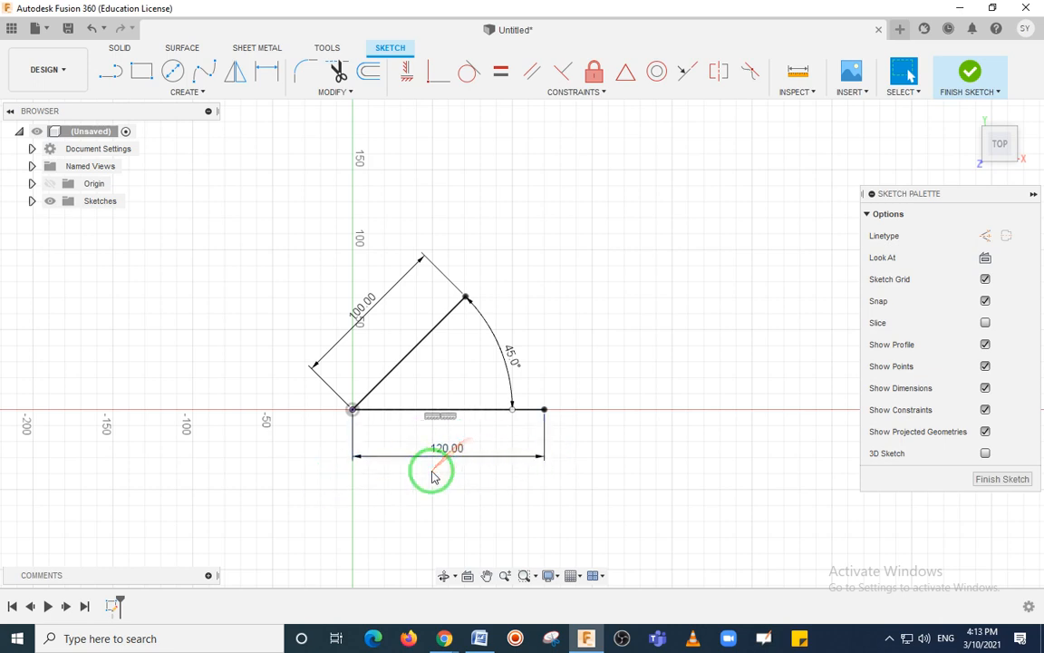
double_click(360, 309)
text(120)
key(Return)
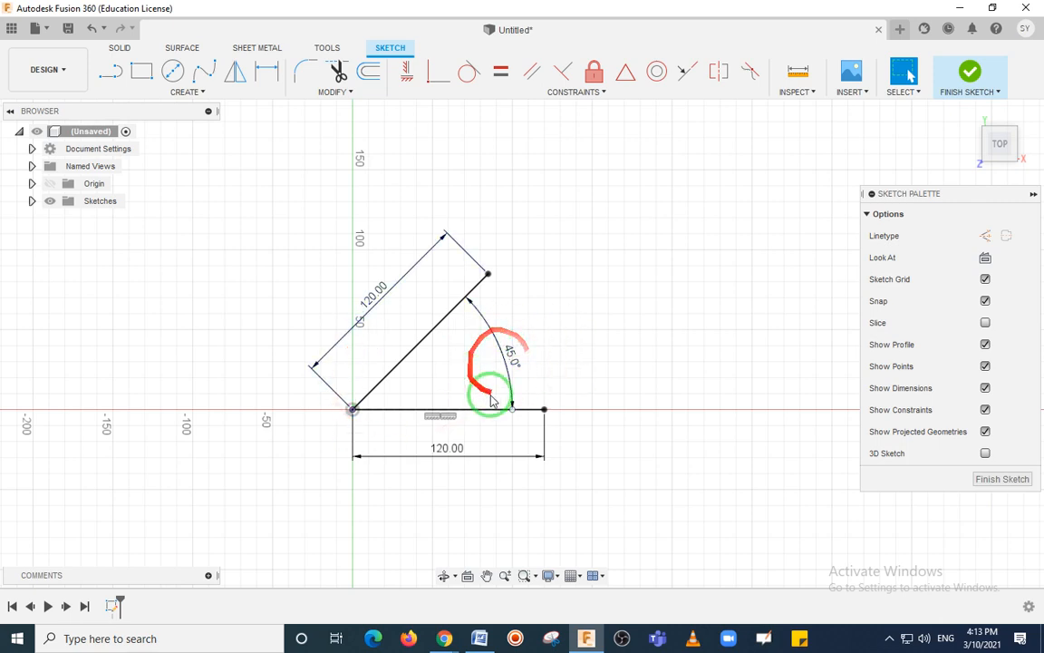
- Set the angle between the inclined line and the horizontal line to 60 degrees
double_click(513, 355)
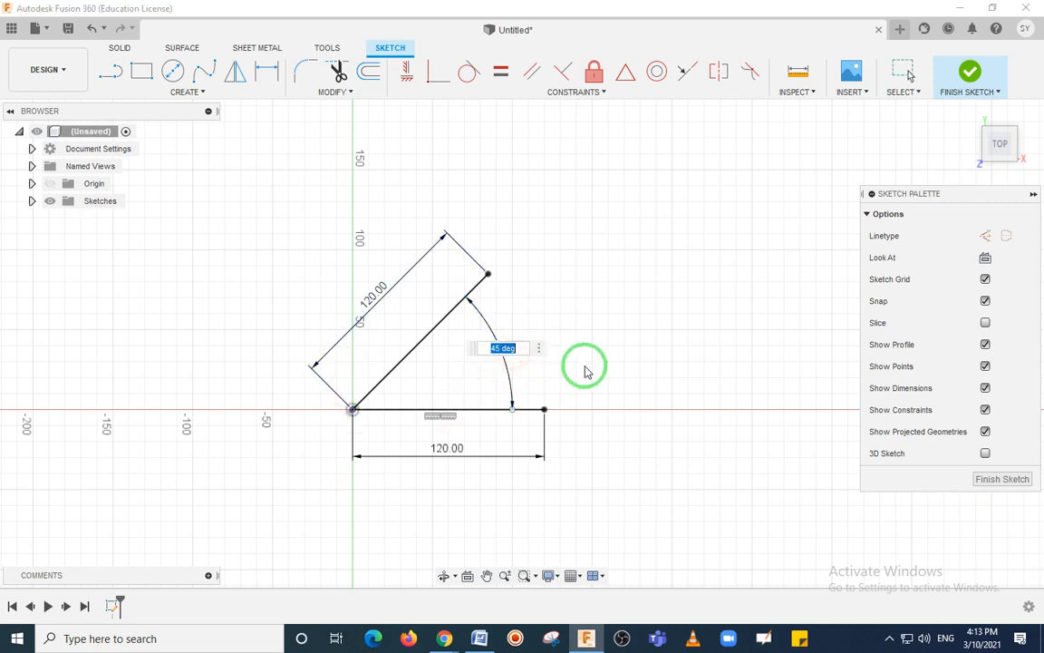
text(60)
key(Return)
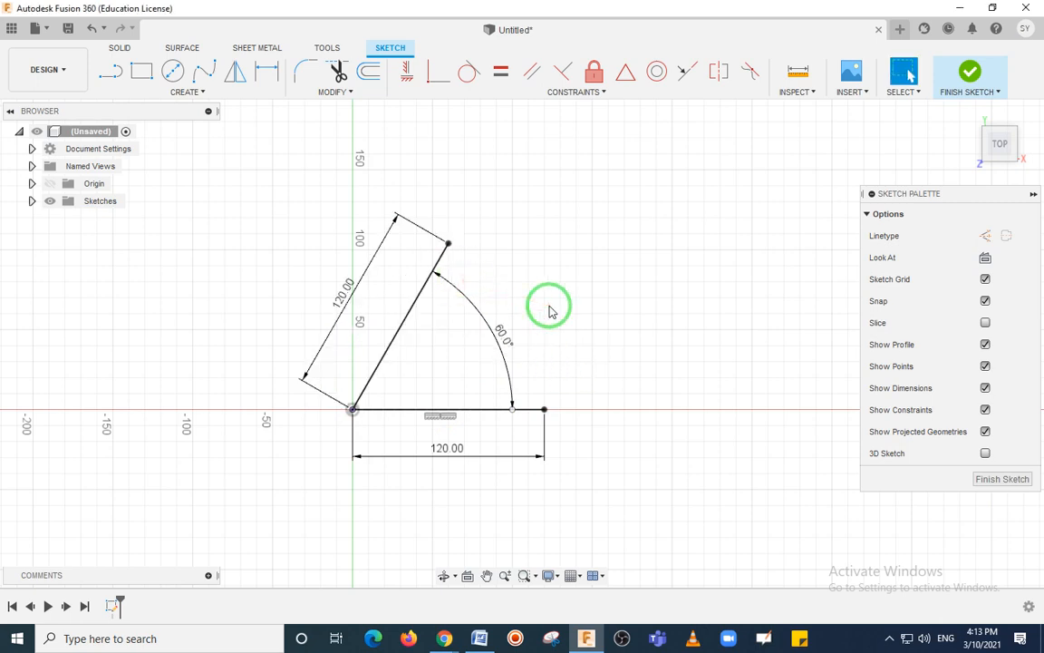
- Delete both lines together with their length and angle dimensions from the sketch
scroll(405, 391, down, 1)
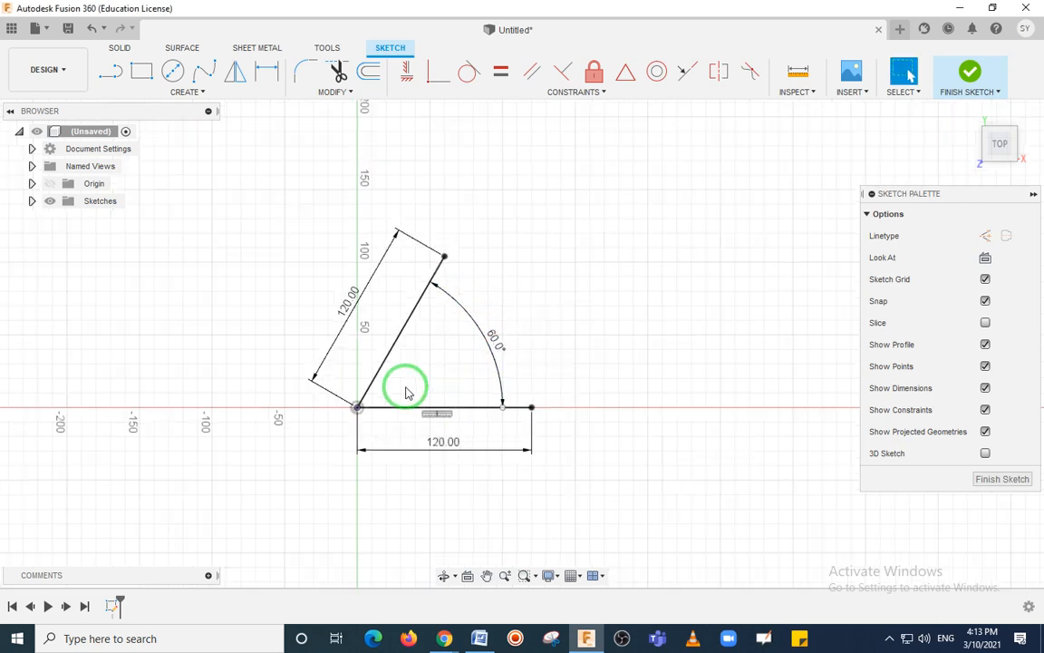
scroll(405, 391, down, 1)
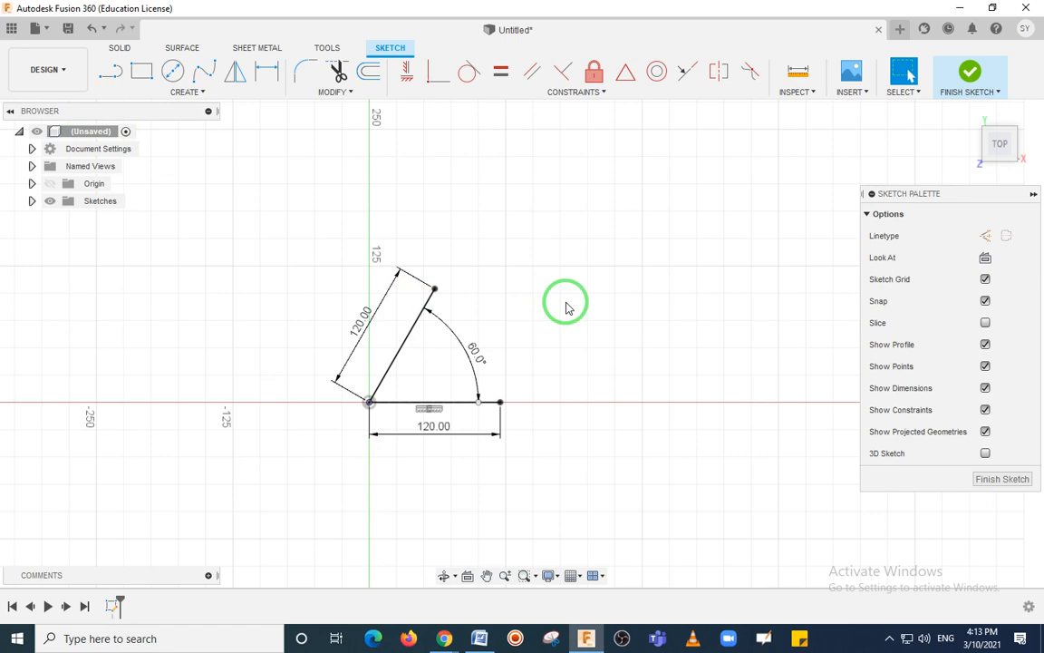
mouse_move(305, 231)
mouse_down()
mouse_move(419, 362)
mouse_move(557, 475)
mouse_up()
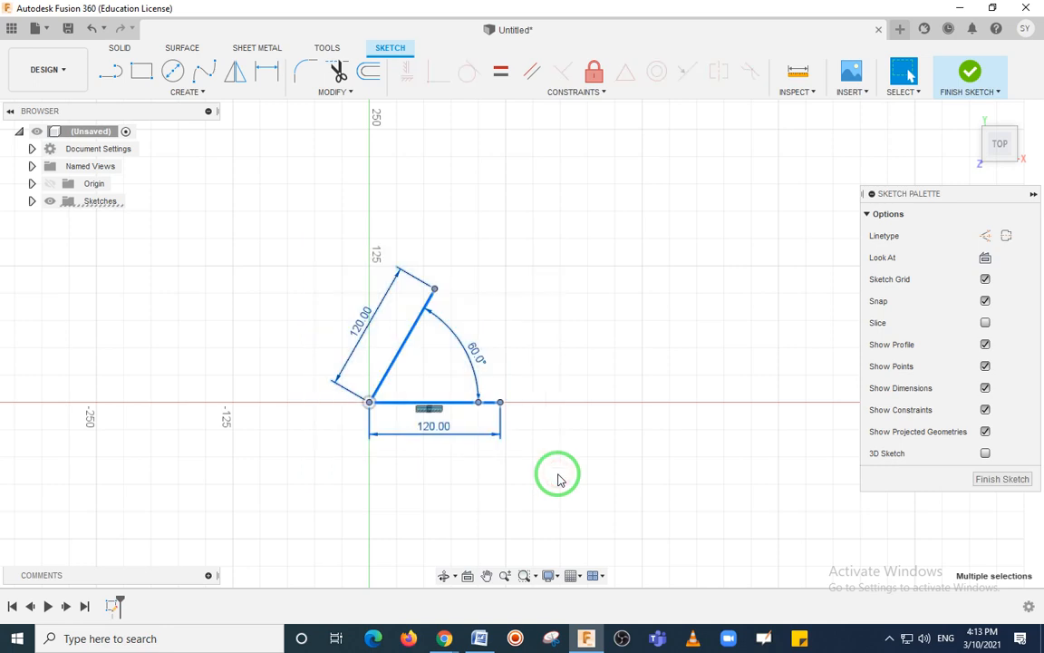
key(Delete)
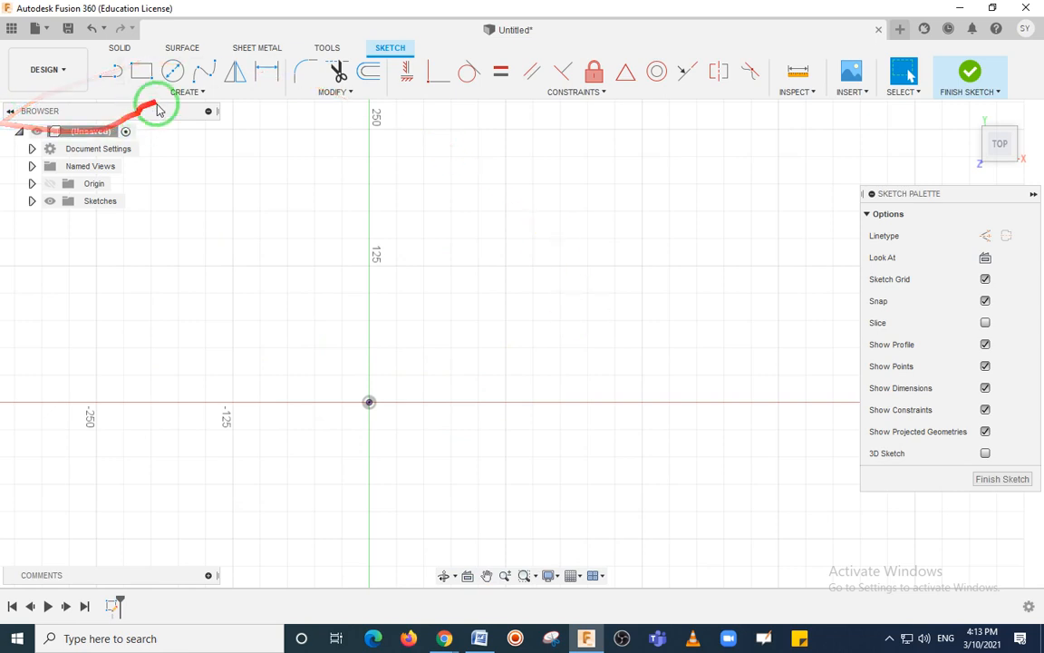
- Draw a 2-Point Rectangle from the origin up into the positive quadrant, about 201 mm wide and 139 mm high
click(206, 95)
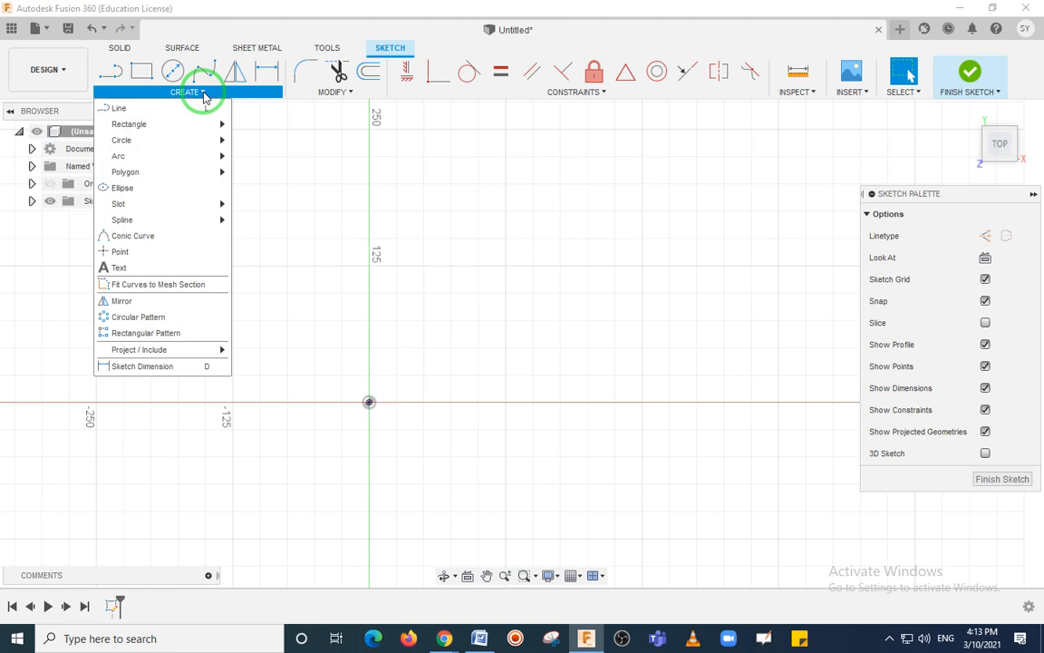
mouse_move(190, 126)
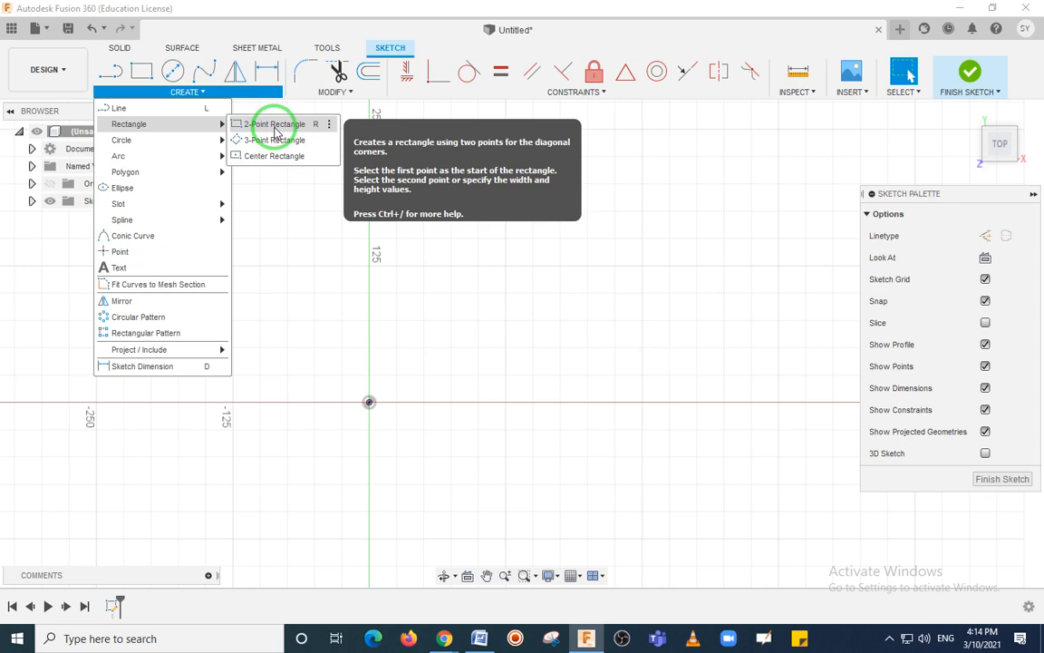
click(275, 127)
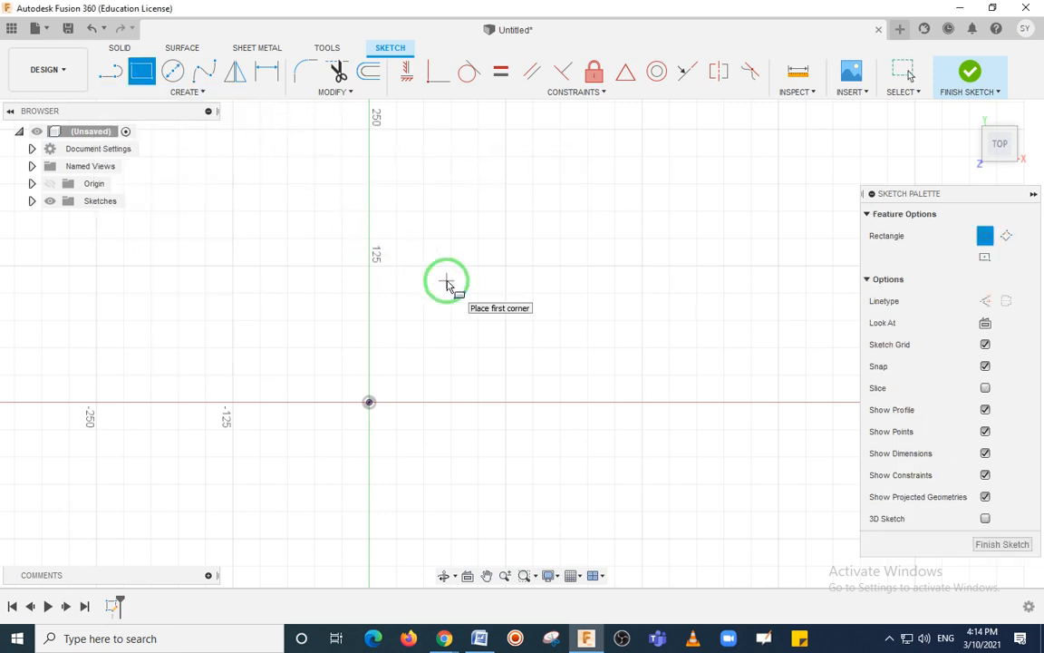
click(368, 401)
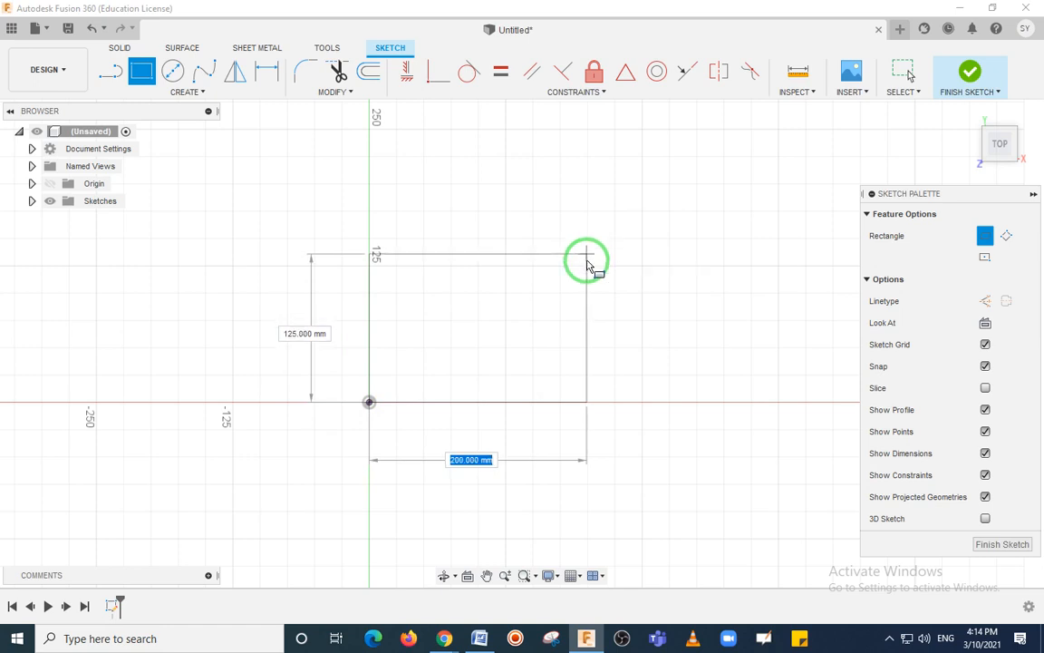
click(589, 253)
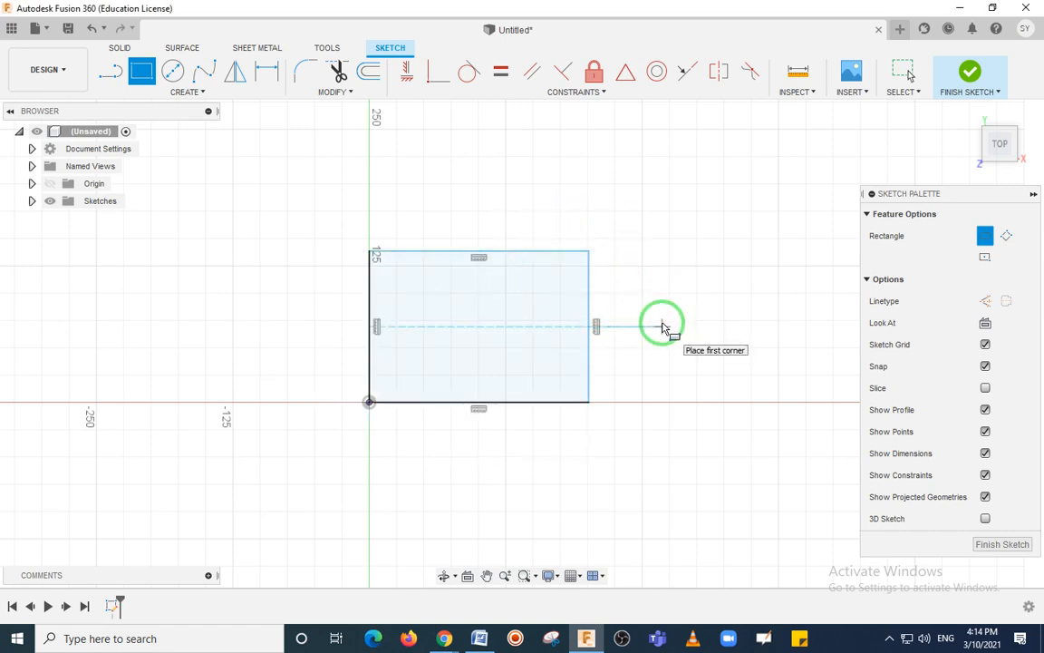
key(ctrl+F9)
drag(663, 328, 671, 262)
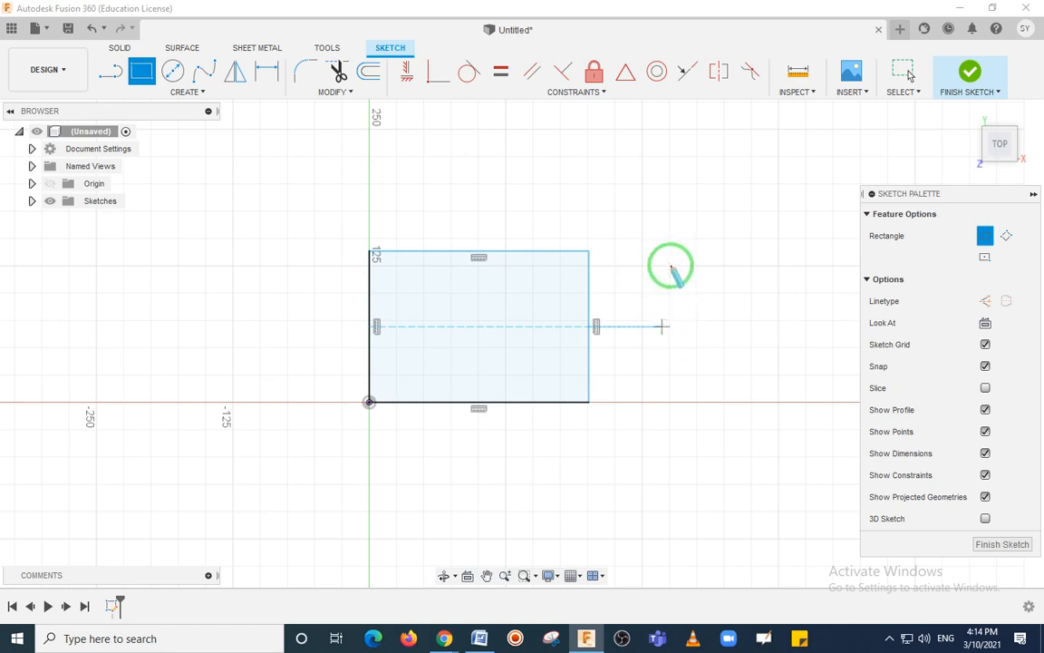
key(Escape)
key(Escape)
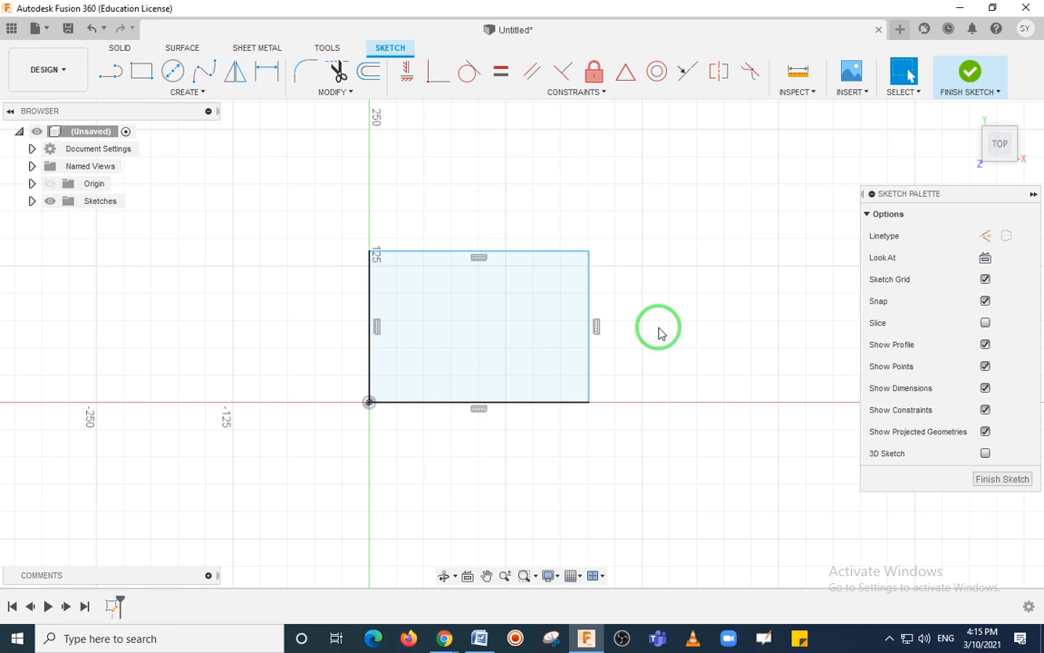
- Dimension the rectangle's upper edge above the shape and set its width to 200 mm
key(d)
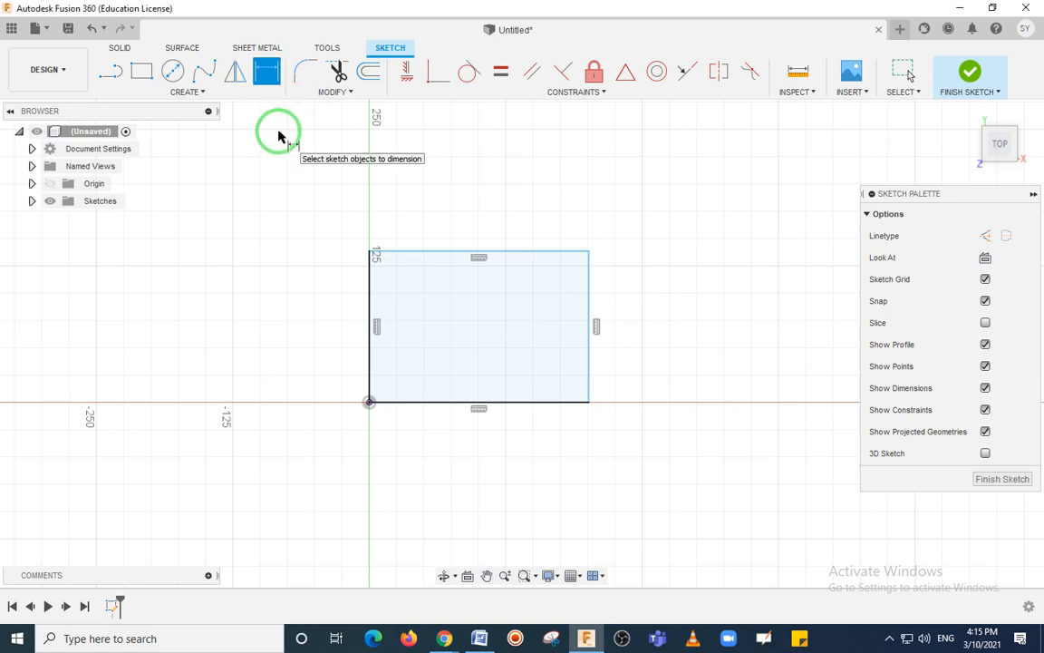
click(457, 252)
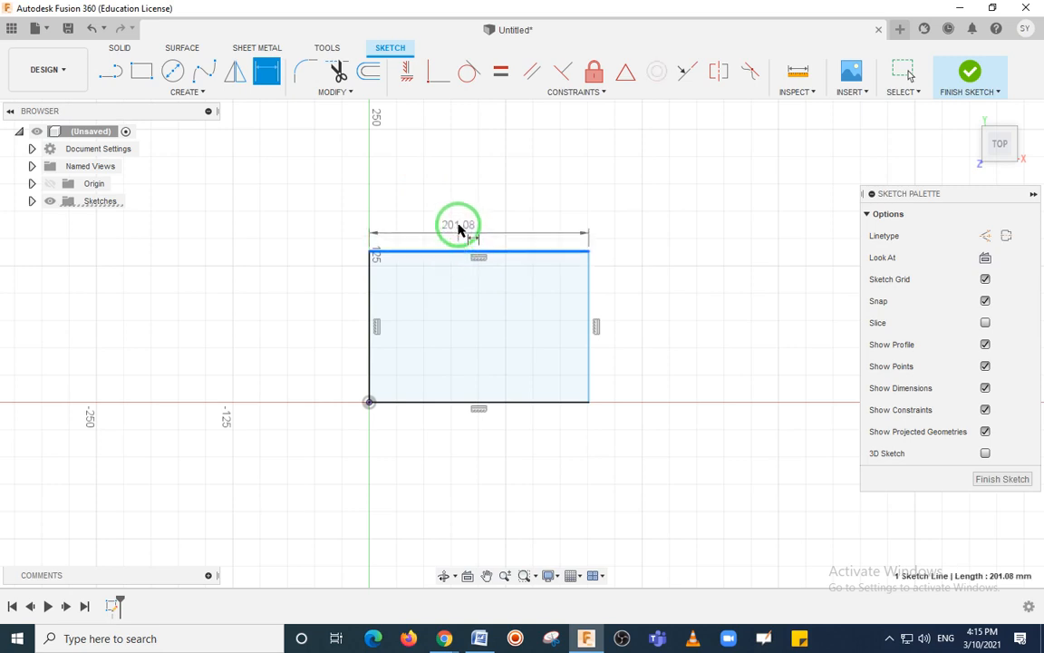
click(463, 210)
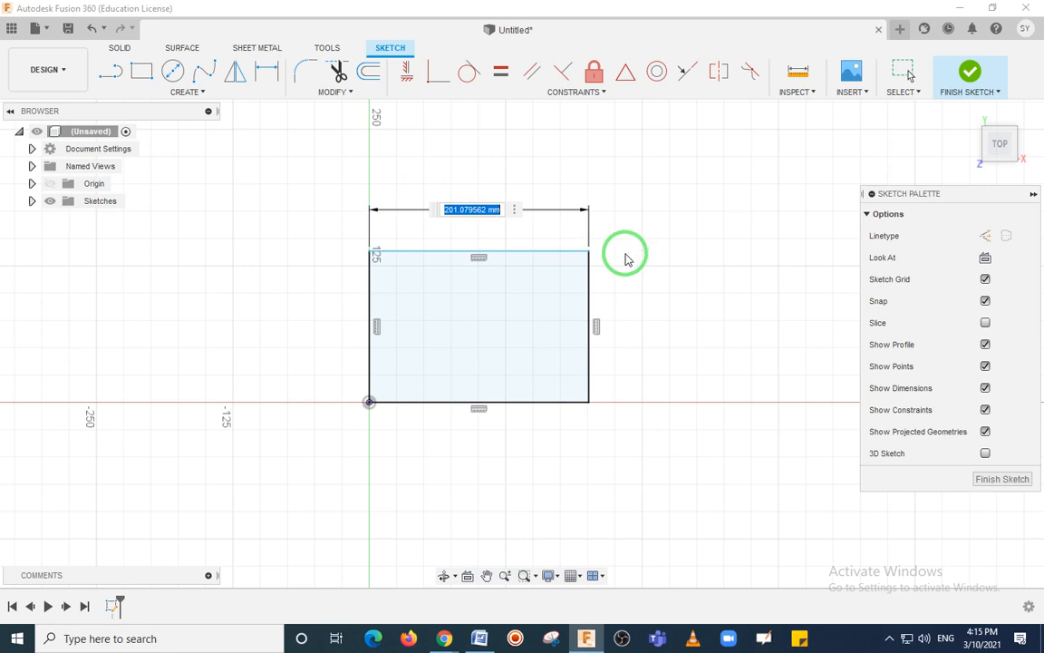
text(200)
key(Return)
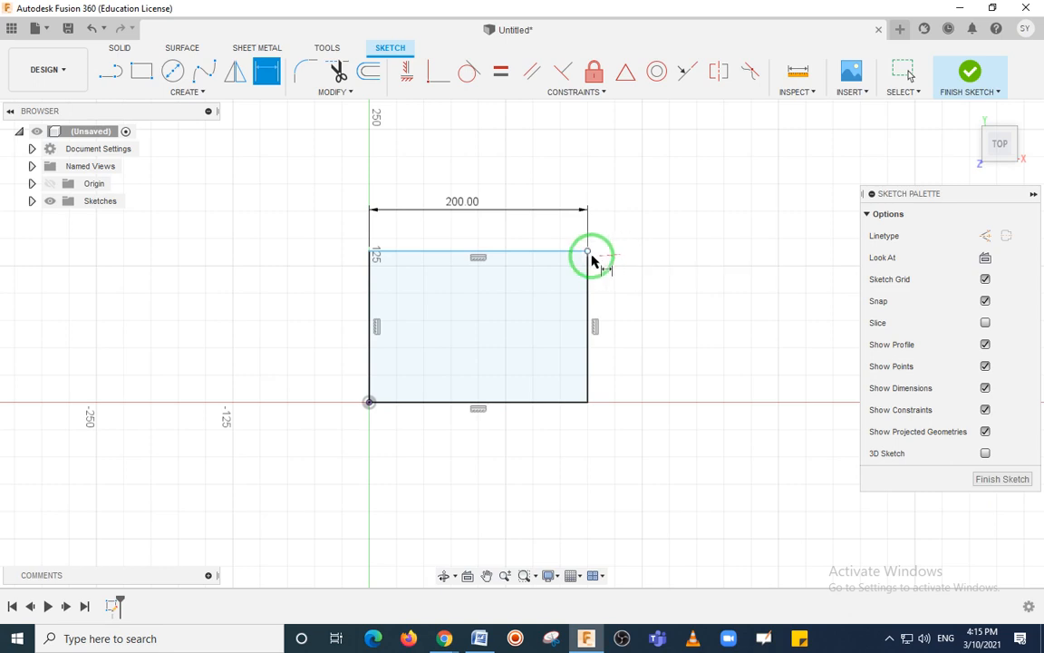
- Dimension the rectangle's vertical edge opposite the origin and set its height to 150 mm
click(589, 319)
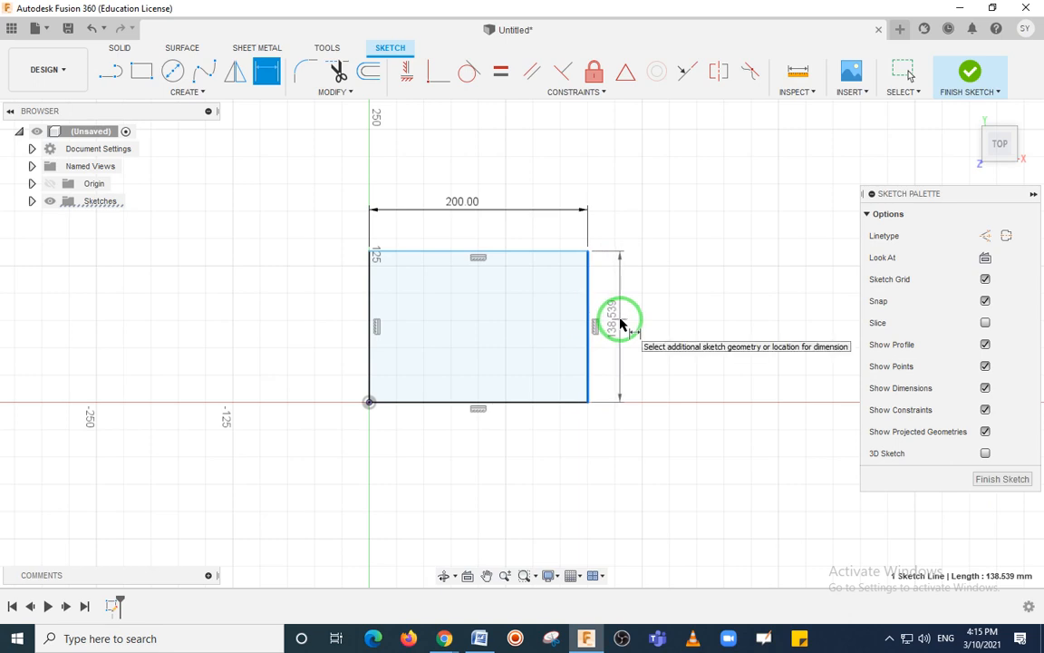
click(620, 321)
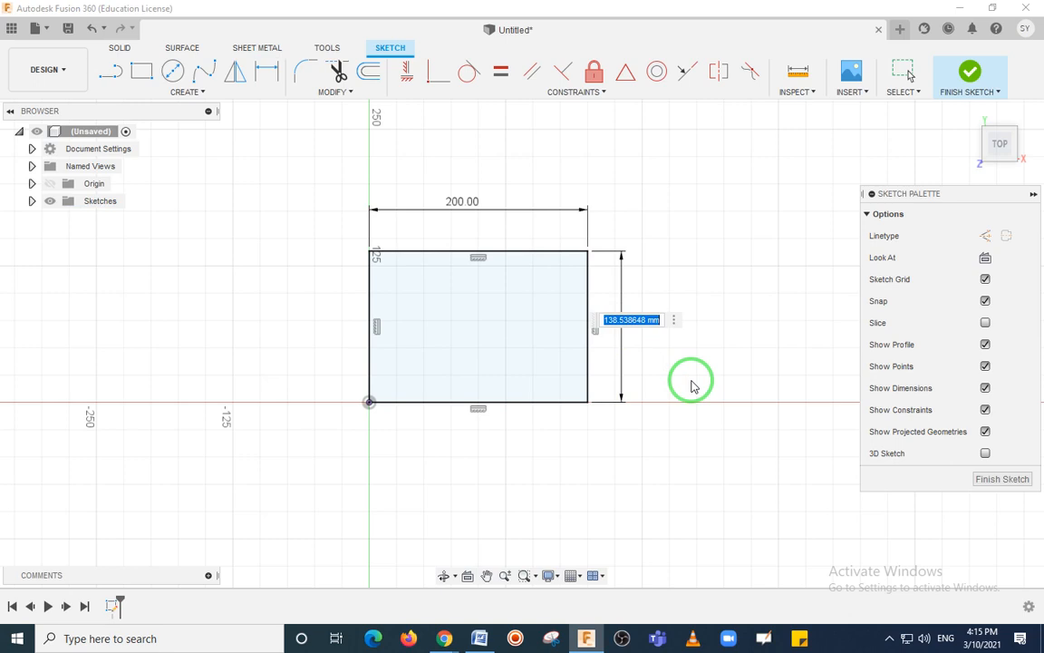
text(150)
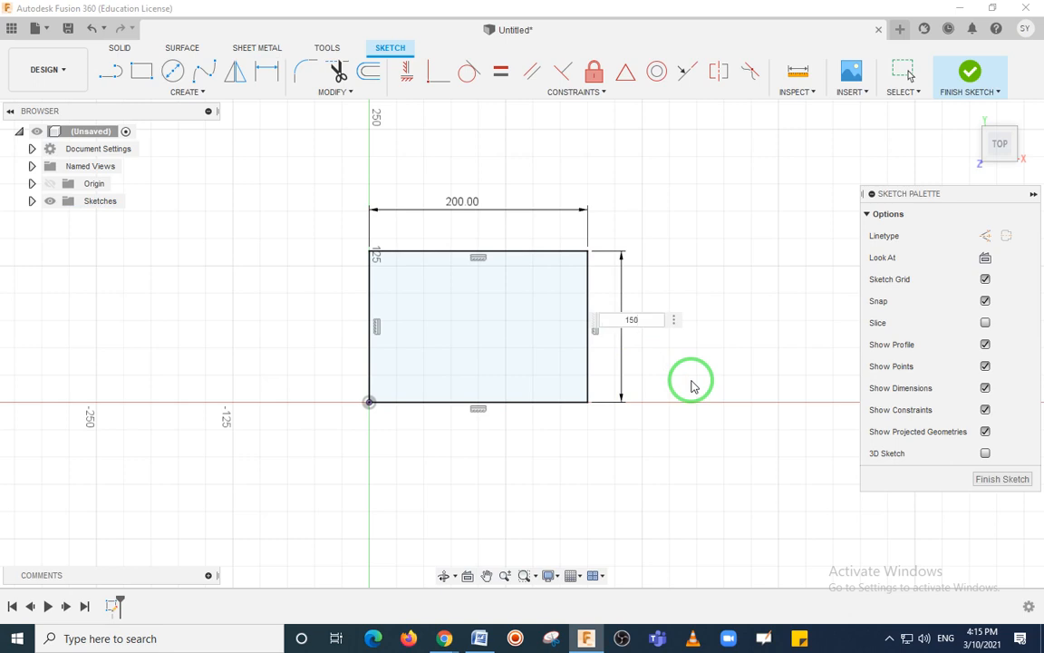
key(Return)
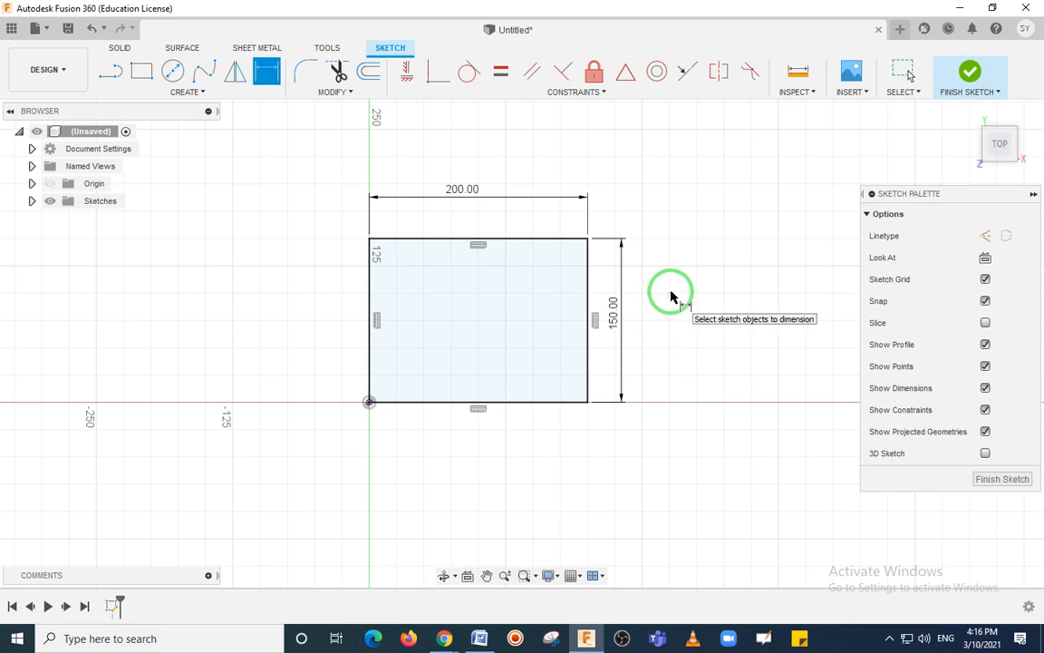
key(Escape)
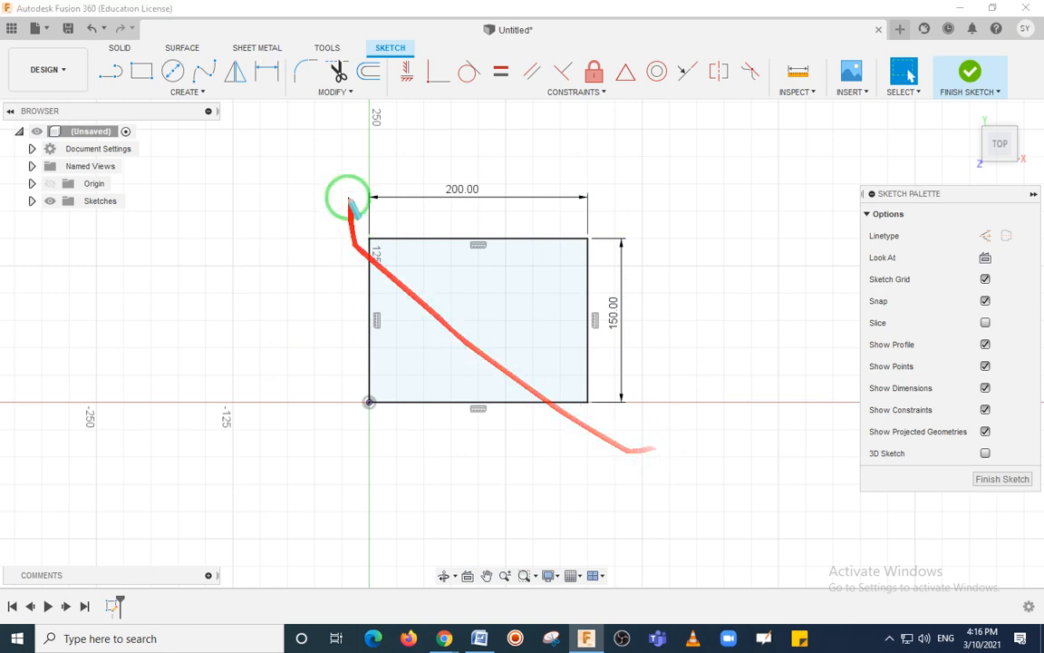
mouse_move(331, 170)
mouse_down()
mouse_move(613, 442)
mouse_move(674, 453)
mouse_up()
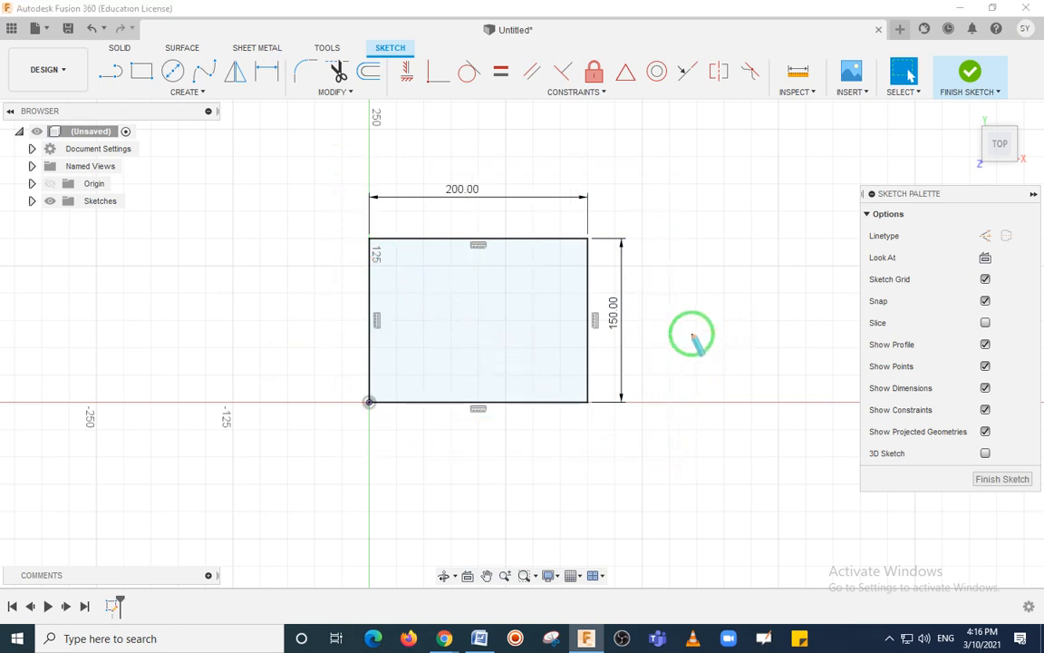
drag(351, 387, 393, 420)
drag(561, 222, 601, 259)
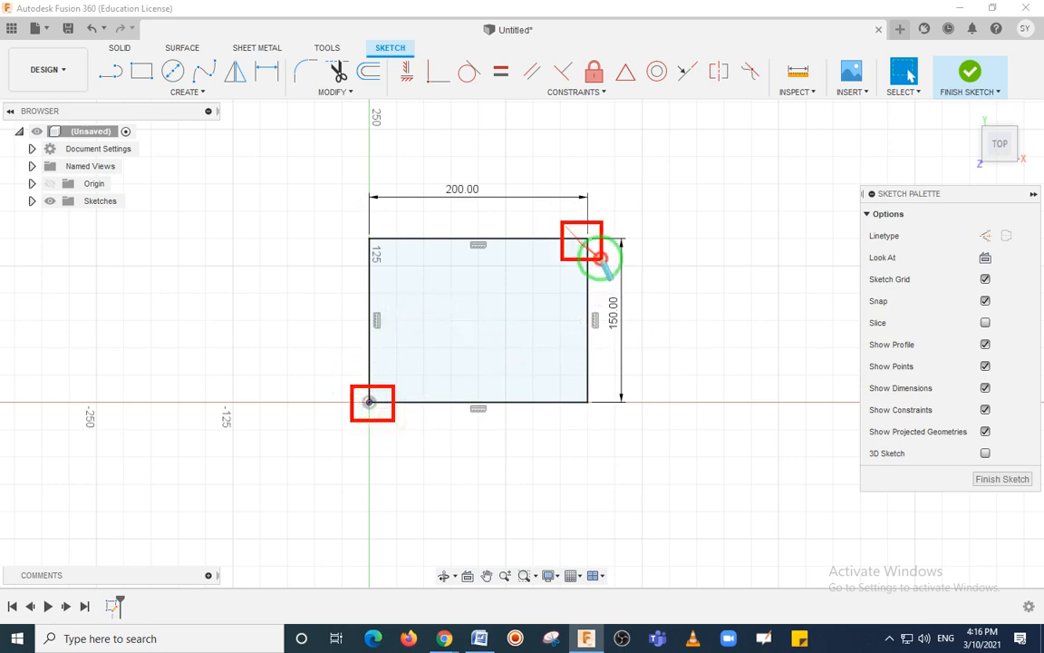
drag(343, 376, 403, 432)
drag(550, 211, 619, 278)
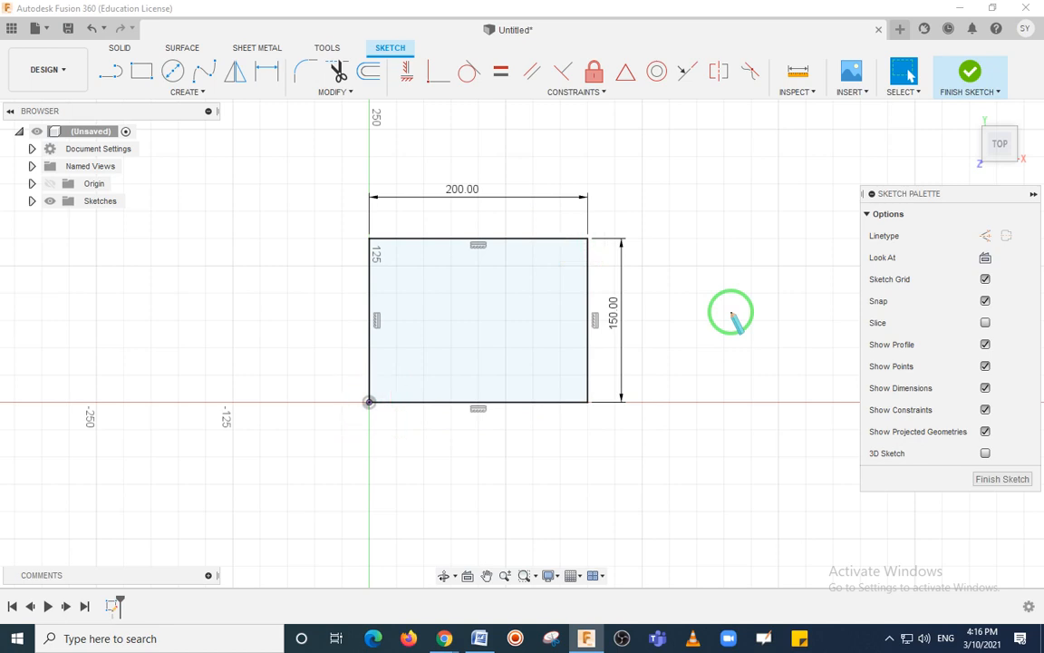
- Delete the whole rectangle together with its width and height dimensions
mouse_move(666, 305)
mouse_down()
mouse_move(625, 310)
mouse_move(317, 179)
mouse_move(641, 459)
mouse_up()
key(Delete)
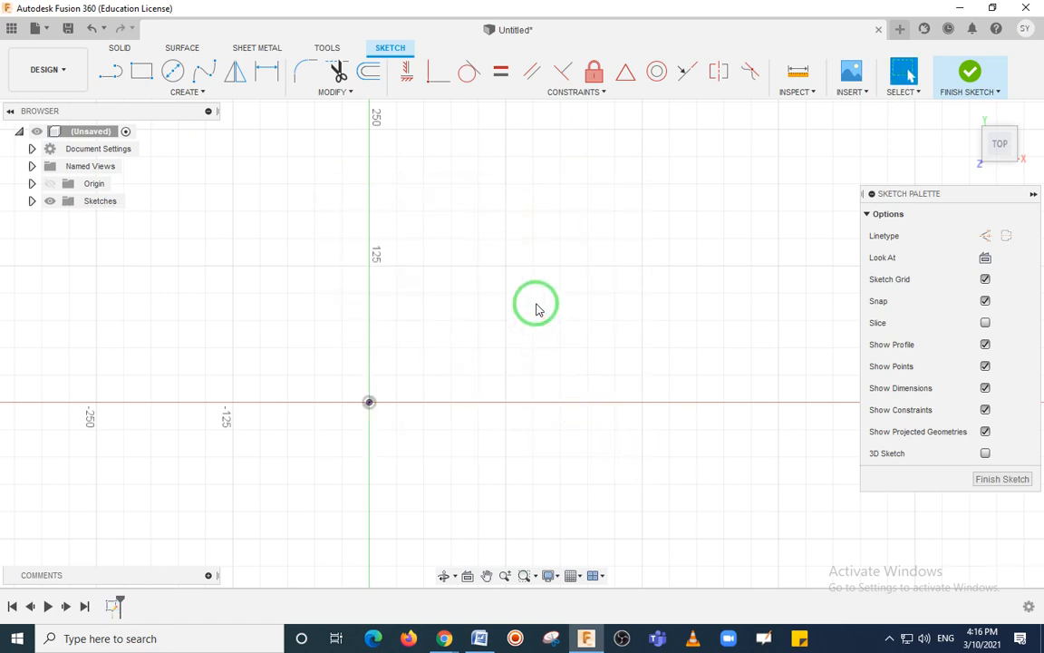
- Draw a 2-Point Rectangle from the origin up into the positive quadrant and delete it again
key(r)
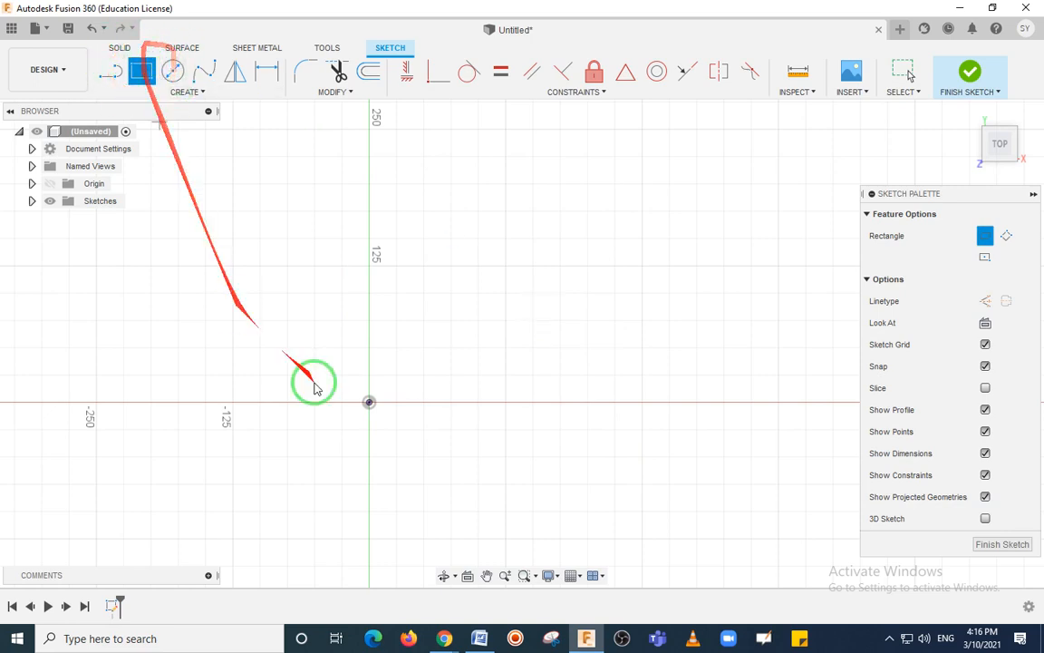
click(369, 402)
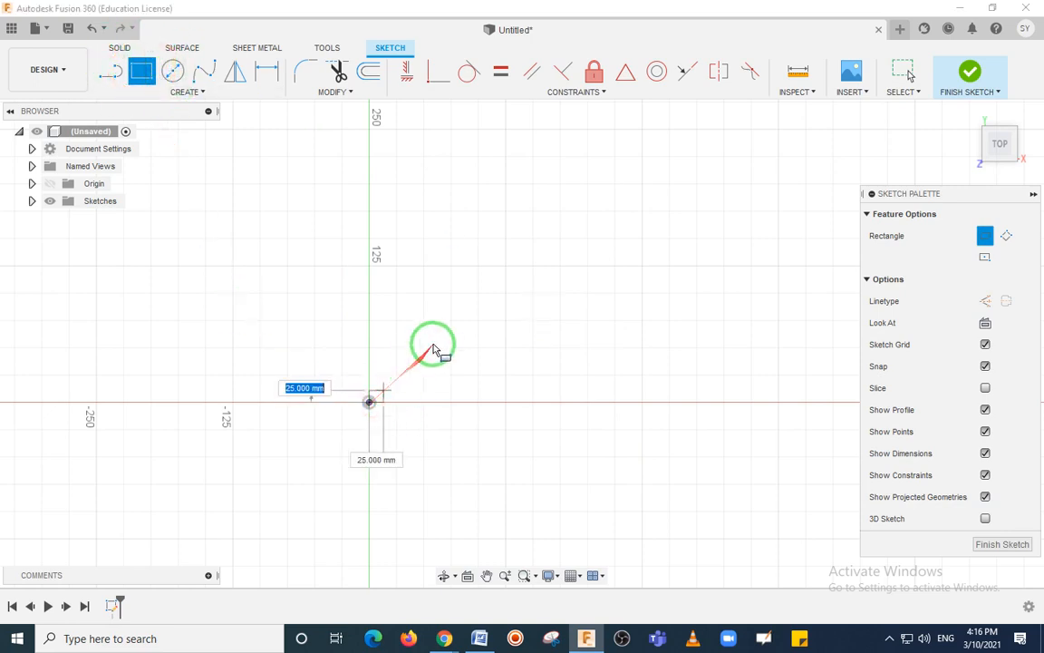
click(533, 254)
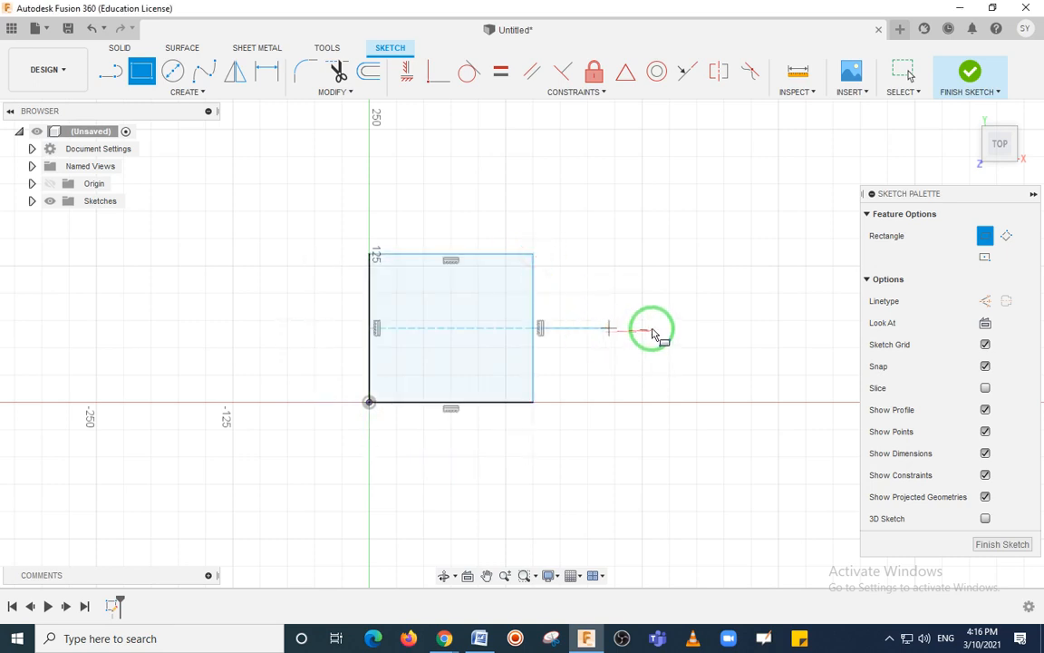
key(Escape)
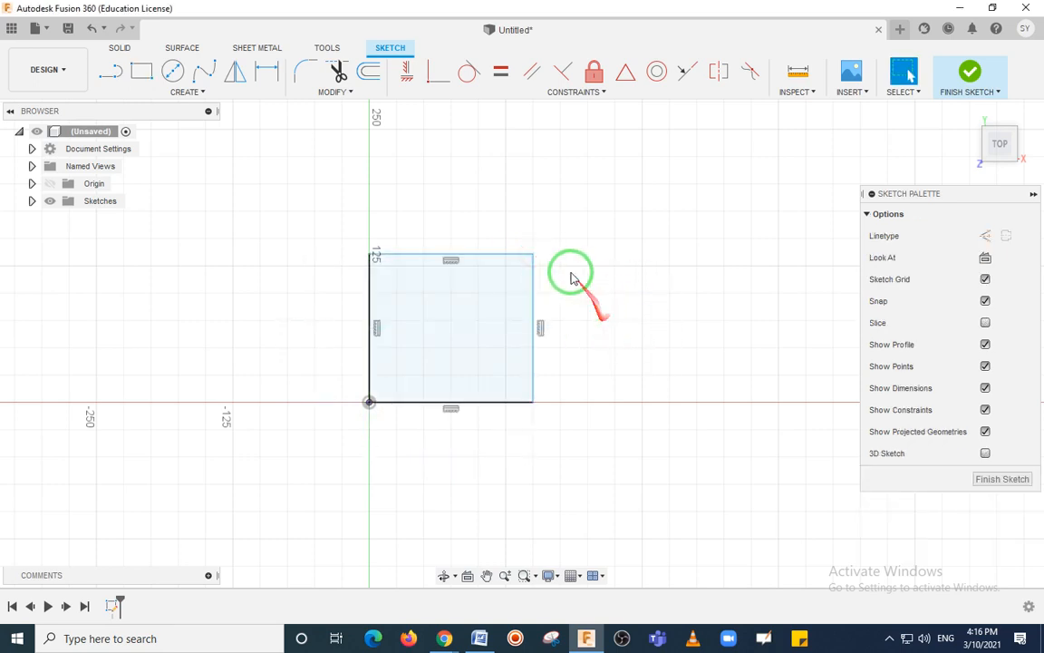
drag(326, 227, 583, 461)
key(Delete)
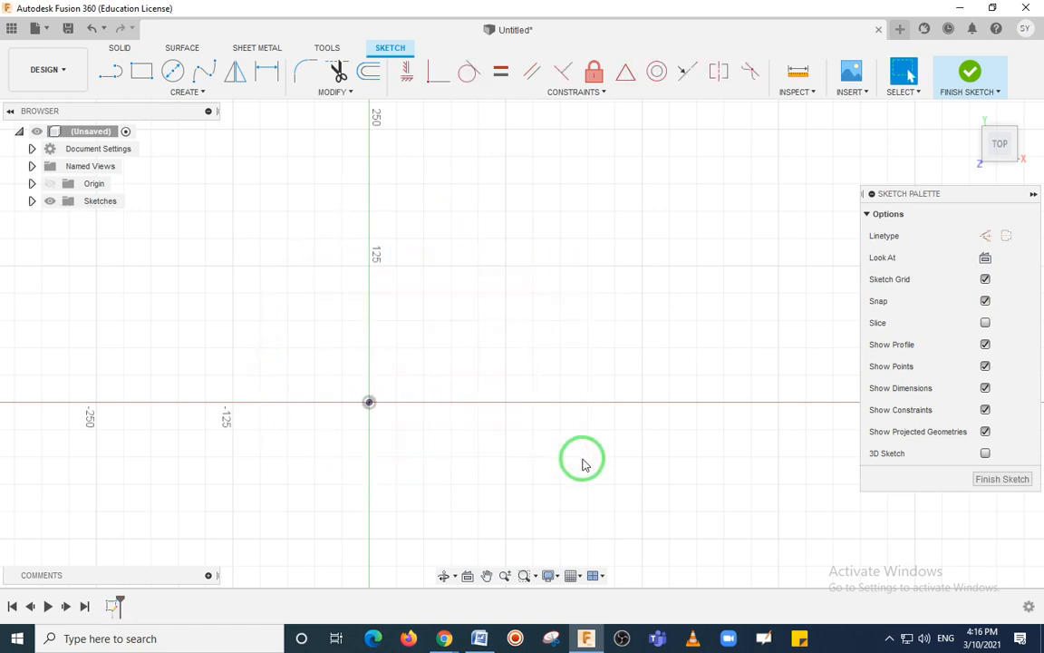
- Draw a tilted 3-Point Rectangle from a point in the upper-left quadrant through the origin, about 147 mm by 207 mm
click(207, 91)
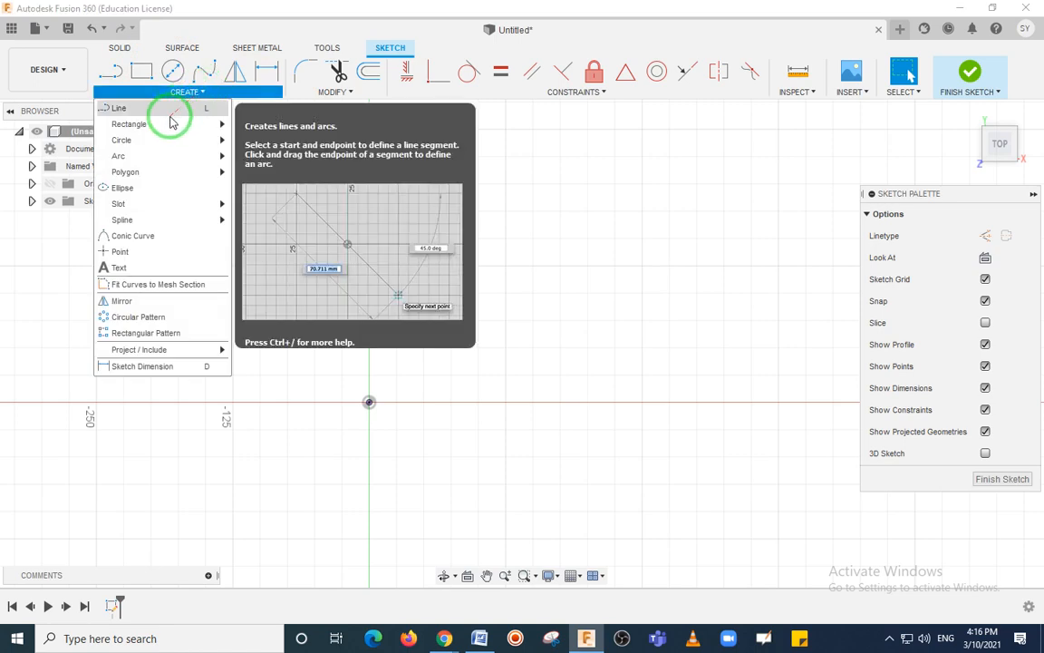
mouse_move(168, 124)
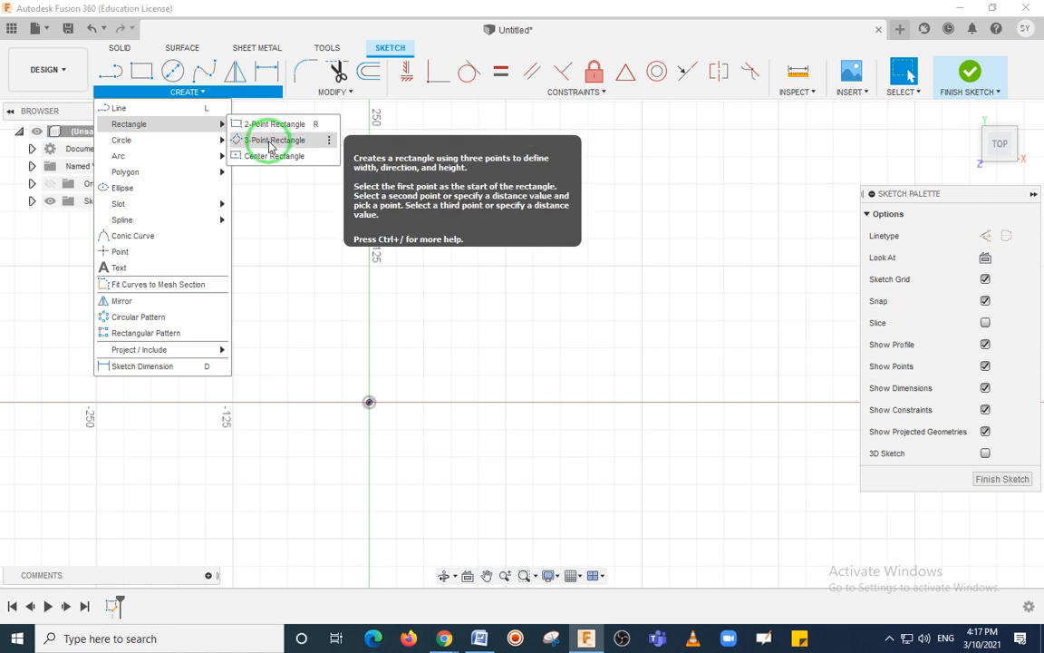
click(269, 143)
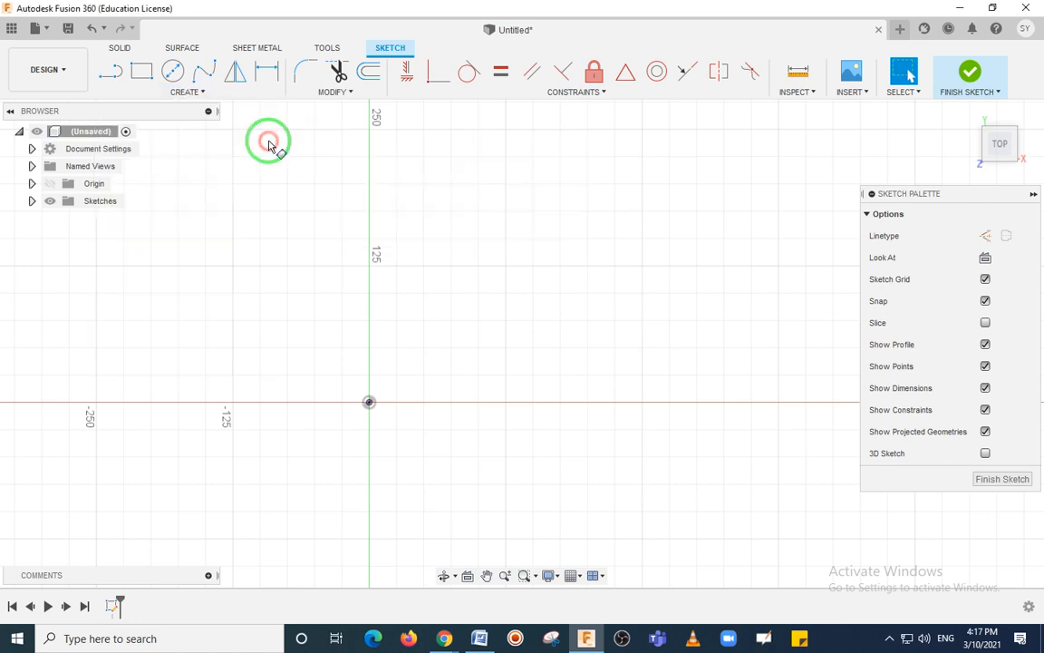
click(272, 275)
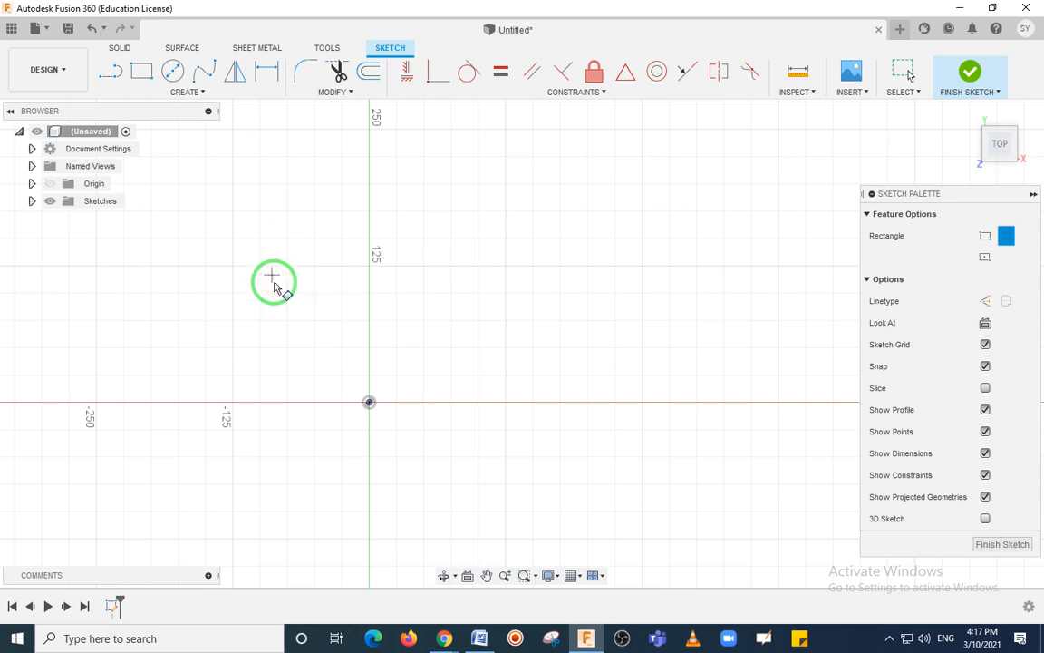
click(369, 403)
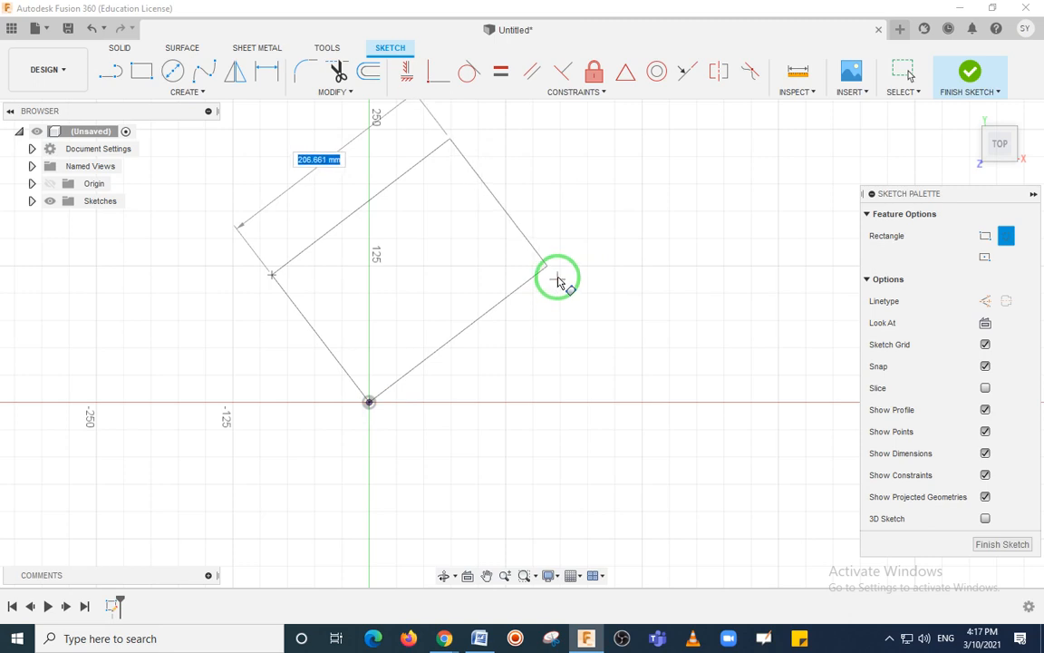
click(560, 282)
middle_drag(602, 234, 628, 322)
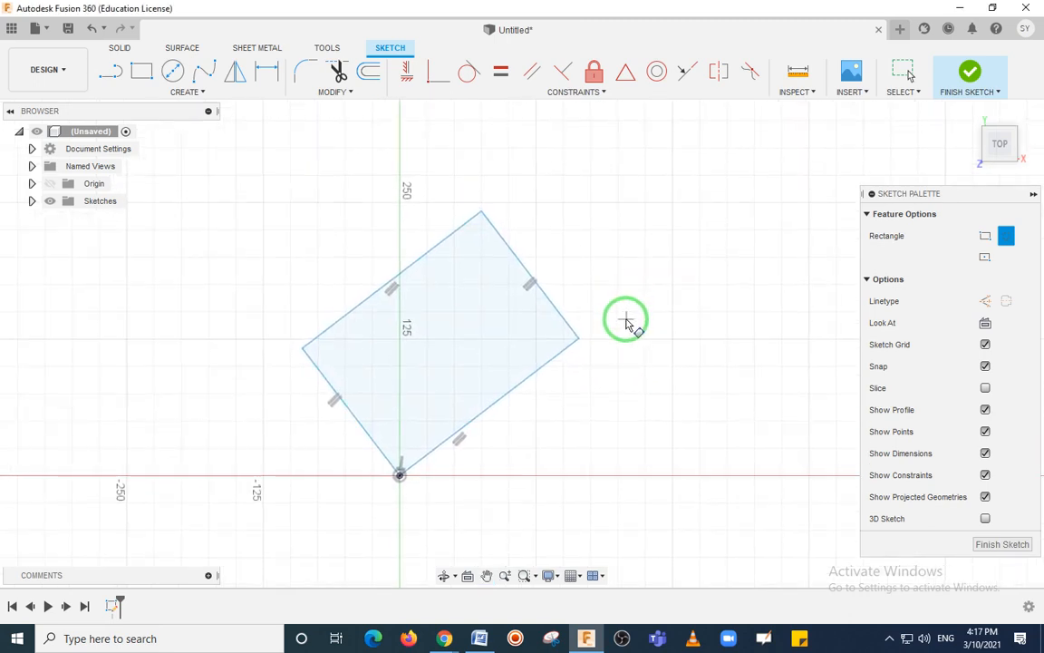
key(Escape)
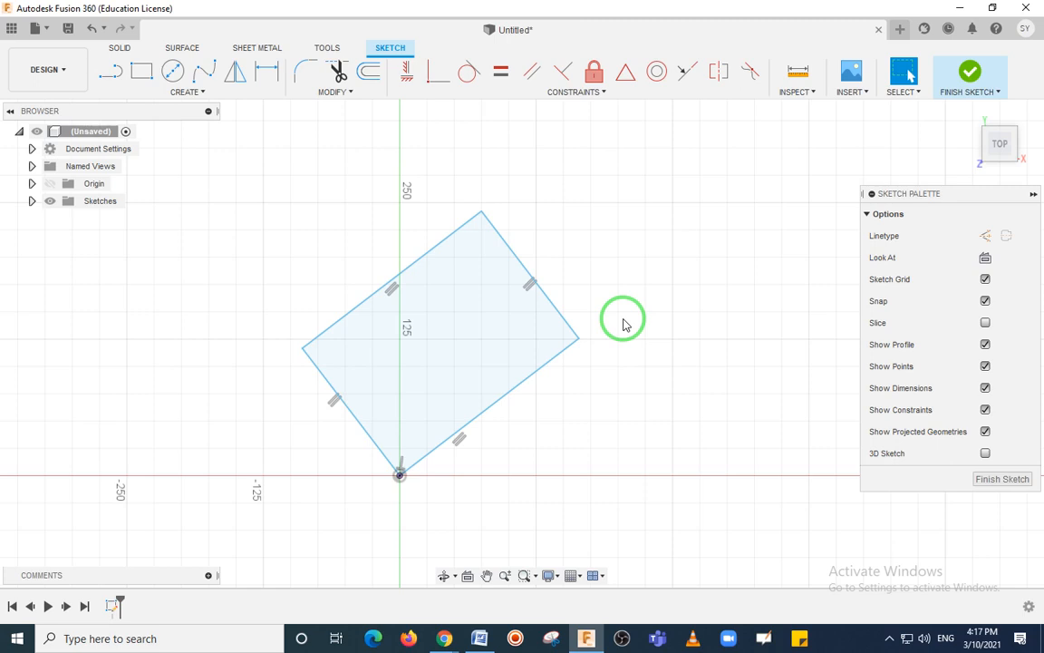
- Dimension the tilted rectangle's long upper edge outside the shape and set its length to 200 mm
key(d)
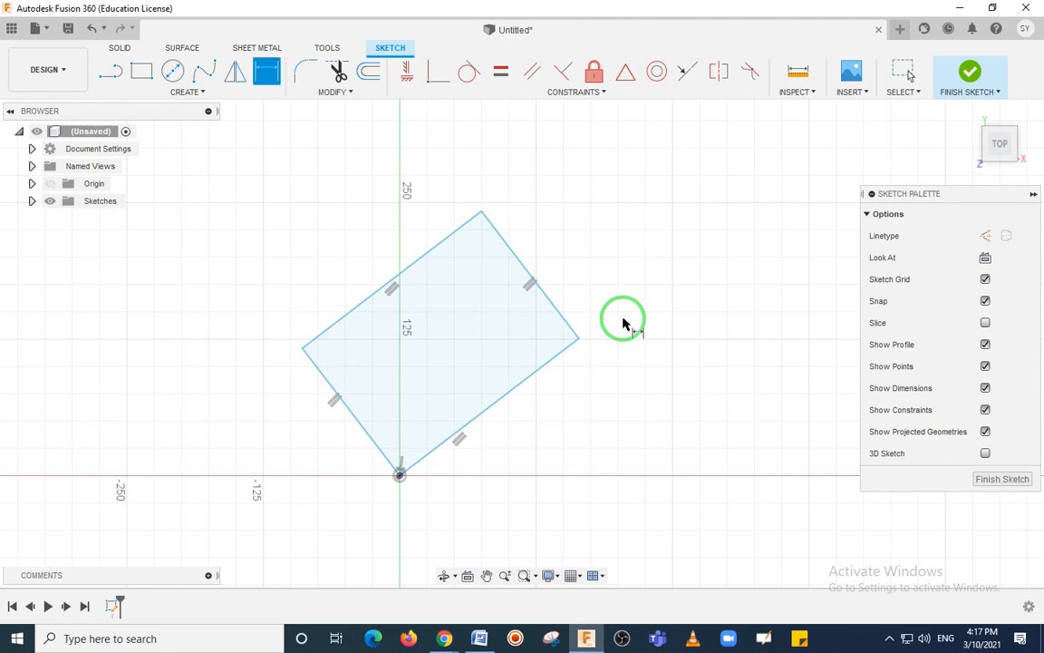
click(438, 246)
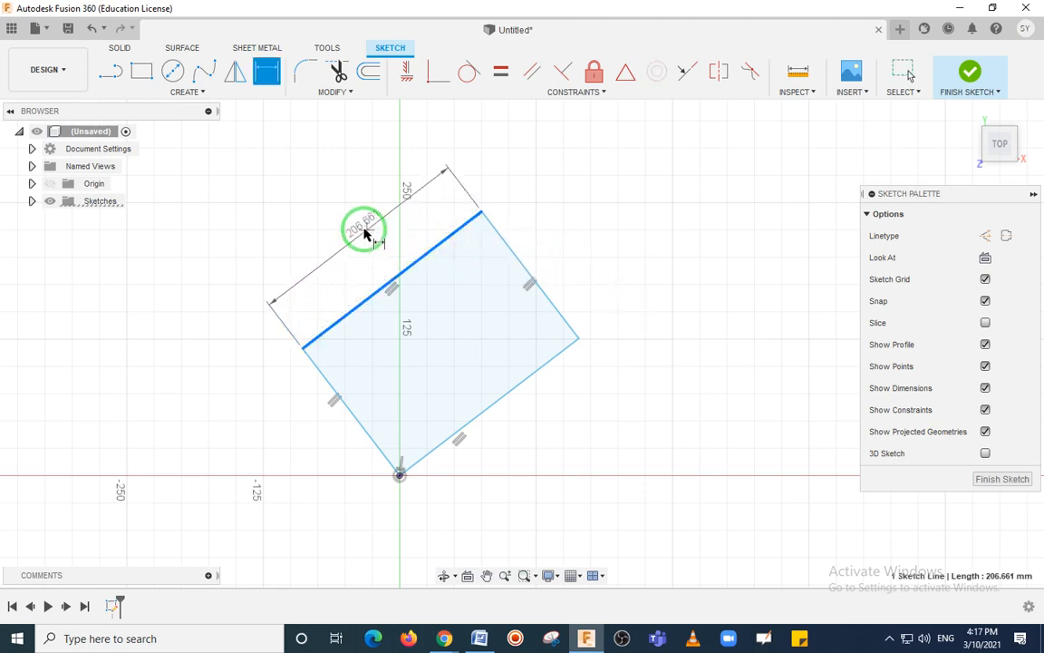
click(365, 235)
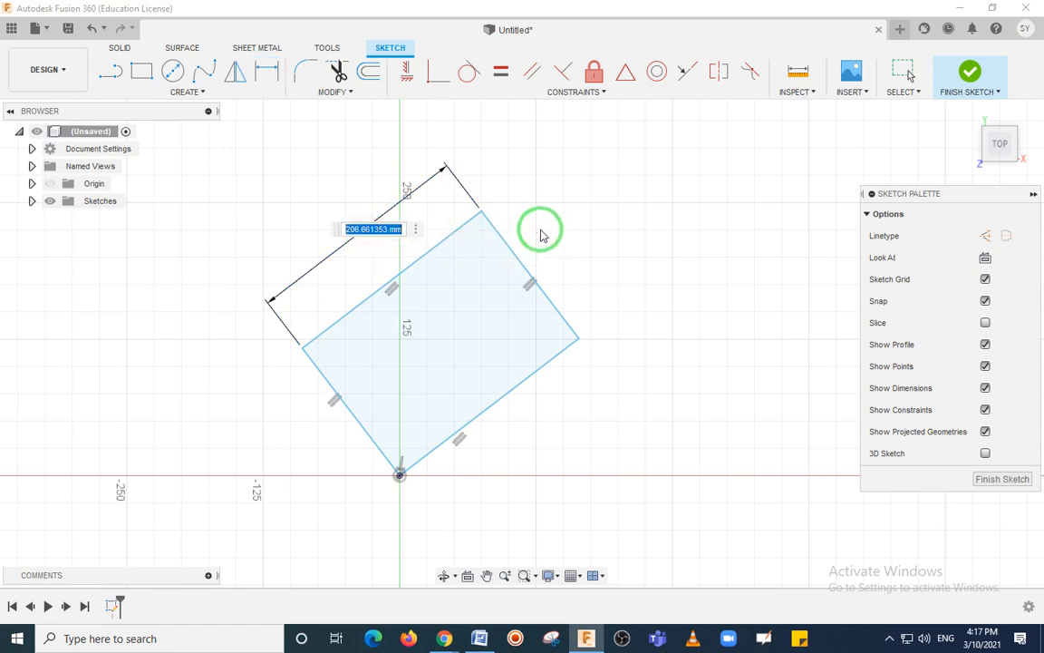
key(Return)
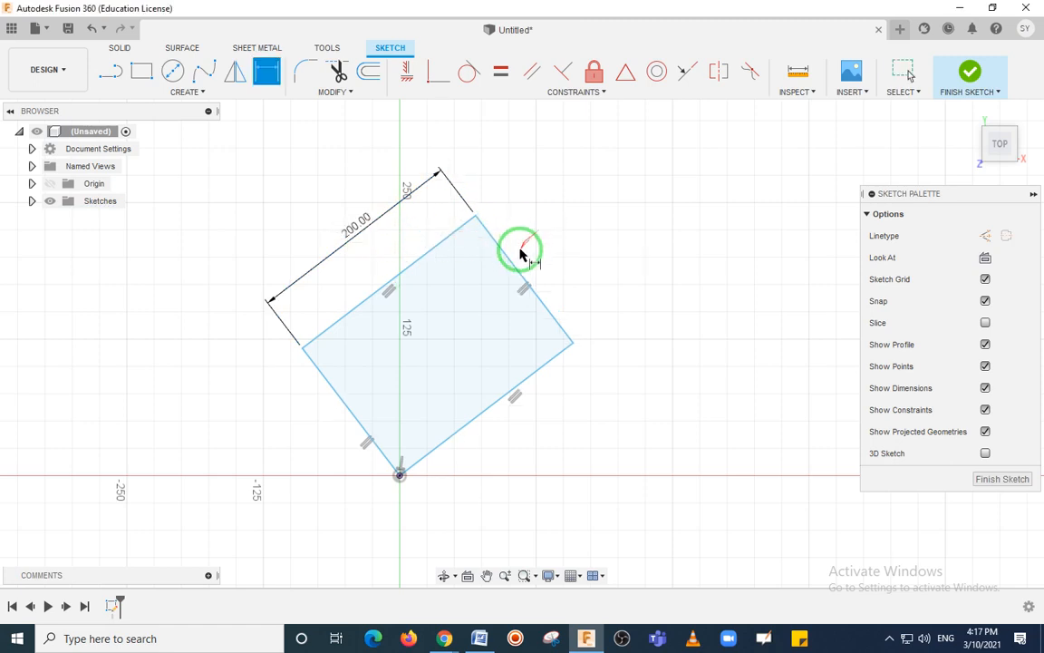
- Dimension the rectangle's short edge opposite the origin outside the shape and set its length to 150 mm
drag(513, 262, 543, 244)
click(597, 262)
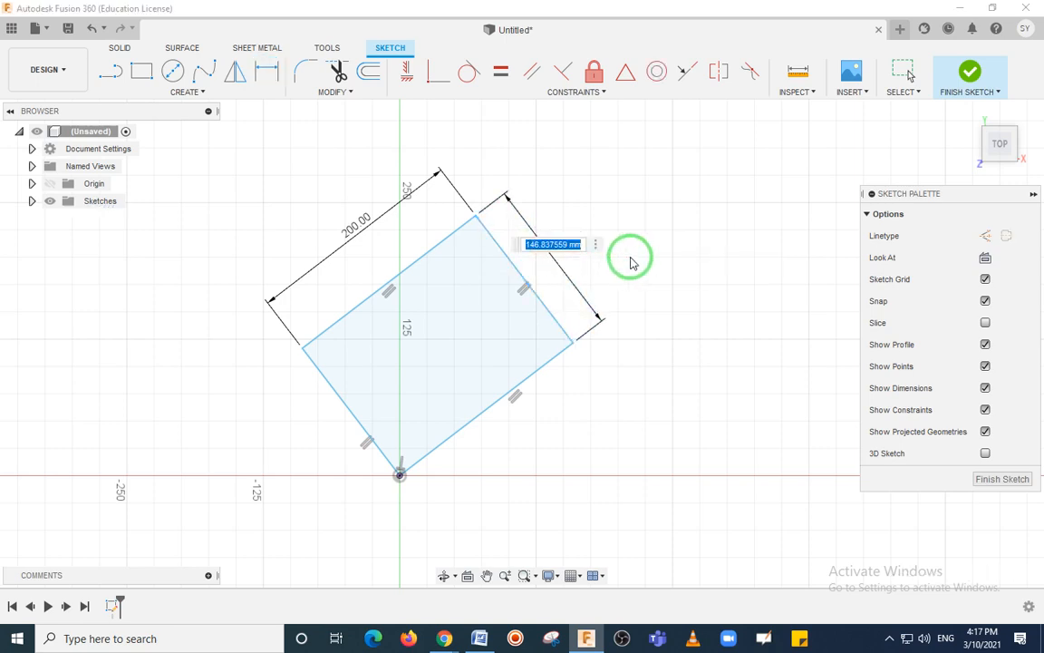
text(150)
key(Return)
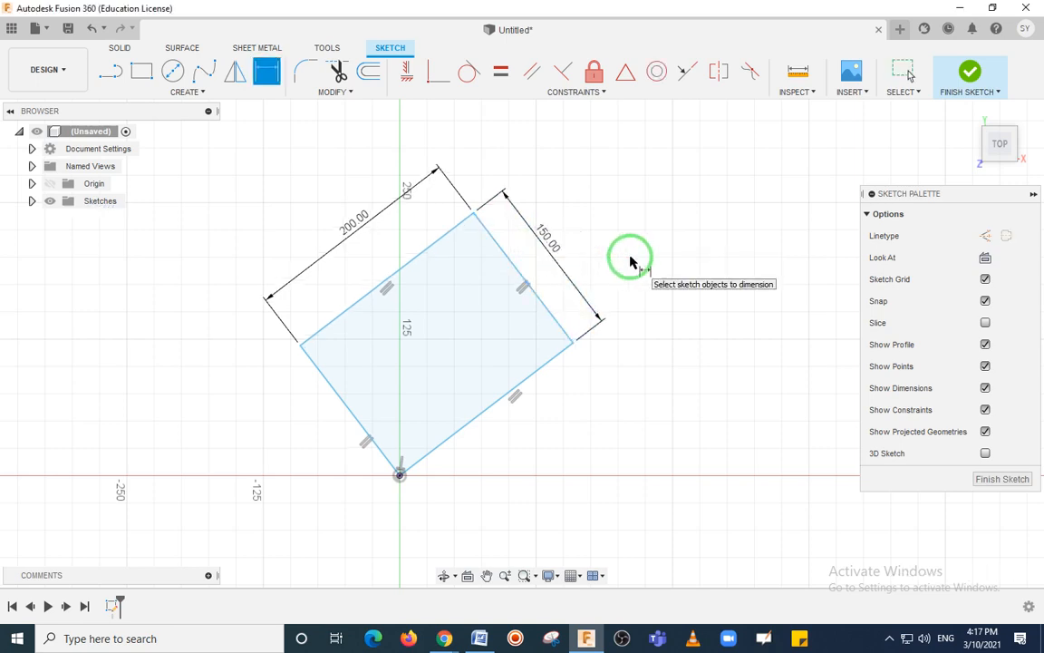
key(Escape)
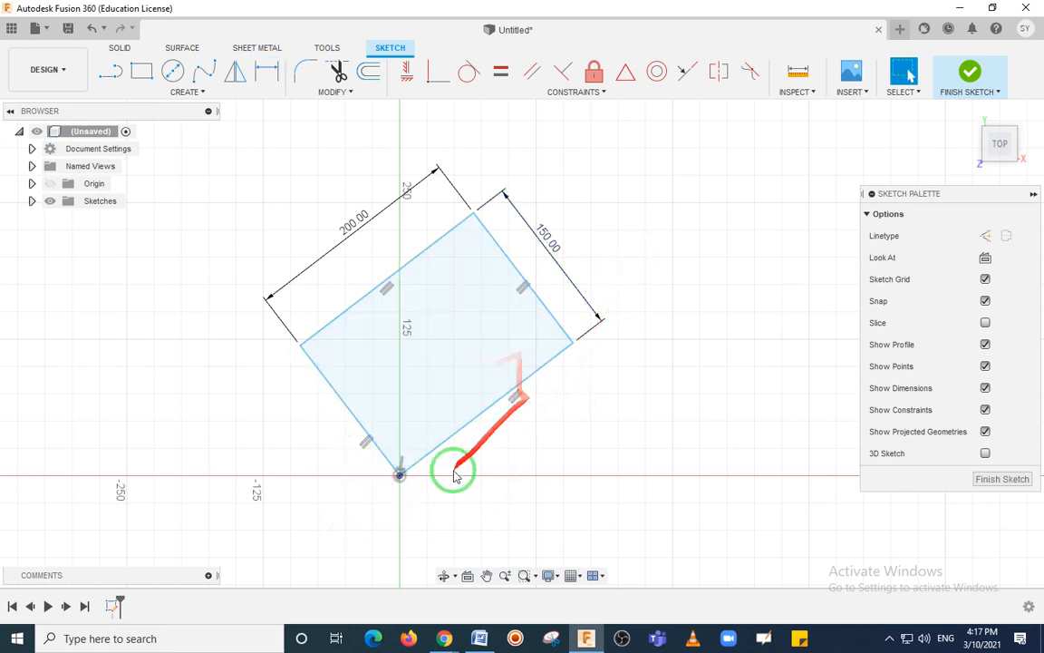
- Draw a horizontal line from the origin along the negative X axis to just past the 125 mm grid mark
click(106, 78)
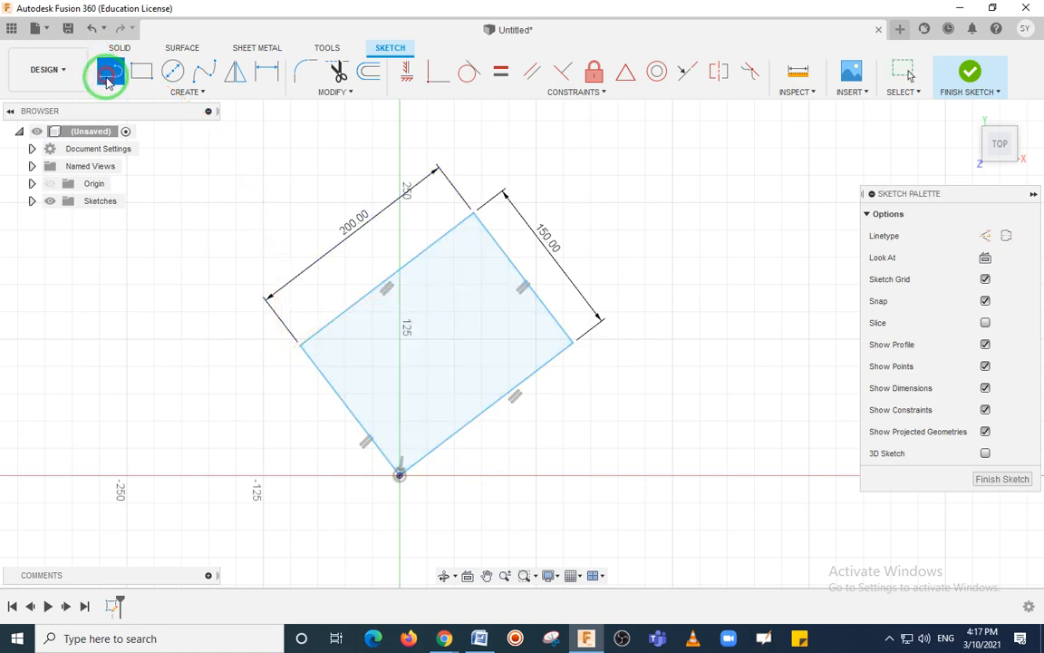
click(399, 475)
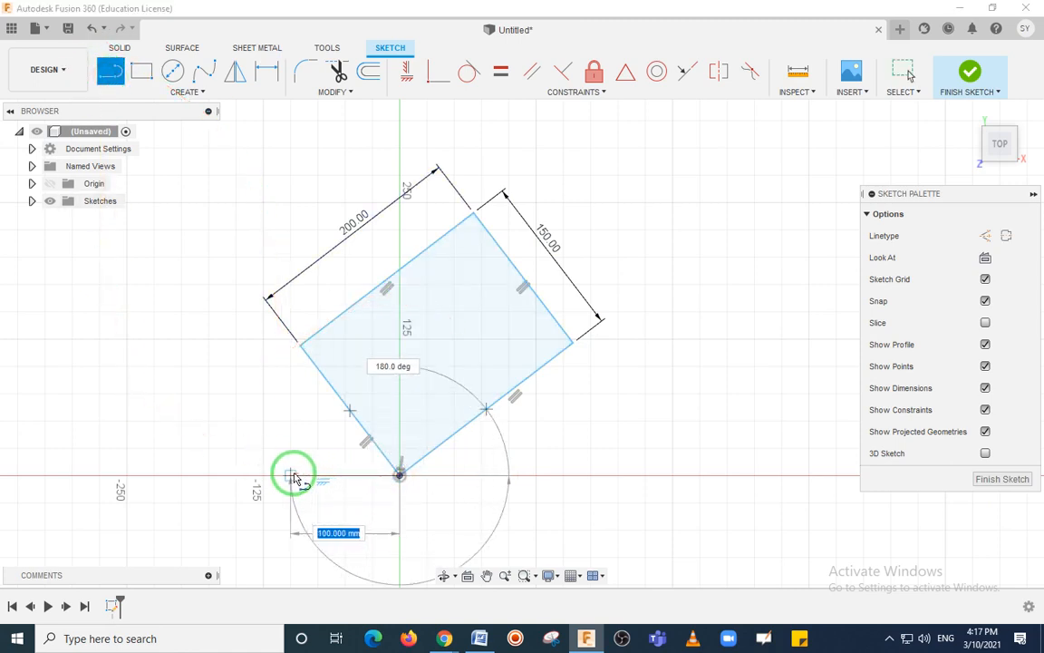
click(257, 474)
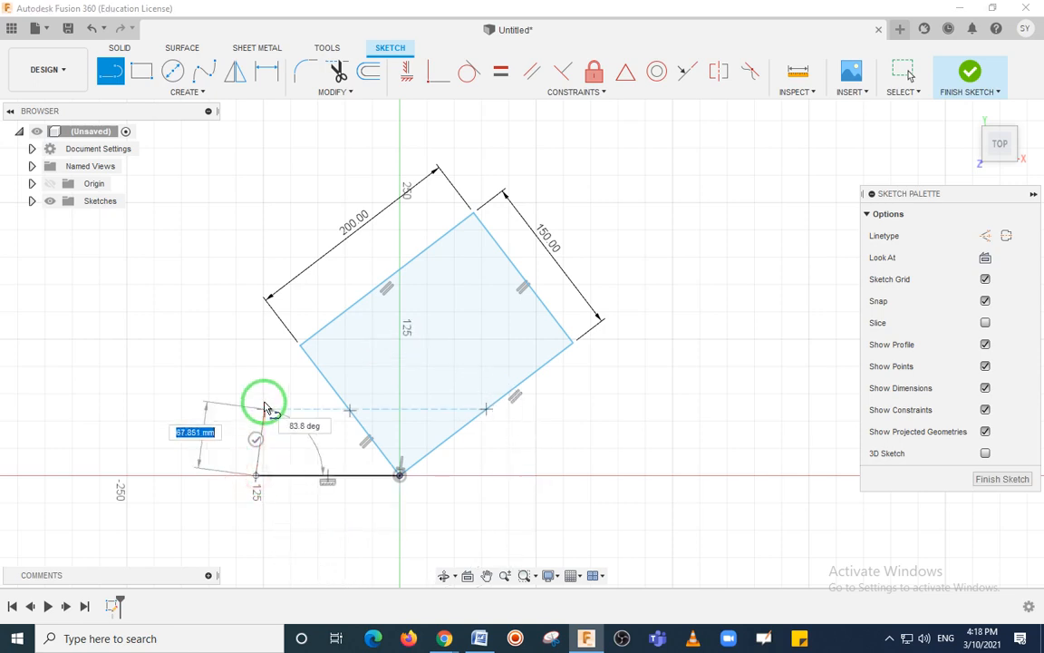
key(Escape)
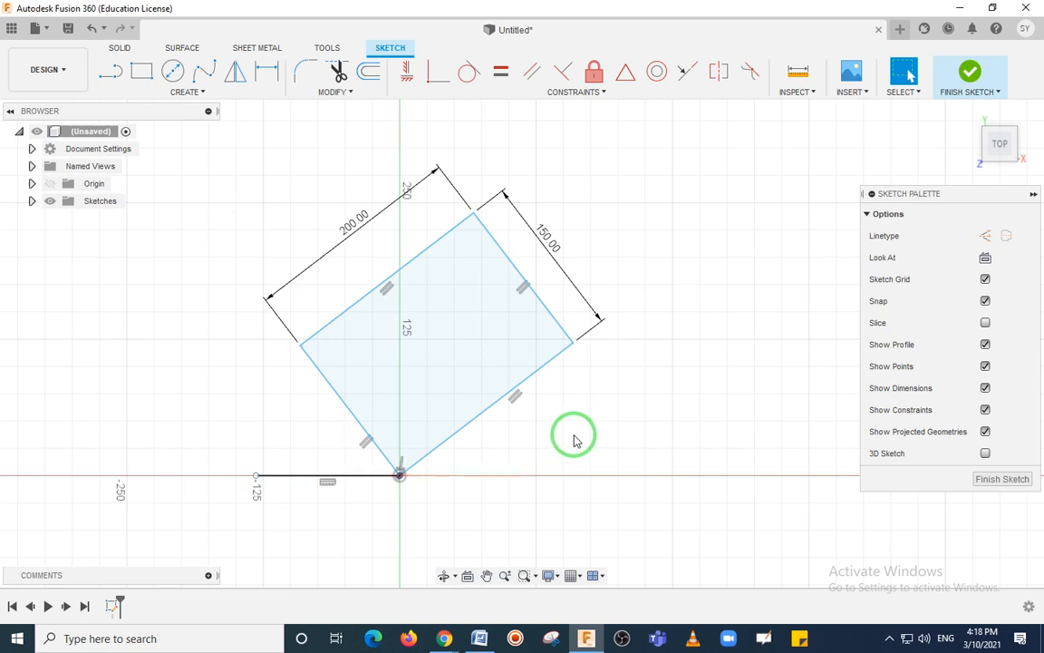
- Dimension the angle between the rectangle's short edge at the origin and the horizontal line, and set it to 45 degrees
key(d)
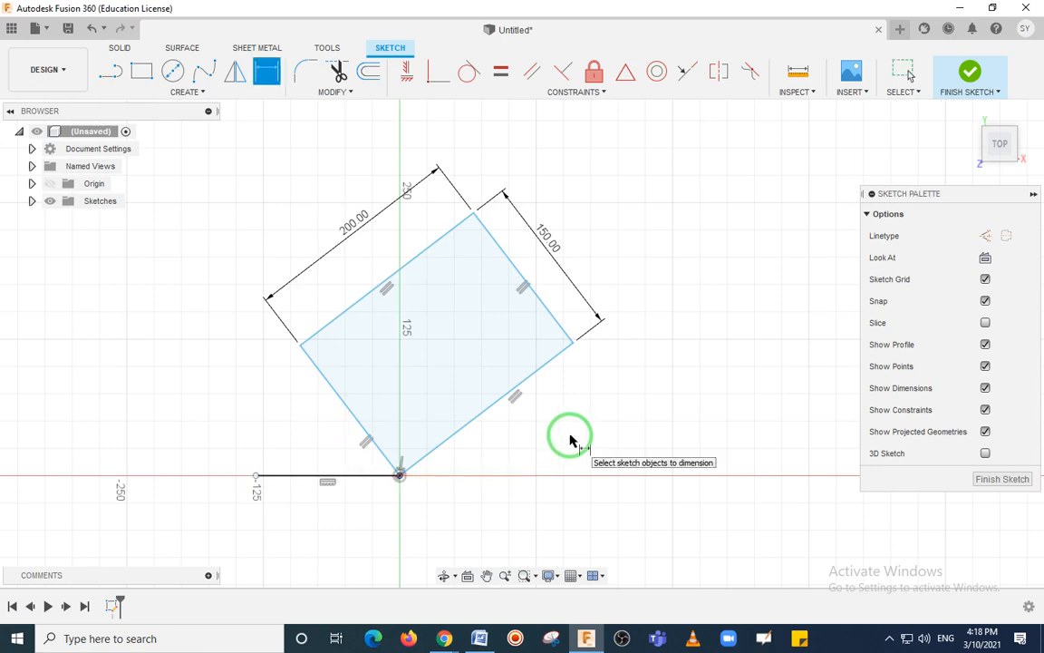
click(343, 404)
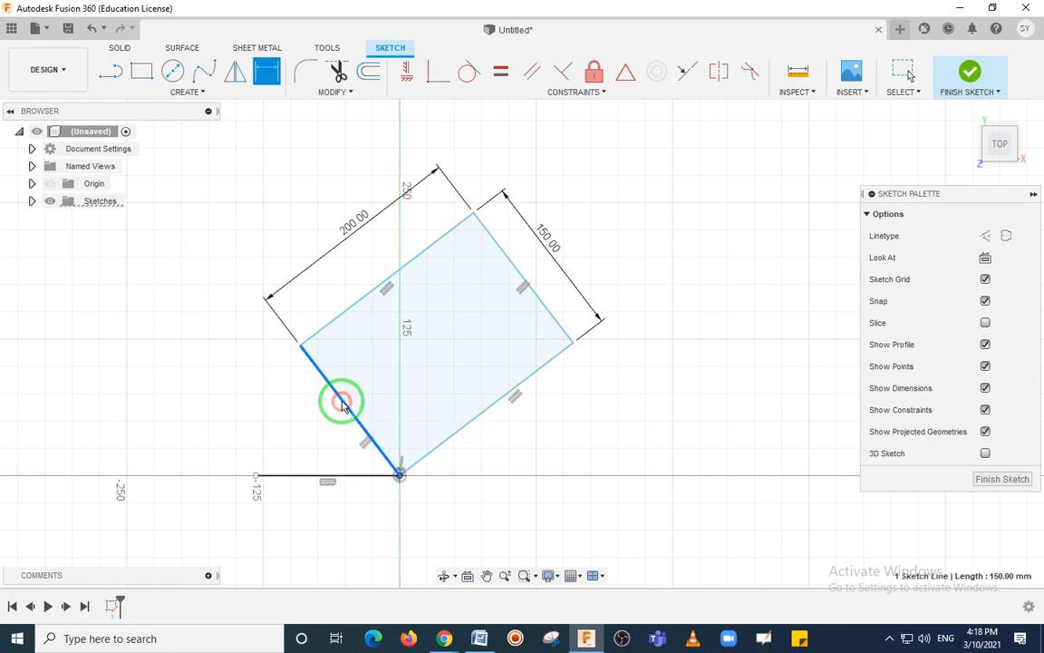
click(313, 474)
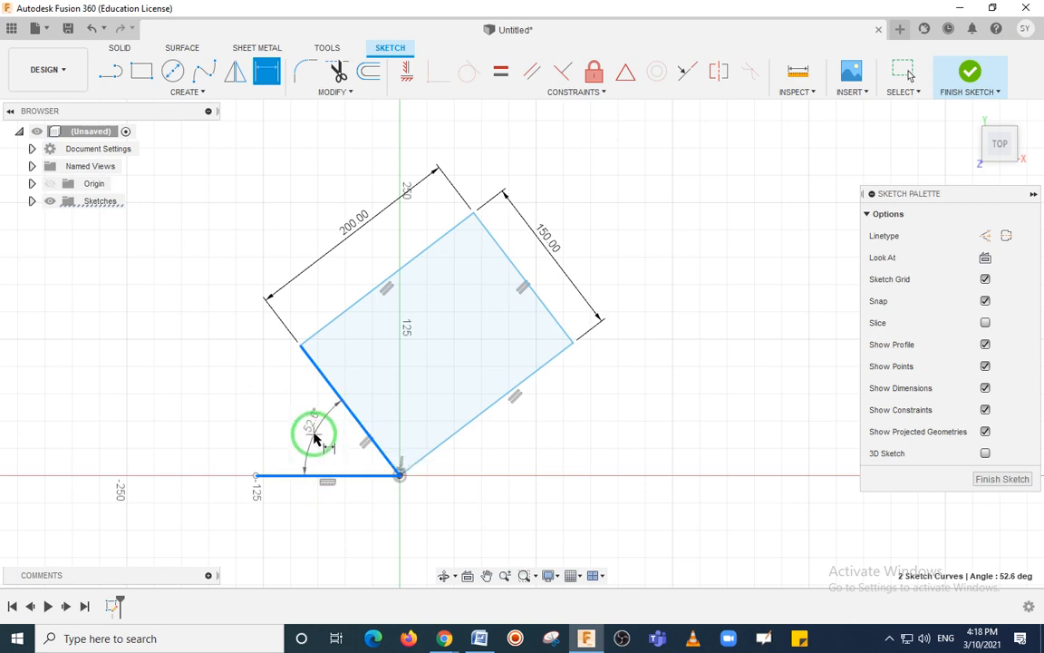
click(312, 435)
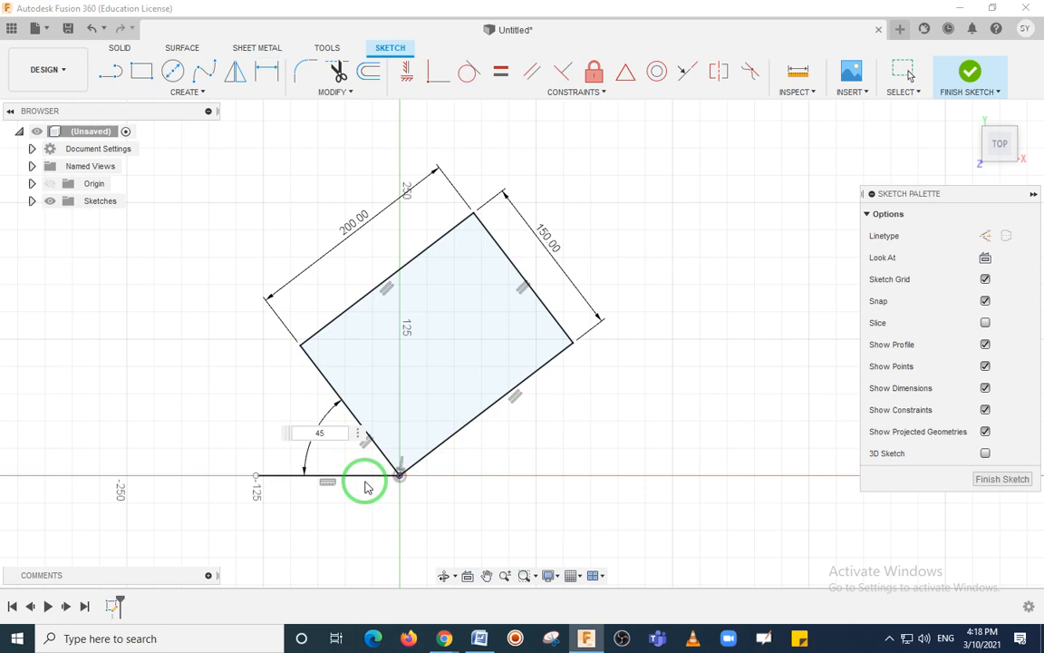
text(45)
key(Return)
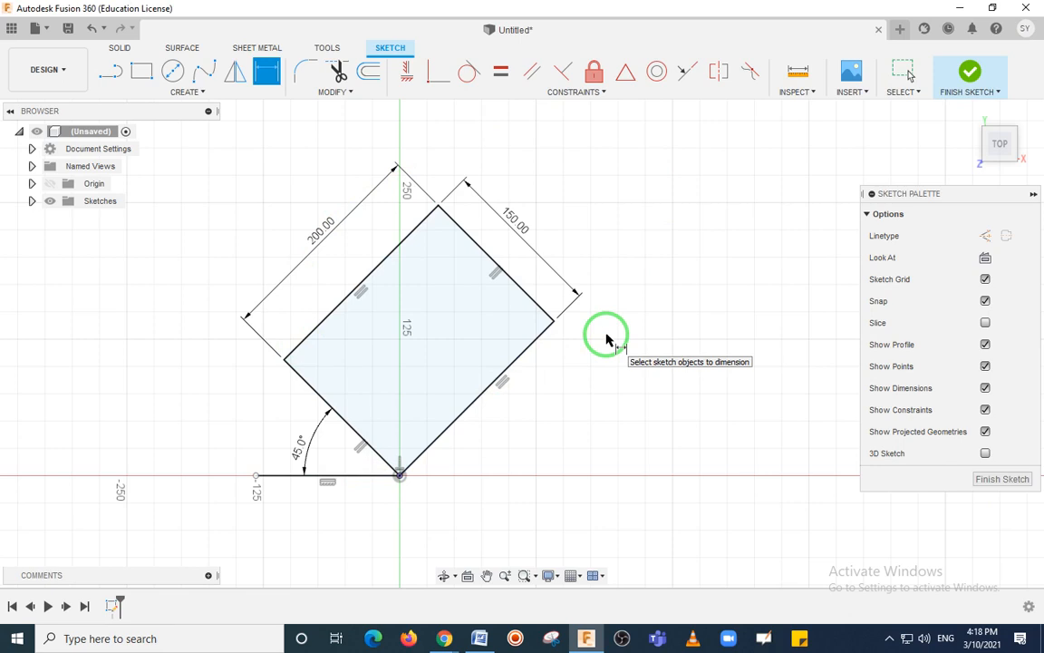
key(Escape)
- Delete the tilted rectangle and the horizontal line together with all their dimensions
mouse_move(206, 162)
mouse_down()
mouse_move(626, 447)
mouse_move(590, 517)
mouse_up()
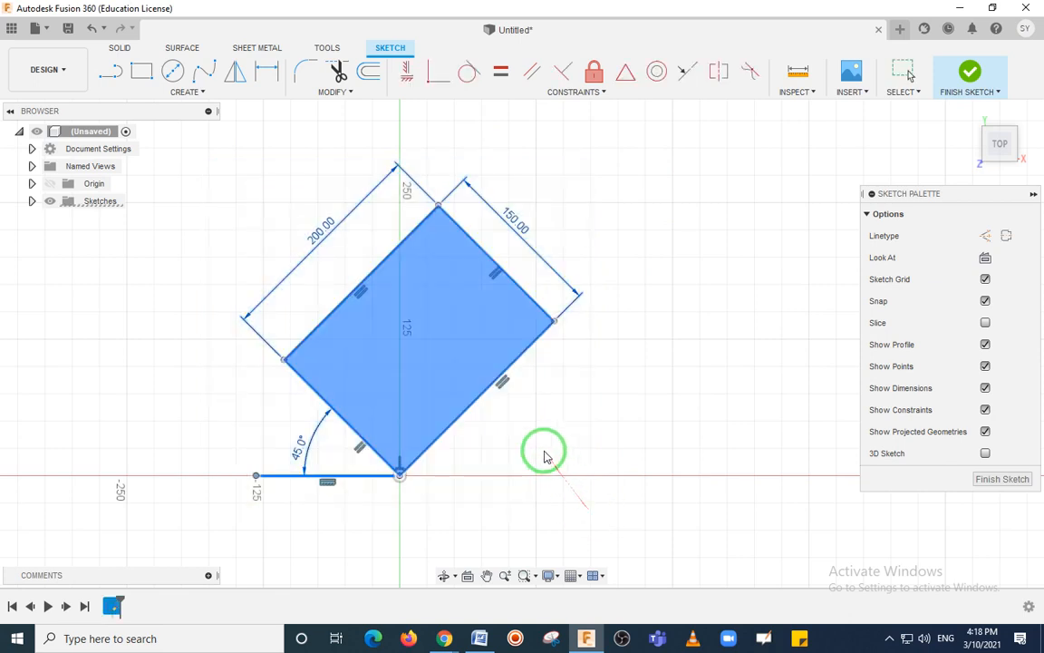
key(Delete)
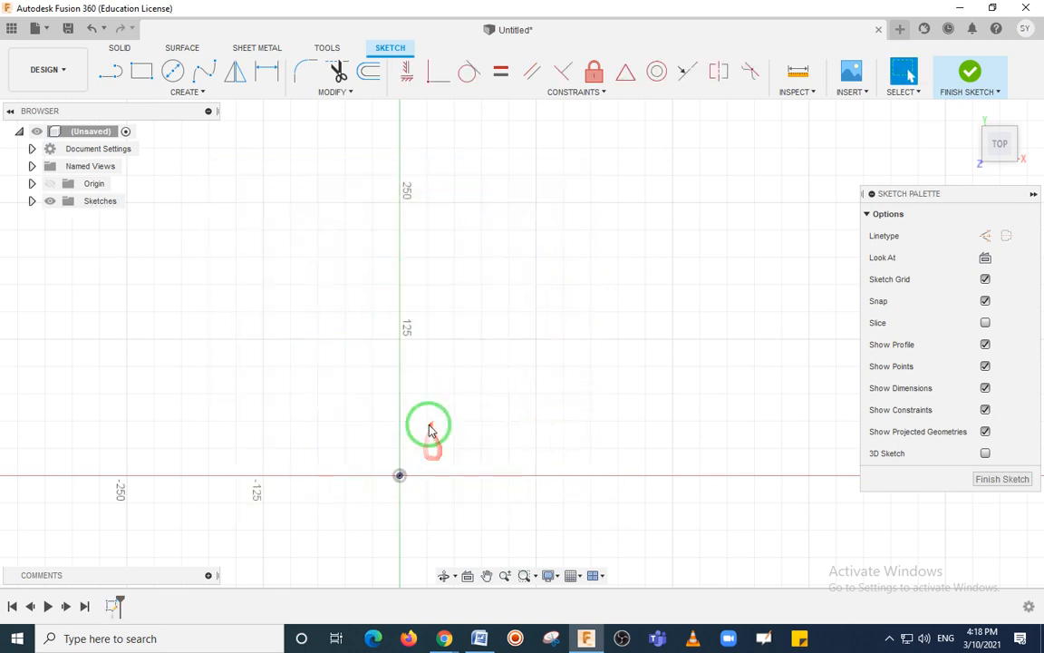
middle_drag(426, 420, 522, 290)
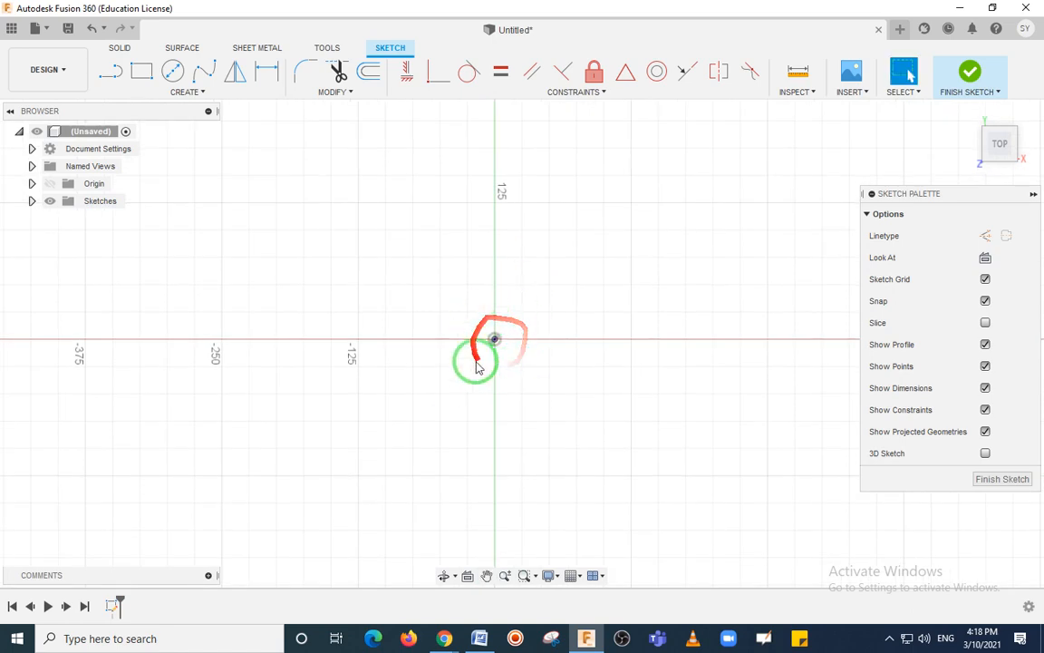
drag(477, 324, 520, 355)
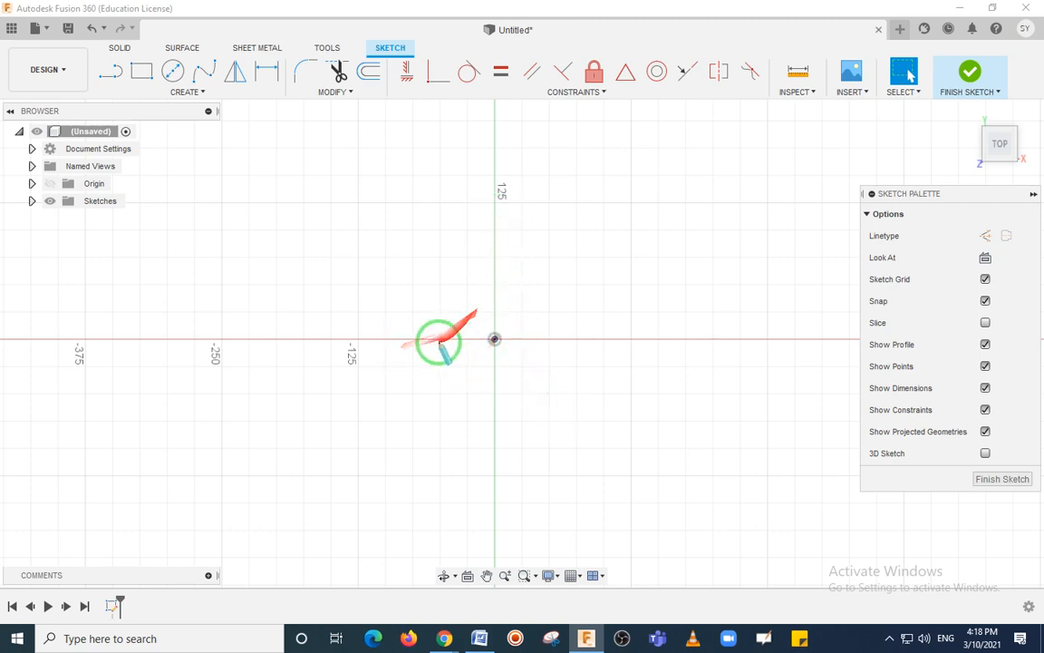
drag(399, 340, 609, 340)
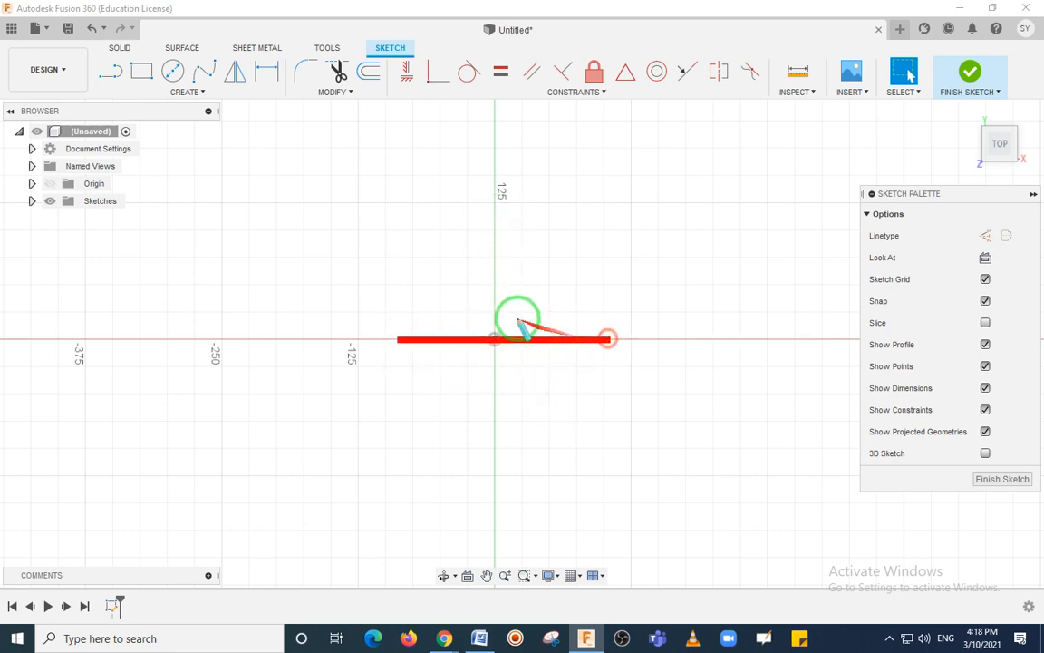
drag(493, 237, 493, 450)
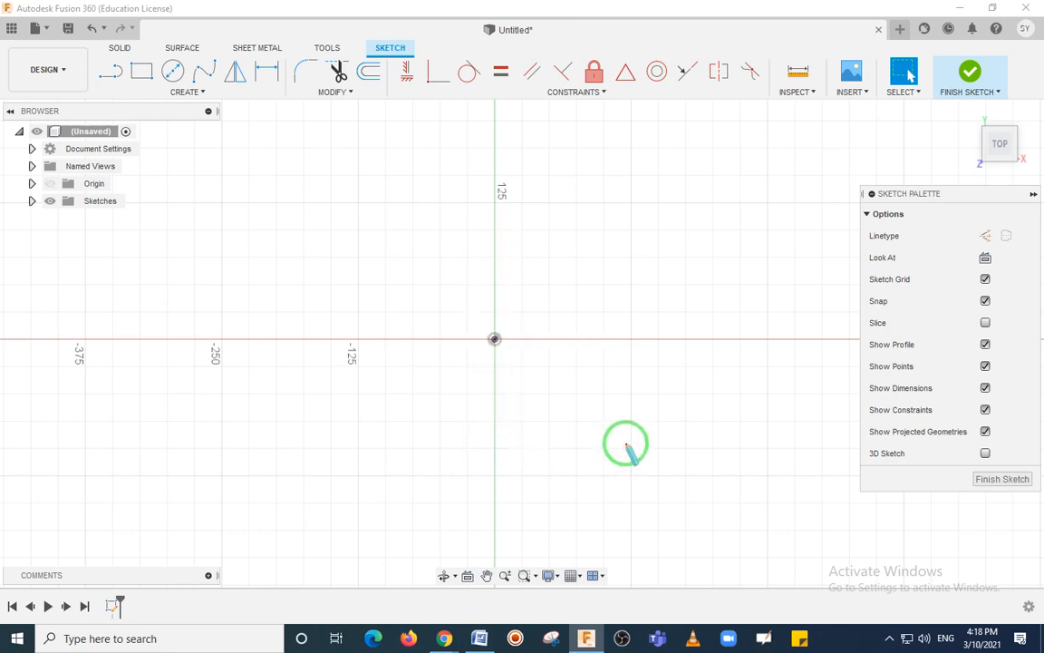
- Draw a center rectangle about 211 mm wide and 205 mm high, centered on the origin
click(202, 91)
mouse_move(177, 128)
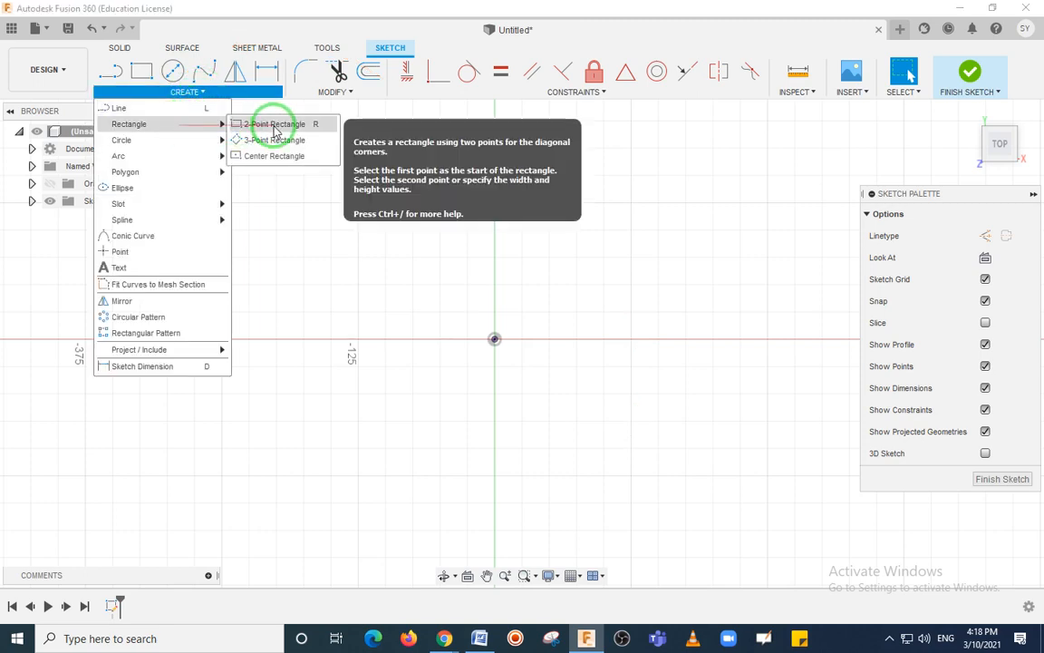
click(265, 156)
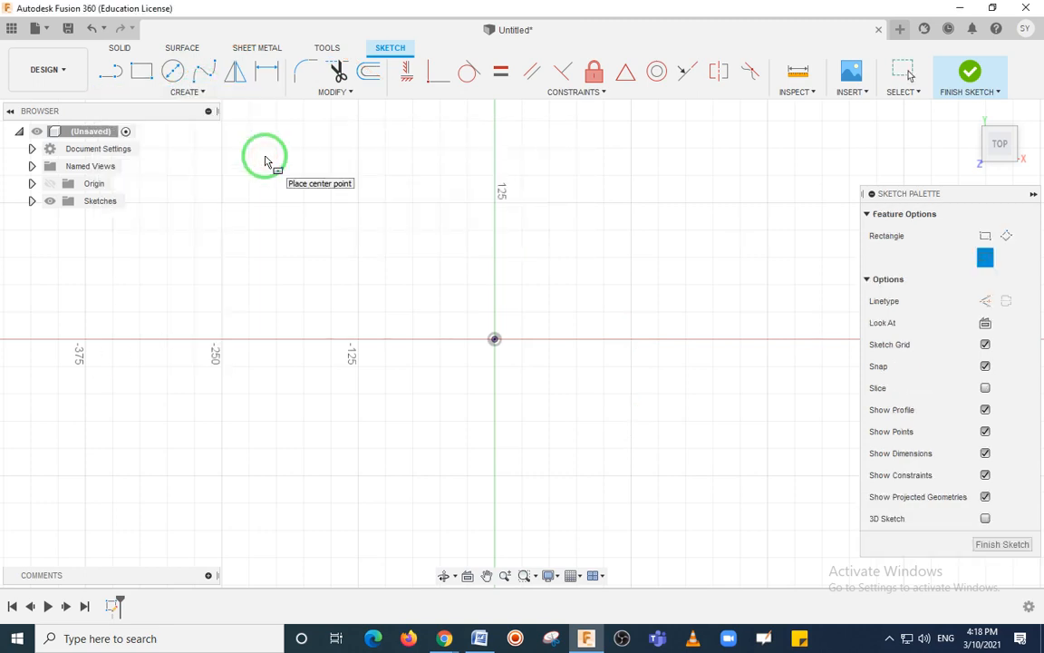
click(494, 341)
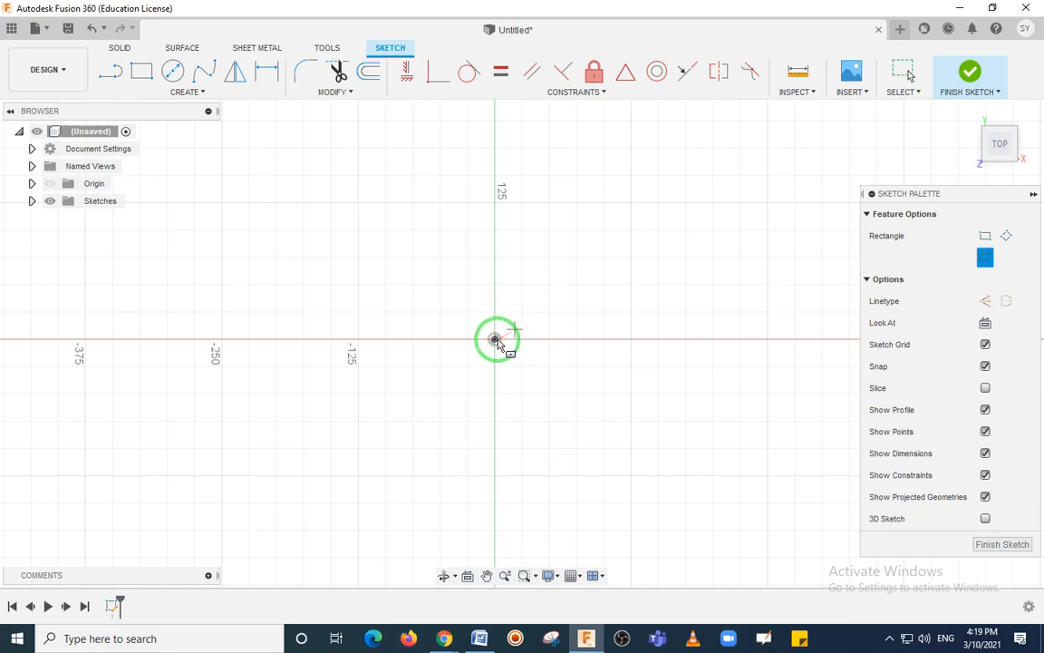
click(495, 341)
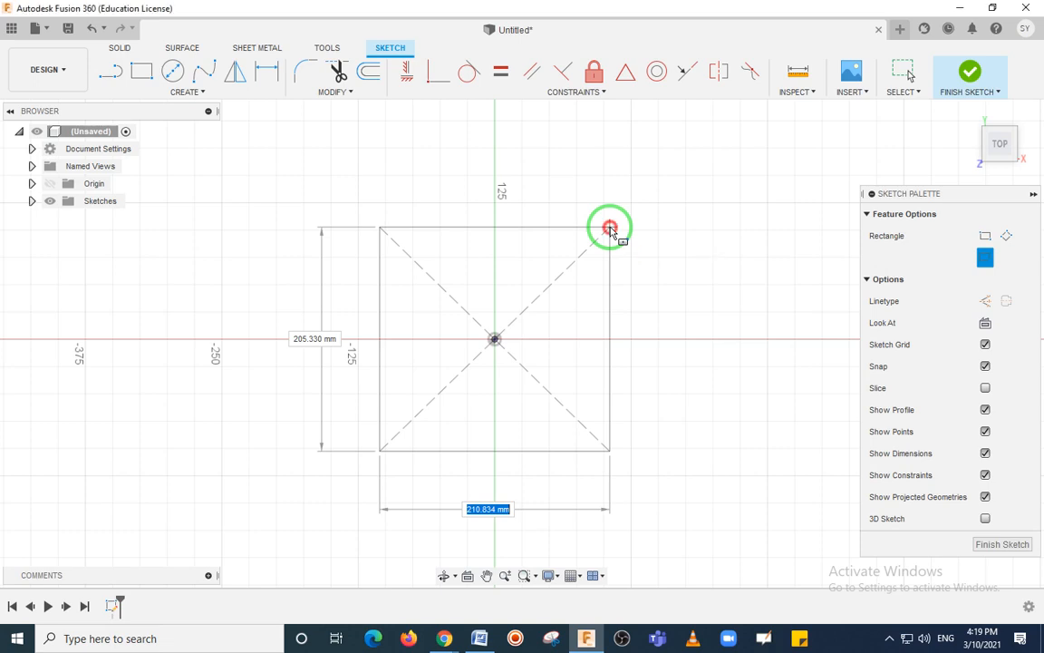
click(610, 228)
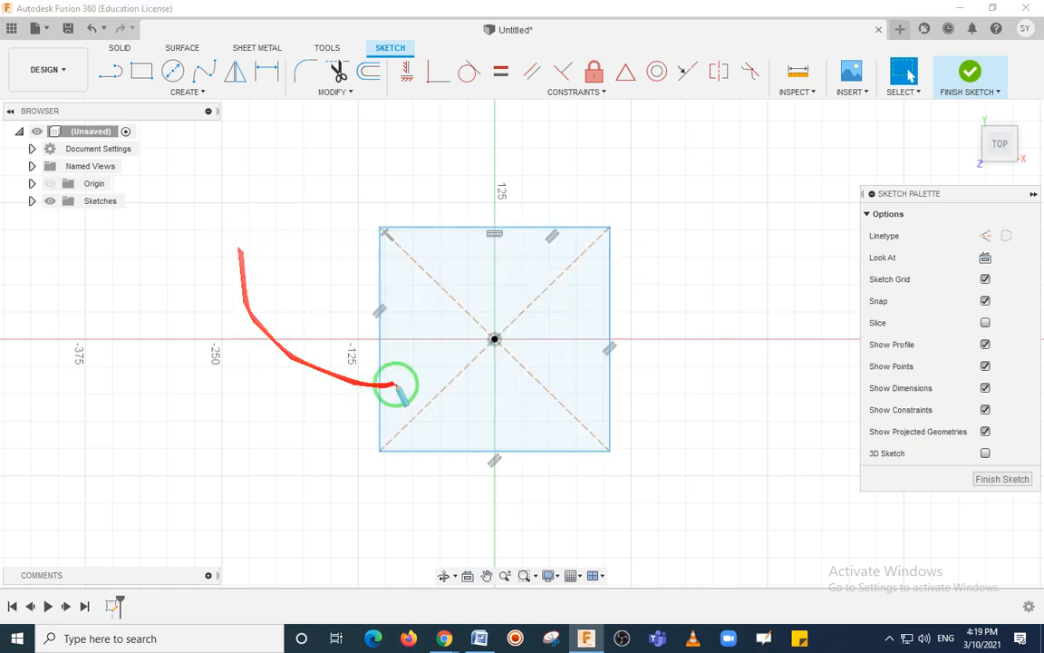
drag(466, 320, 513, 355)
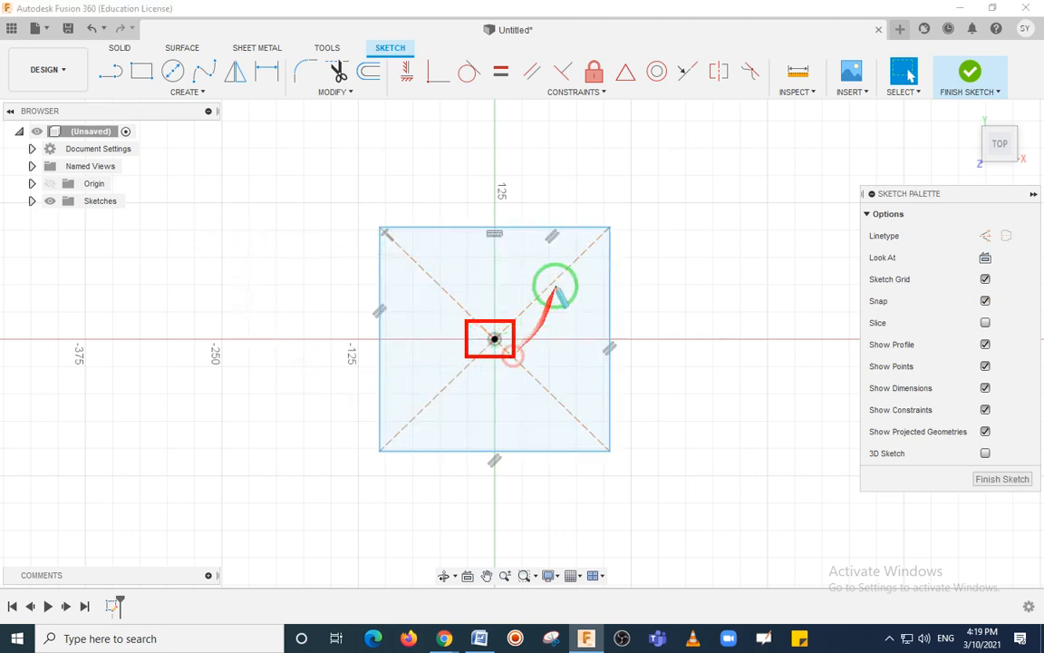
drag(591, 212, 627, 246)
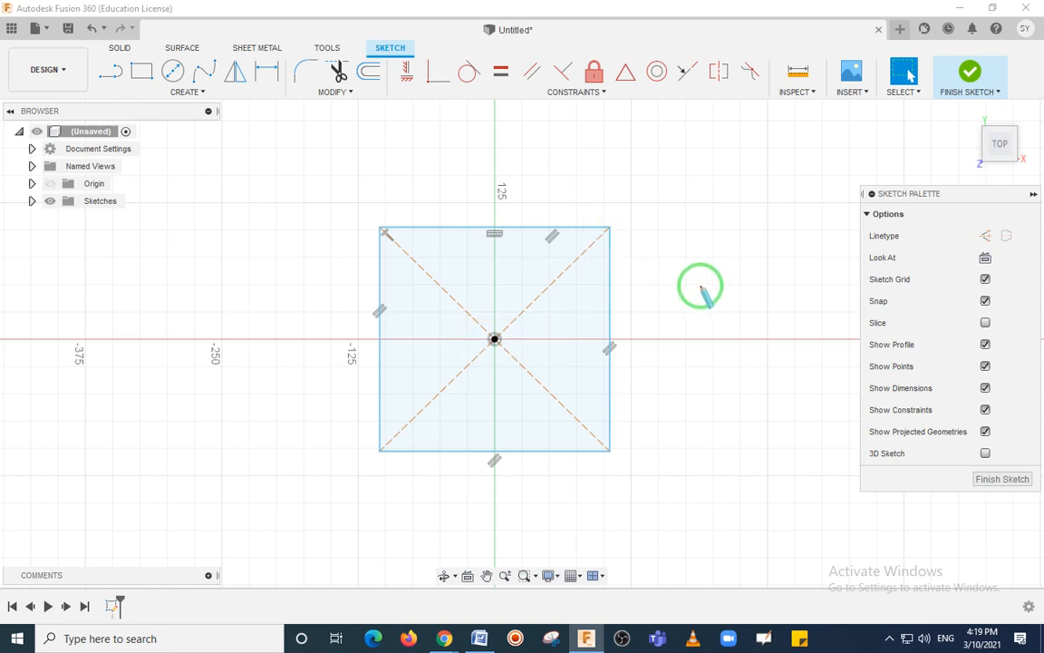
mouse_move(690, 289)
mouse_down()
mouse_move(531, 333)
mouse_move(611, 286)
mouse_move(674, 267)
mouse_up()
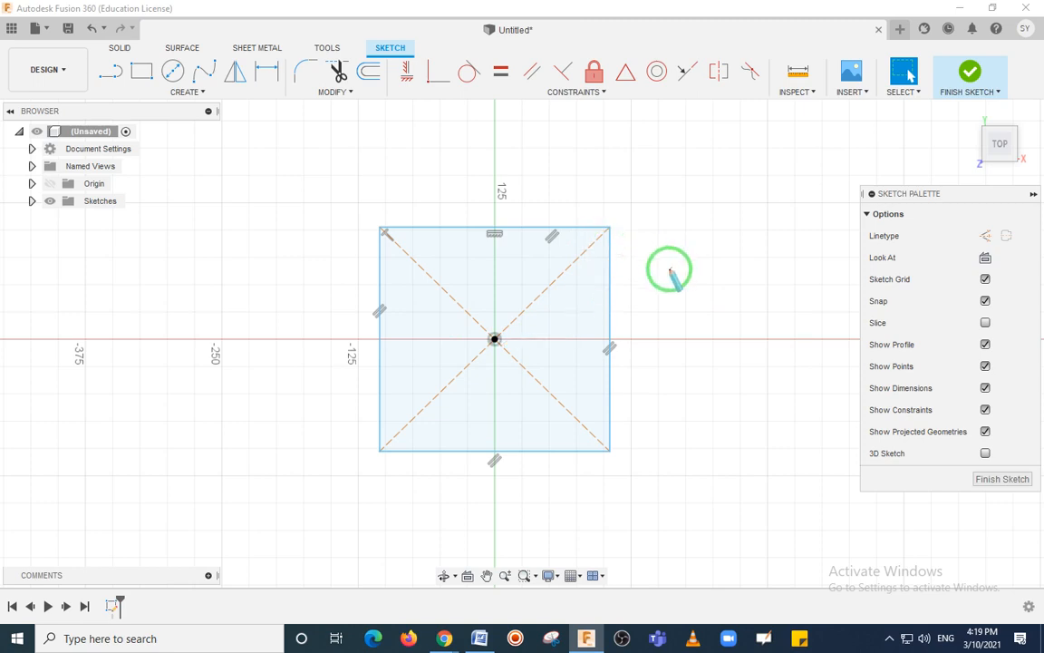
mouse_move(665, 276)
mouse_down()
mouse_move(223, 485)
mouse_move(667, 258)
mouse_up()
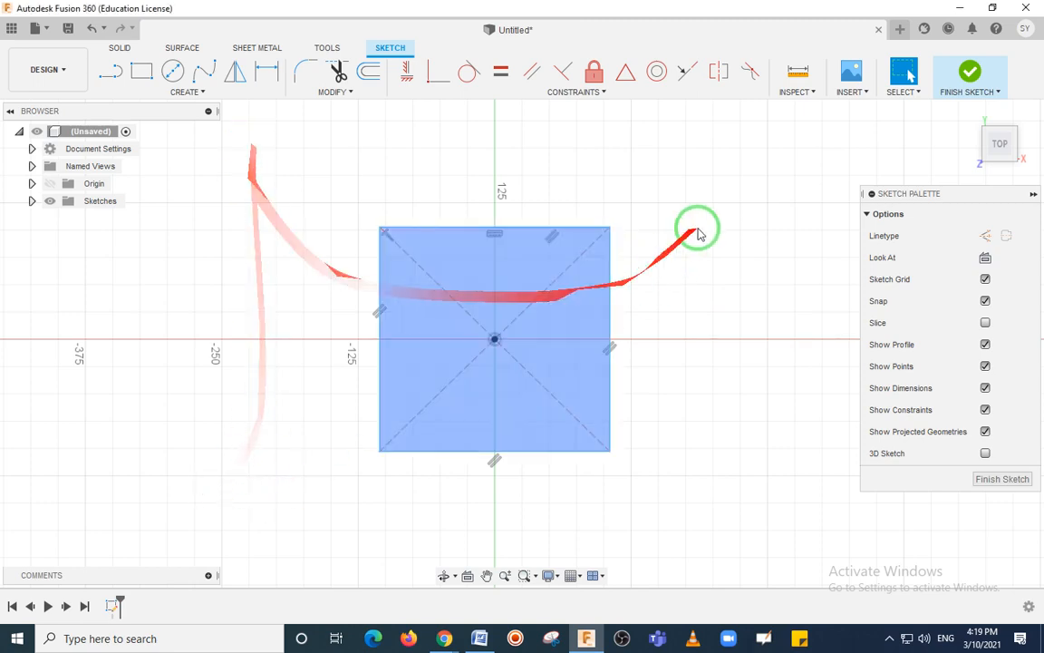
- Dimension the rectangle's height outside its positive-X edge and its width above the shape, keeping the drawn sizes
key(d)
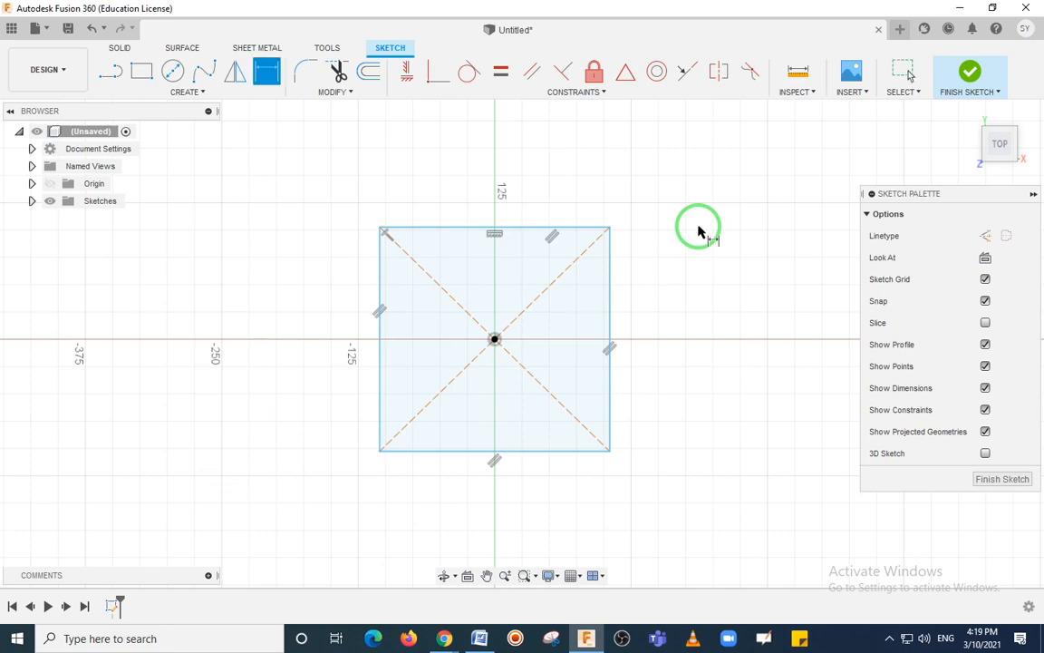
click(610, 283)
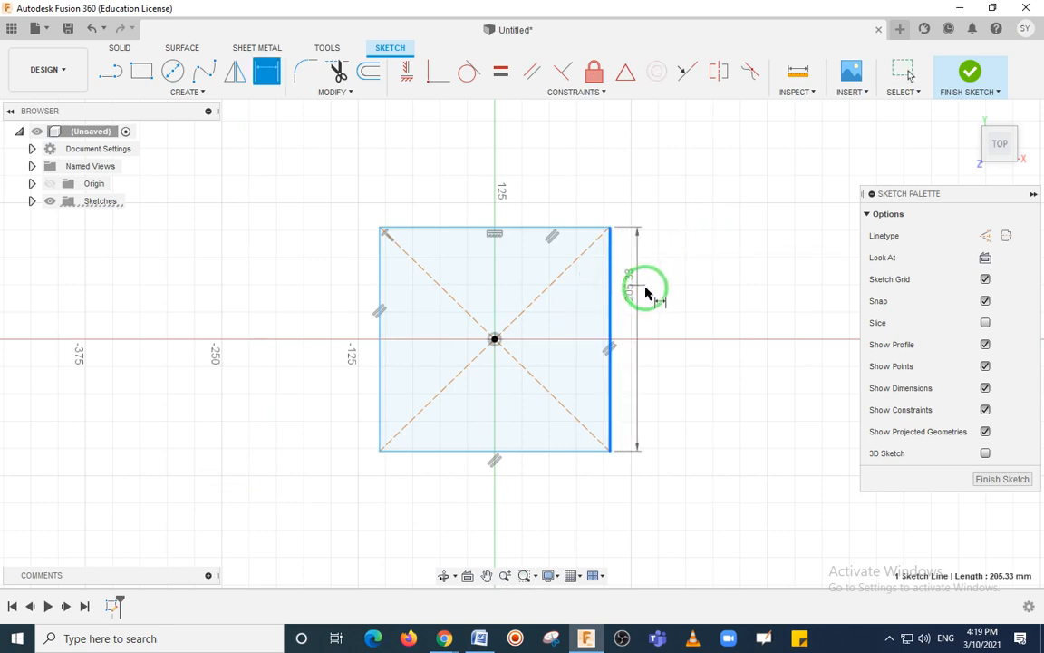
click(648, 293)
key(Return)
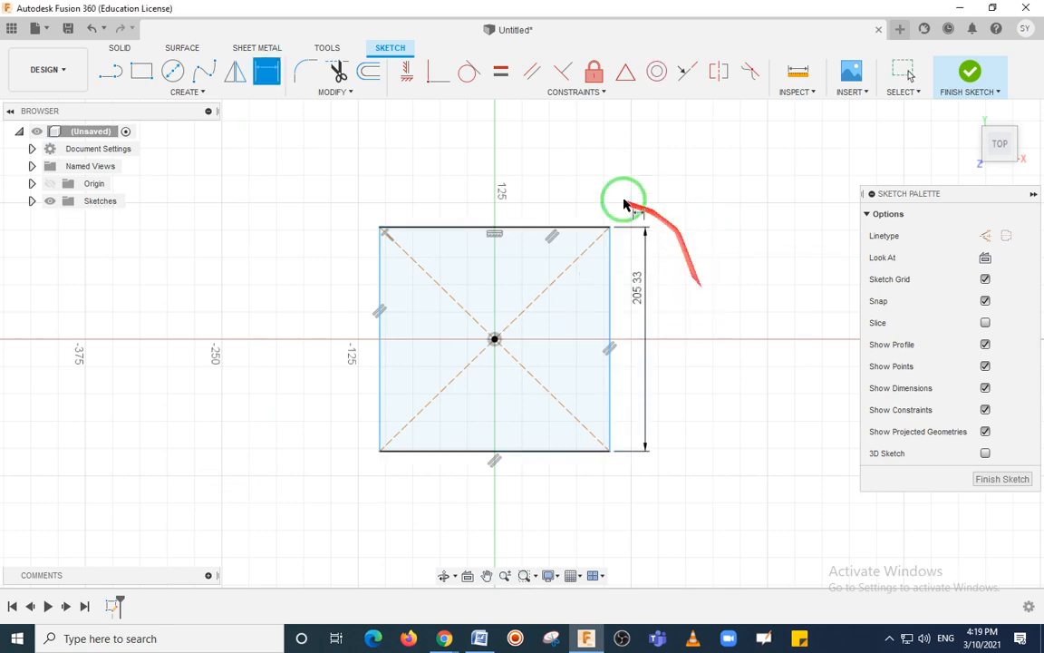
click(537, 227)
click(536, 184)
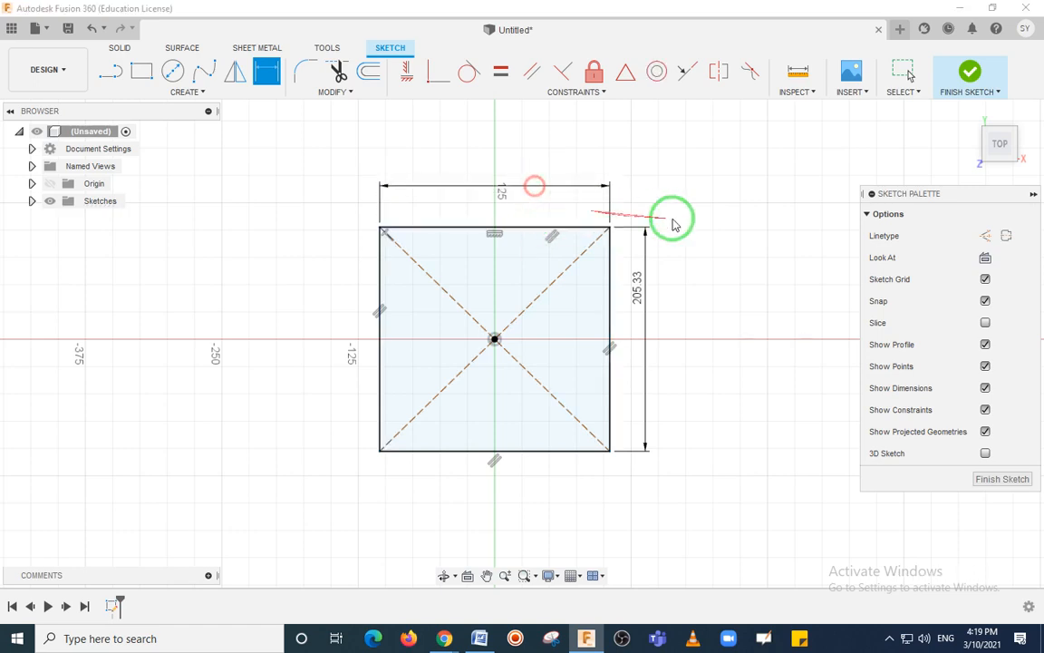
key(Return)
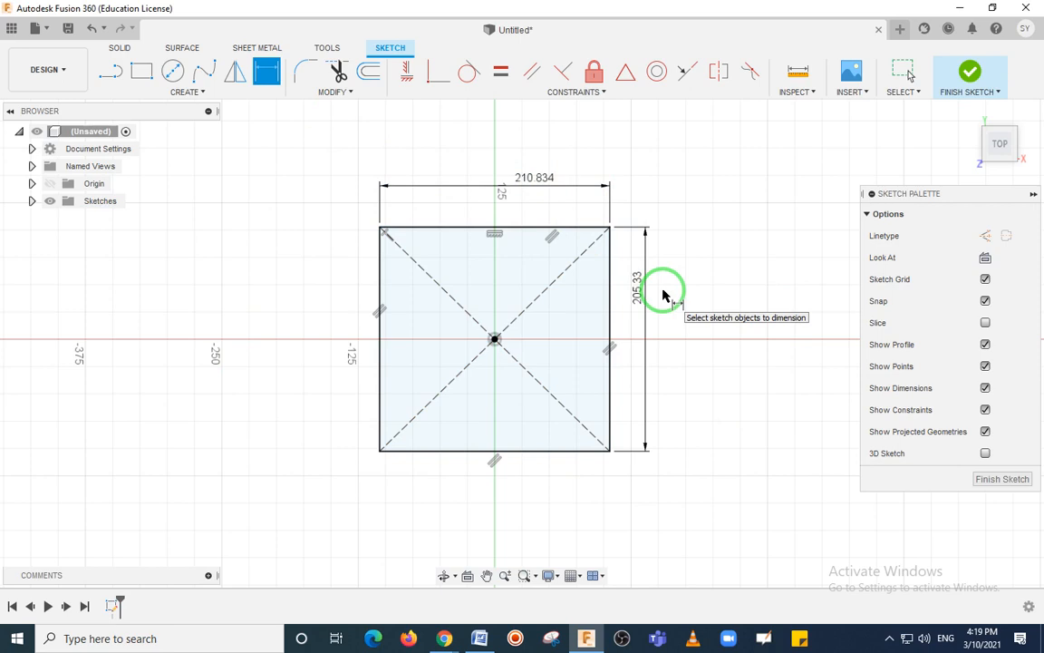
key(Escape)
- Delete the center rectangle together with its diagonals and both dimensions
drag(316, 157, 672, 490)
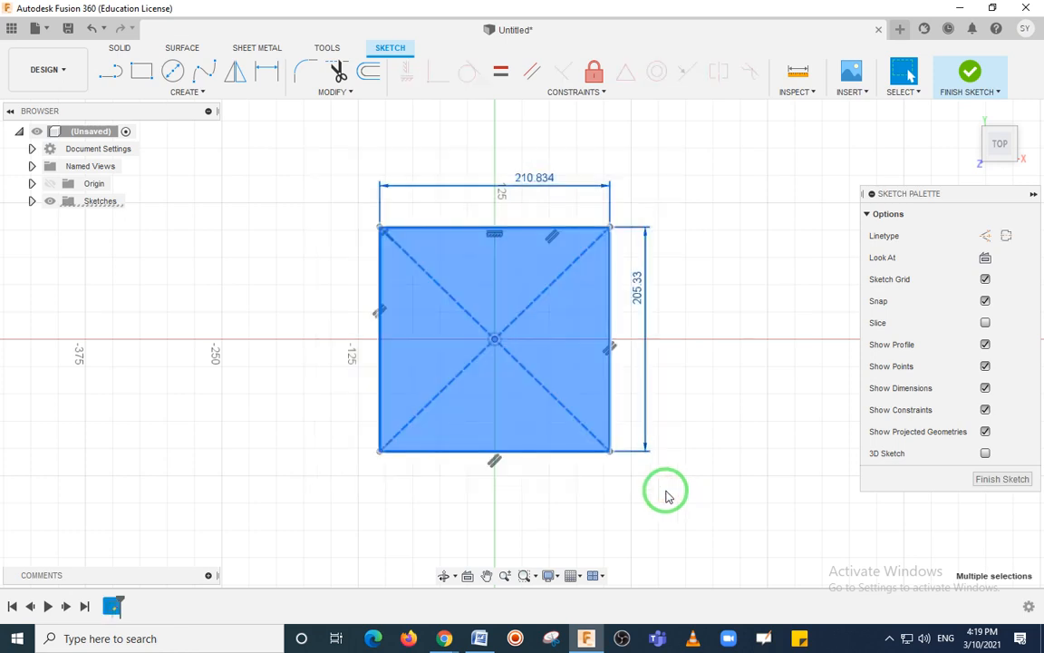
key(Delete)
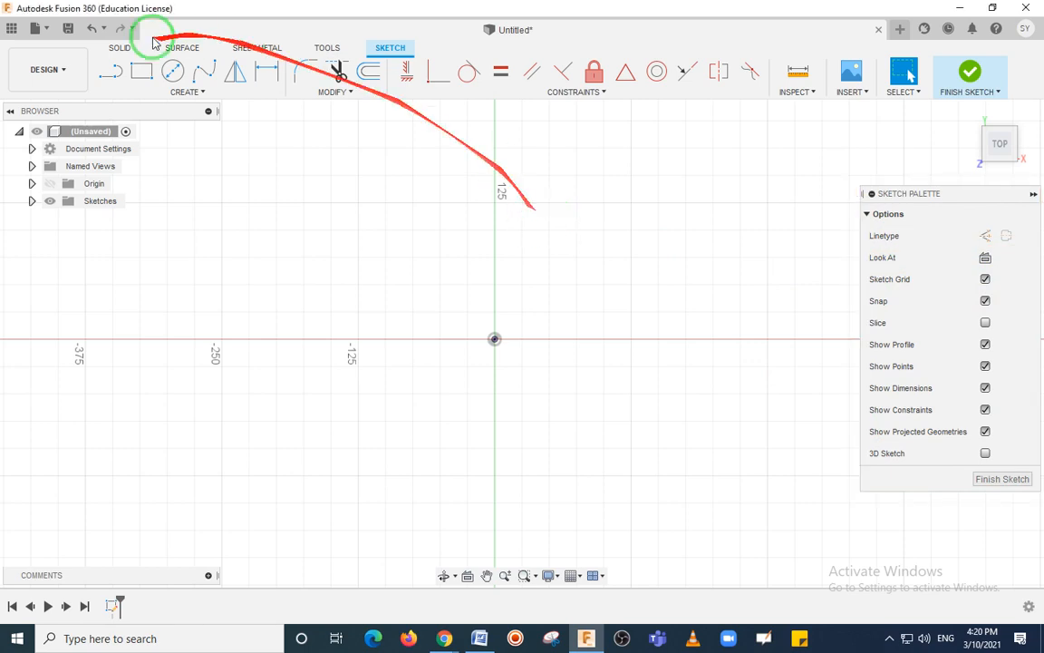
- Draw a single inclined line about 143 mm long from the origin into the positive X and Y quadrant
click(110, 71)
click(493, 340)
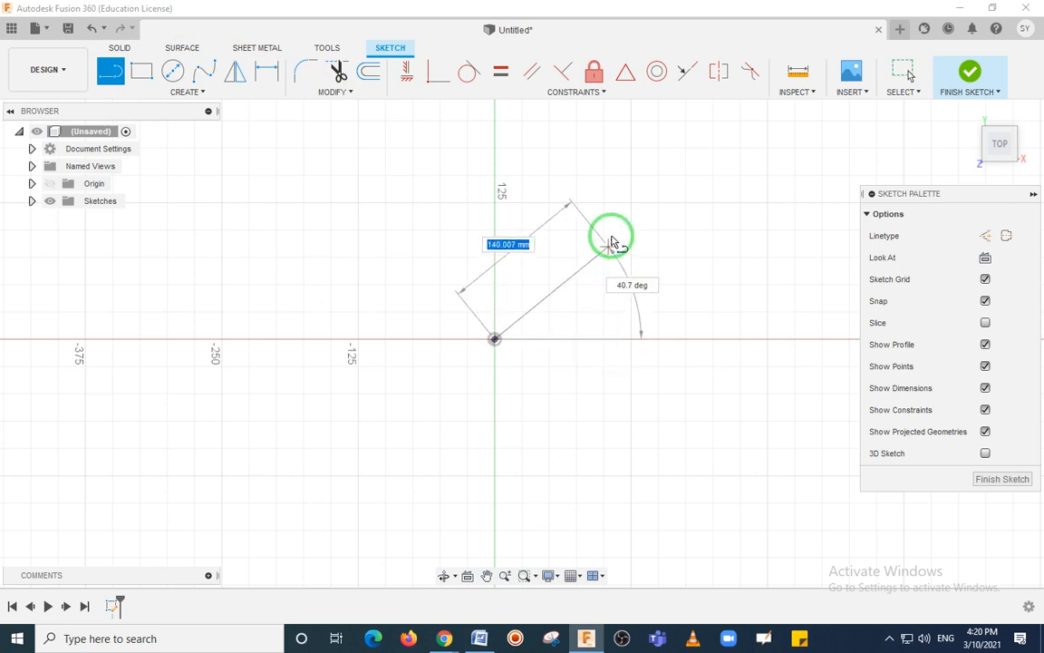
click(611, 237)
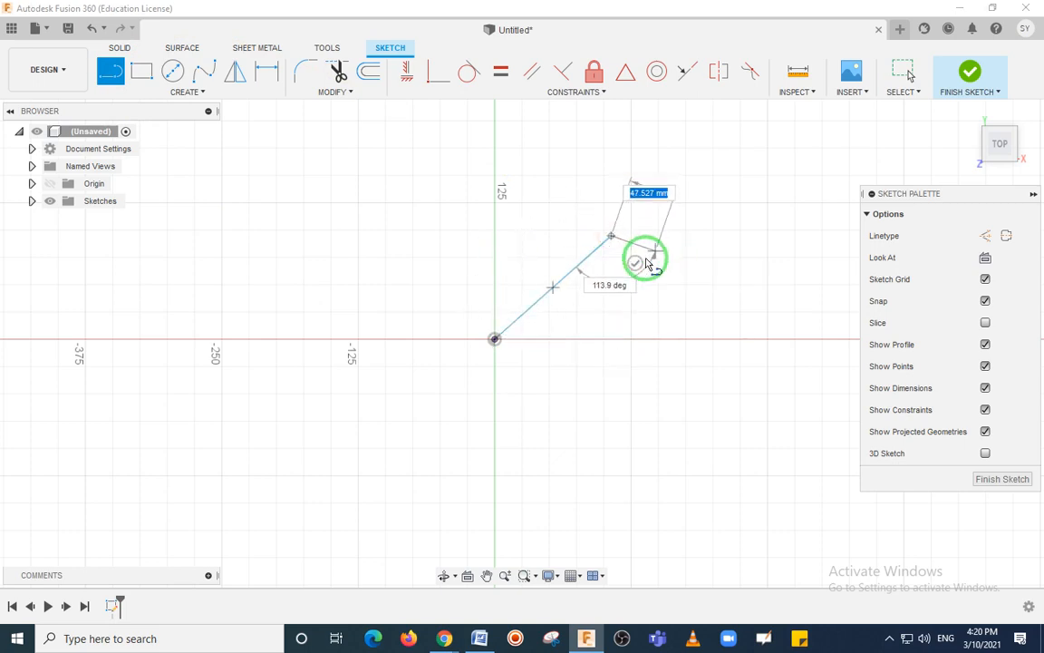
key(Escape)
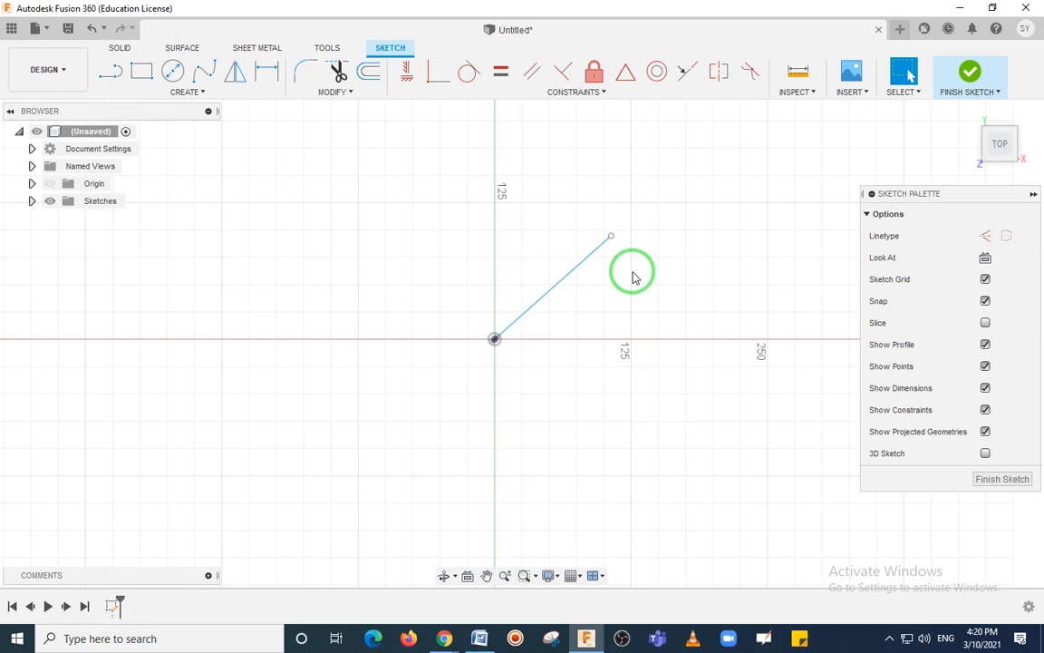
- Draw a horizontal line about 133 mm long from the origin along the positive X axis
click(111, 72)
click(495, 340)
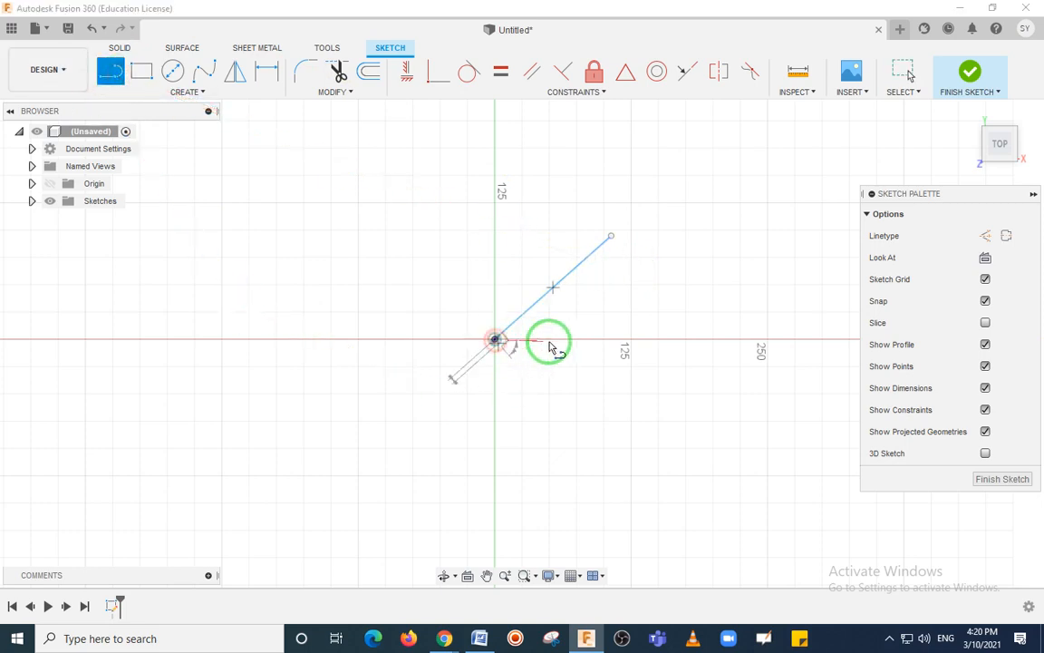
click(641, 343)
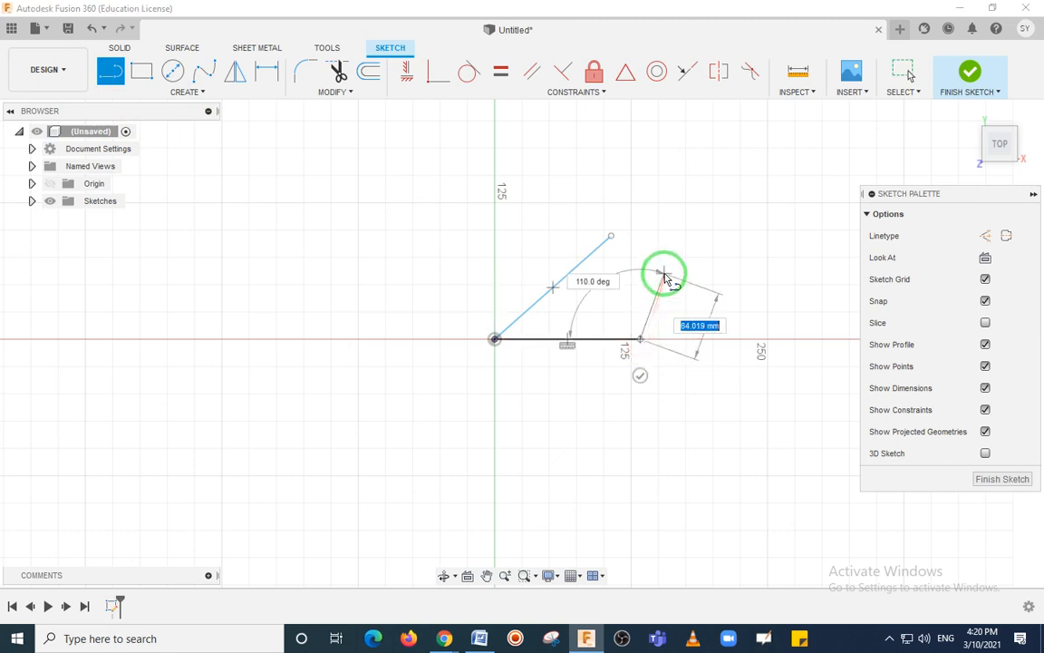
key(Escape)
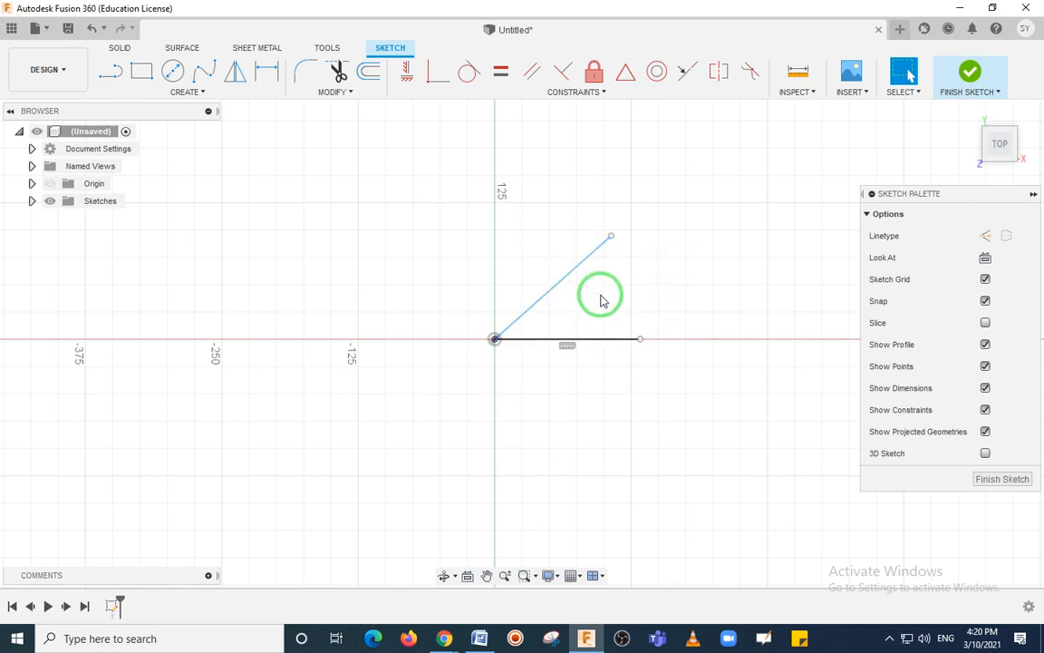
- Convert the inclined line to a construction line
click(543, 297)
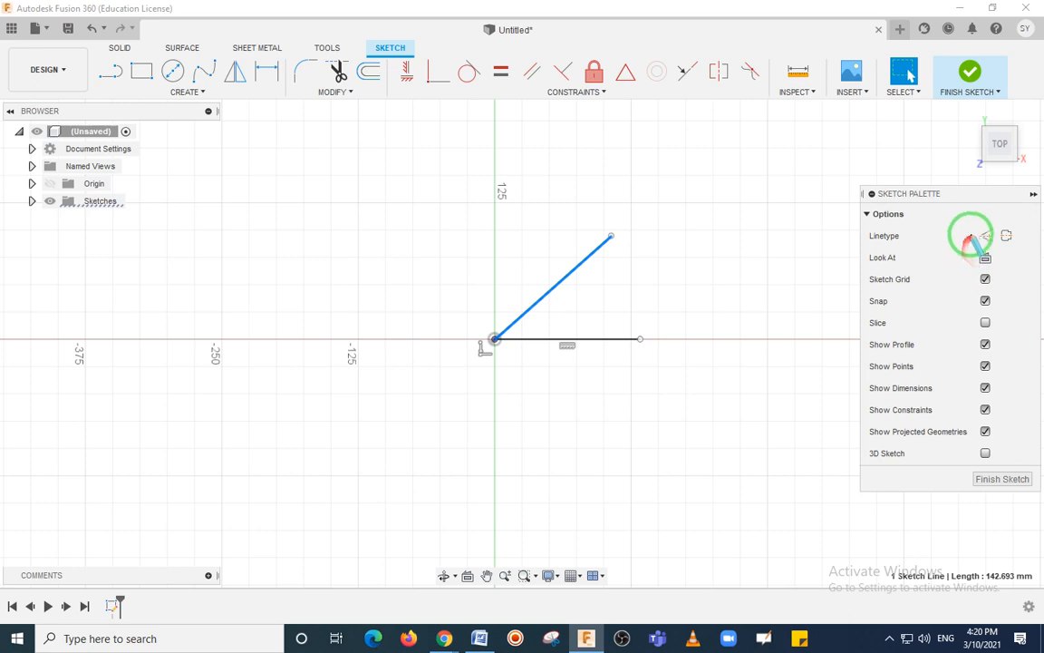
drag(973, 223, 994, 242)
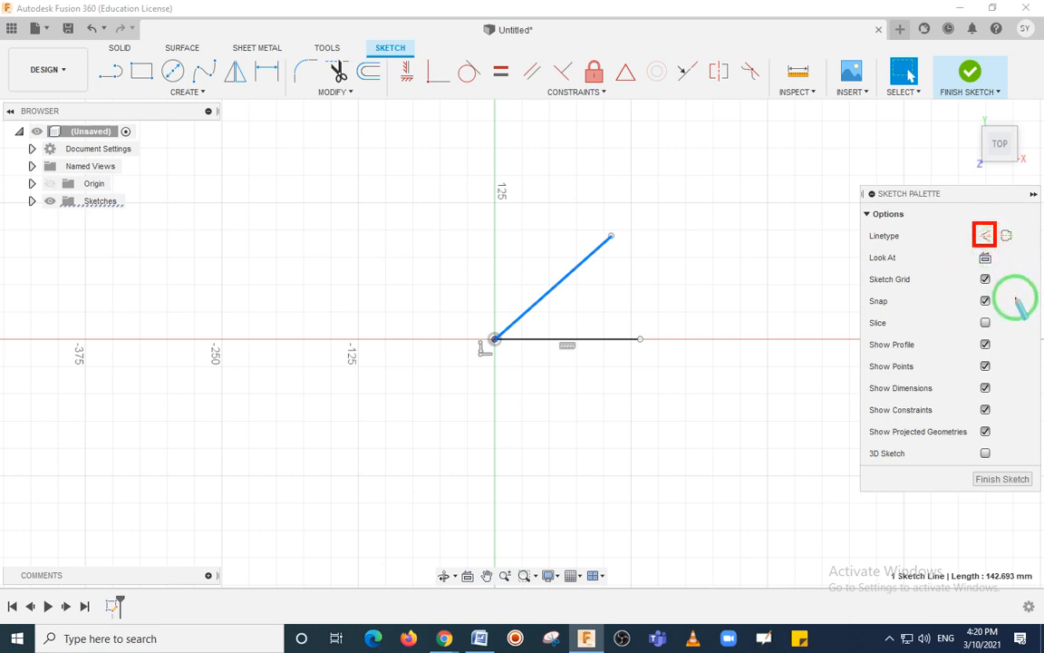
key(ctrl+z)
key(Escape)
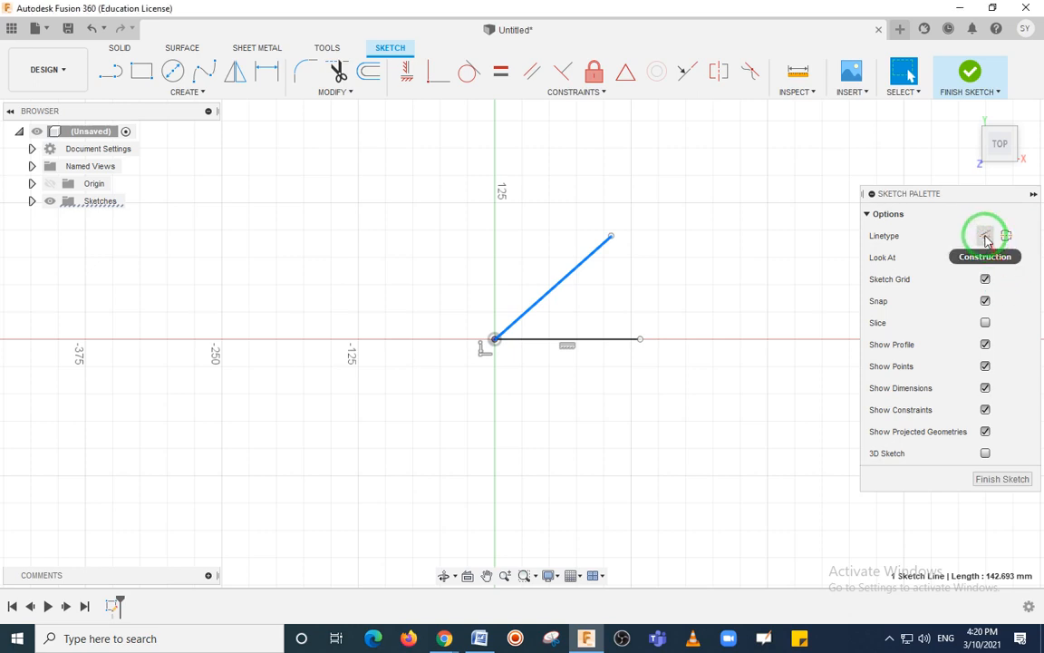
click(985, 236)
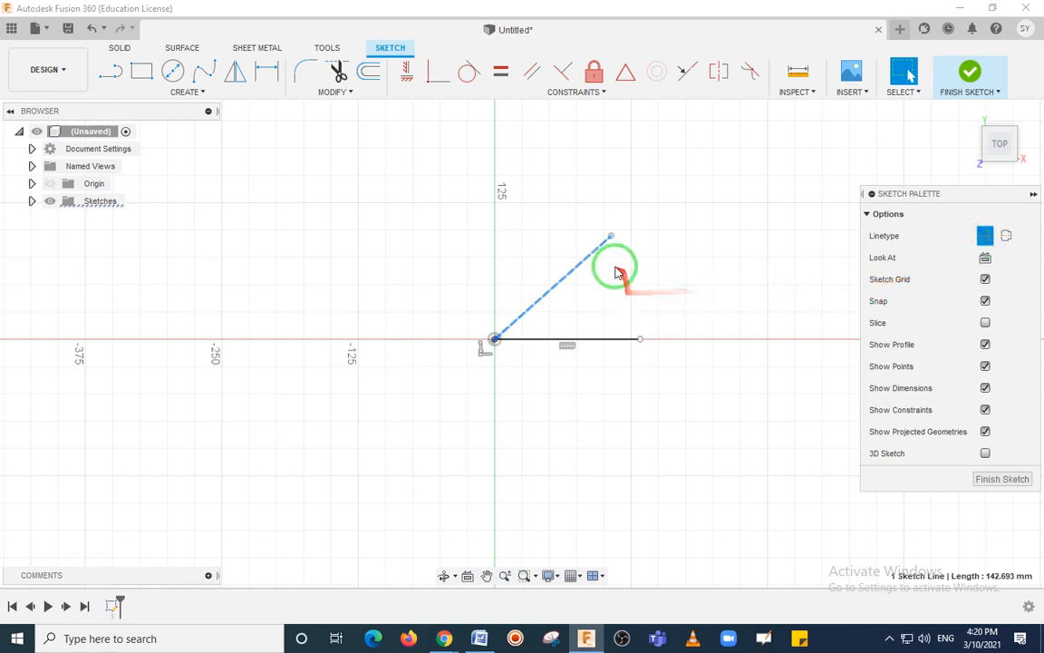
- Convert the horizontal line to a construction line and clear the selection
mouse_move(458, 215)
mouse_down()
mouse_move(567, 310)
mouse_move(642, 341)
mouse_up()
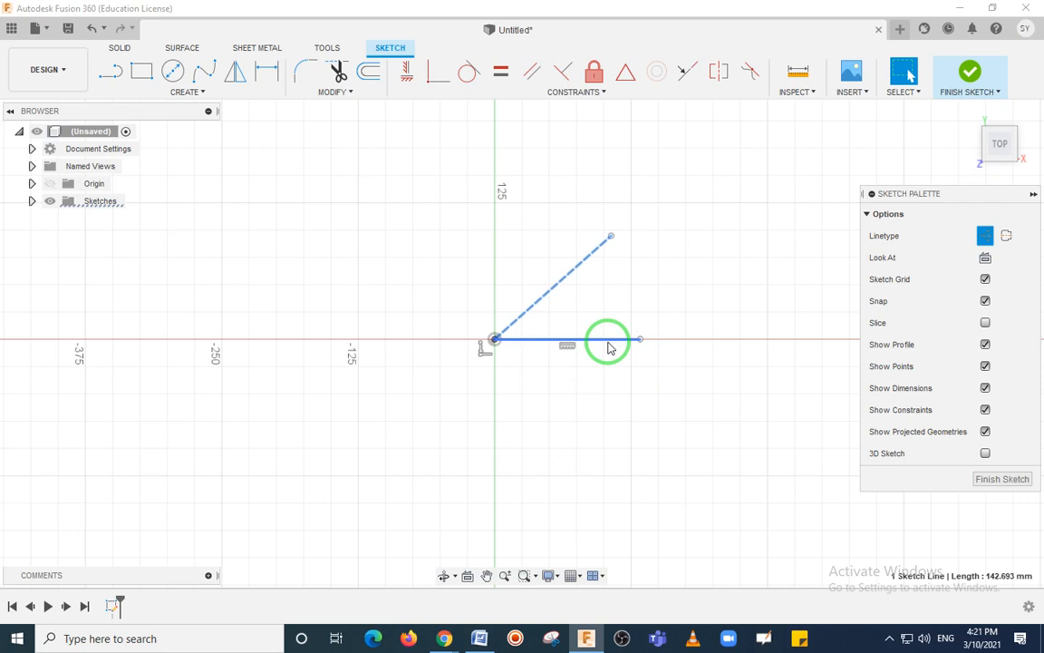
drag(606, 342, 814, 381)
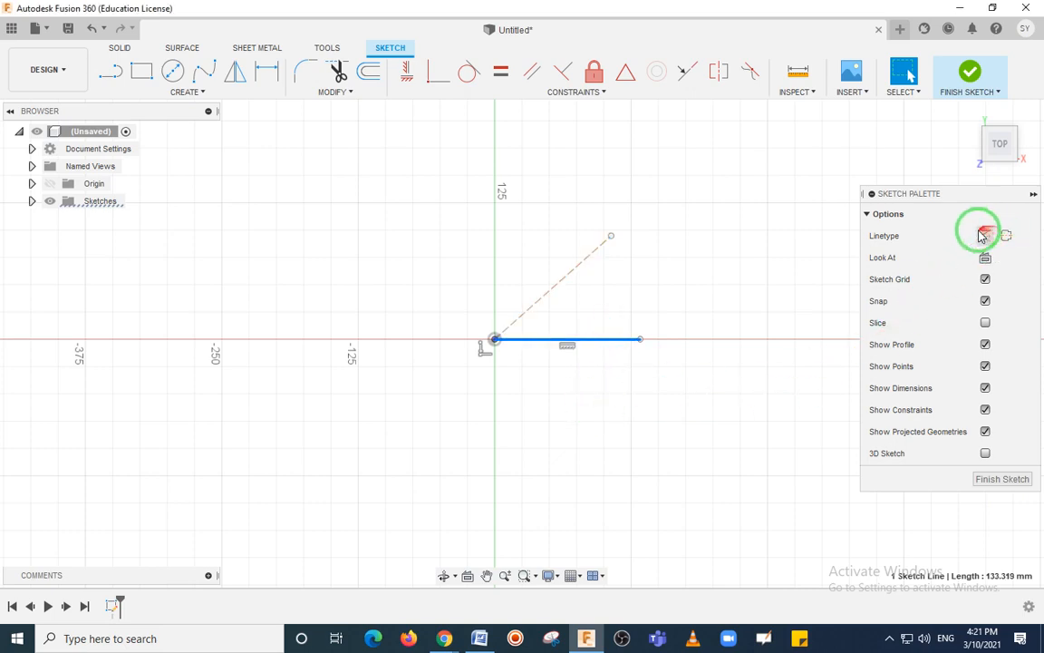
drag(970, 226, 1001, 248)
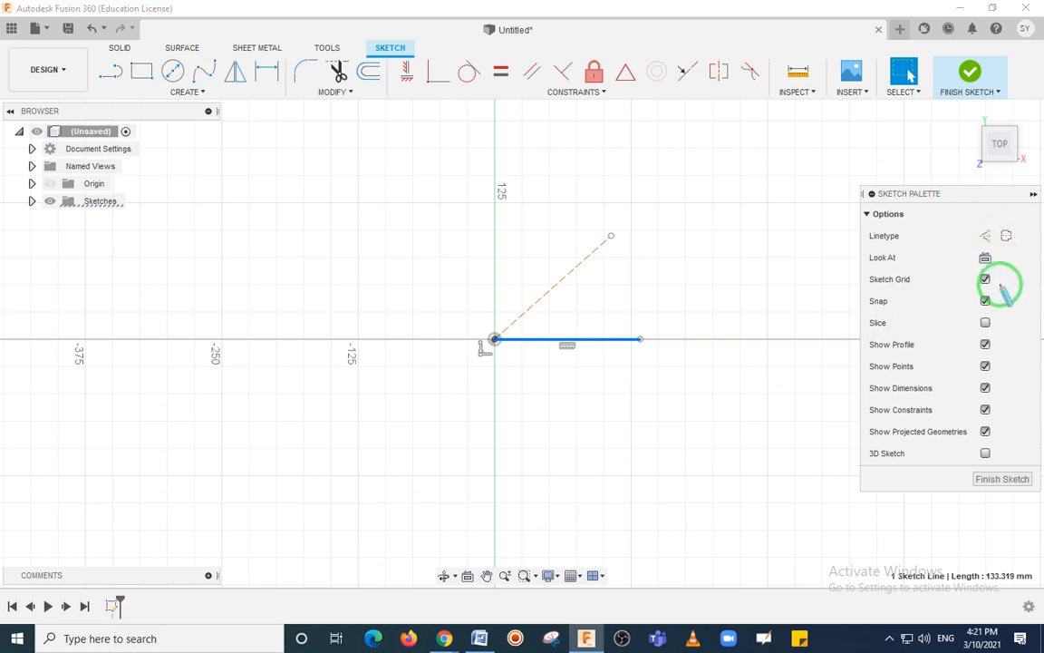
click(985, 236)
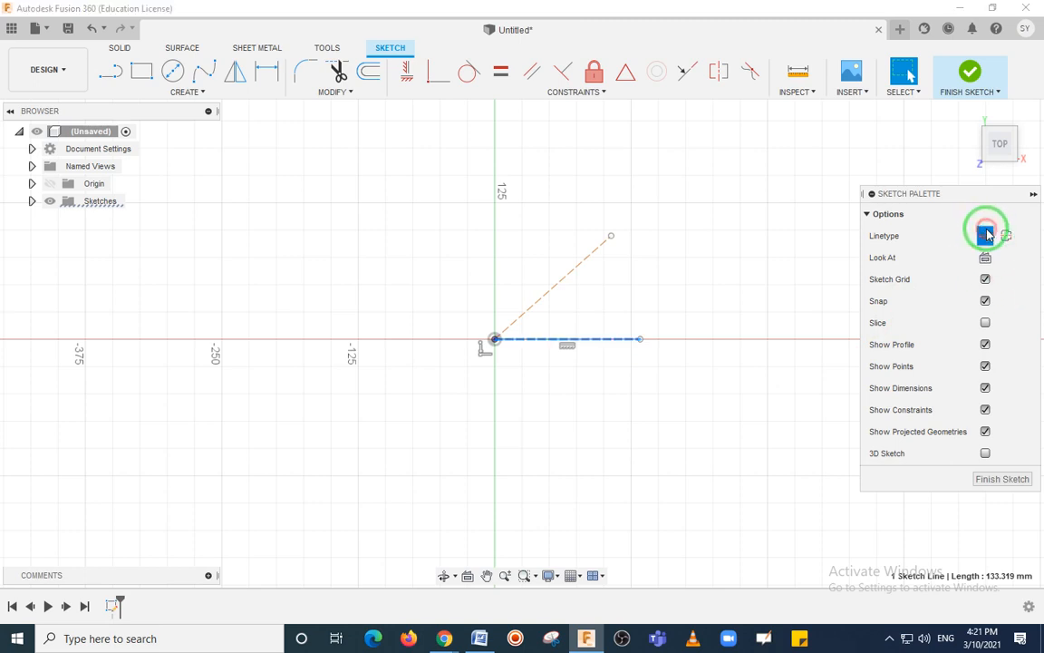
click(594, 385)
- Delete both construction lines from the sketch
drag(459, 211, 678, 396)
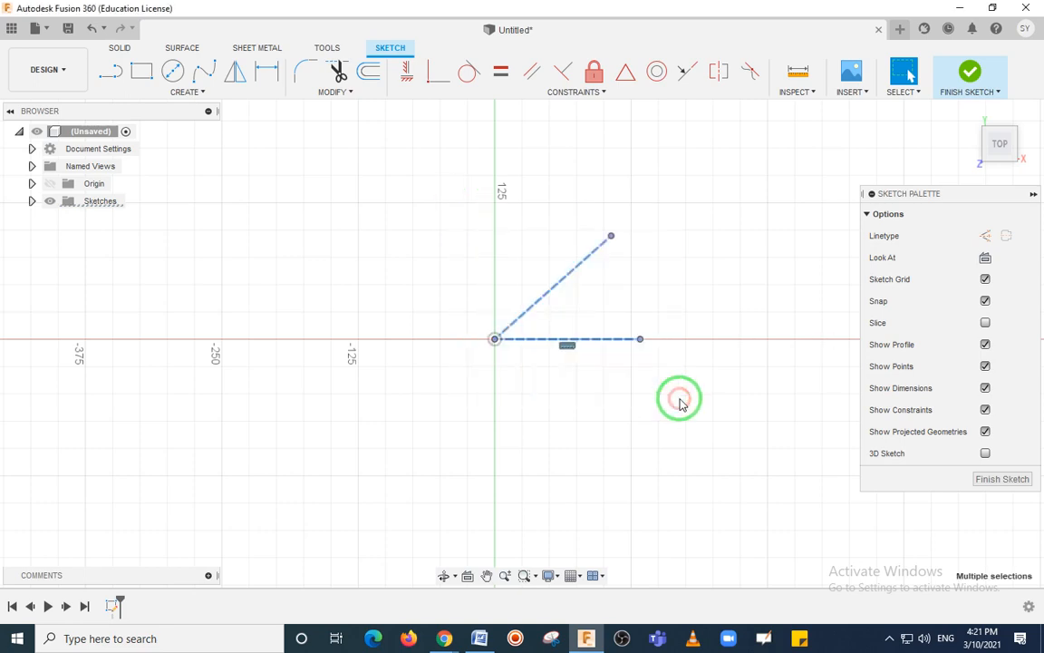
key(Delete)
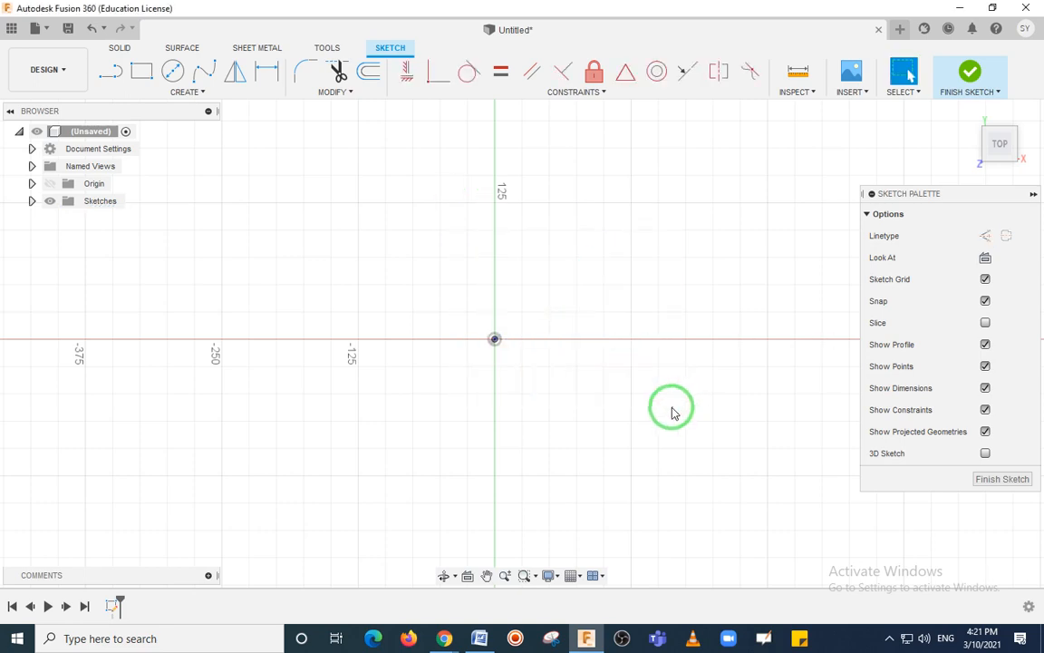
drag(496, 313, 560, 399)
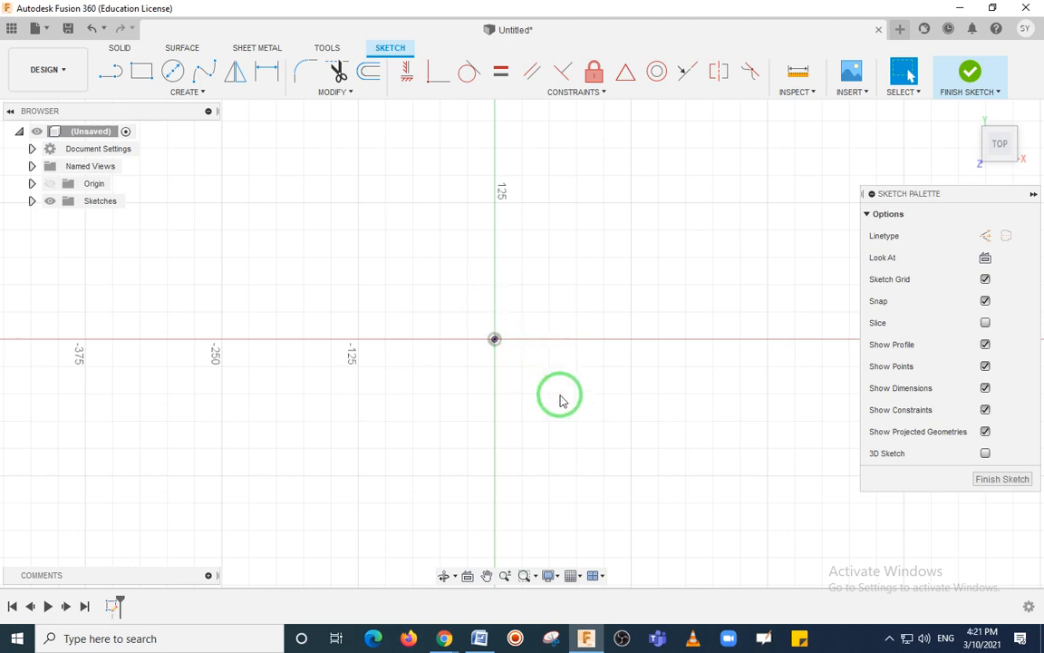
drag(559, 398, 221, 233)
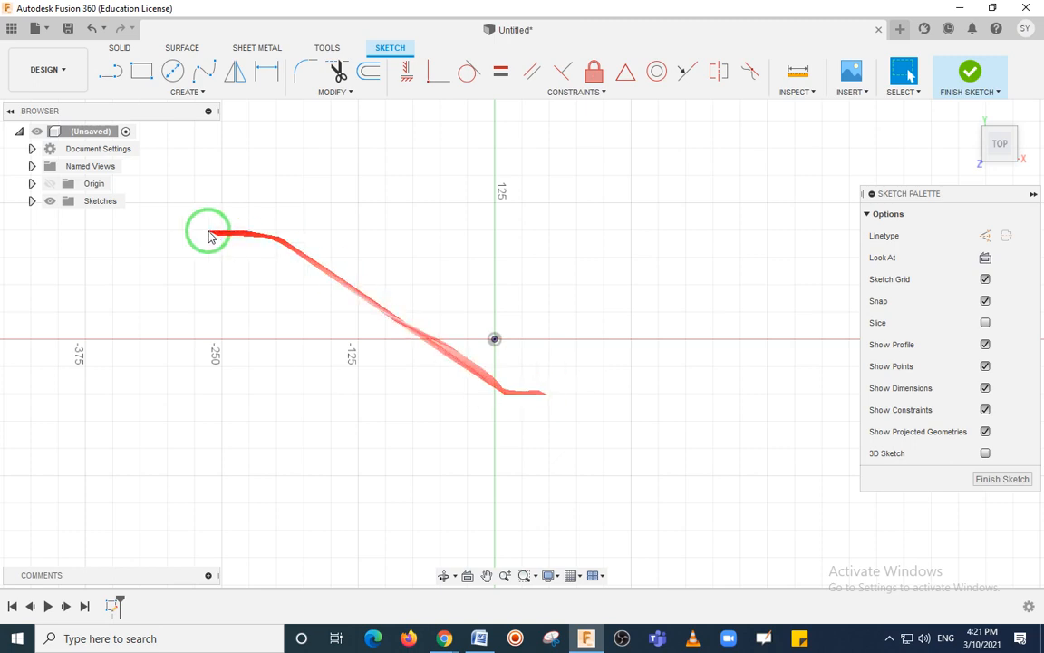
- Draw a center diameter circle centred on the origin with a diameter of 150 mm
click(205, 93)
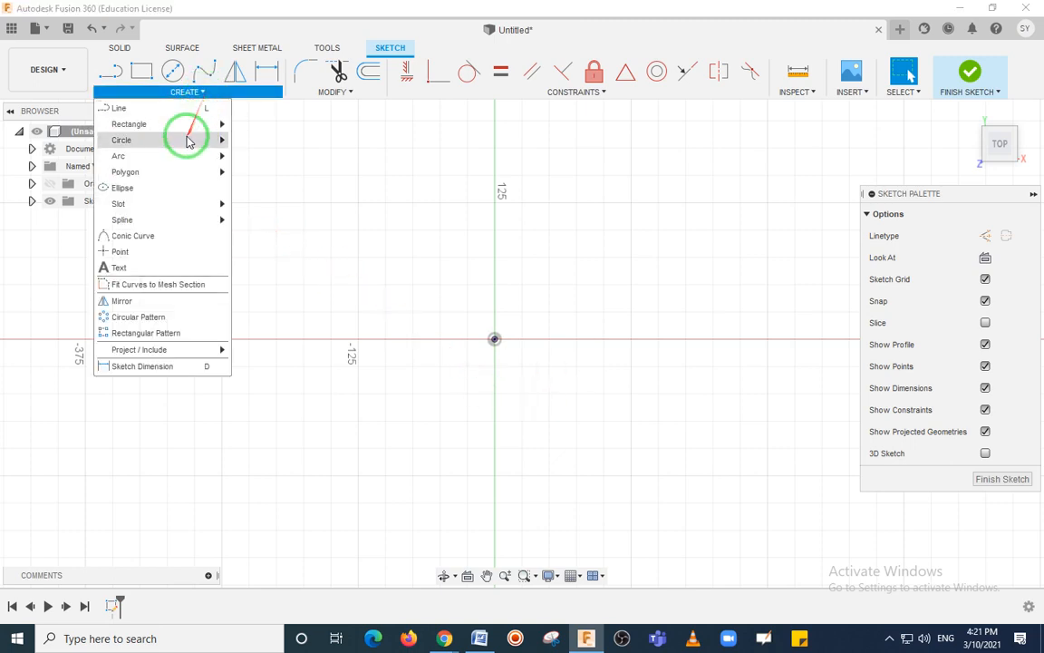
mouse_move(187, 142)
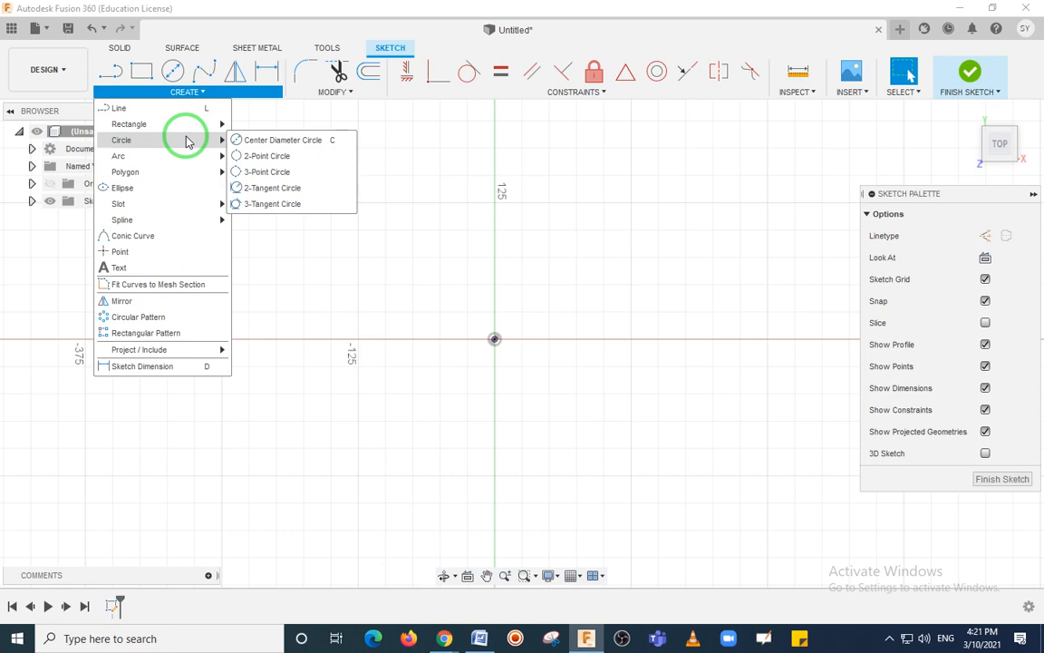
click(308, 147)
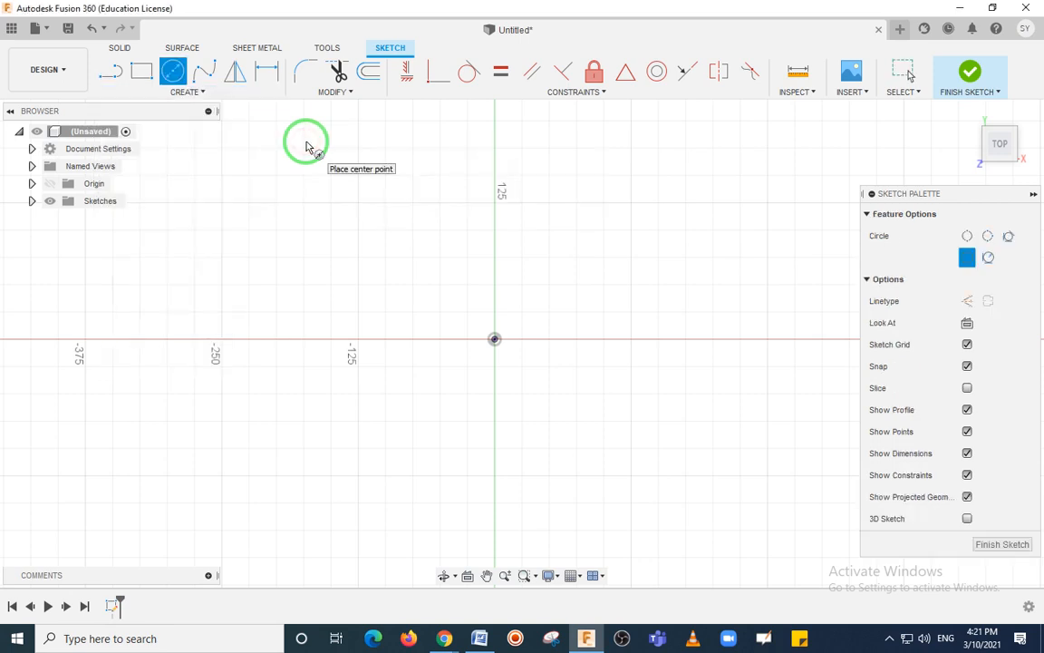
click(495, 340)
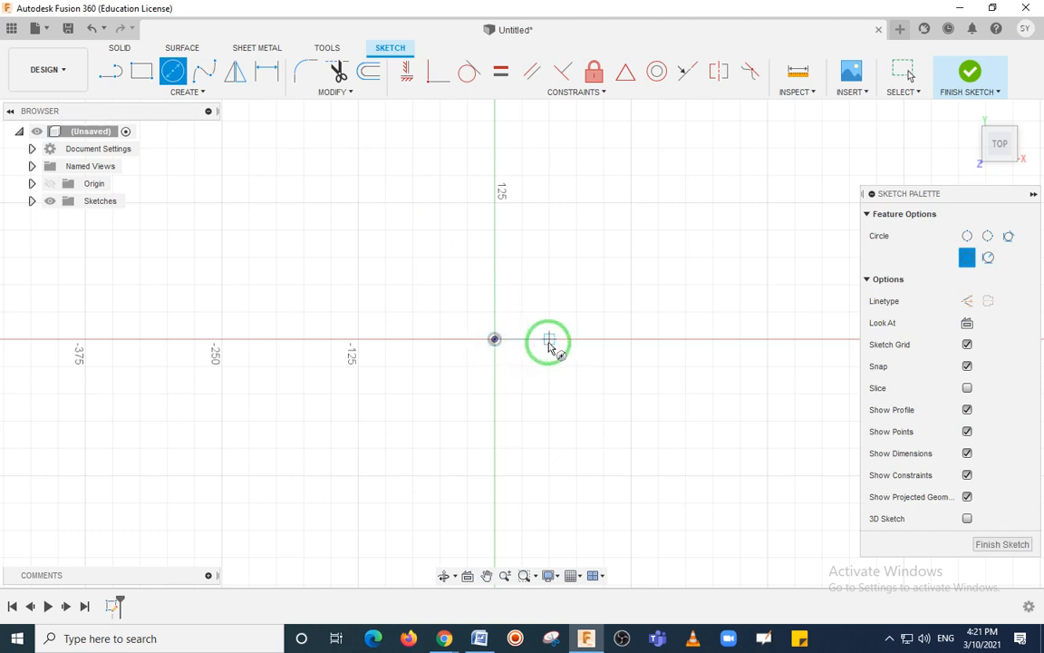
click(494, 340)
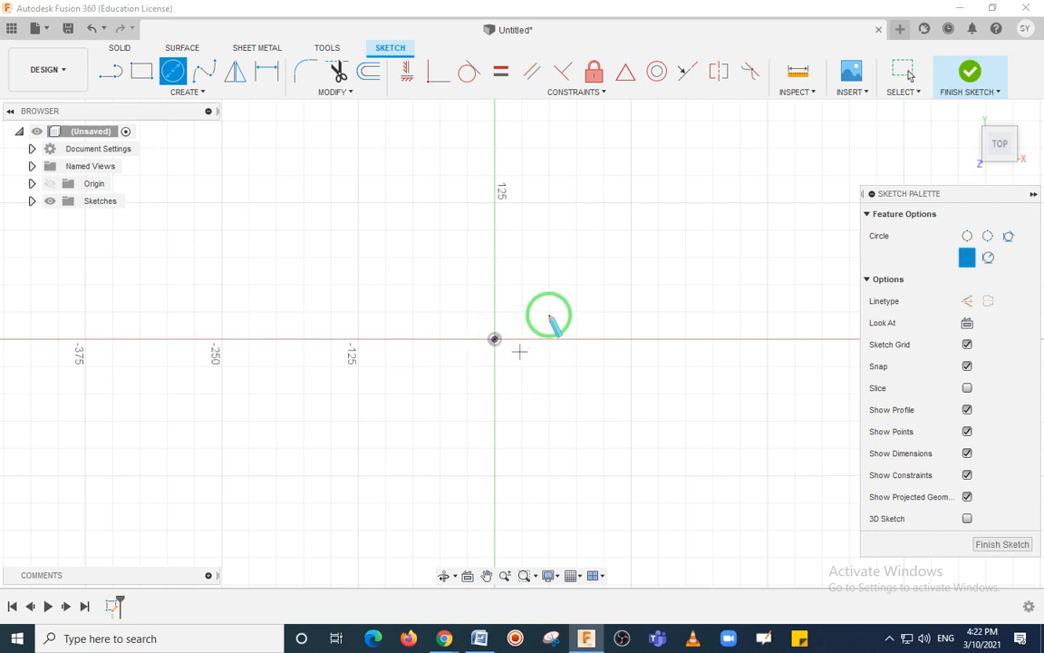
click(495, 340)
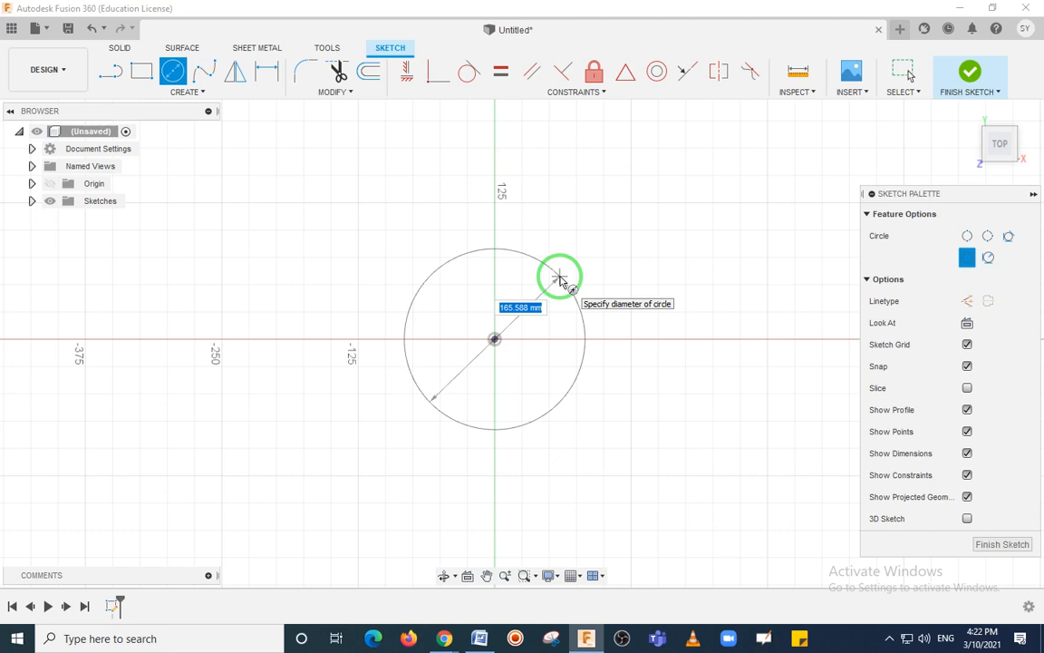
text(150)
key(Tab)
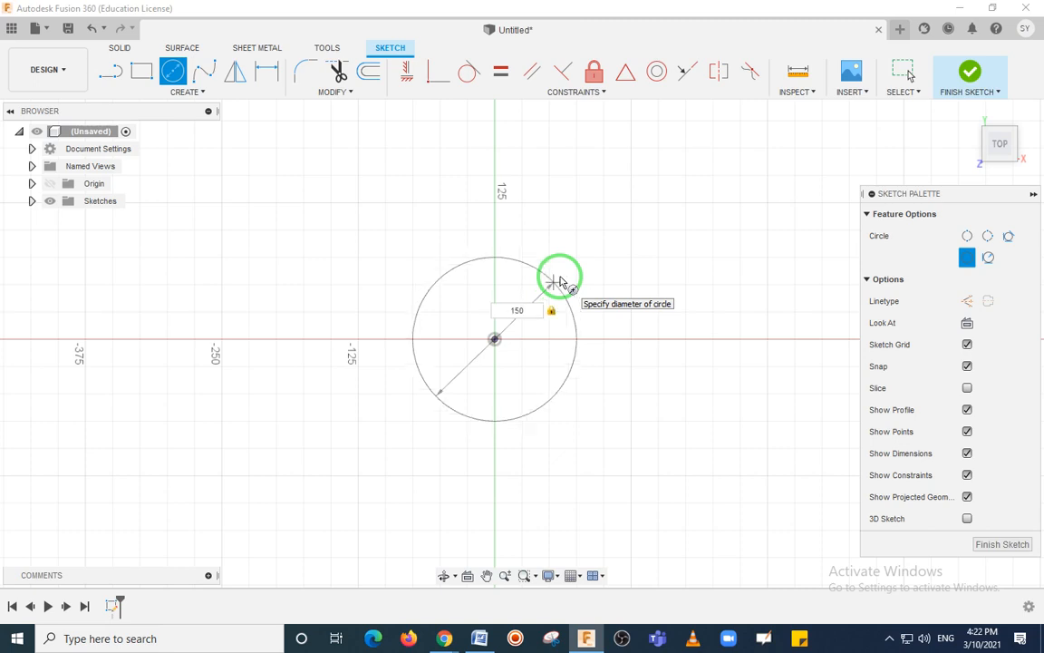
key(Return)
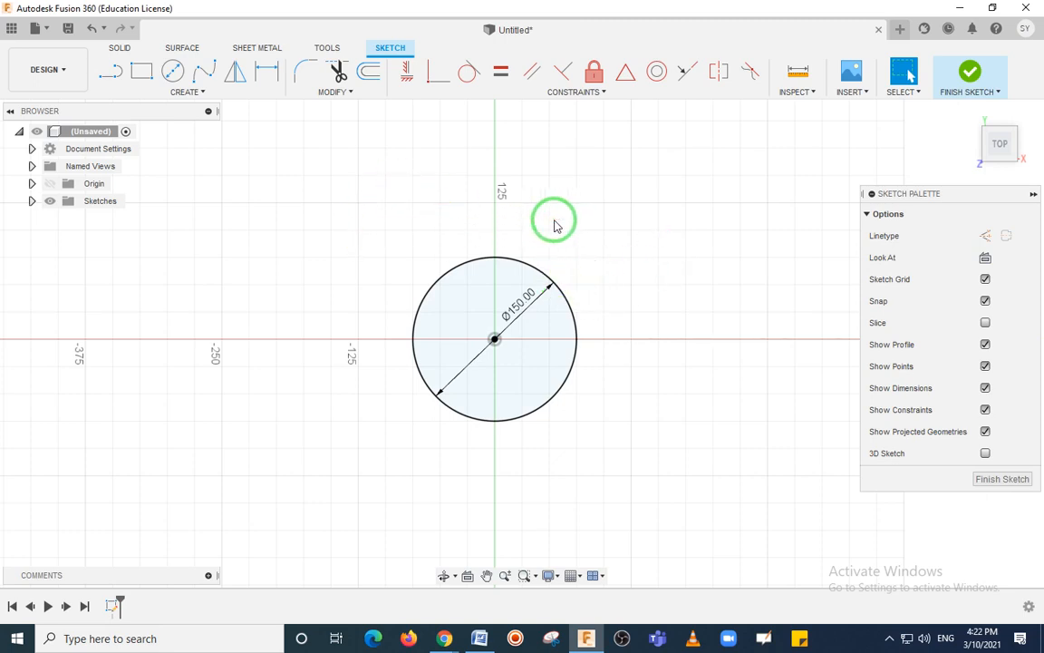
- Draw a second center diameter circle, about 175 mm in diameter, centred on the positive X axis beside the first circle
key(c)
middle_drag(638, 270, 431, 263)
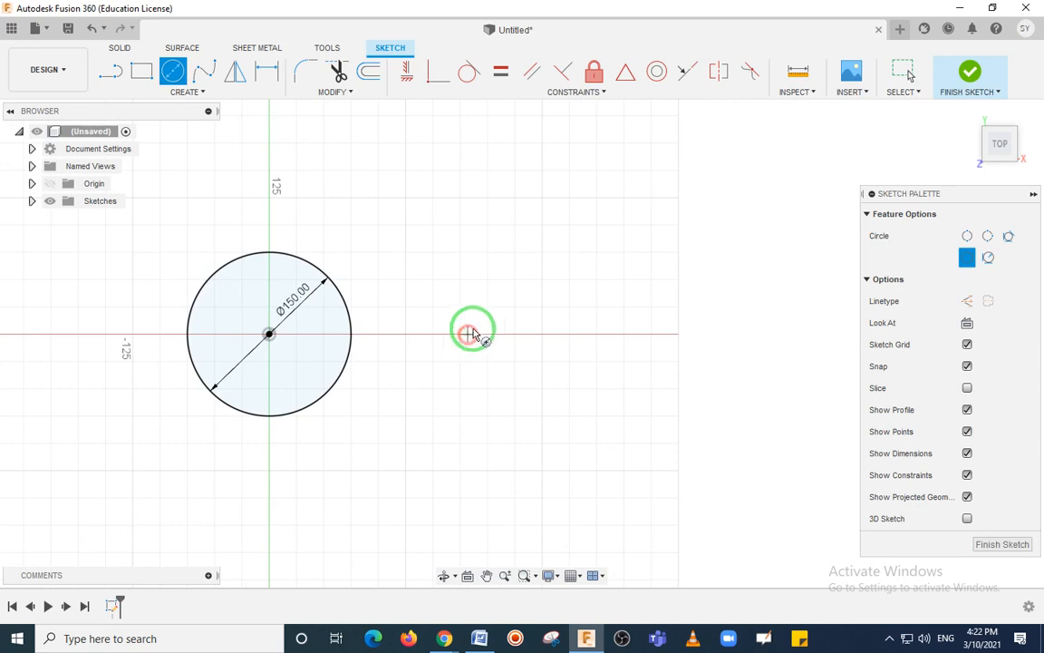
click(468, 334)
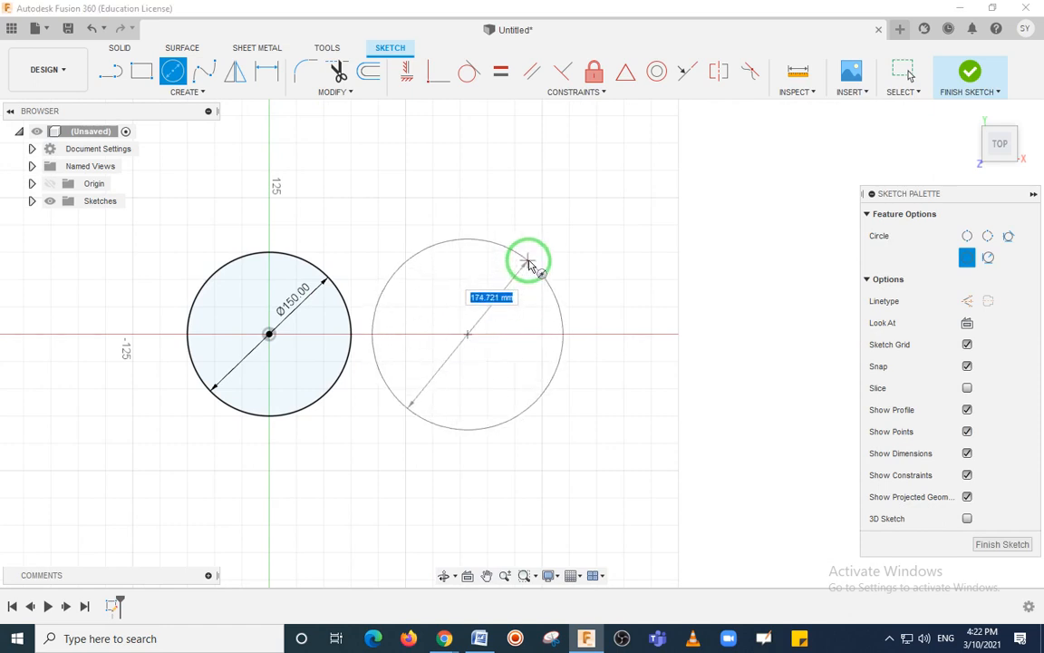
click(528, 263)
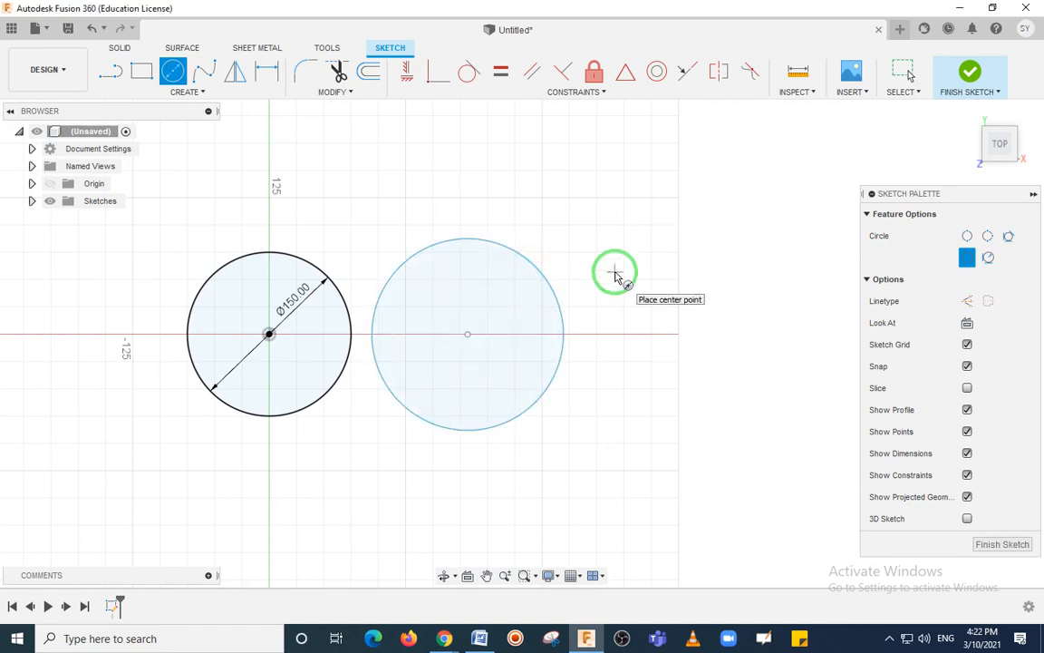
key(Escape)
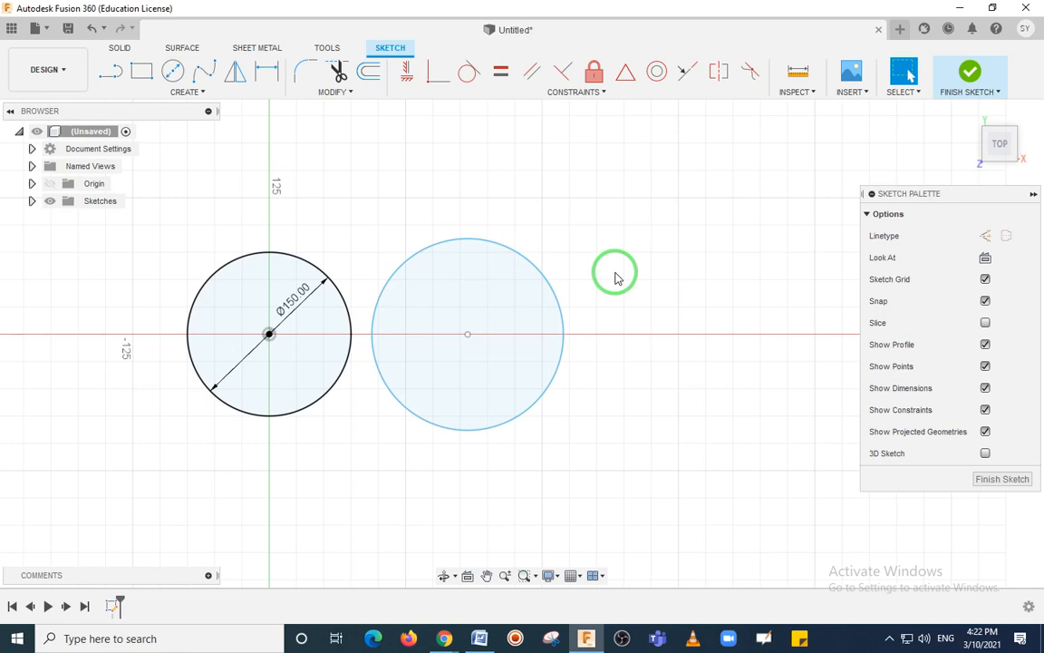
- Dimension the second circle's diameter to 150 mm
key(d)
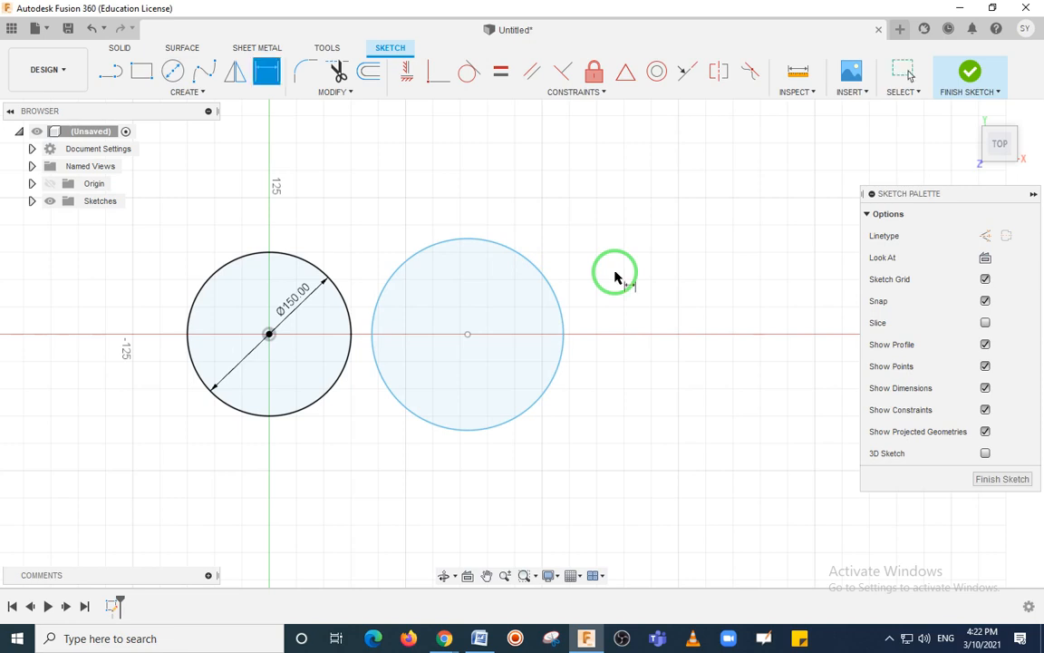
click(564, 281)
click(585, 234)
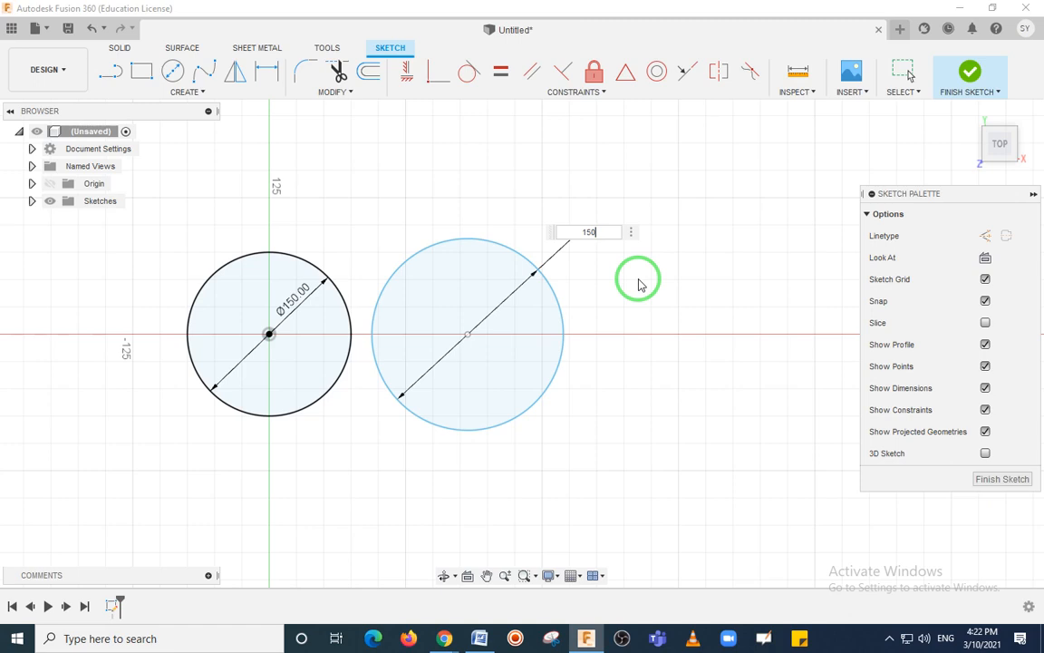
key(Return)
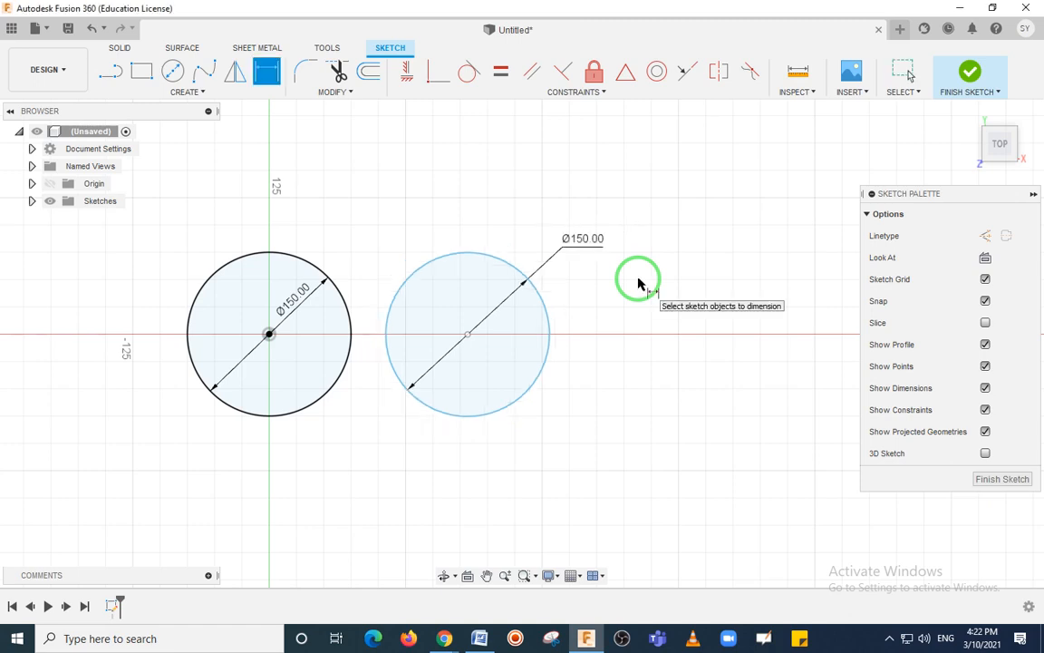
key(Escape)
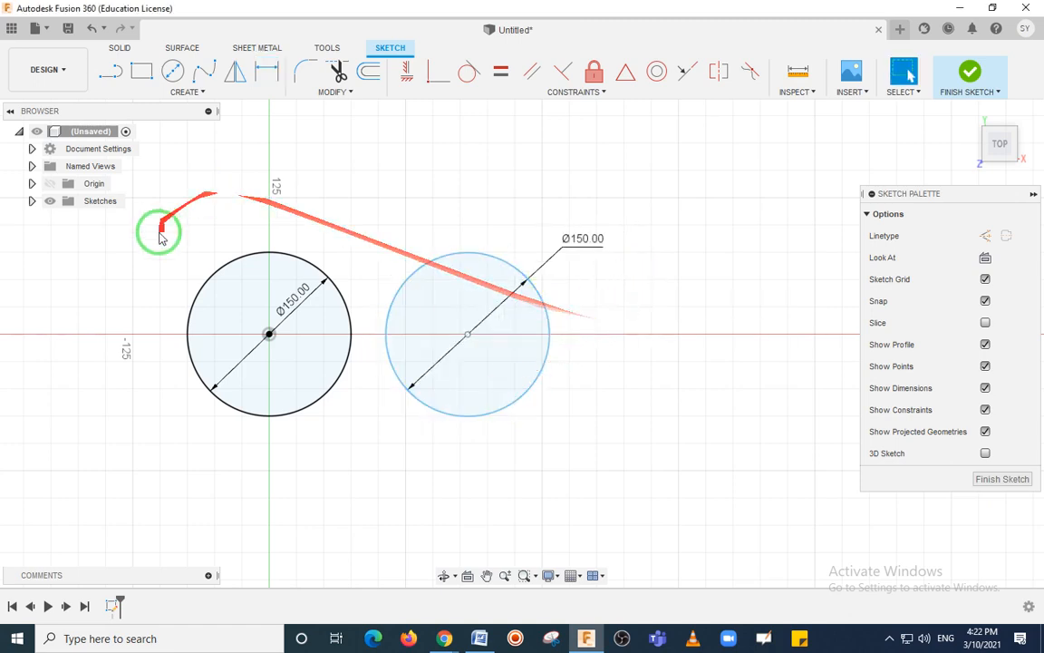
- Delete both dimensioned circles from the sketch
drag(141, 218, 638, 475)
key(Delete)
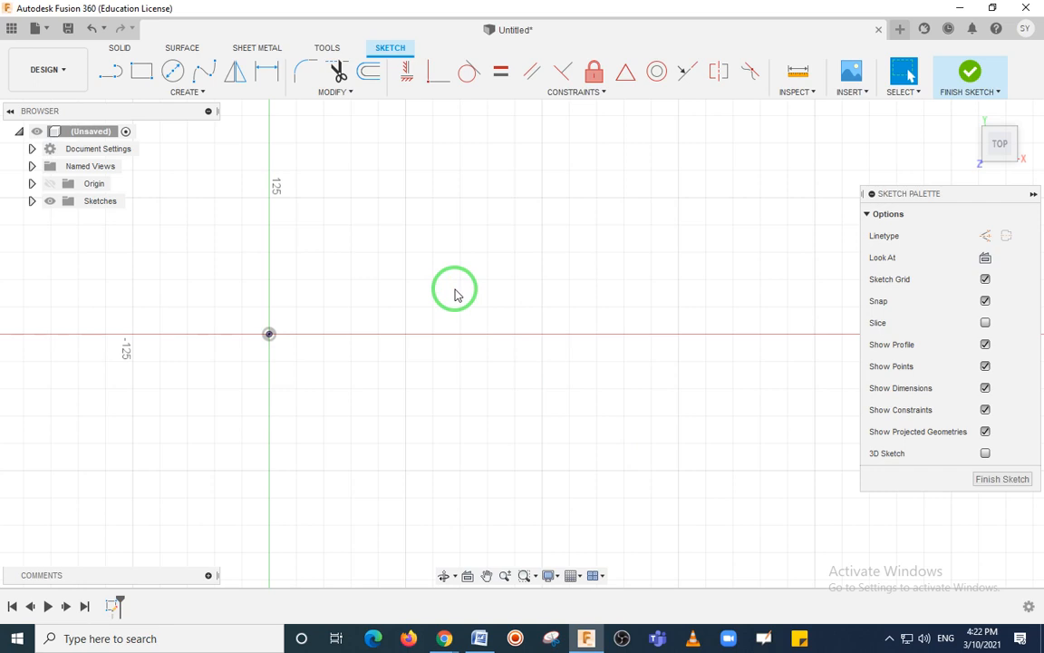
click(201, 92)
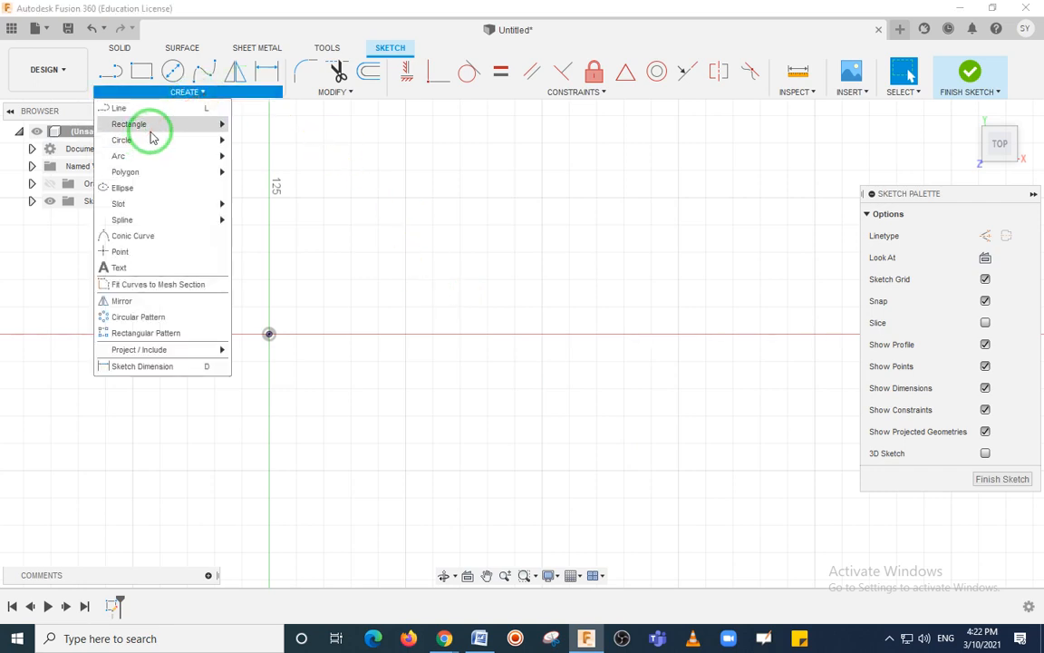
mouse_move(150, 139)
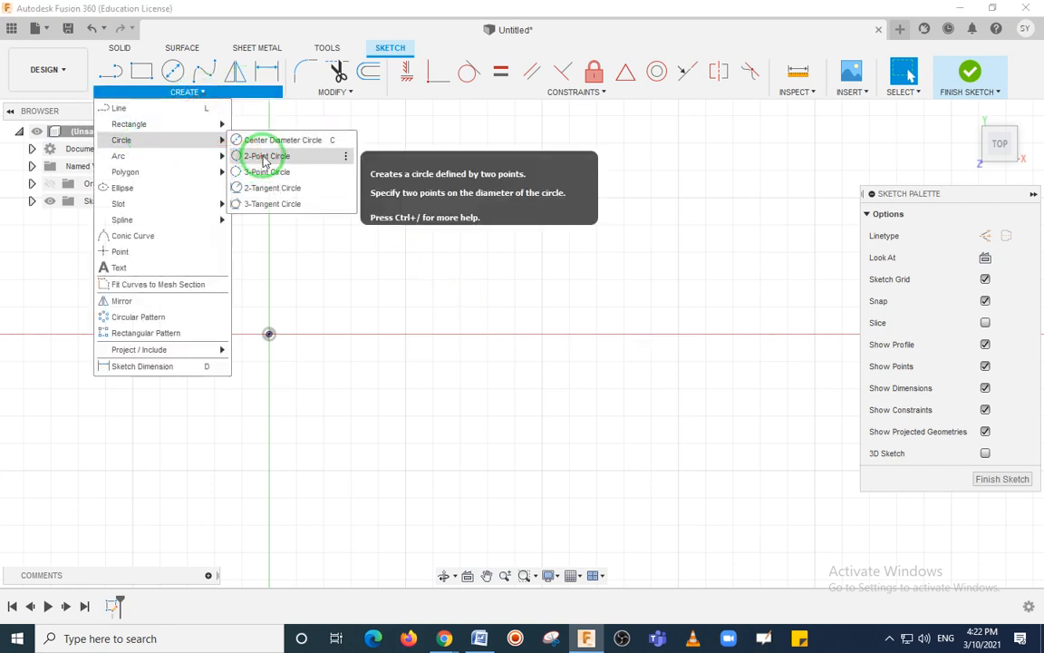
click(388, 210)
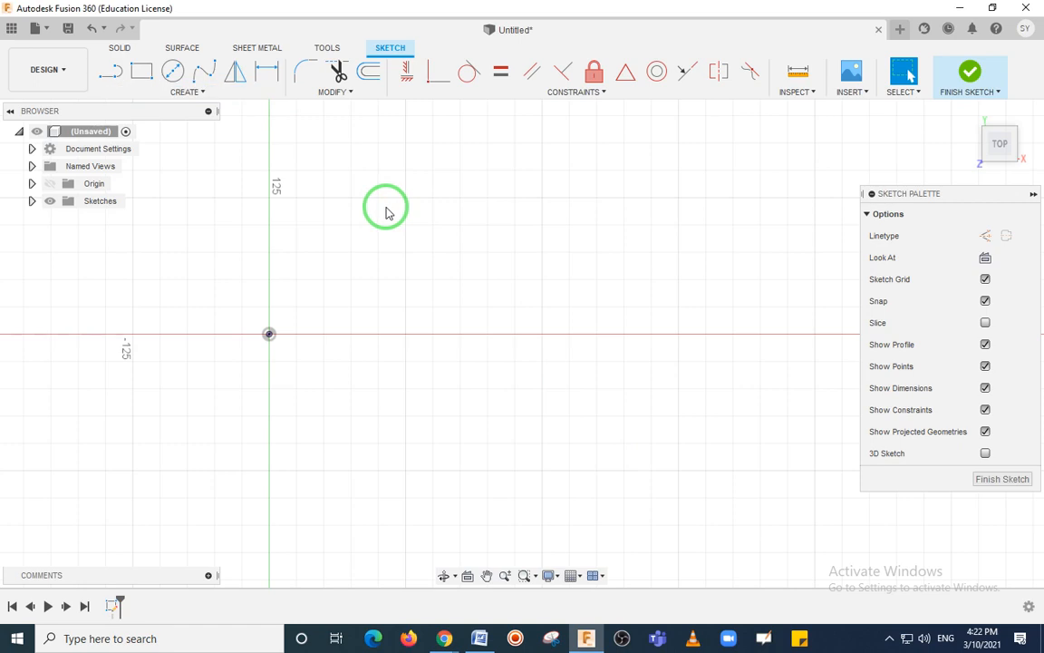
- Draw a horizontal line a short distance above the positive X axis
click(112, 77)
click(331, 288)
click(460, 287)
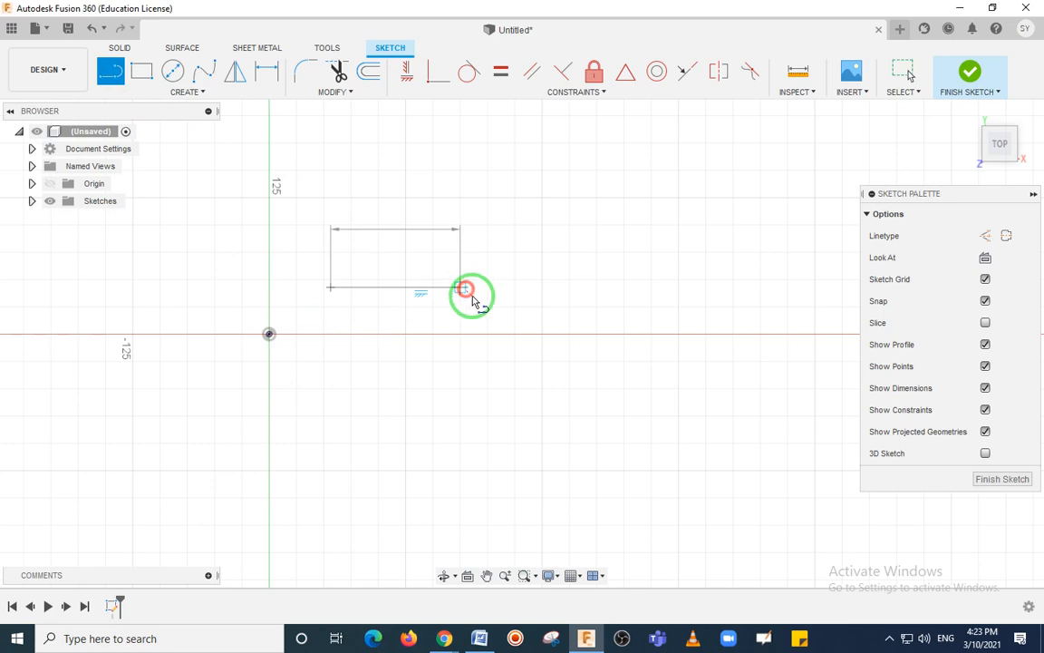
key(Escape)
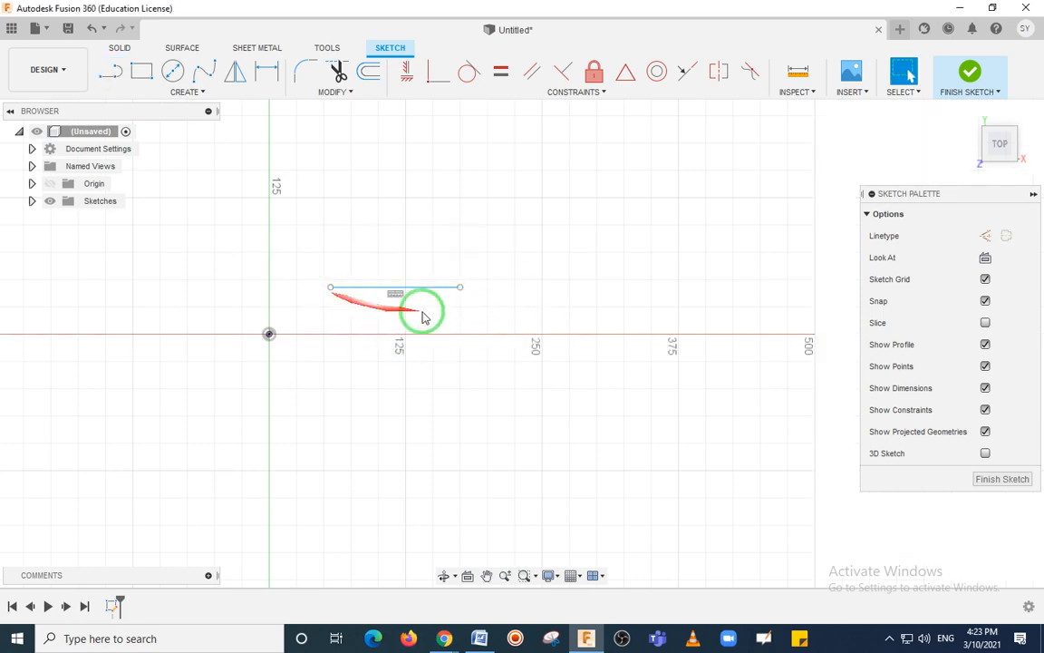
- Draw a 2-point circle through the horizontal line's two endpoints, so the line forms its diameter
click(201, 91)
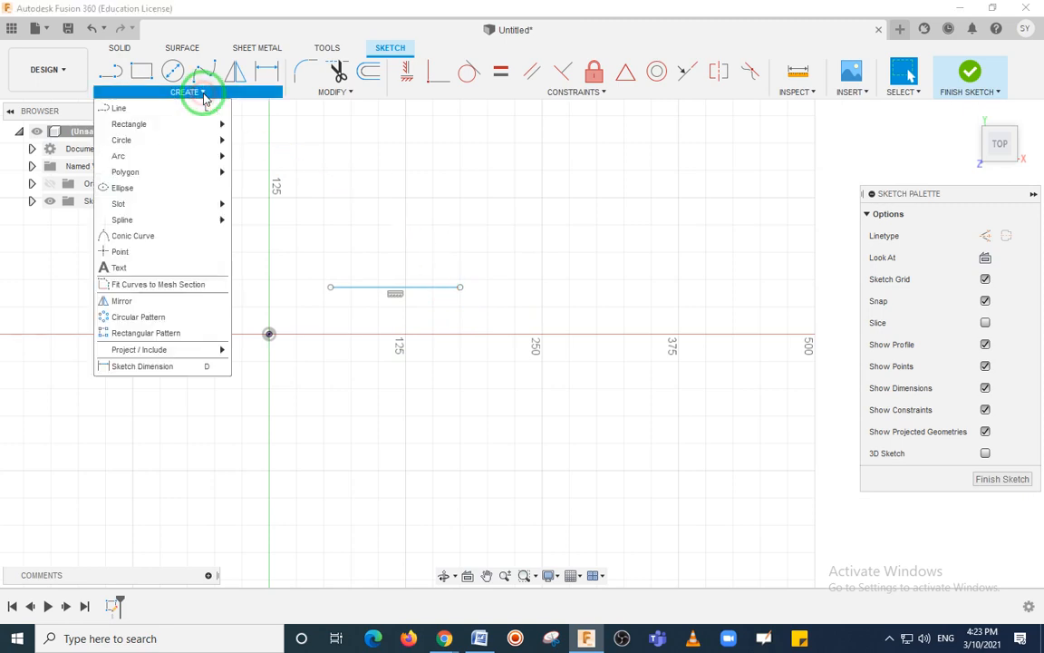
mouse_move(168, 140)
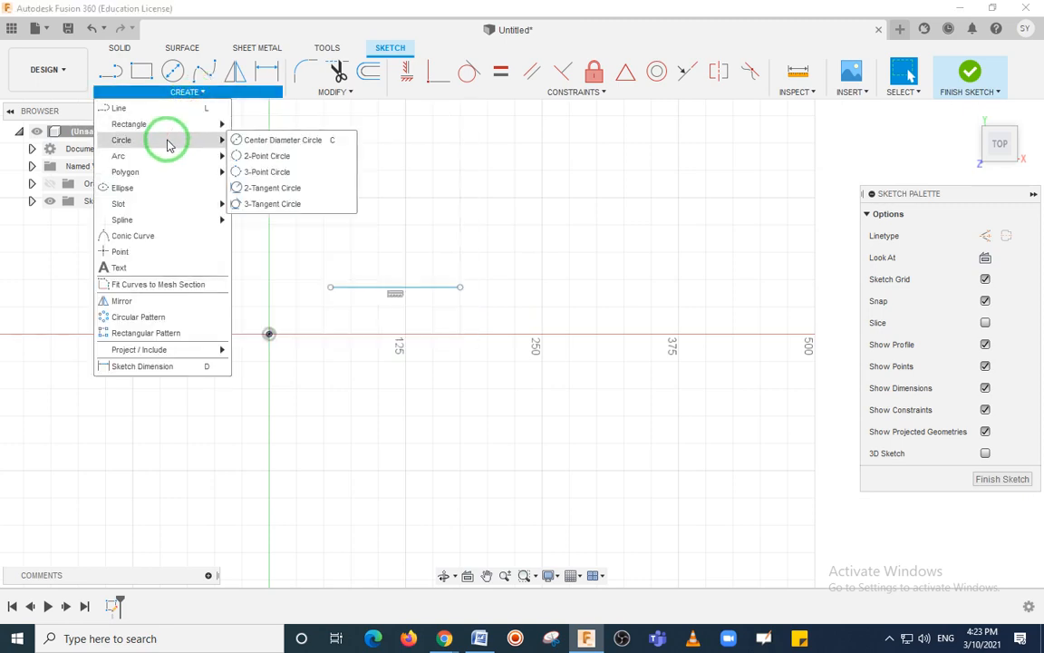
click(261, 157)
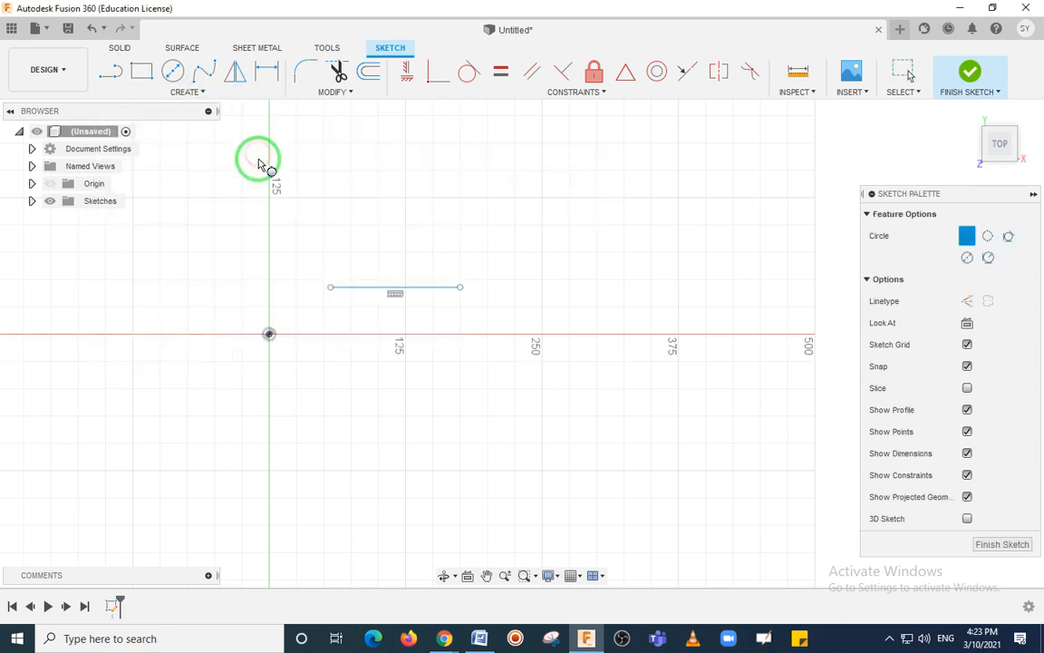
click(331, 288)
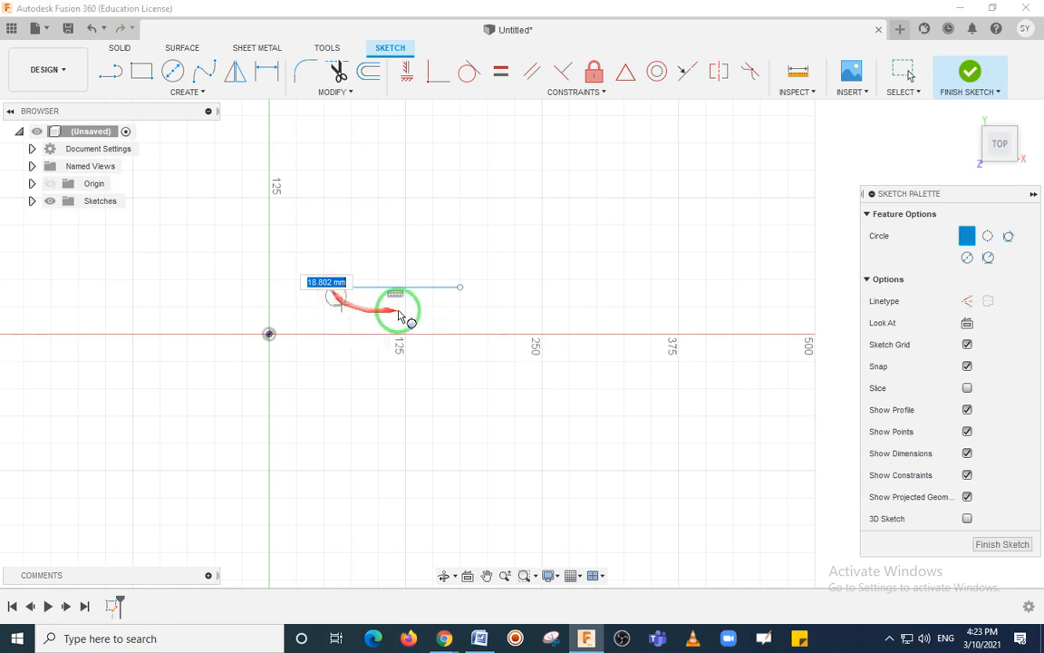
click(462, 289)
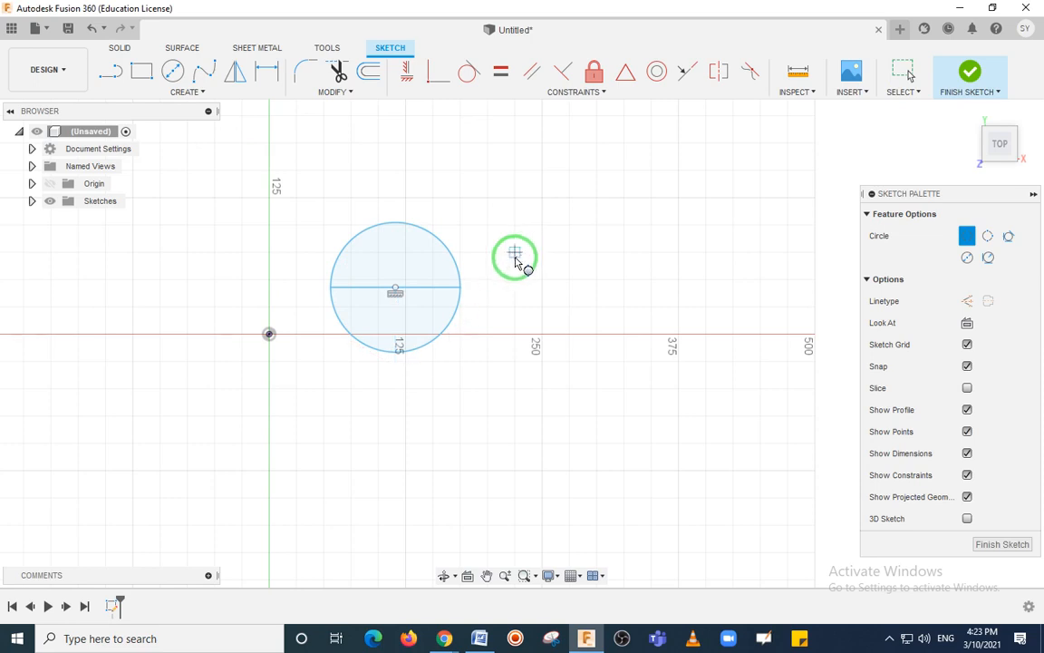
key(Escape)
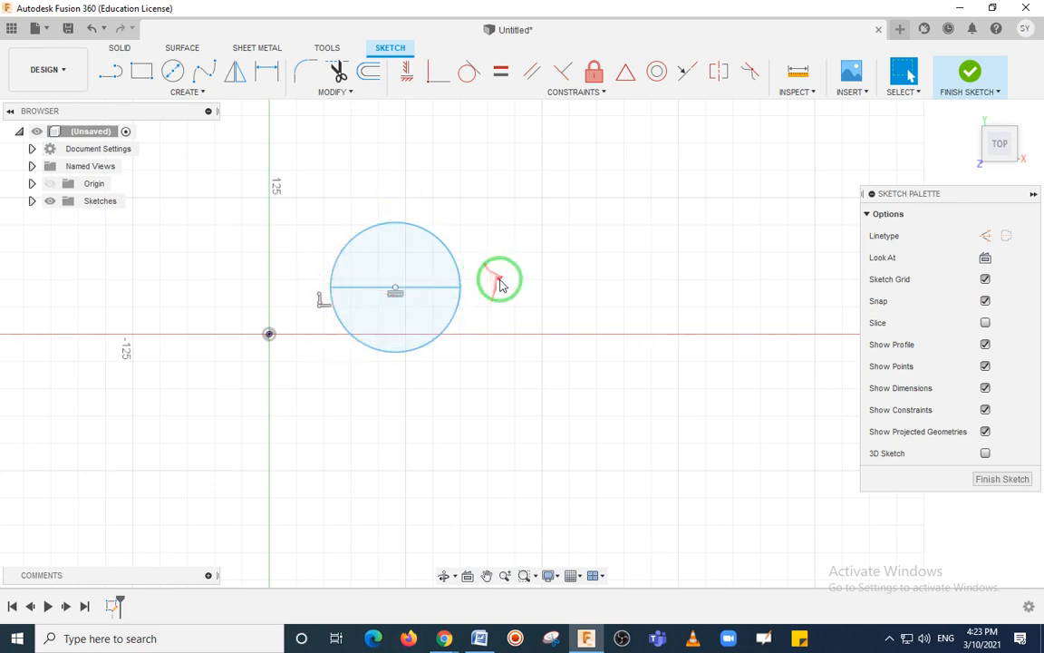
- Delete the 2-point circle and draw two inclined lines from the horizontal line's endpoints to form a closed triangle above it
click(438, 241)
key(Delete)
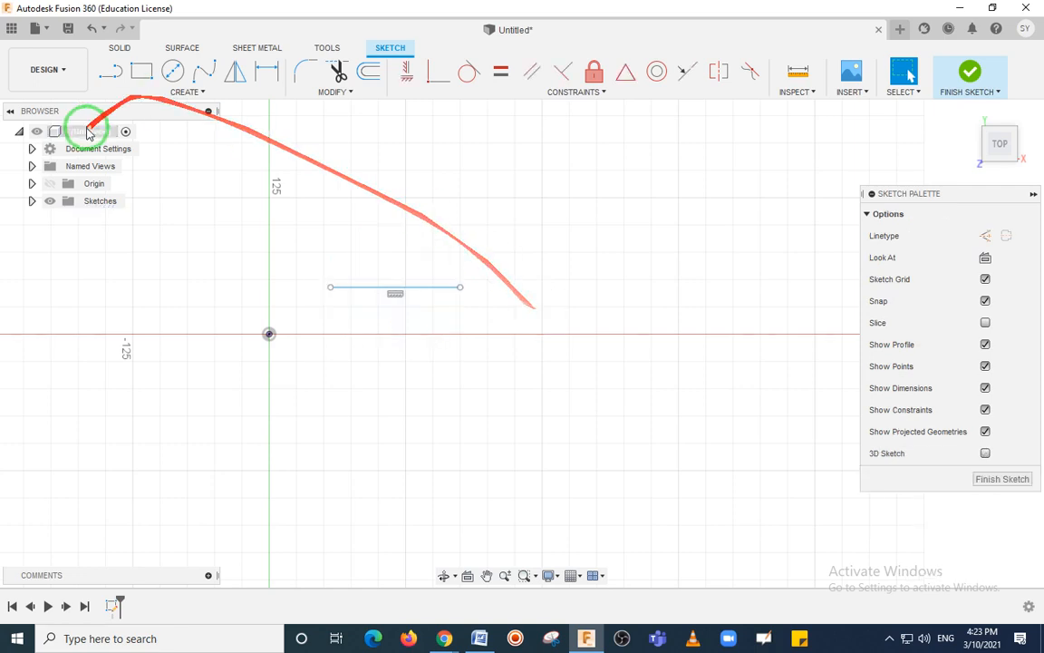
click(111, 70)
drag(334, 292, 392, 187)
click(446, 293)
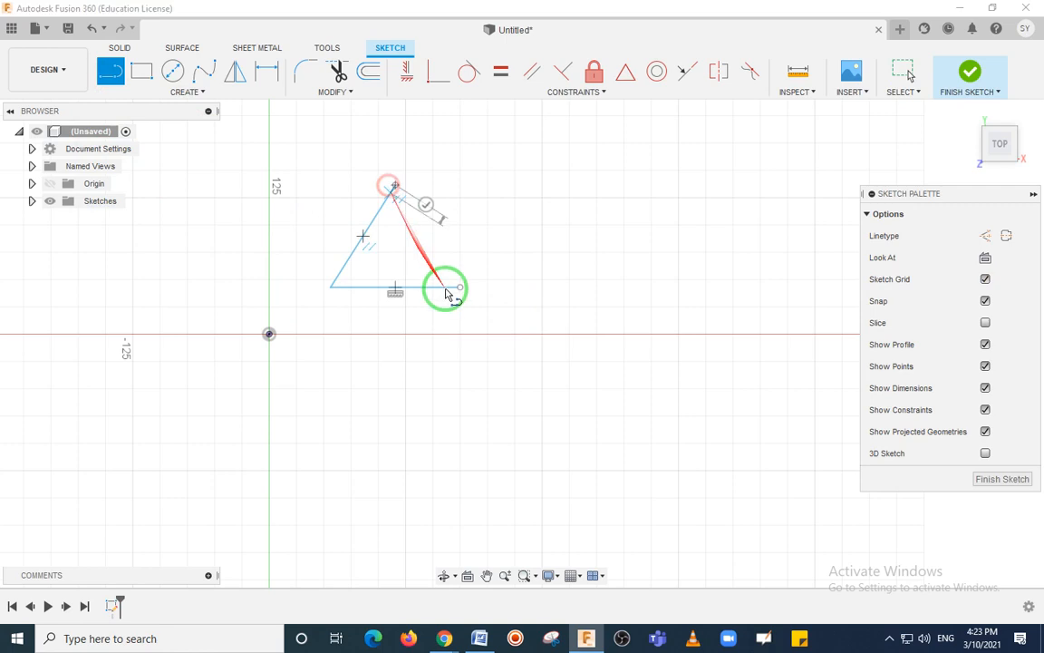
click(460, 288)
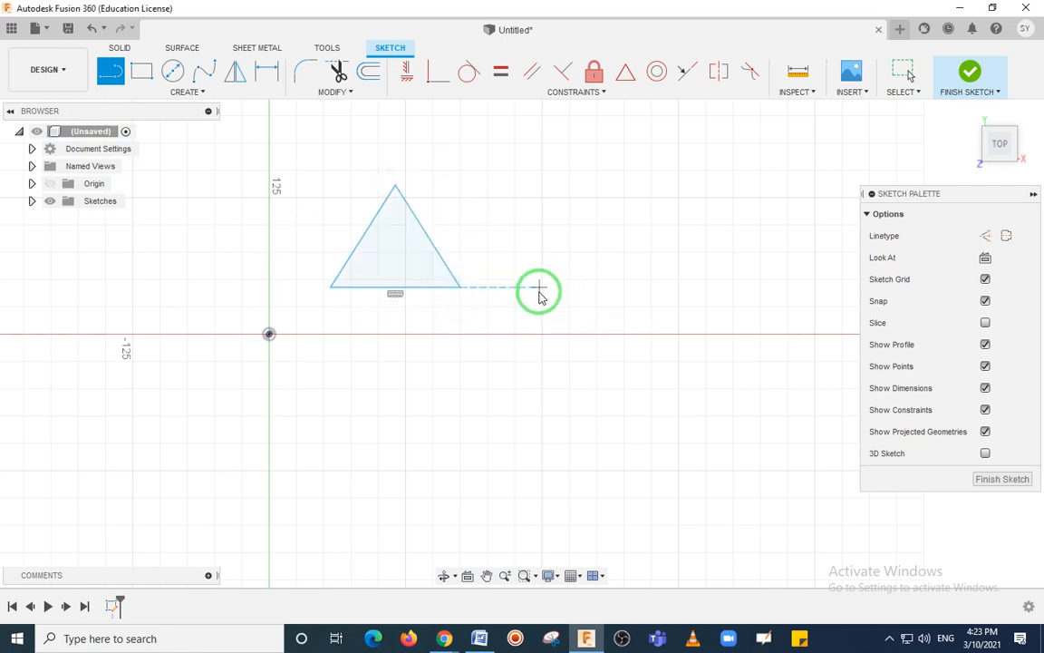
key(Escape)
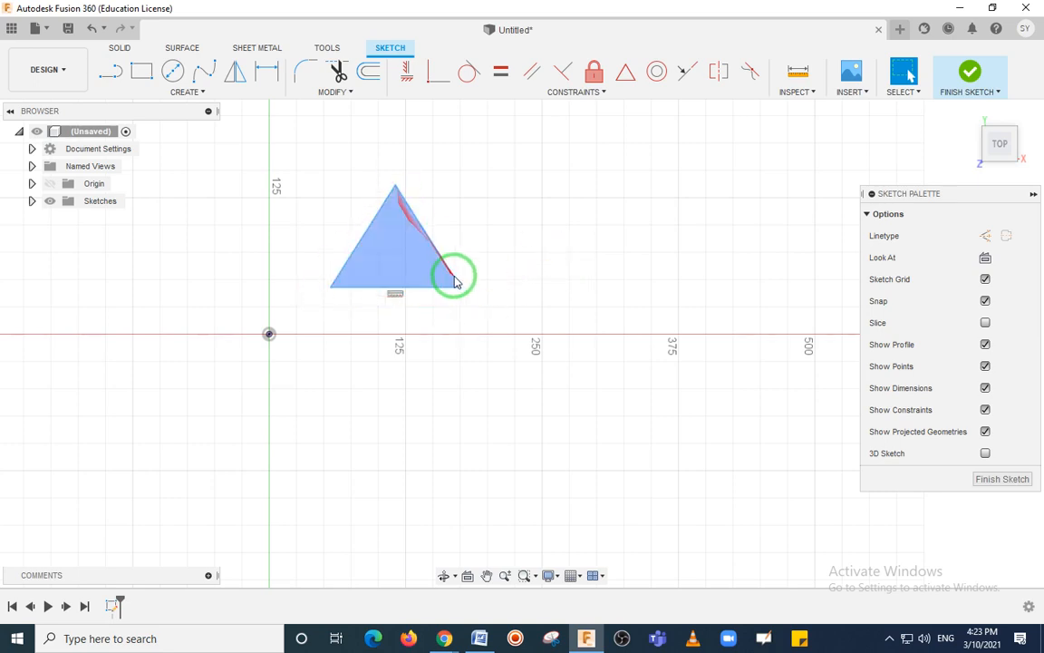
click(395, 186)
shift+click(333, 286)
shift+click(460, 287)
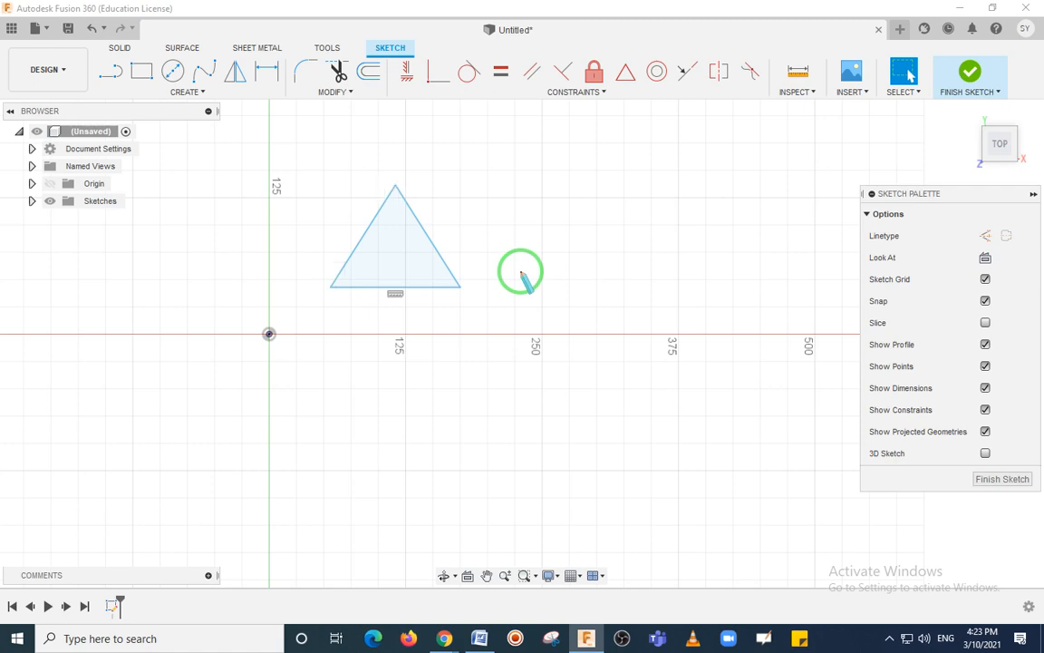
- Draw a 3-point circle through the triangle's three corners
click(202, 91)
mouse_move(169, 146)
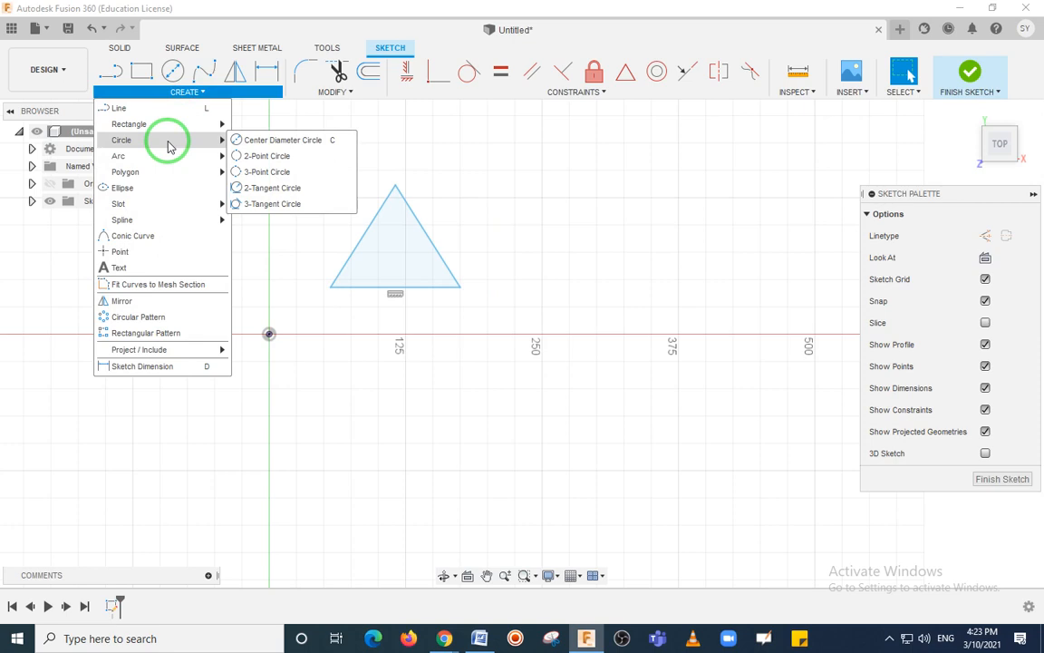
click(268, 174)
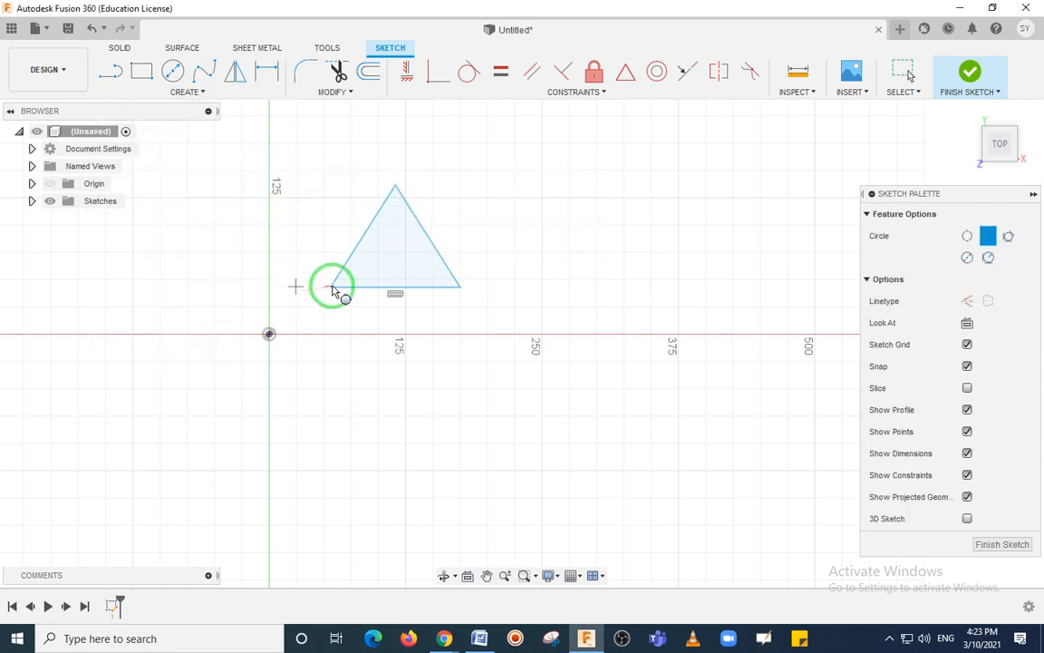
click(332, 287)
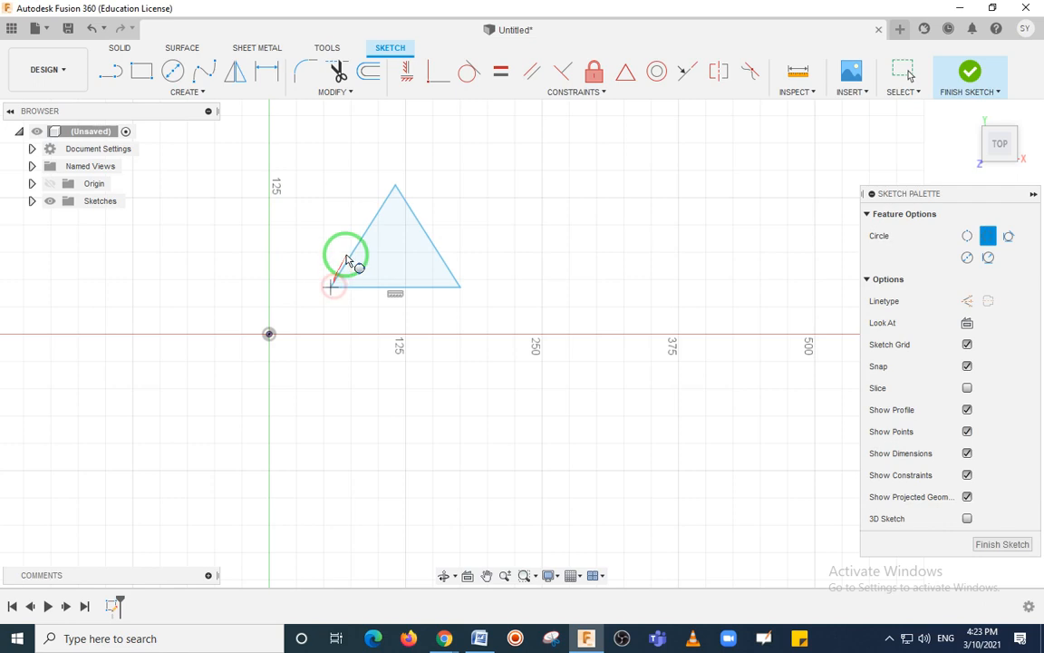
click(395, 187)
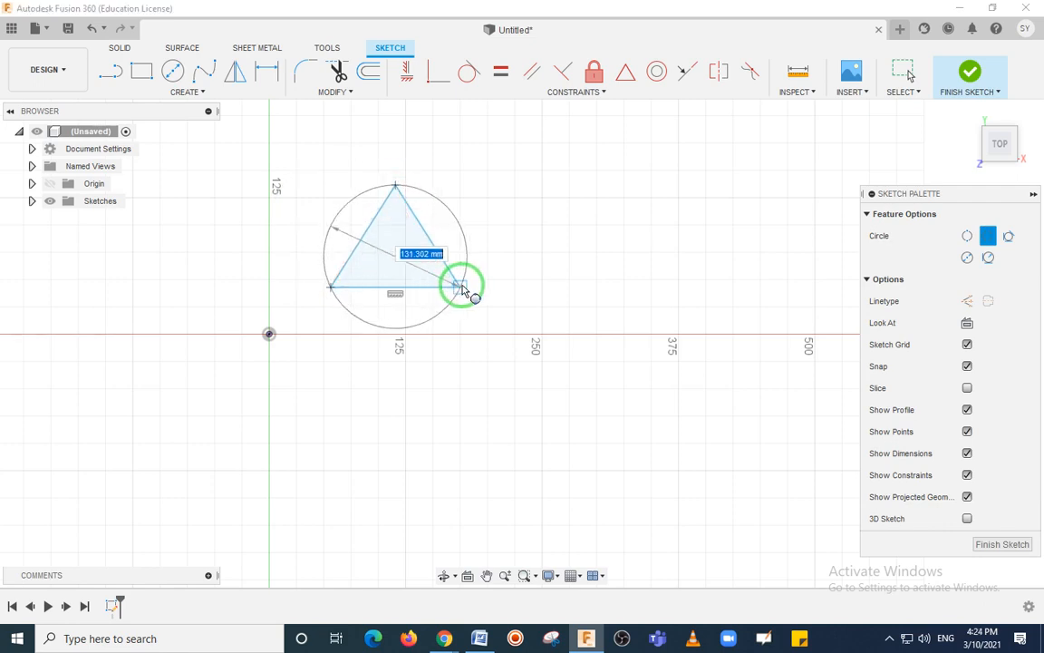
click(461, 286)
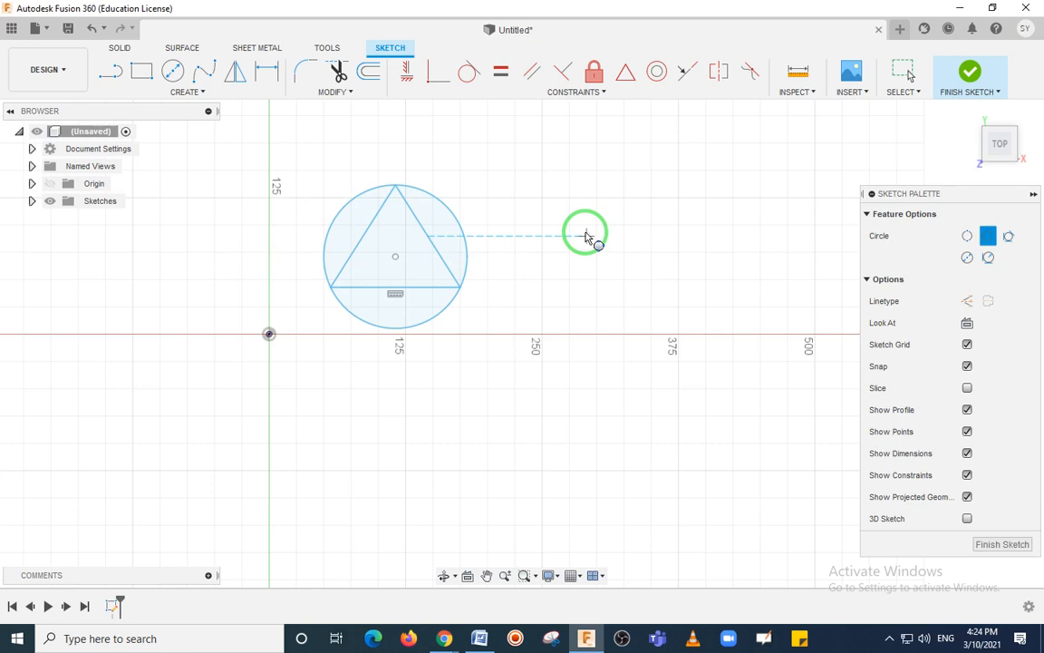
key(Escape)
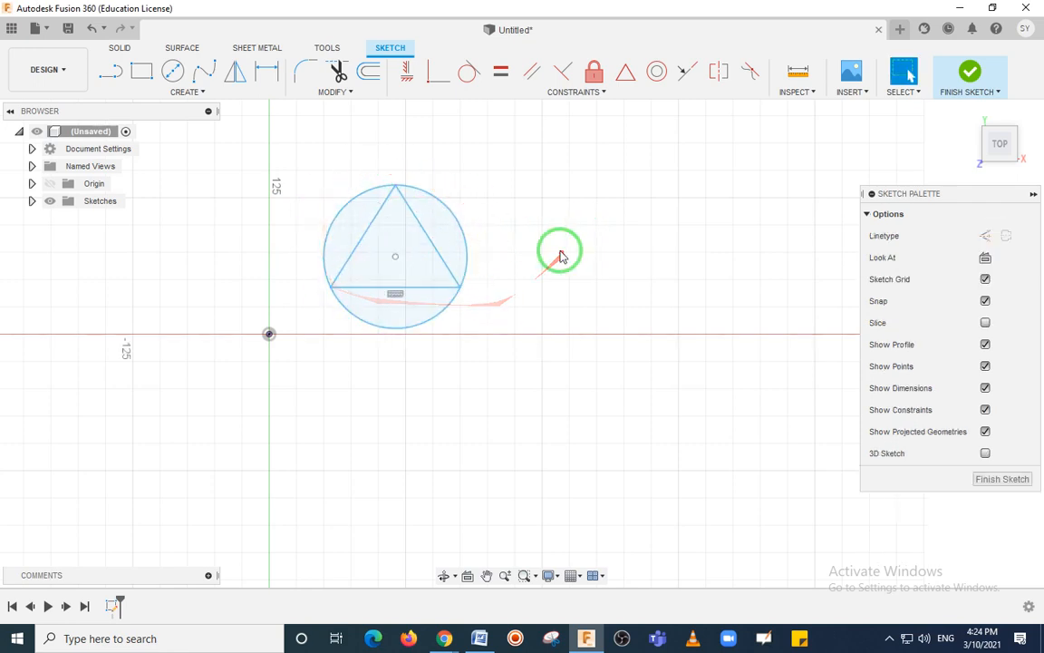
- Delete the 3-point circle and draw a 2-tangent circle of about 24 mm radius inside the triangle, touching its left side and base
click(465, 243)
key(Delete)
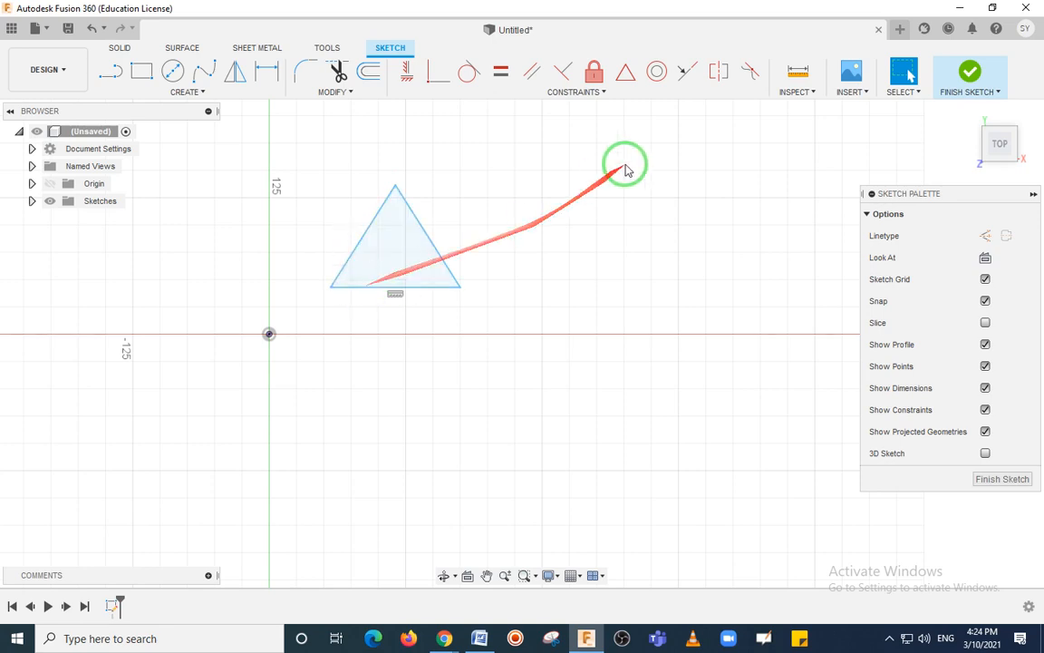
click(192, 91)
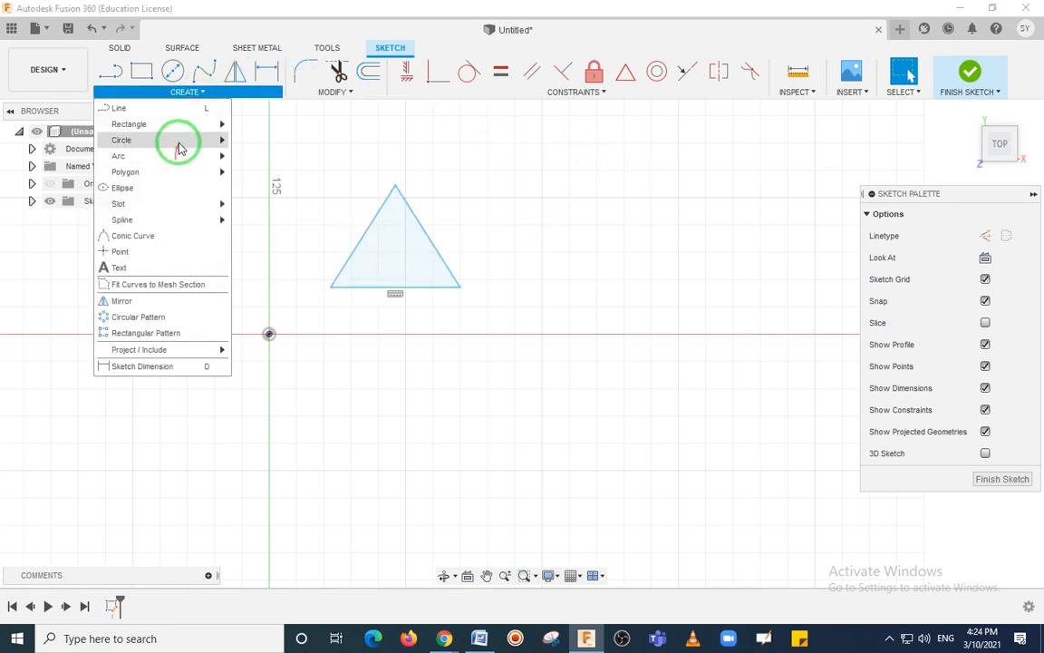
mouse_move(180, 145)
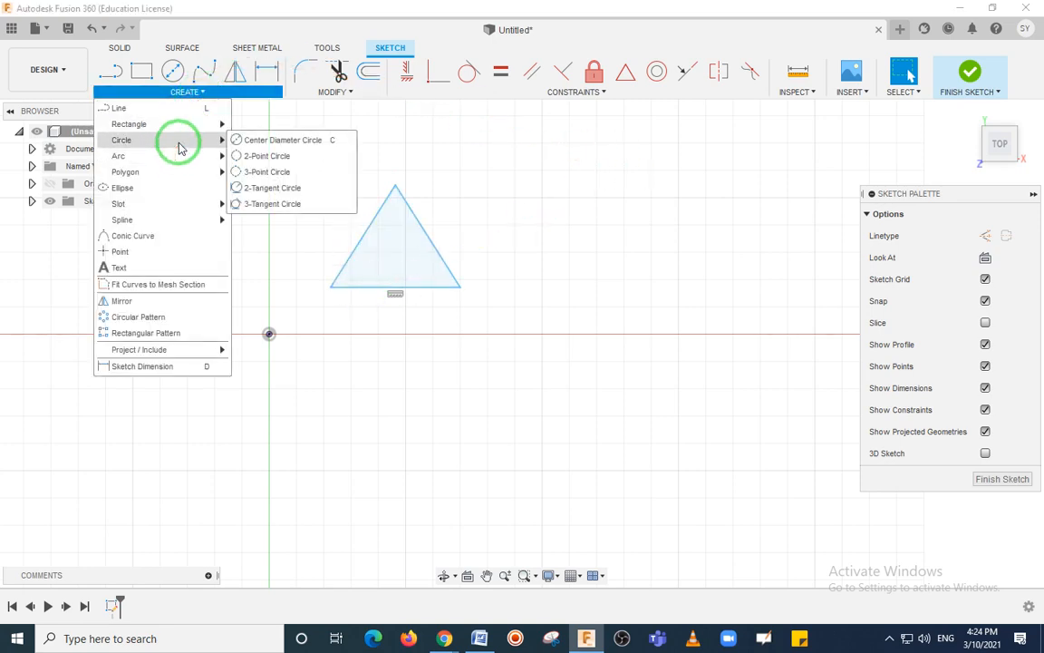
click(279, 188)
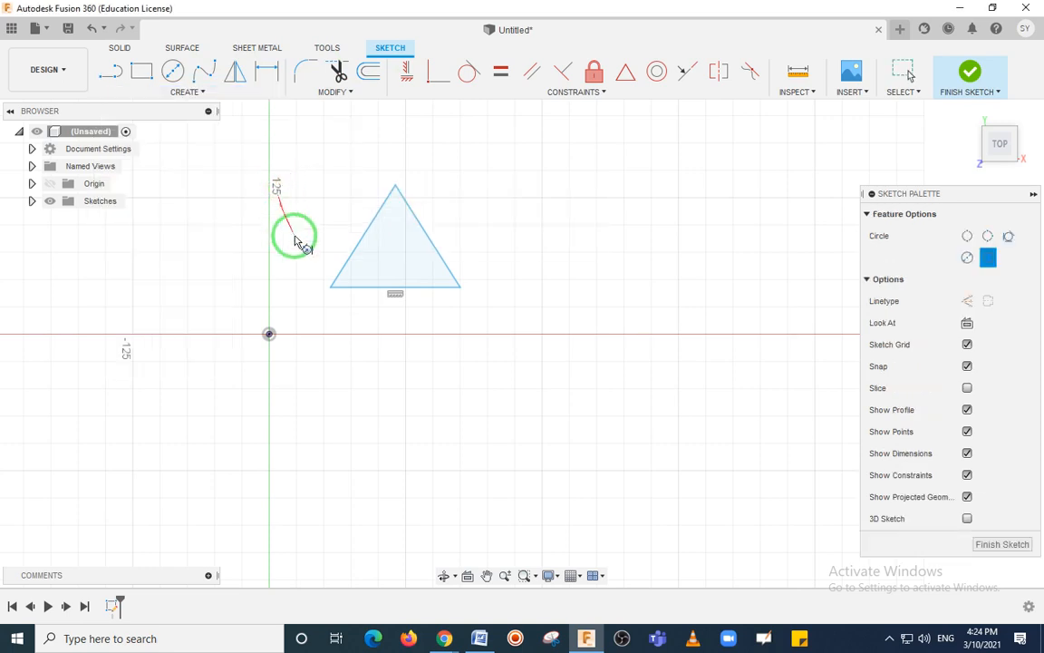
click(353, 256)
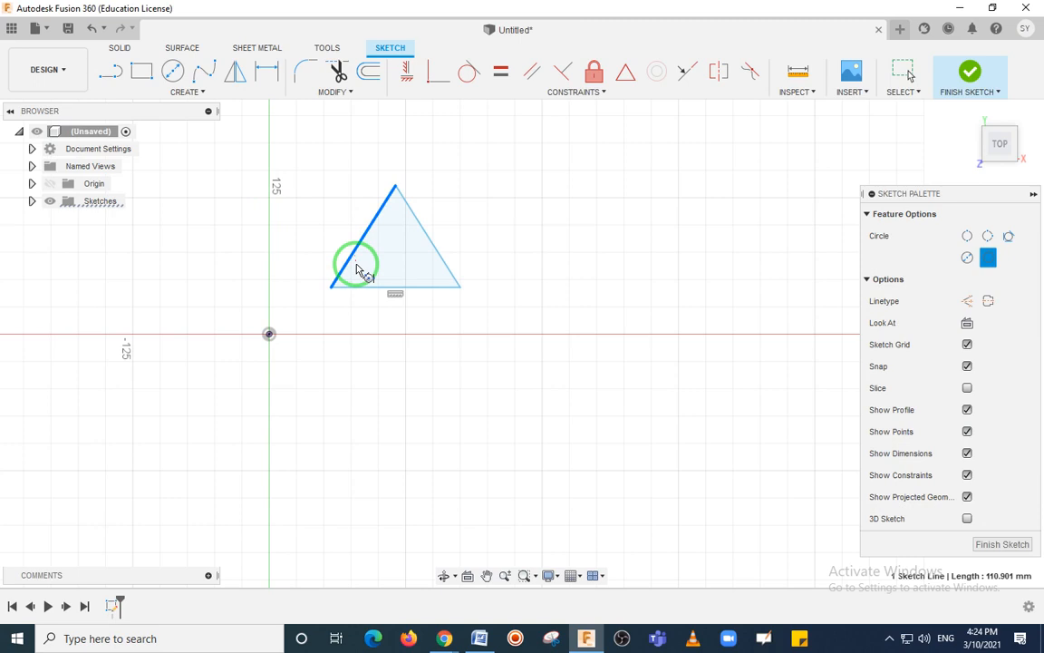
click(371, 288)
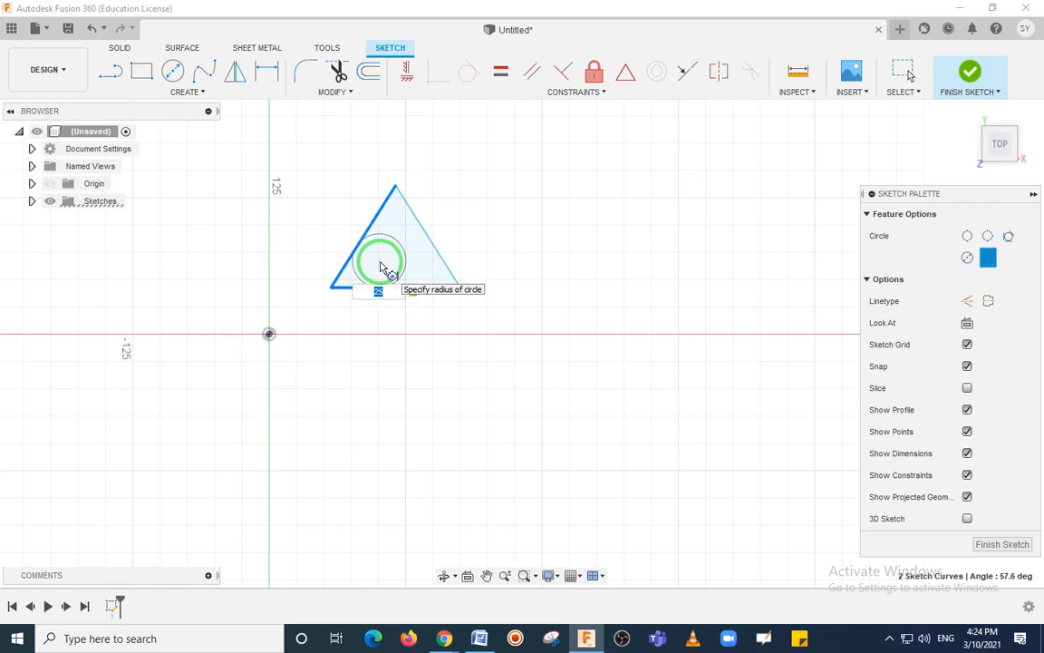
click(382, 267)
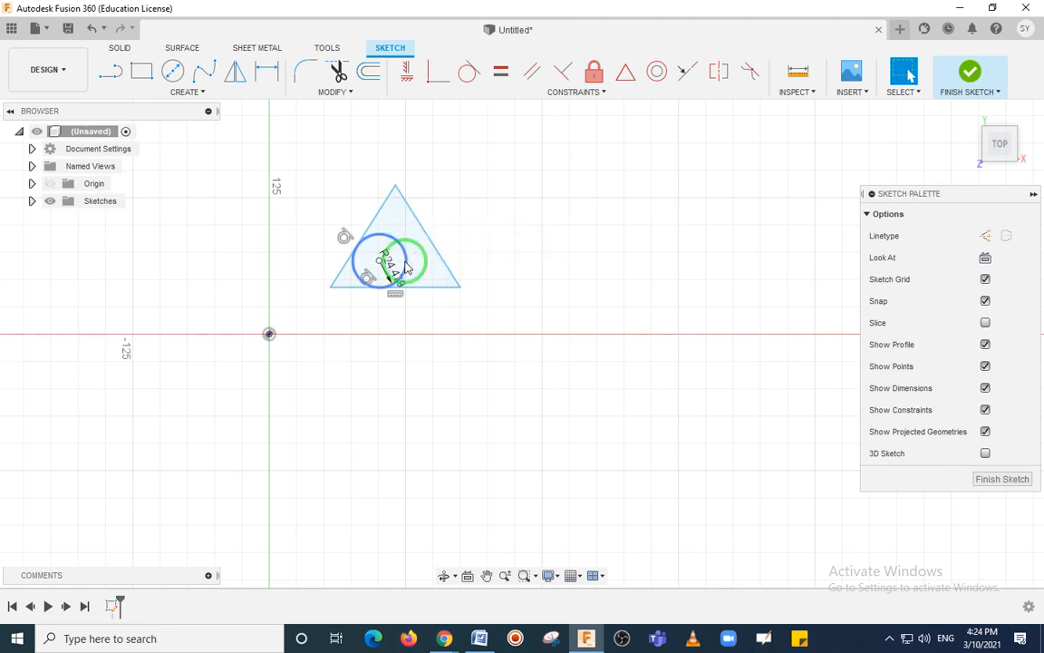
- Delete the 2-tangent circle and draw a 3-tangent circle touching all three sides of the triangle
click(403, 257)
key(Delete)
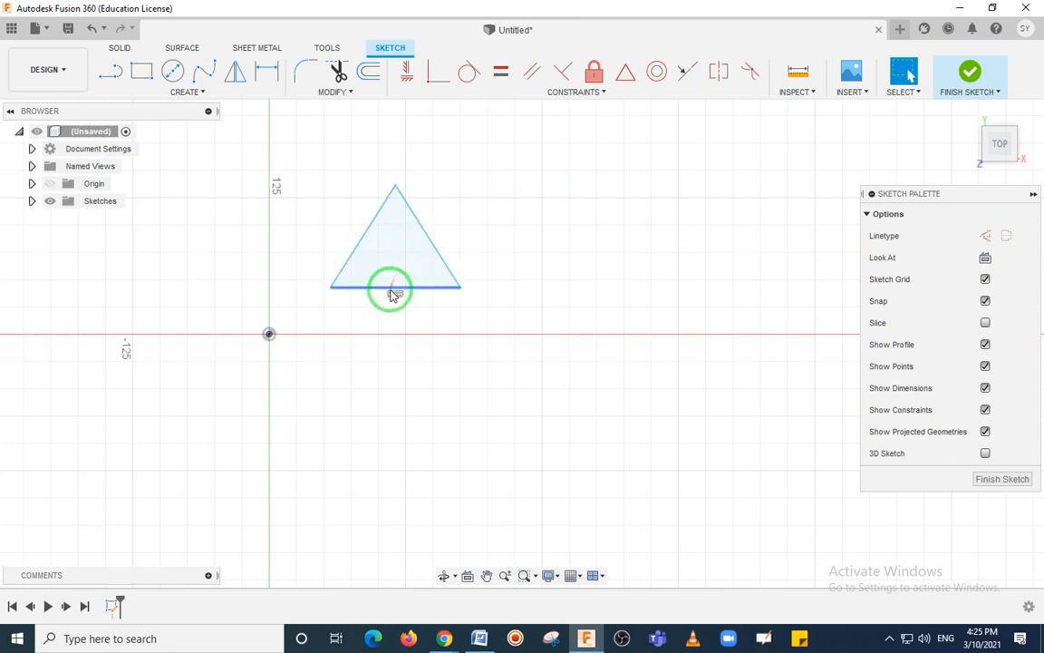
click(202, 91)
mouse_move(223, 141)
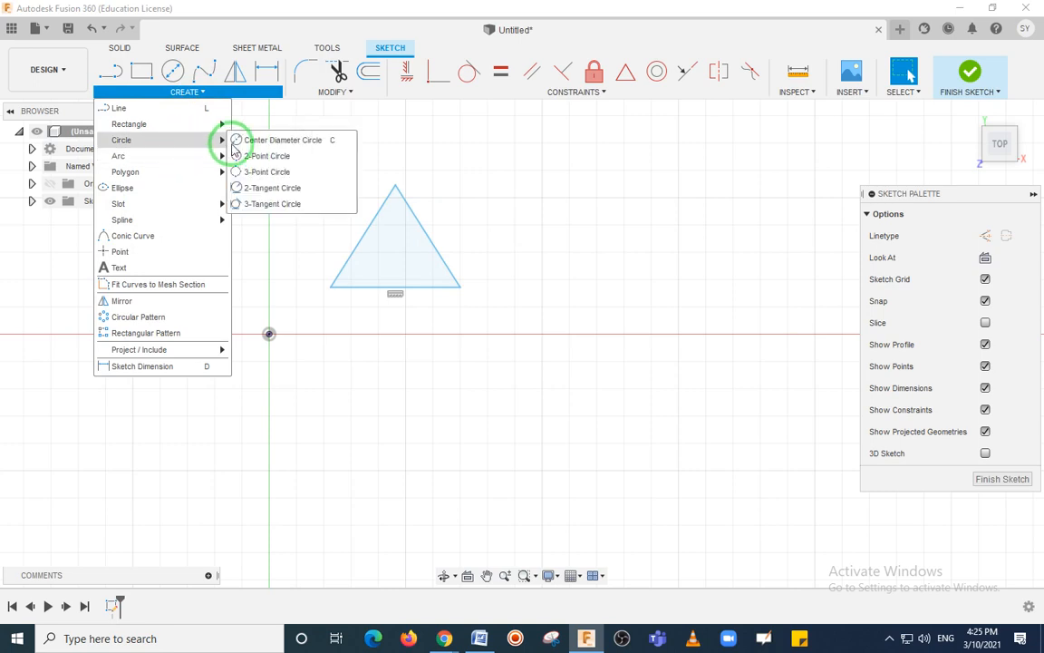
click(278, 205)
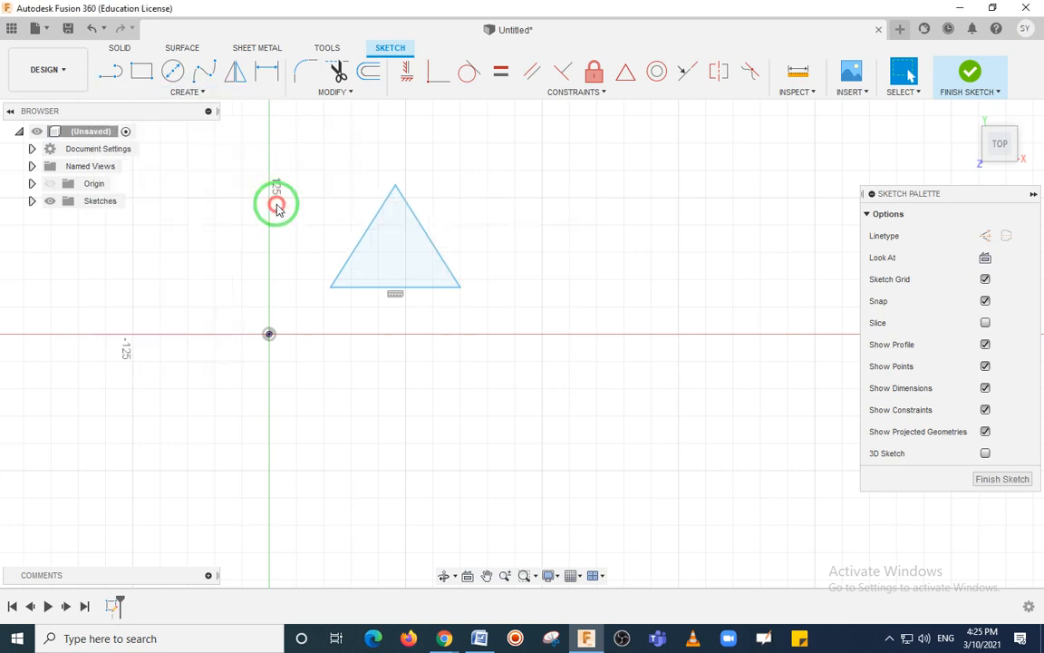
click(364, 239)
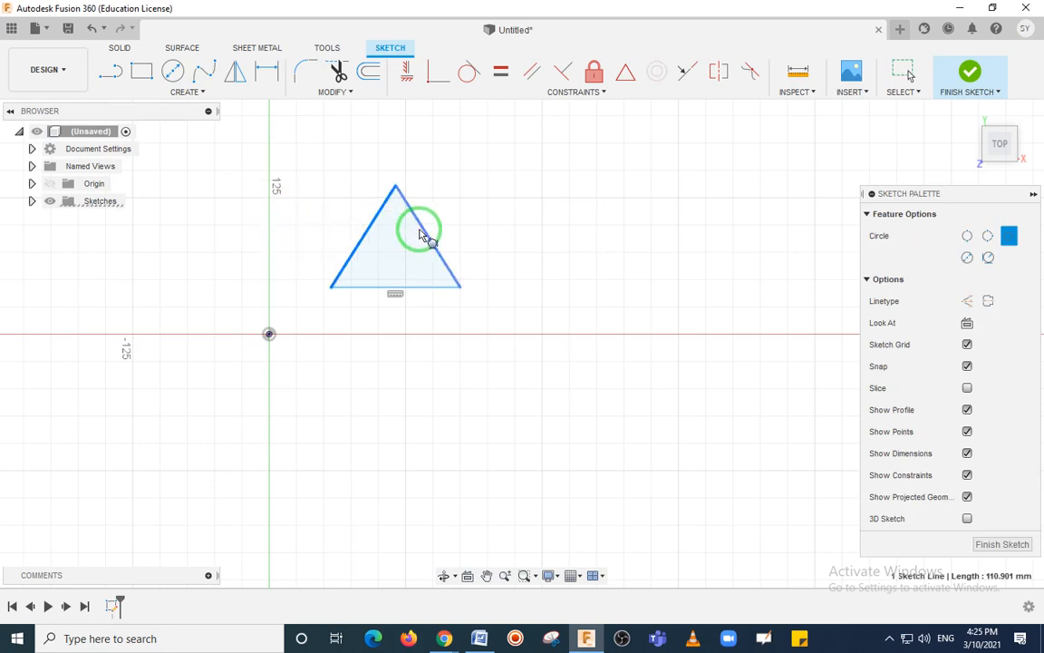
click(420, 234)
click(399, 286)
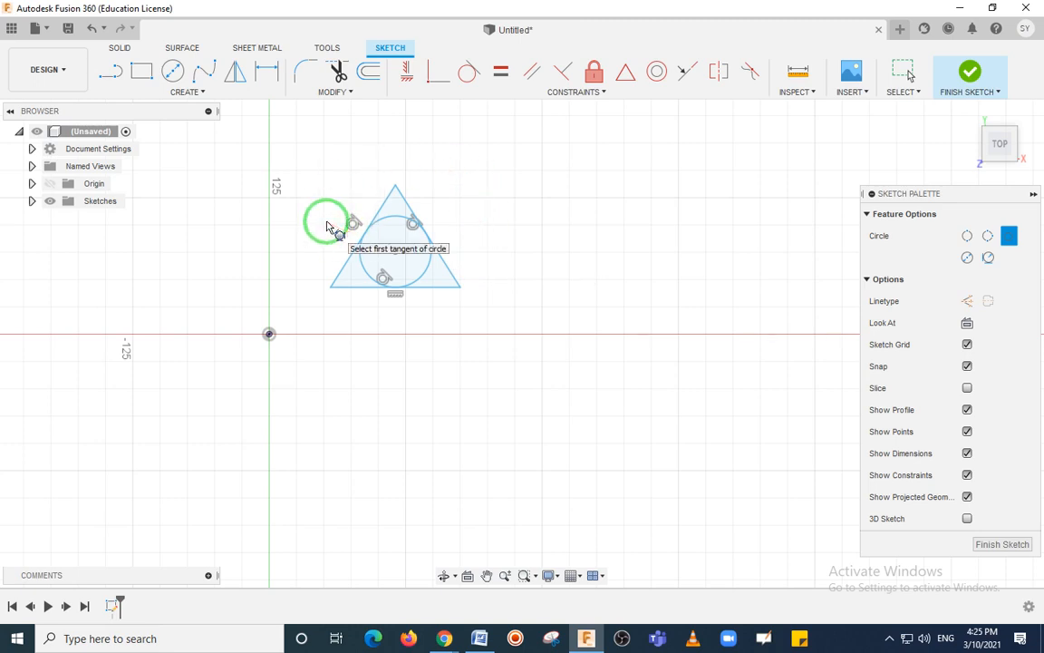
key(Escape)
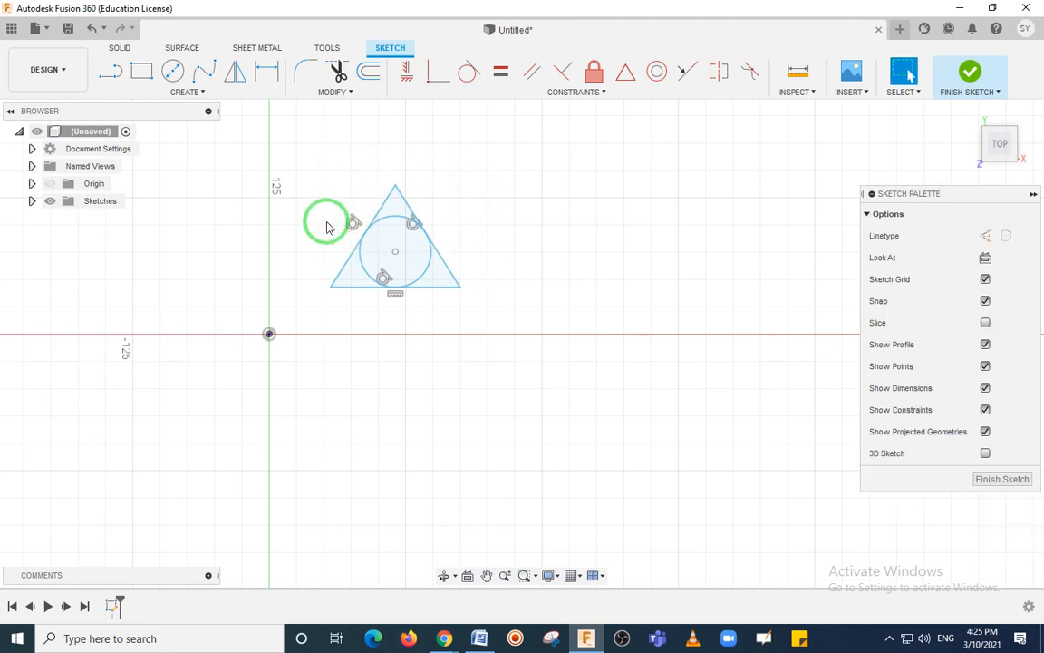
mouse_move(351, 226)
mouse_down()
mouse_move(366, 236)
mouse_move(428, 231)
mouse_up()
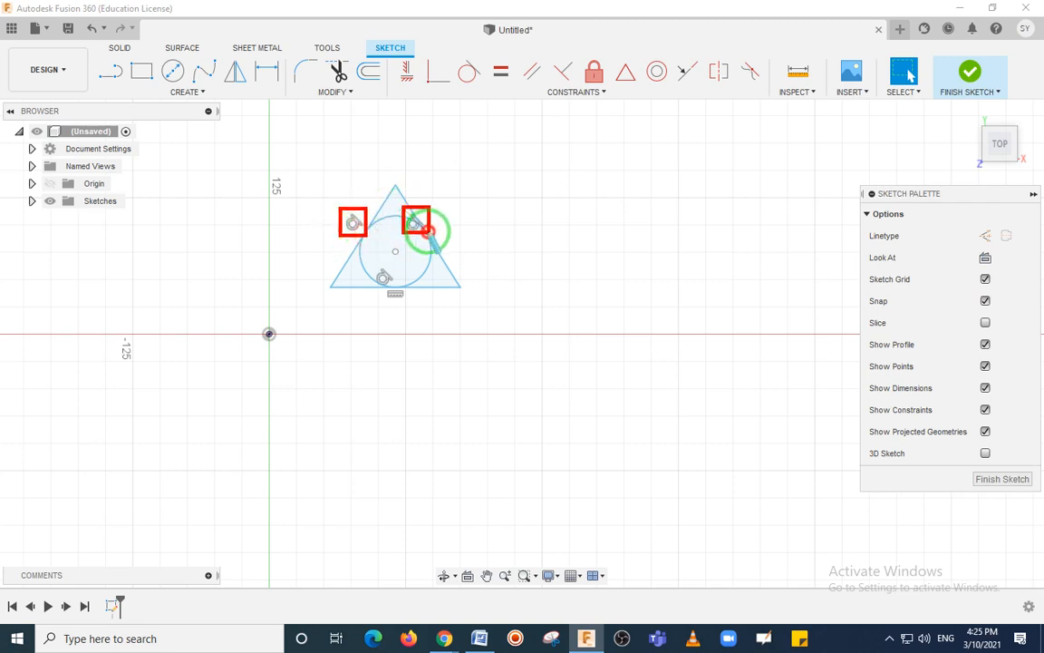
drag(367, 263, 397, 290)
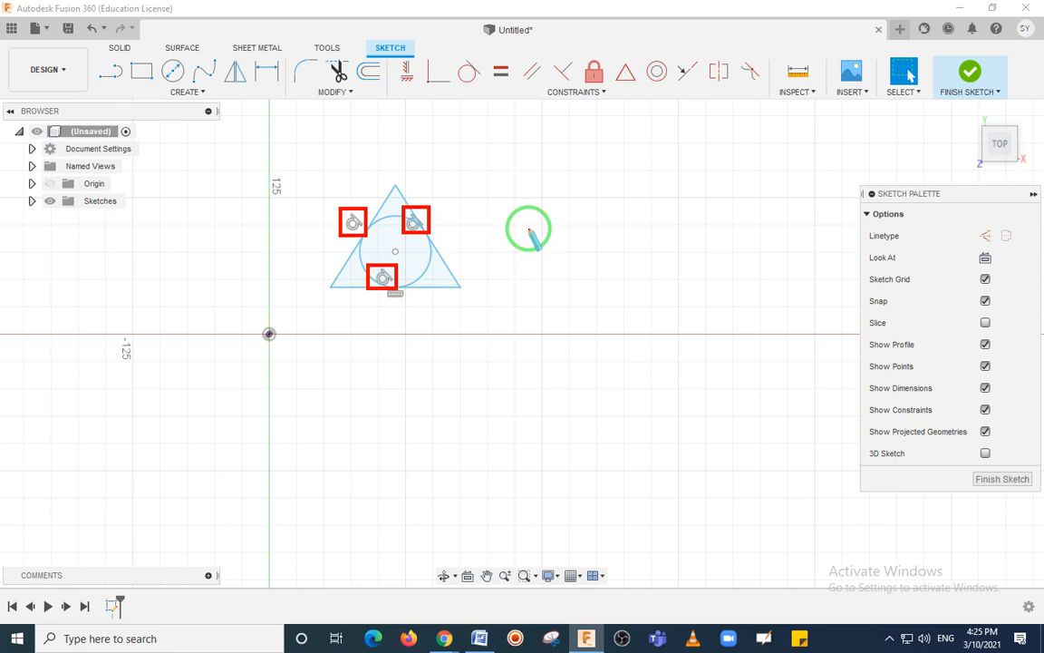
mouse_move(487, 227)
mouse_down()
mouse_move(298, 187)
mouse_move(394, 270)
mouse_move(507, 332)
mouse_move(505, 324)
mouse_up()
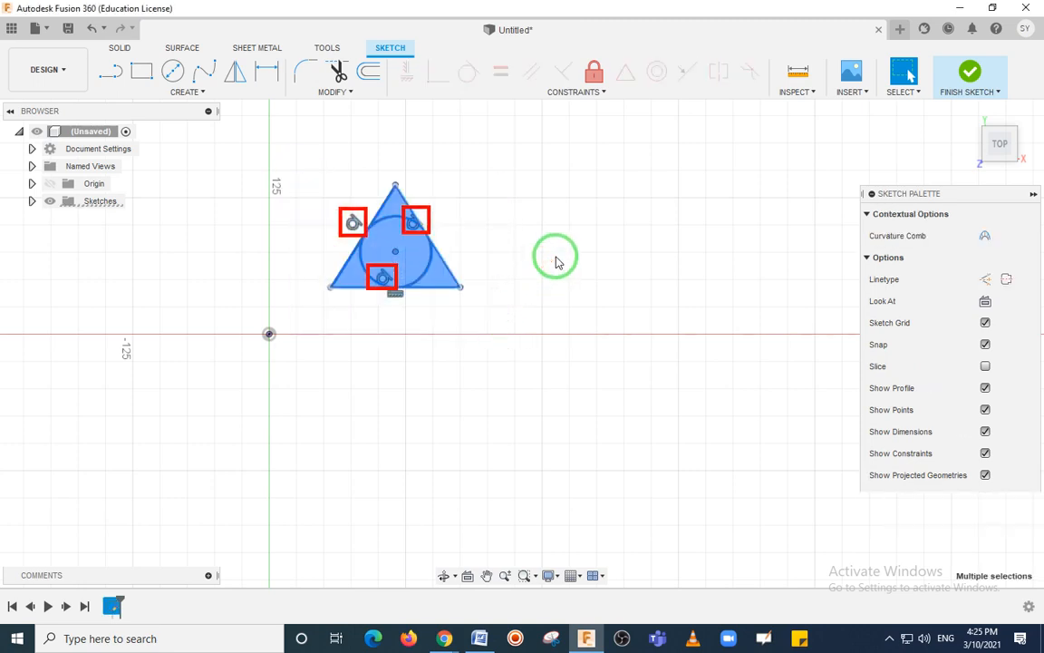
drag(534, 258, 559, 287)
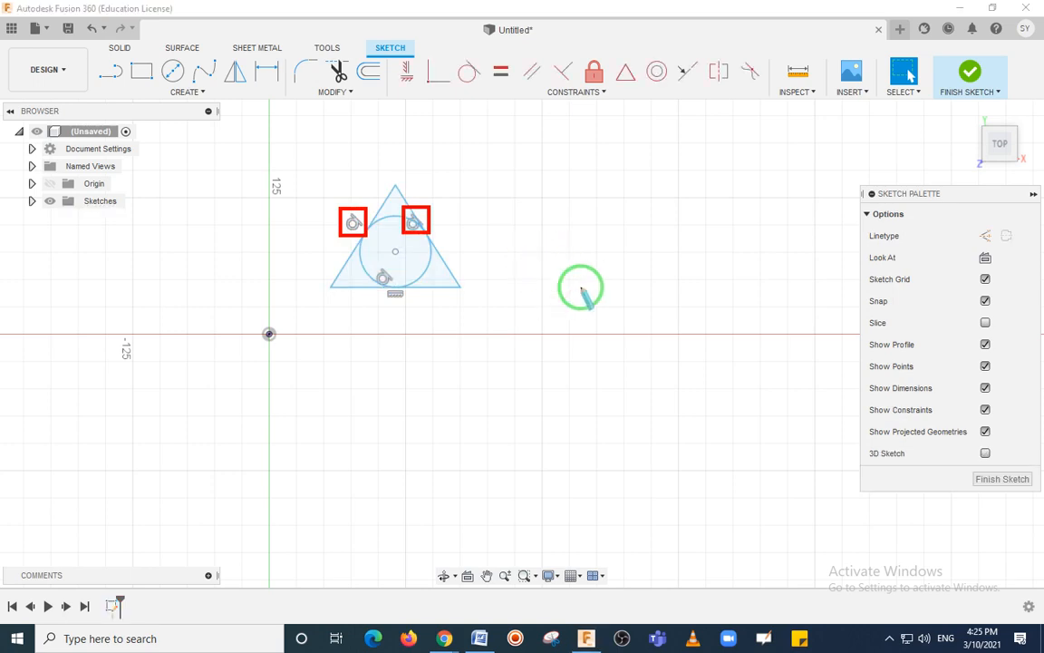
- Delete the triangle with its inscribed circle and draw an upward-bulging 3-point arc above the positive X axis
drag(323, 170, 483, 311)
key(Delete)
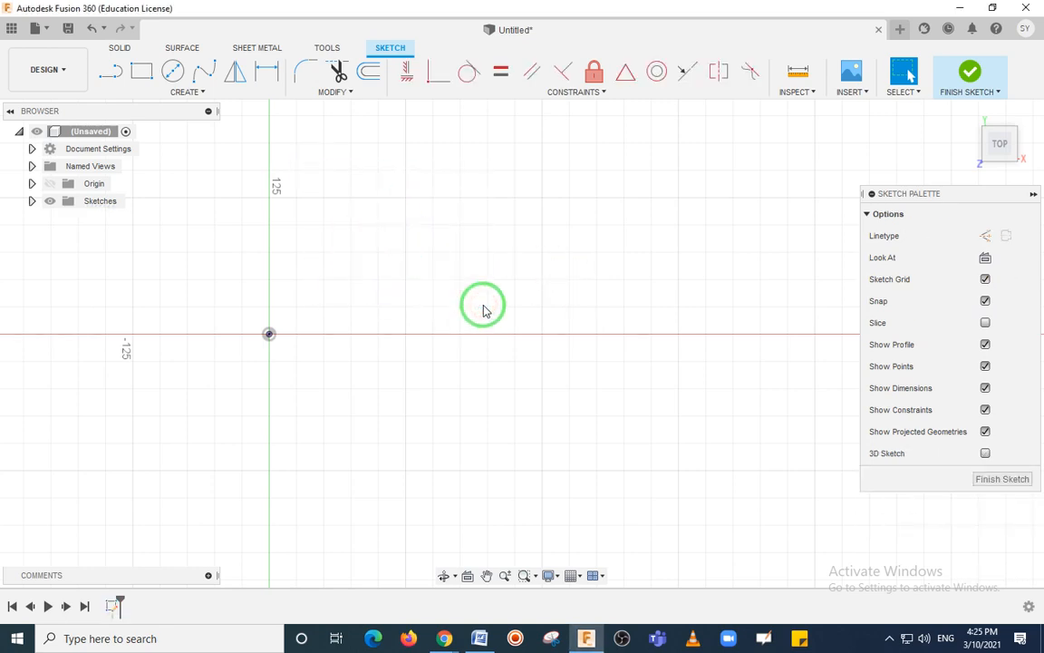
click(206, 93)
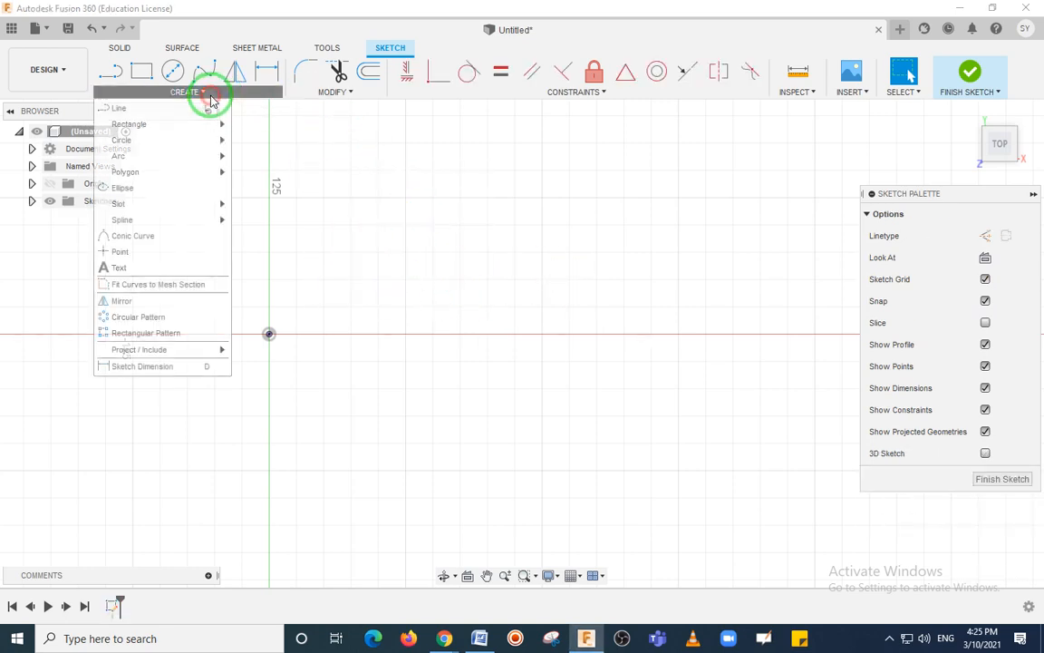
mouse_move(168, 156)
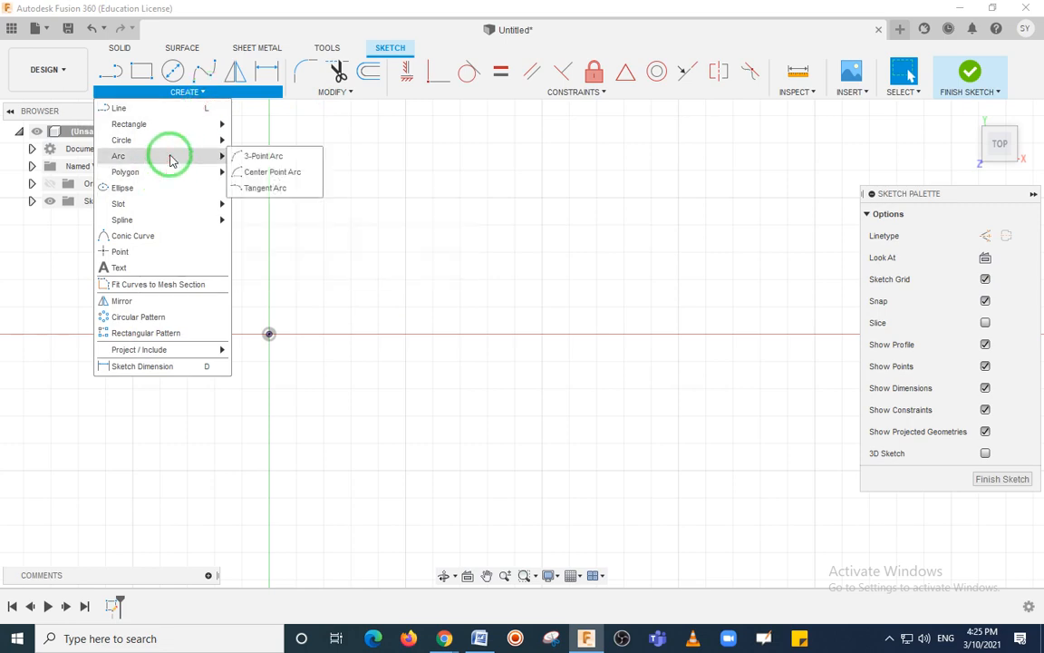
click(265, 158)
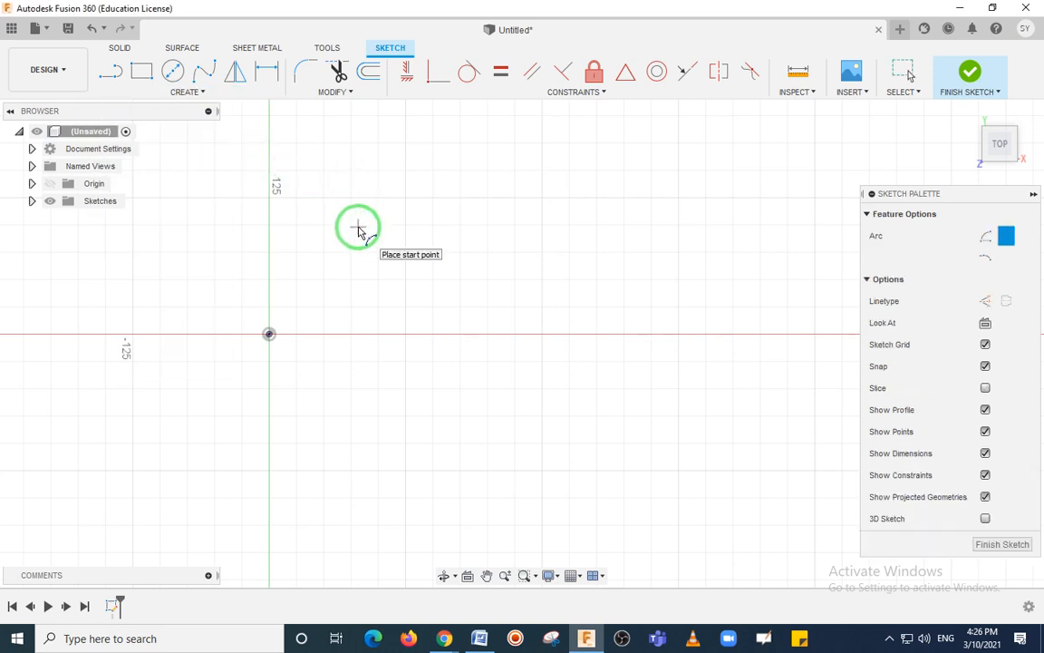
click(323, 295)
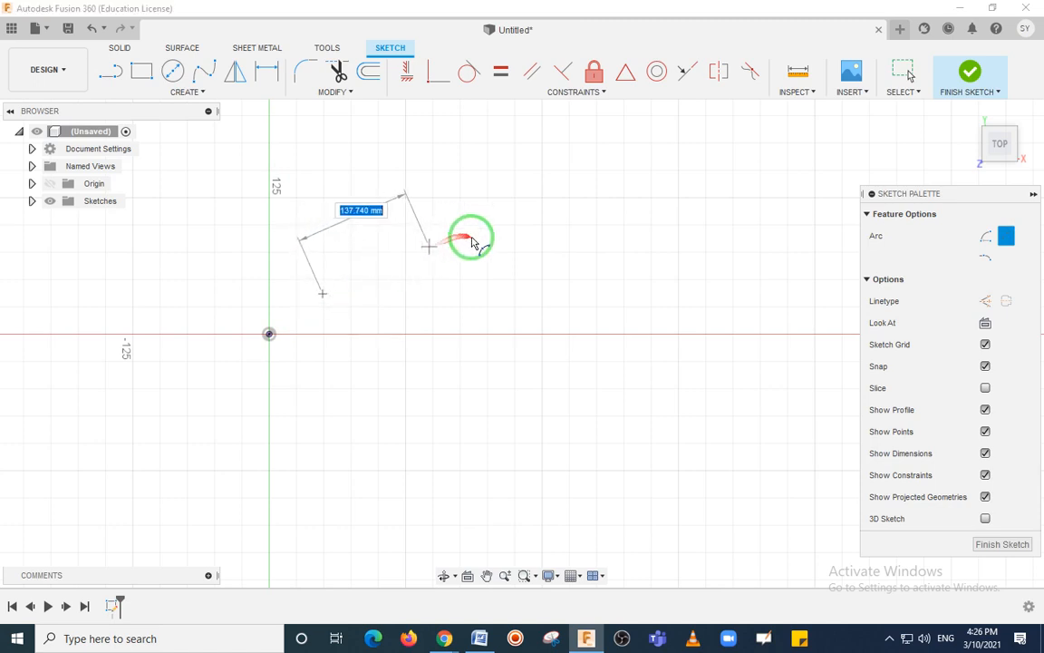
click(488, 279)
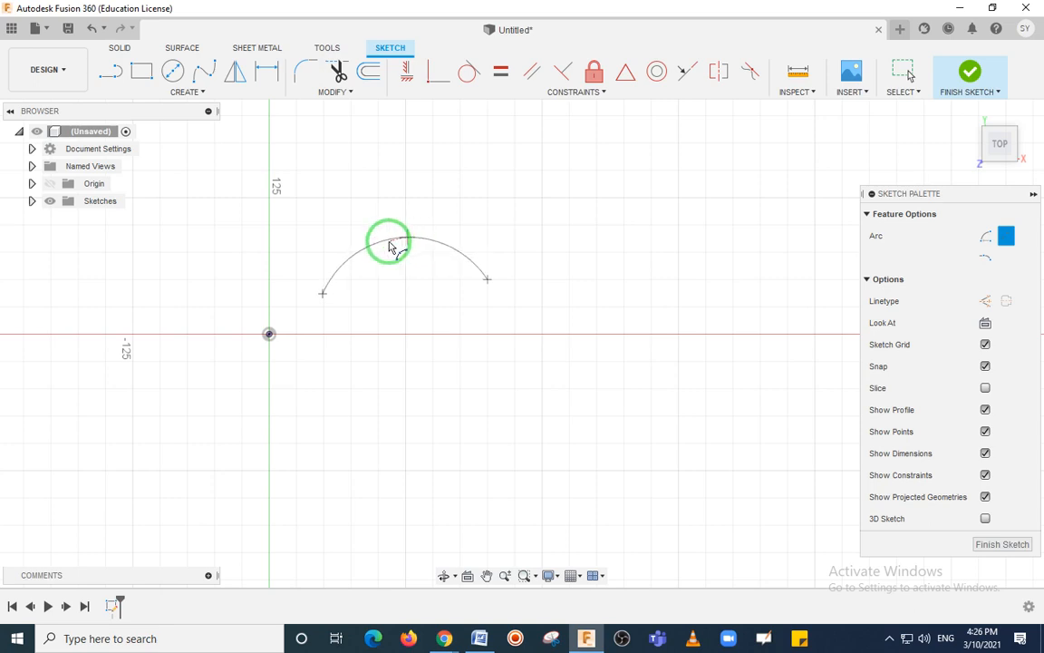
click(391, 237)
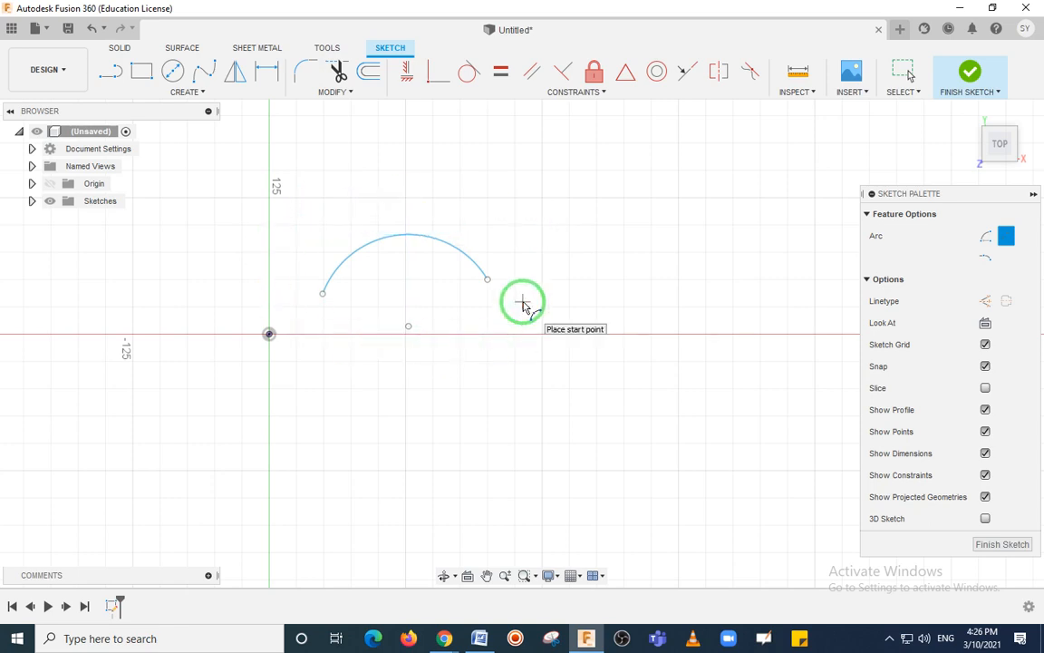
key(Escape)
- Delete the 3-point arc and draw a center point arc of about 174 mm radius around the origin in the upper-right quadrant
drag(303, 220, 545, 305)
key(Delete)
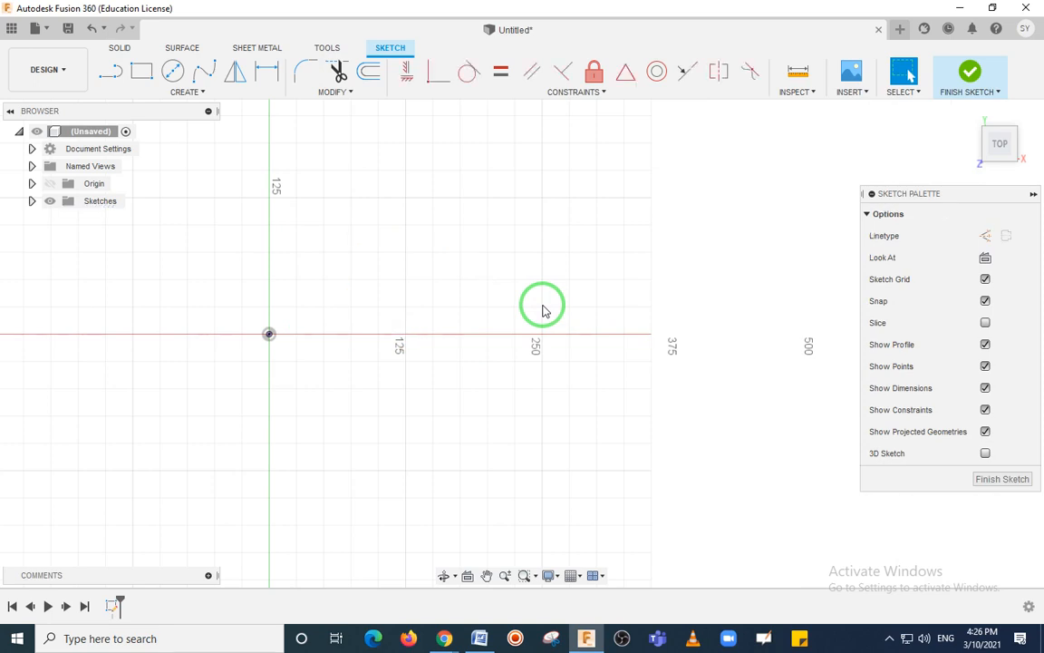
click(188, 92)
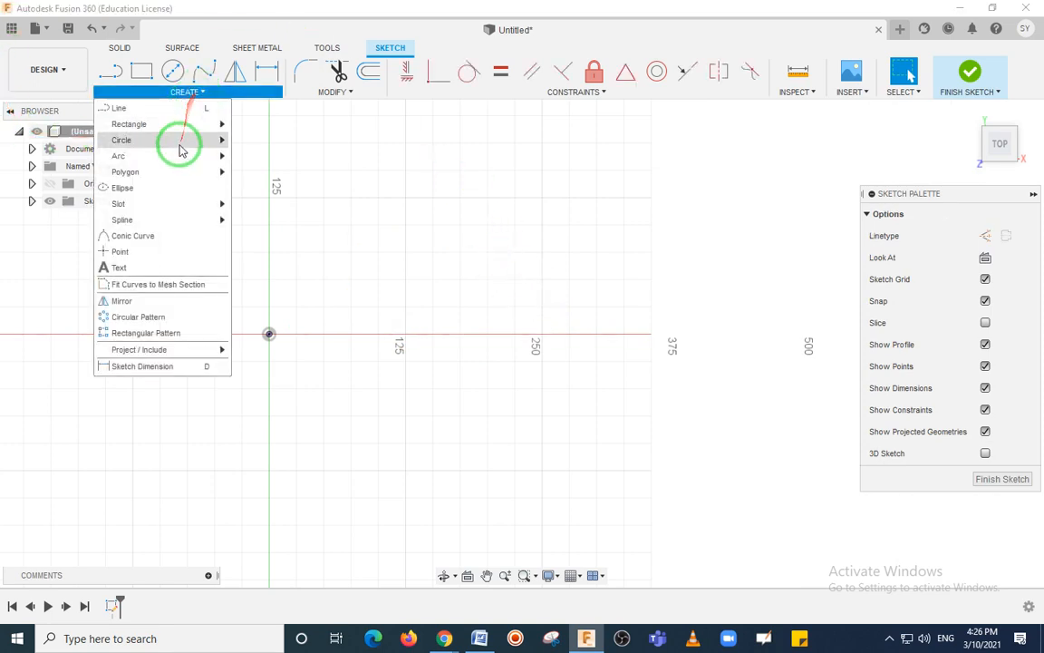
mouse_move(177, 158)
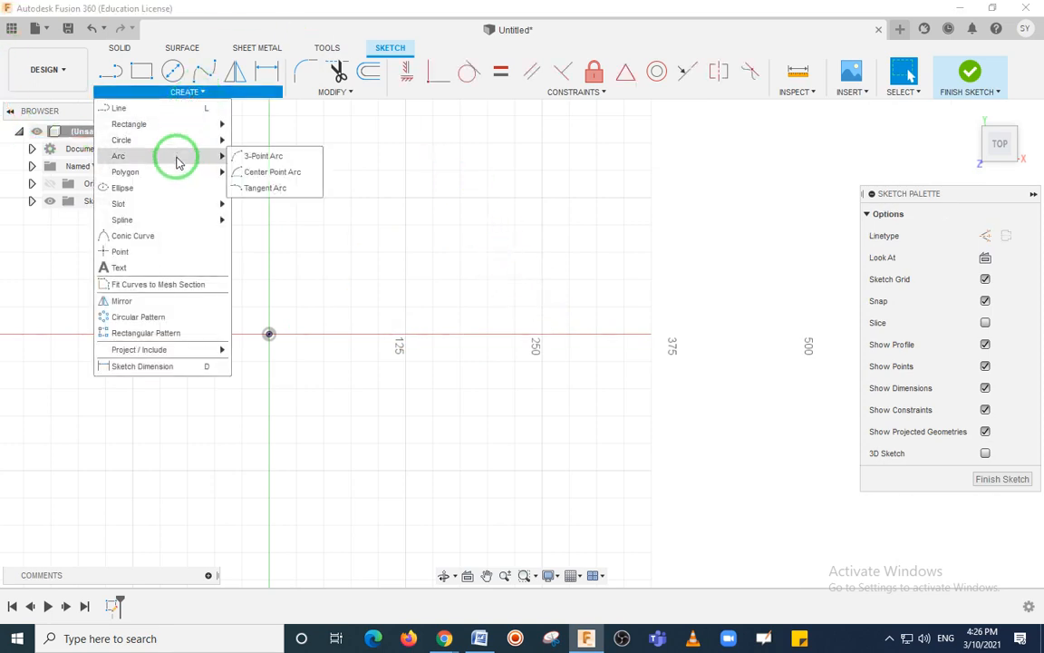
click(272, 172)
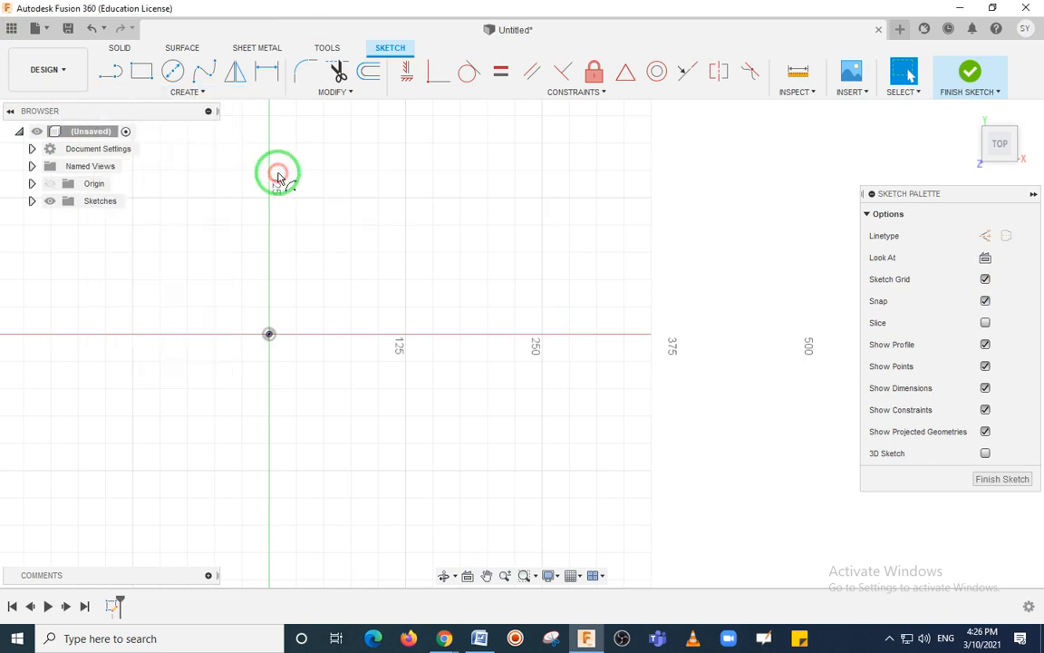
click(268, 335)
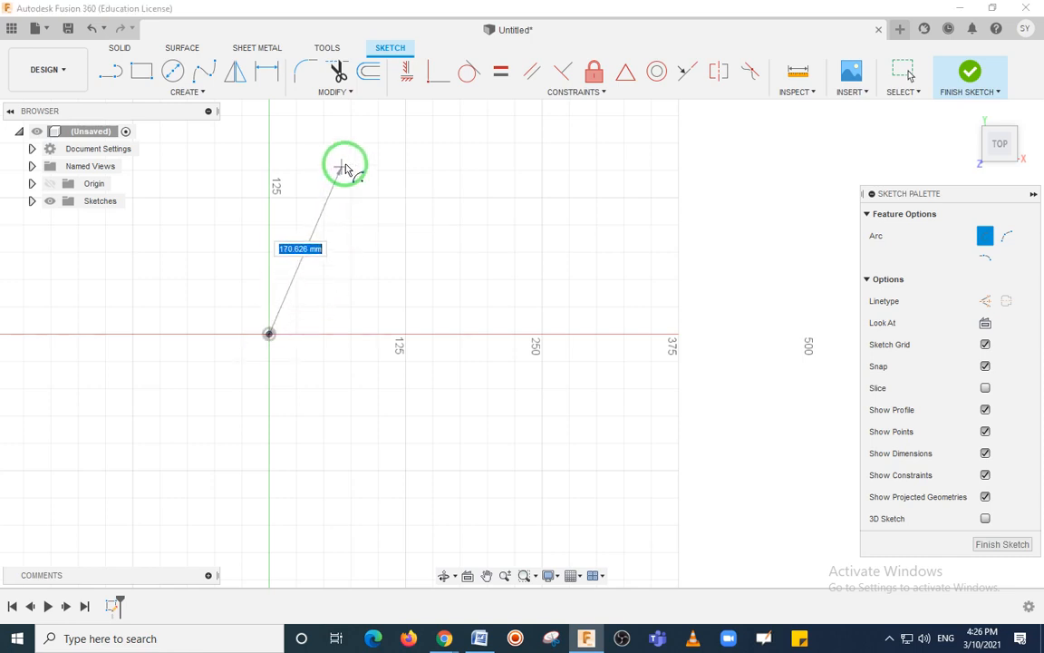
click(348, 164)
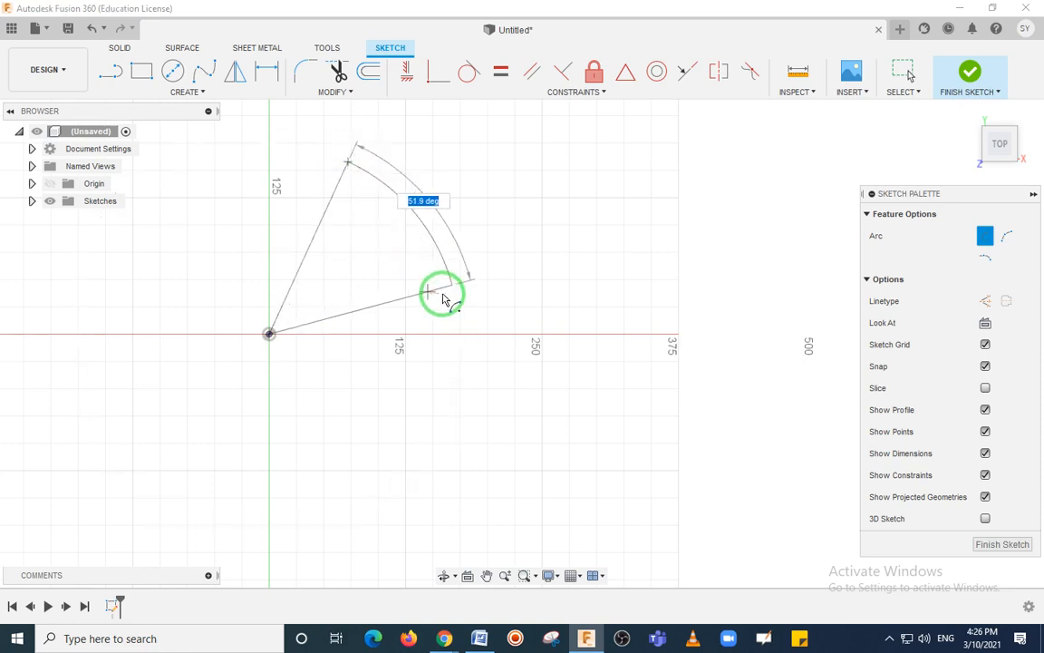
click(455, 294)
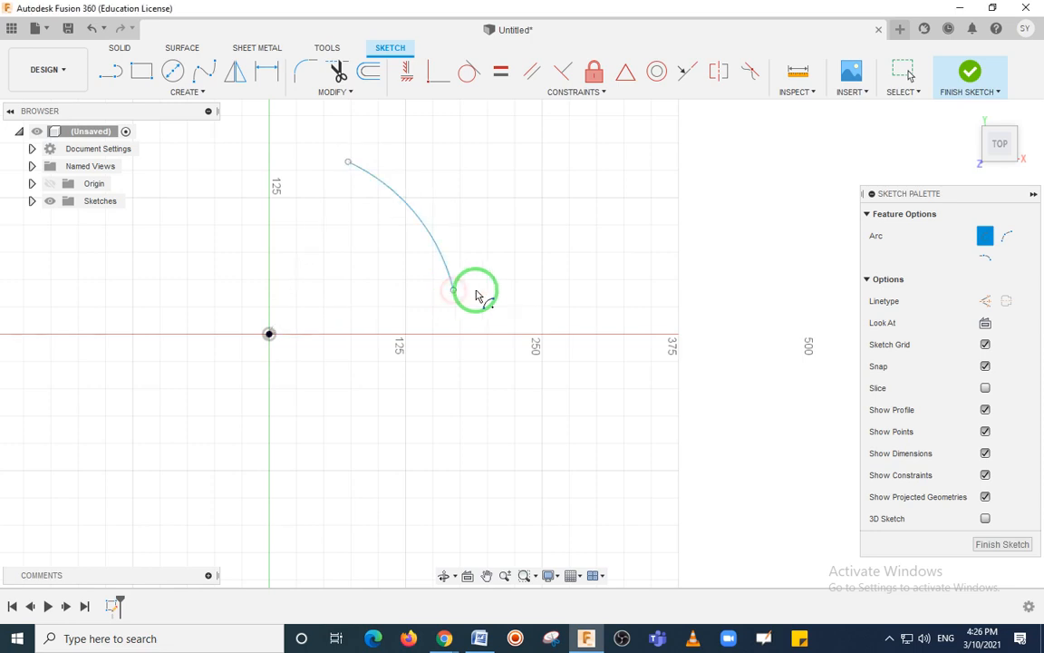
key(Escape)
drag(518, 229, 260, 276)
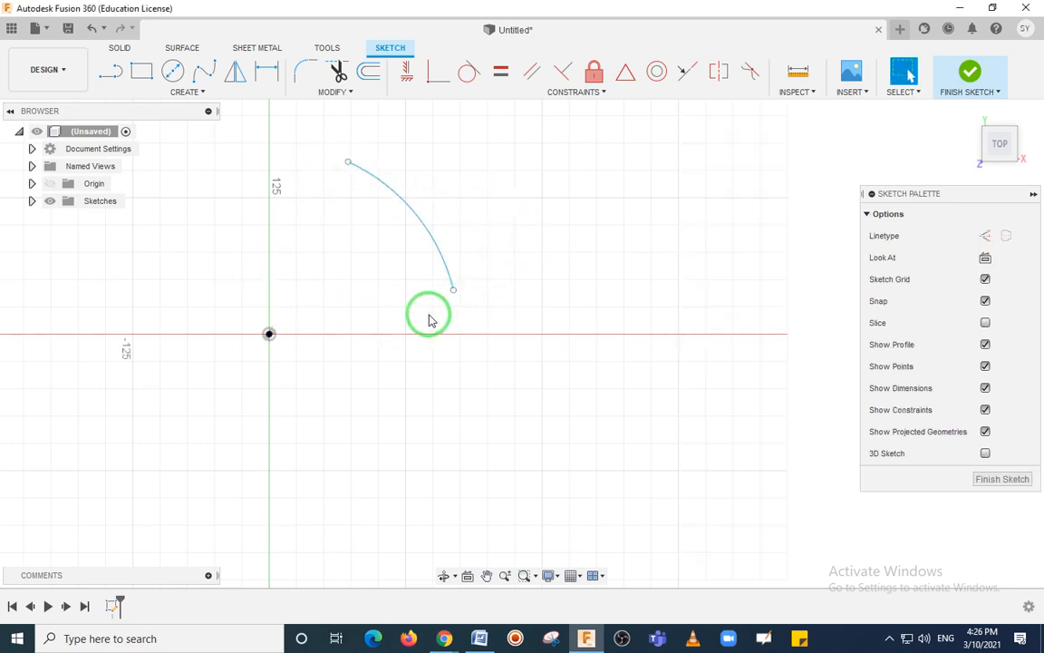
drag(250, 315, 282, 352)
drag(332, 150, 361, 171)
drag(435, 278, 474, 300)
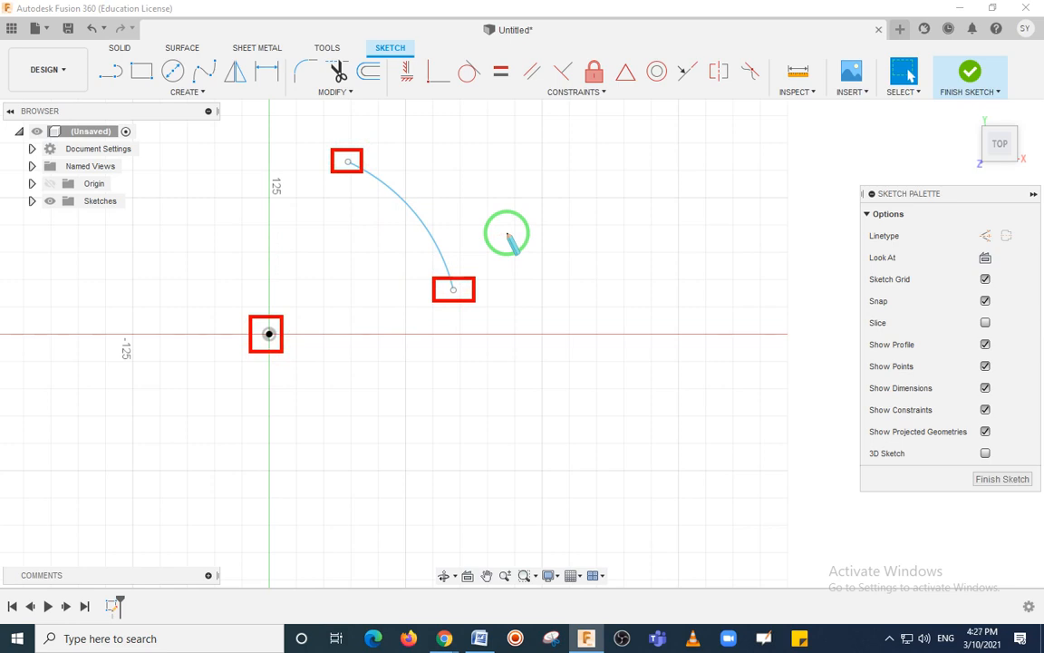
key(ctrl+z)
key(ctrl+z)
key(ctrl+z)
key(Escape)
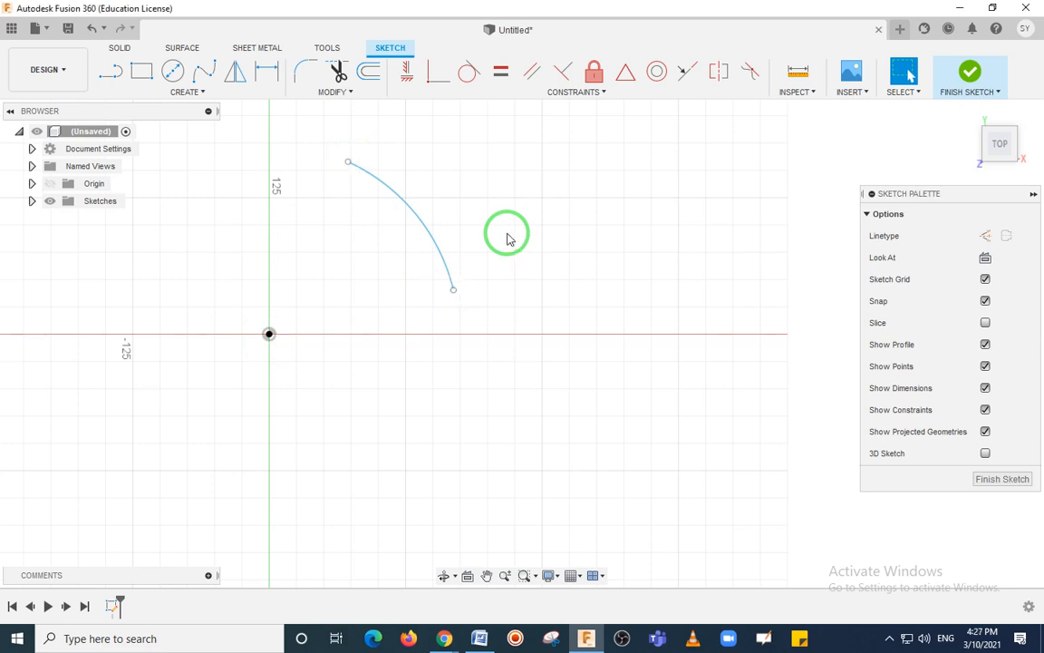
- Delete the center point arc and draw a horizontal line about 124 mm long above the positive X axis
click(431, 233)
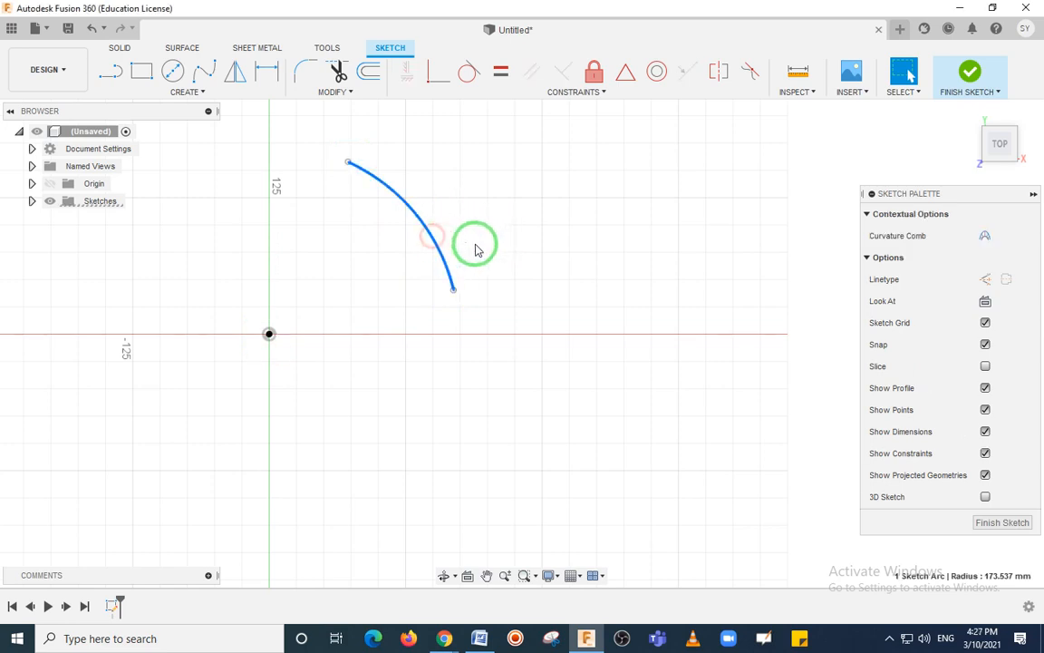
key(Delete)
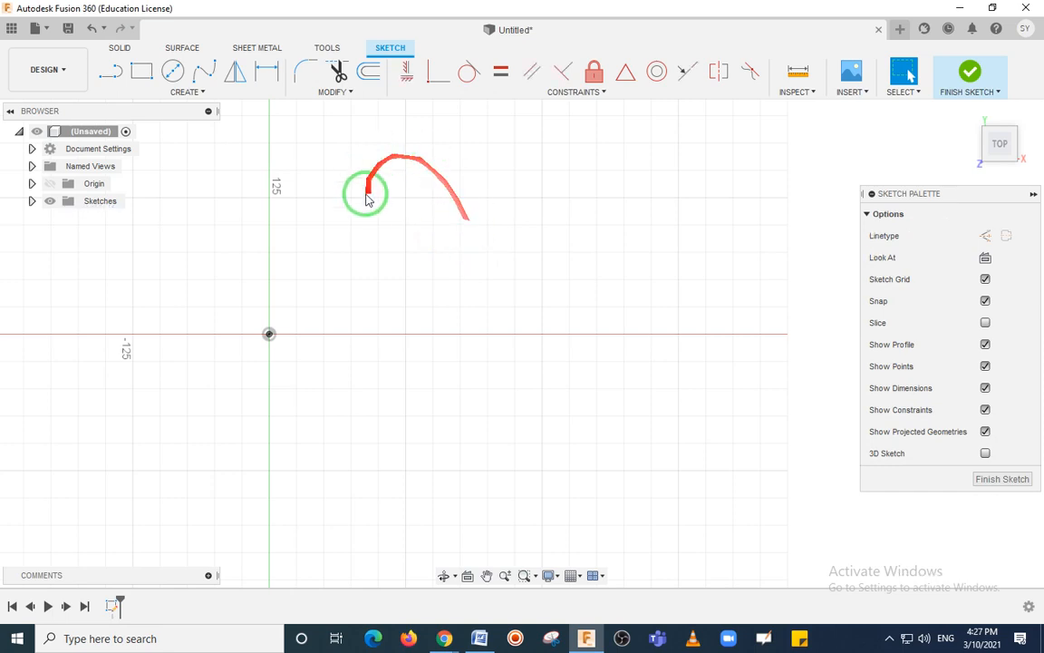
click(205, 95)
mouse_move(195, 157)
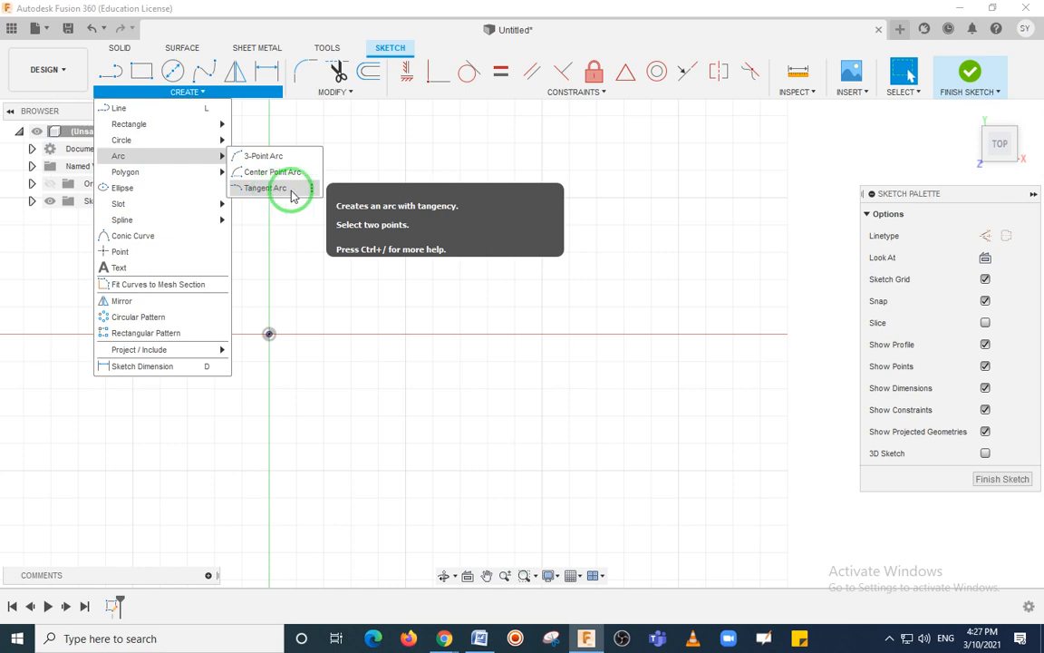
click(431, 219)
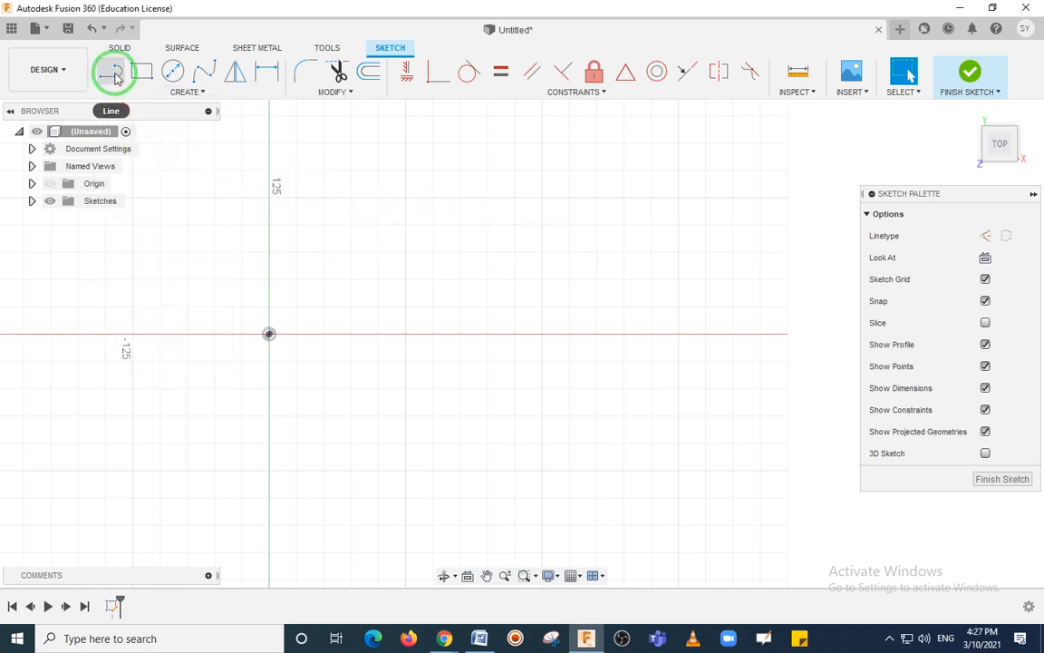
click(113, 77)
click(337, 205)
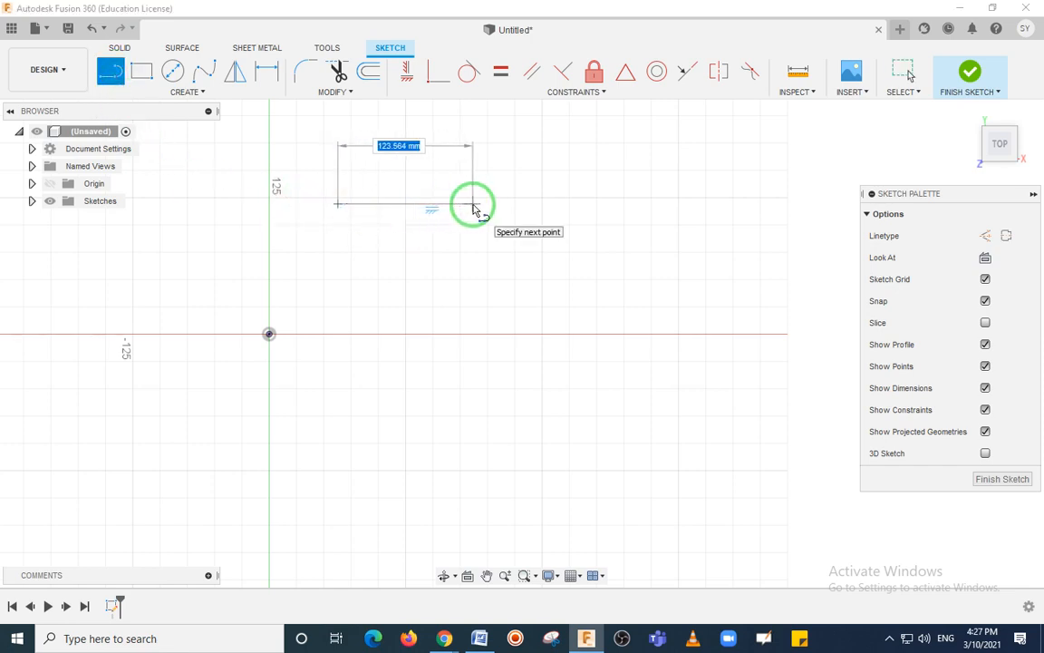
click(472, 205)
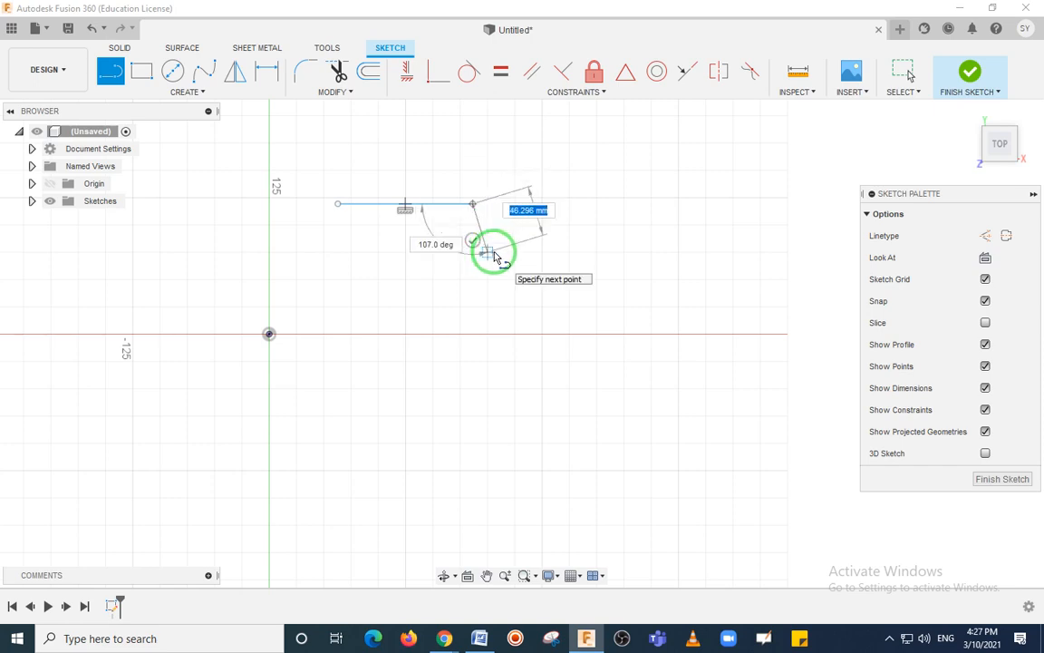
- Draw a semicircular tangent arc of about 69 mm radius from the line's right endpoint, ending directly below it
click(203, 94)
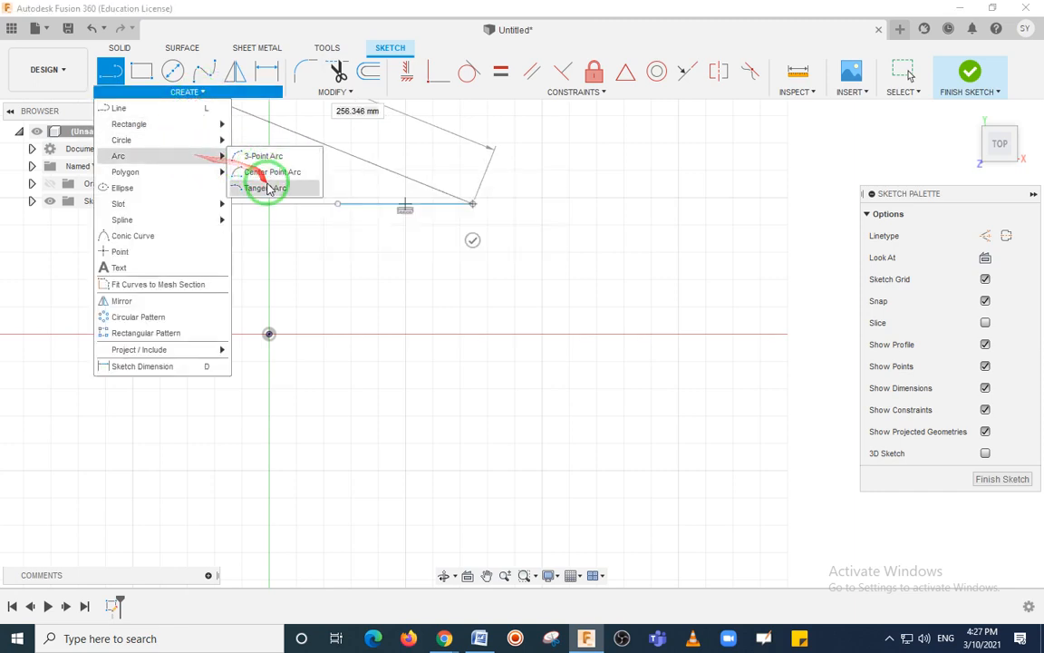
click(266, 190)
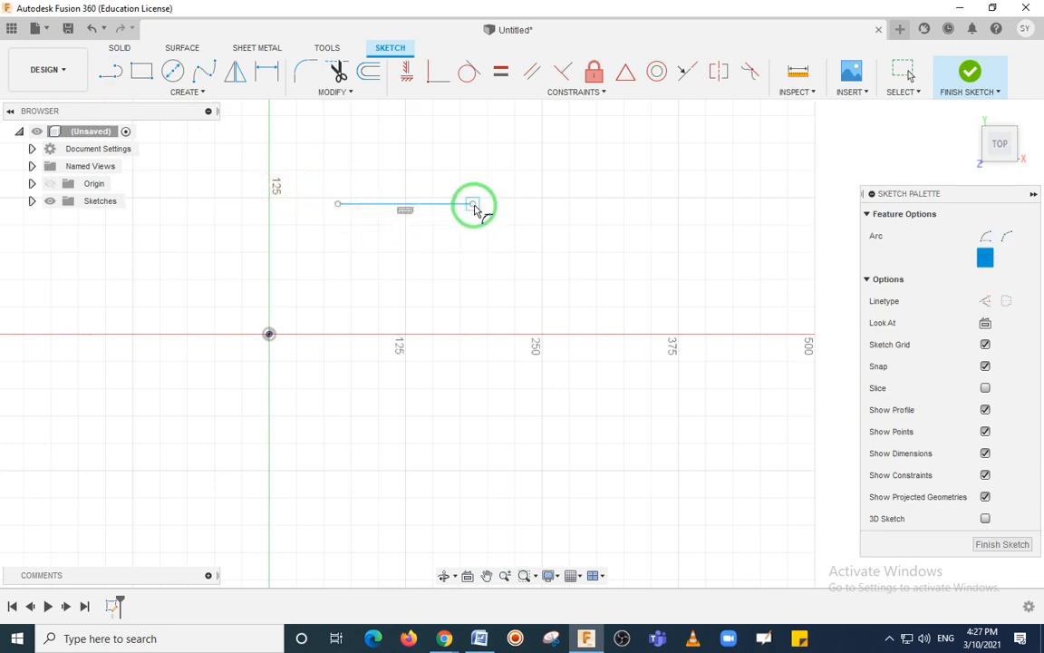
click(472, 205)
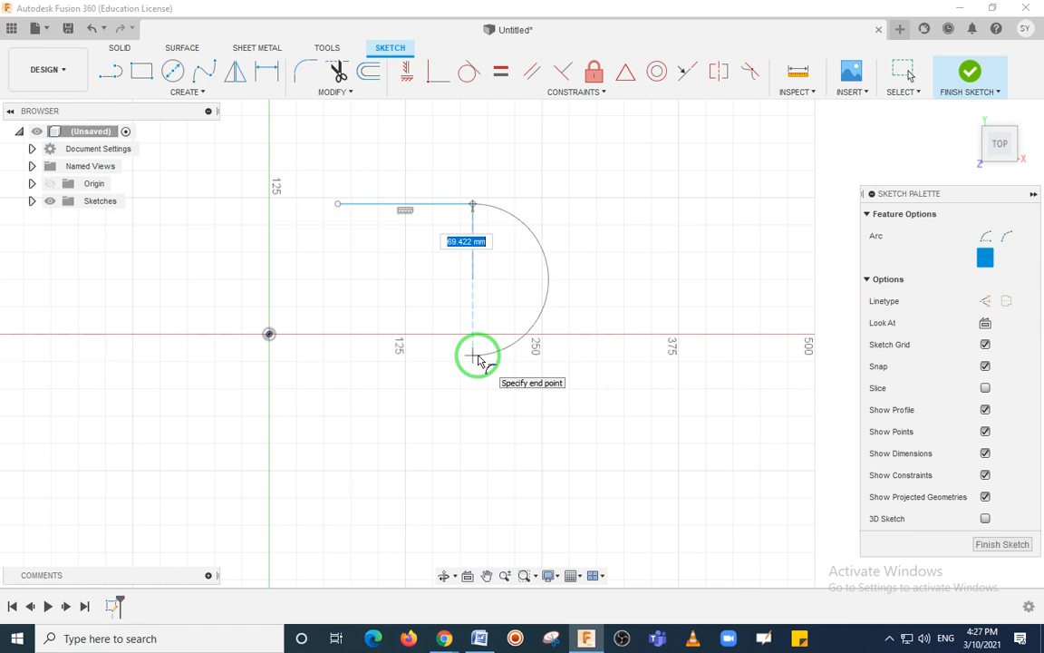
click(477, 359)
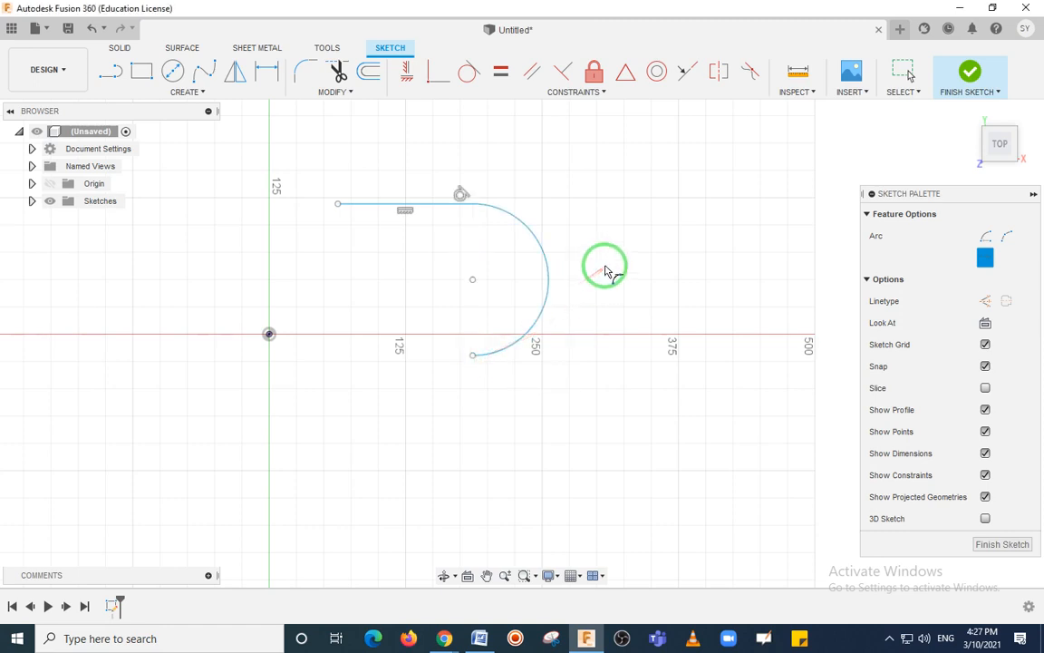
key(Escape)
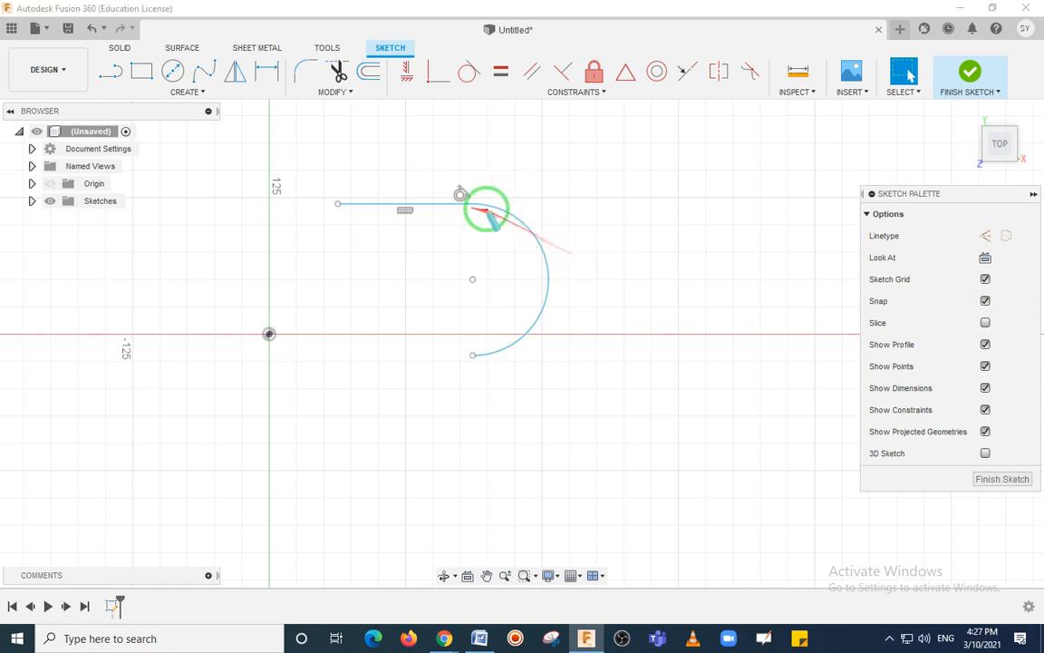
mouse_move(463, 204)
mouse_down()
mouse_move(473, 205)
mouse_move(443, 179)
mouse_move(532, 230)
mouse_move(587, 233)
mouse_move(543, 242)
mouse_move(449, 198)
mouse_move(475, 198)
mouse_move(476, 360)
mouse_up()
click(338, 203)
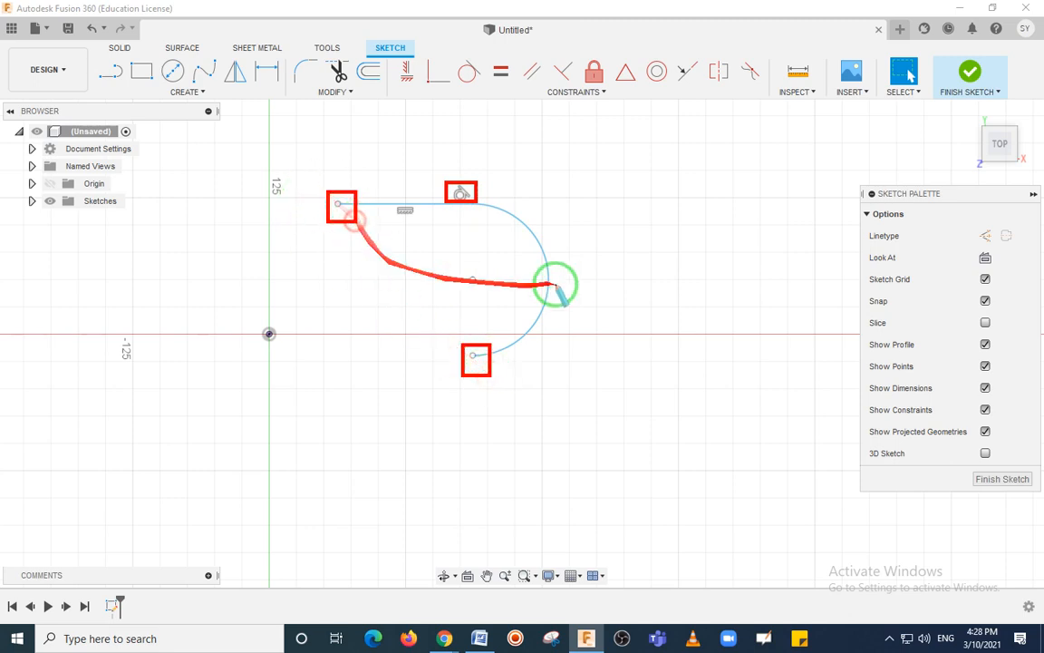
click(473, 279)
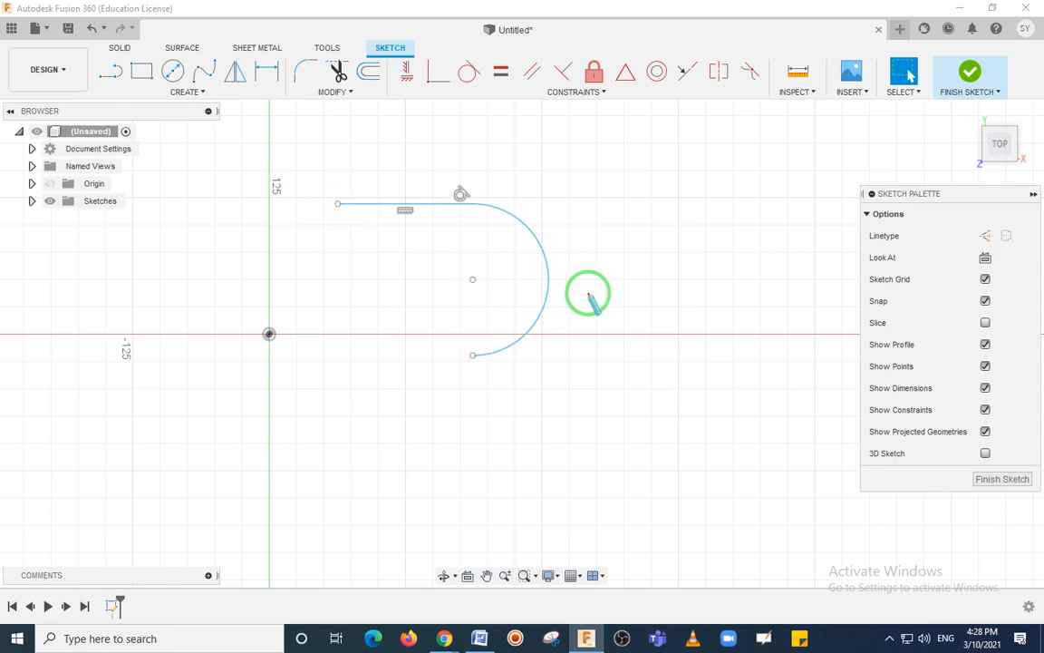
- Delete the line and tangent arc and draw a circumscribed polygon with 5 sides and an 80 mm radius, centred above the positive X axis
mouse_move(313, 185)
mouse_down()
mouse_move(586, 363)
mouse_move(580, 375)
mouse_up()
key(Delete)
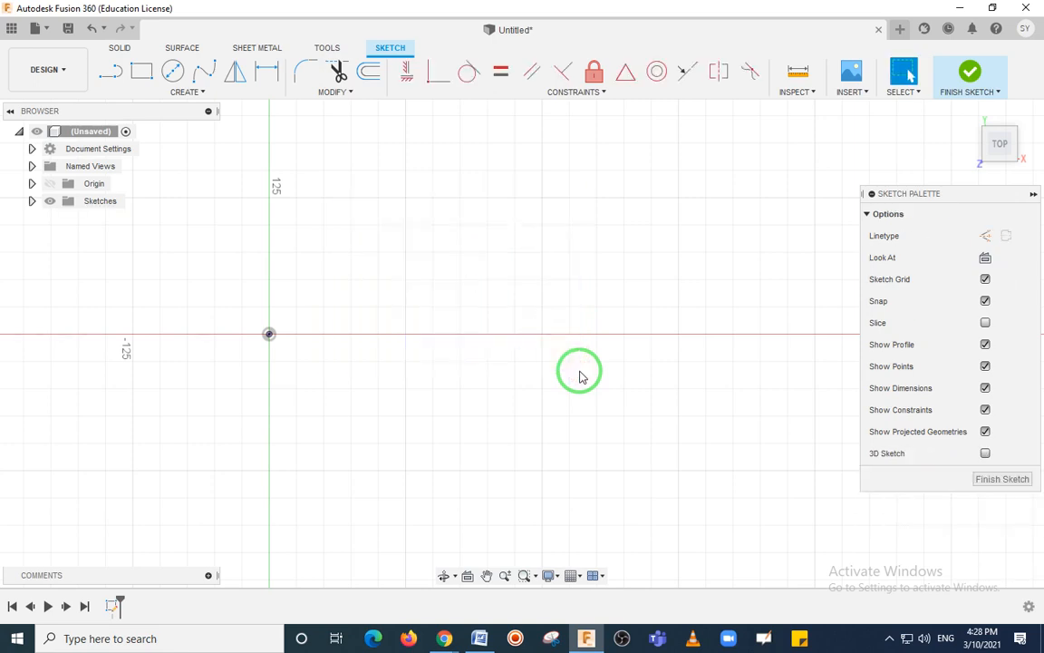
click(199, 92)
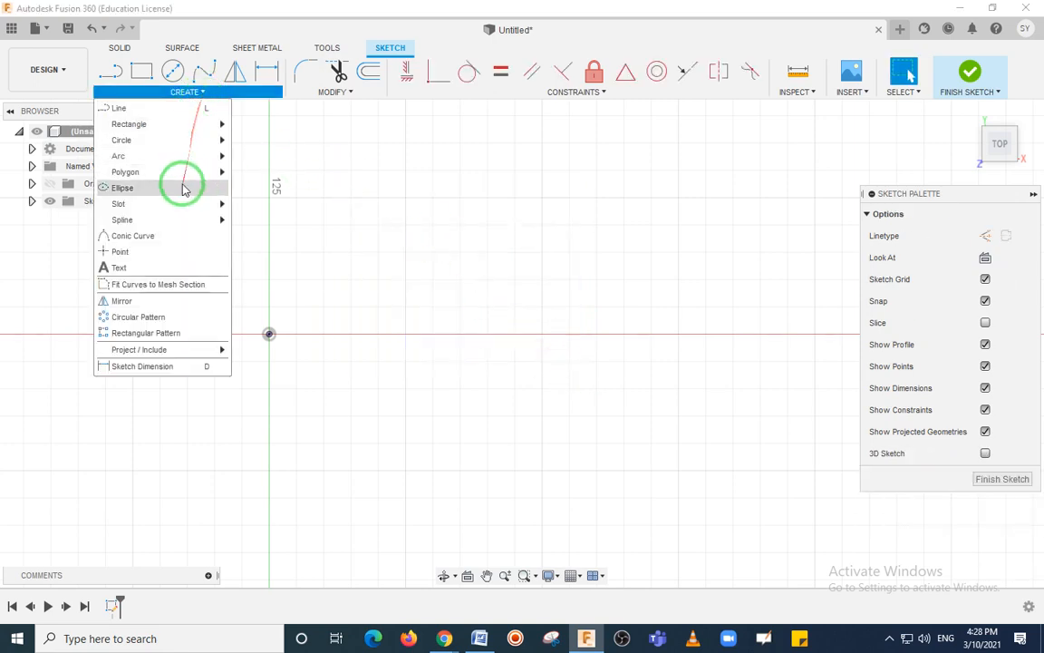
mouse_move(189, 181)
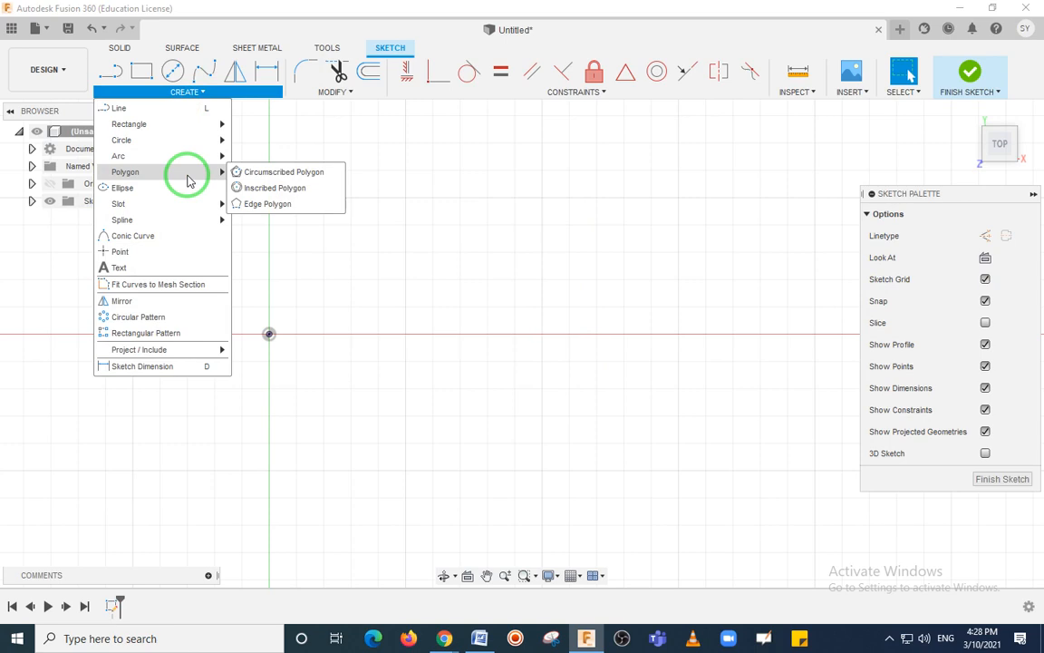
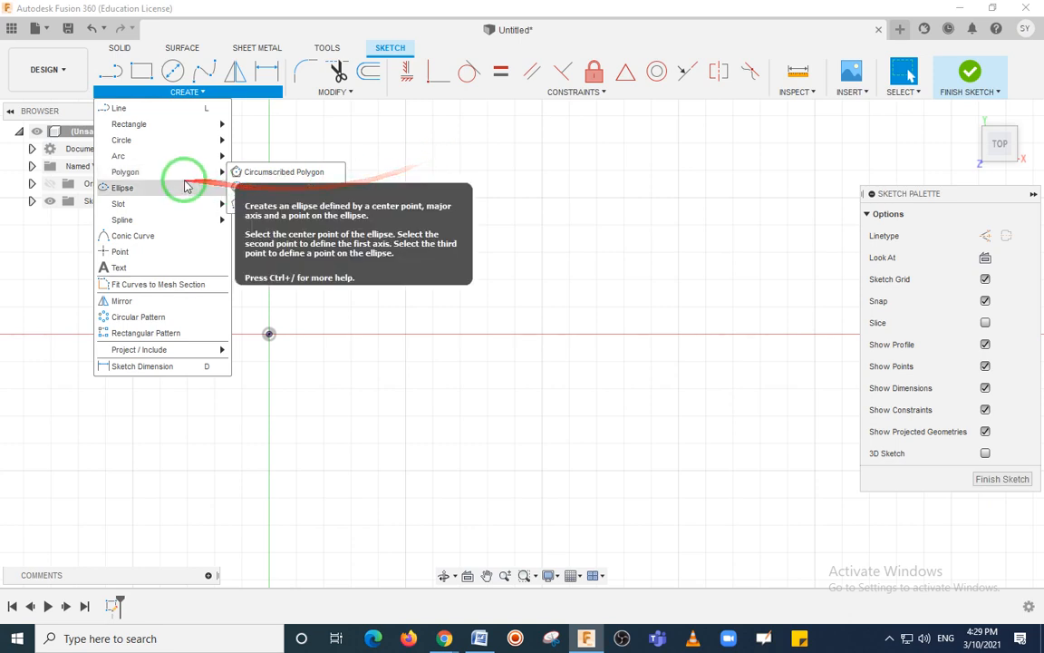
mouse_move(217, 172)
click(288, 172)
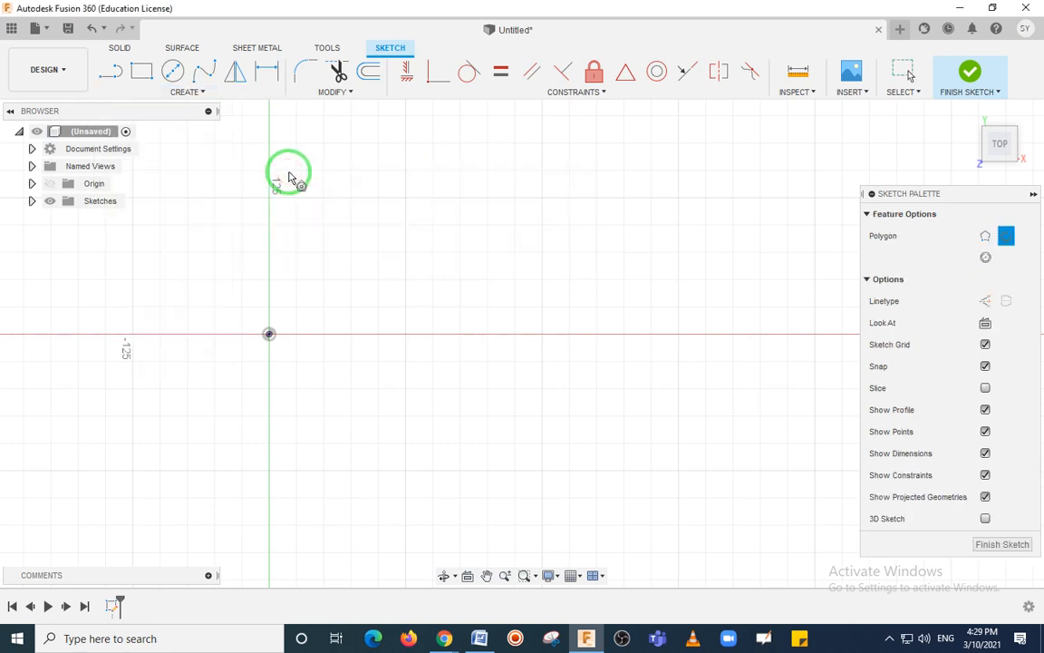
click(455, 257)
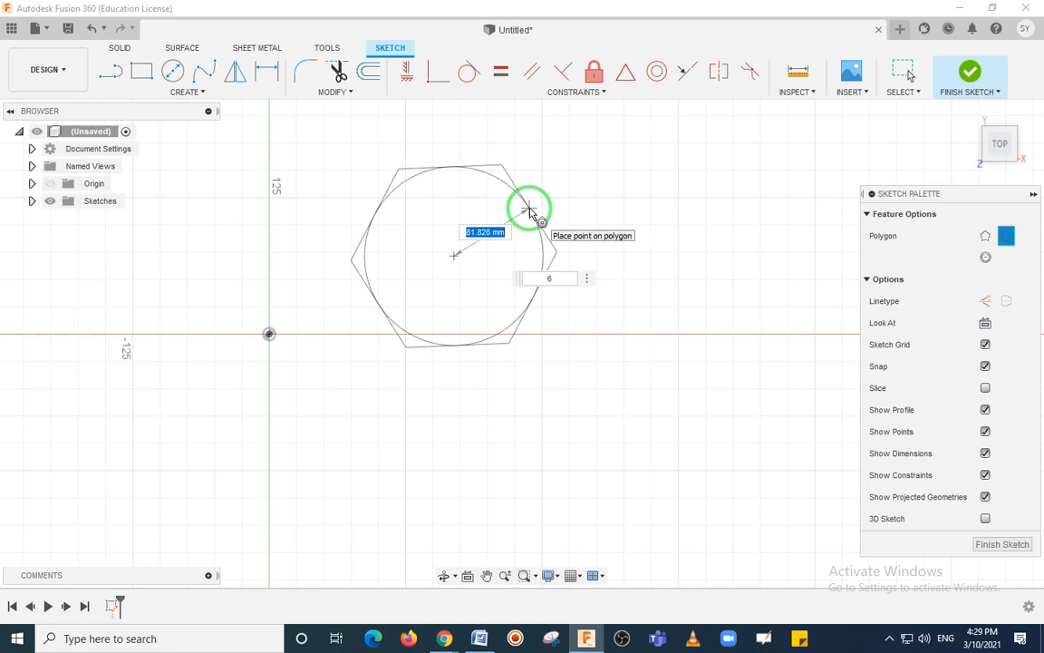
text(80)
key(Tab)
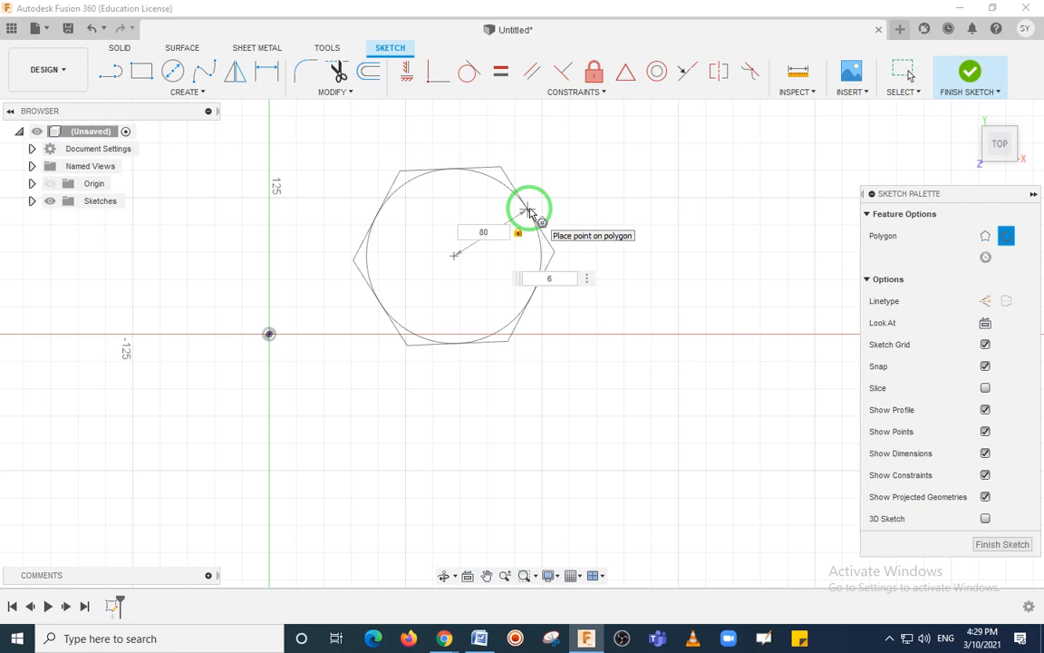
key(ctrl+2)
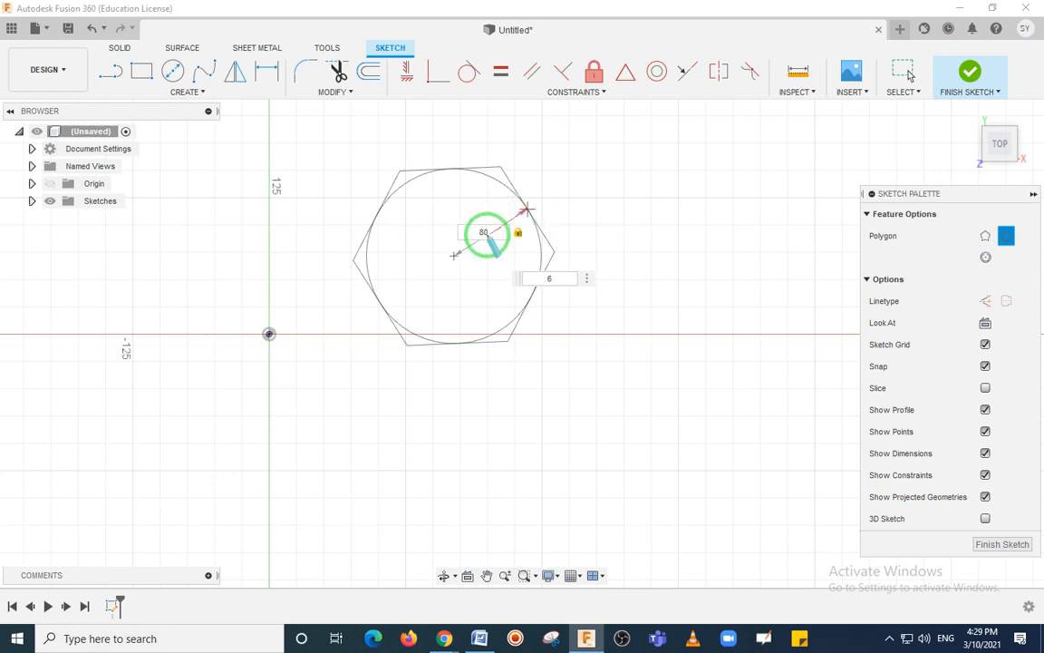
mouse_move(450, 221)
mouse_down()
mouse_move(519, 243)
mouse_move(574, 292)
mouse_move(597, 293)
mouse_up()
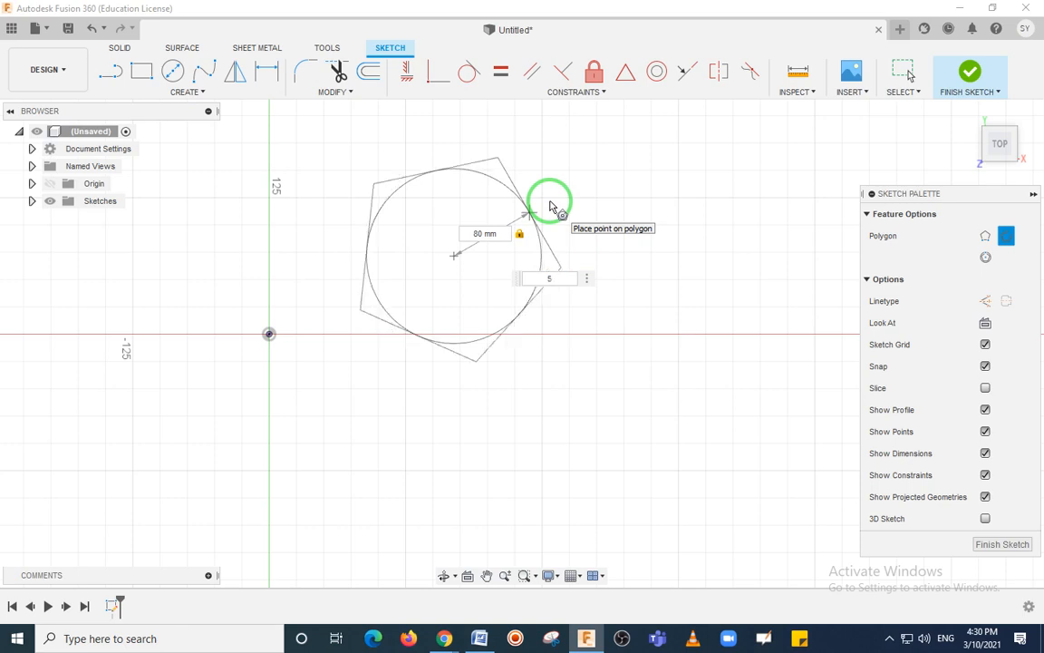
click(550, 207)
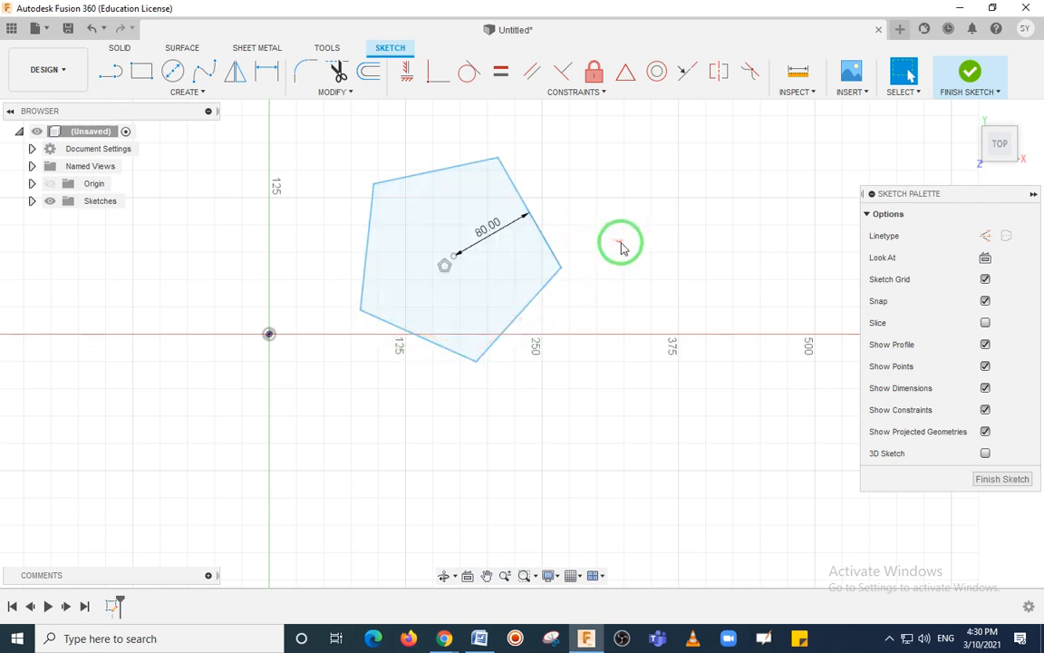
- Delete the pentagon and draw an inscribed polygon with 6 sides and an 80 mm radius, centred above the positive X axis
drag(324, 139, 578, 387)
key(Delete)
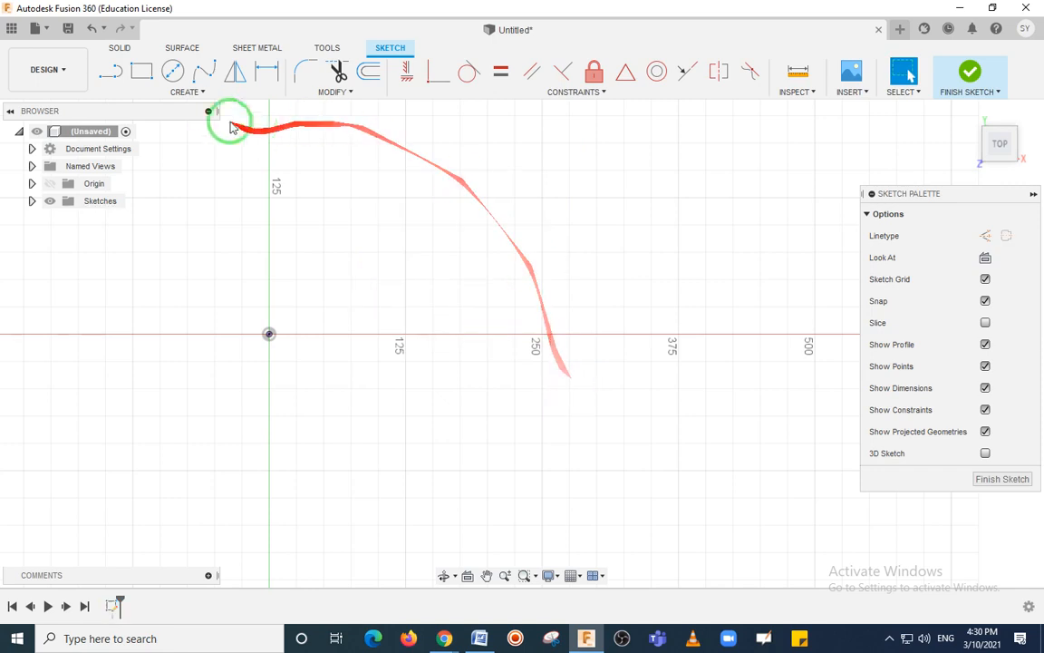
click(205, 93)
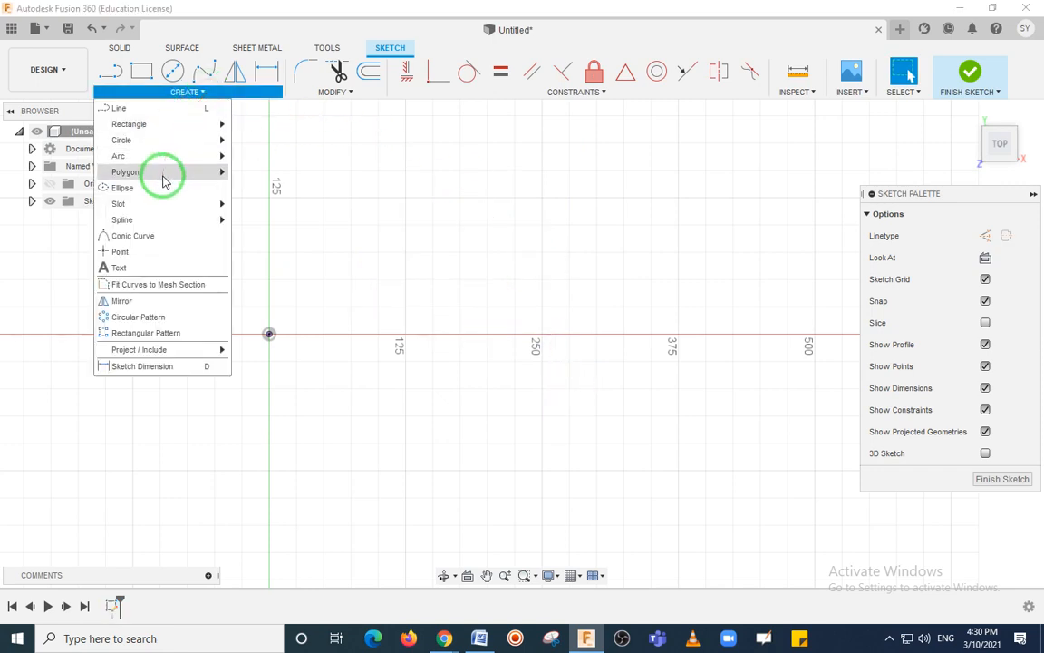
mouse_move(203, 180)
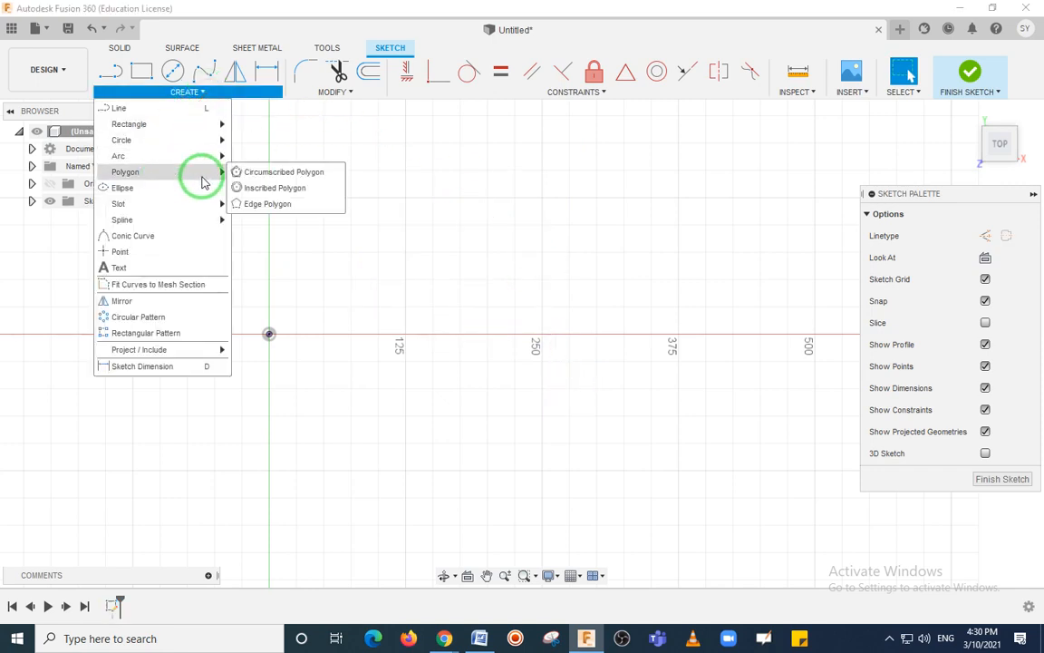
click(304, 191)
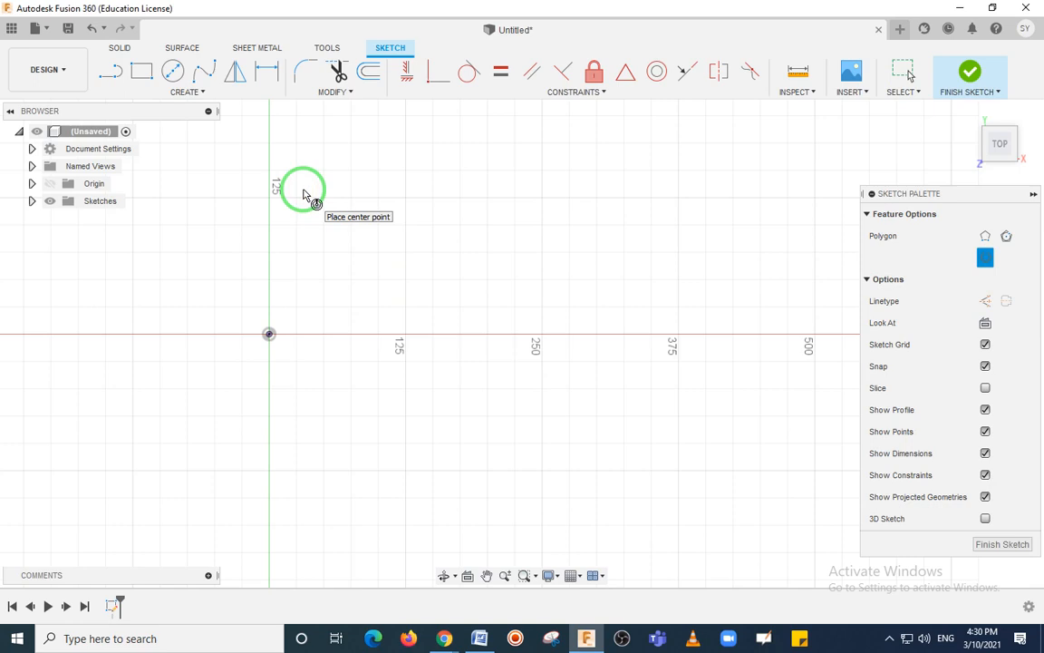
click(459, 233)
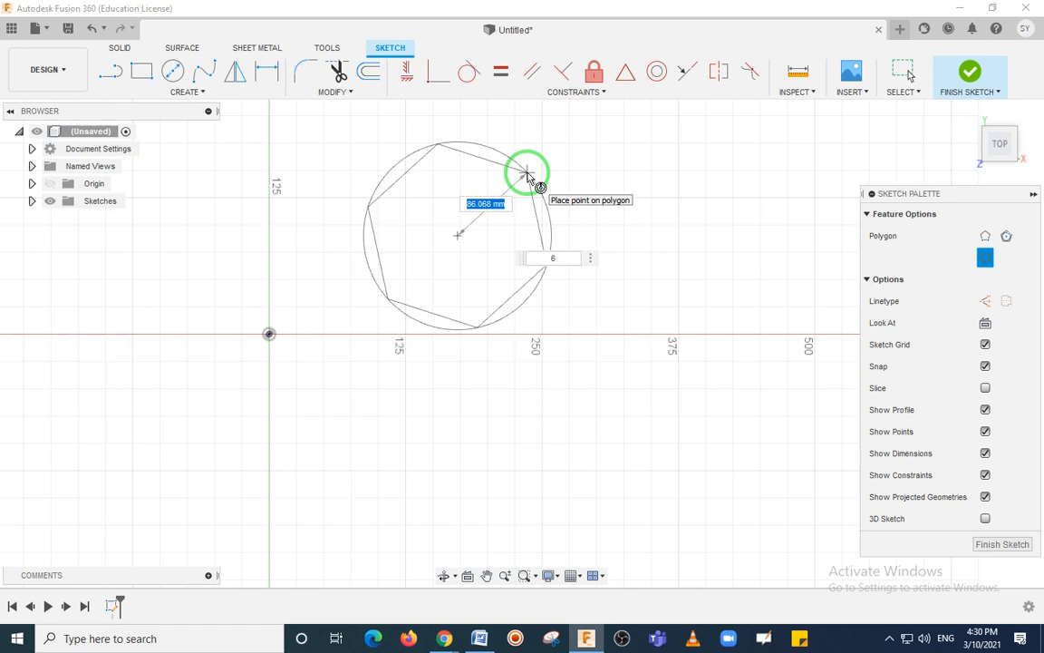
text(80)
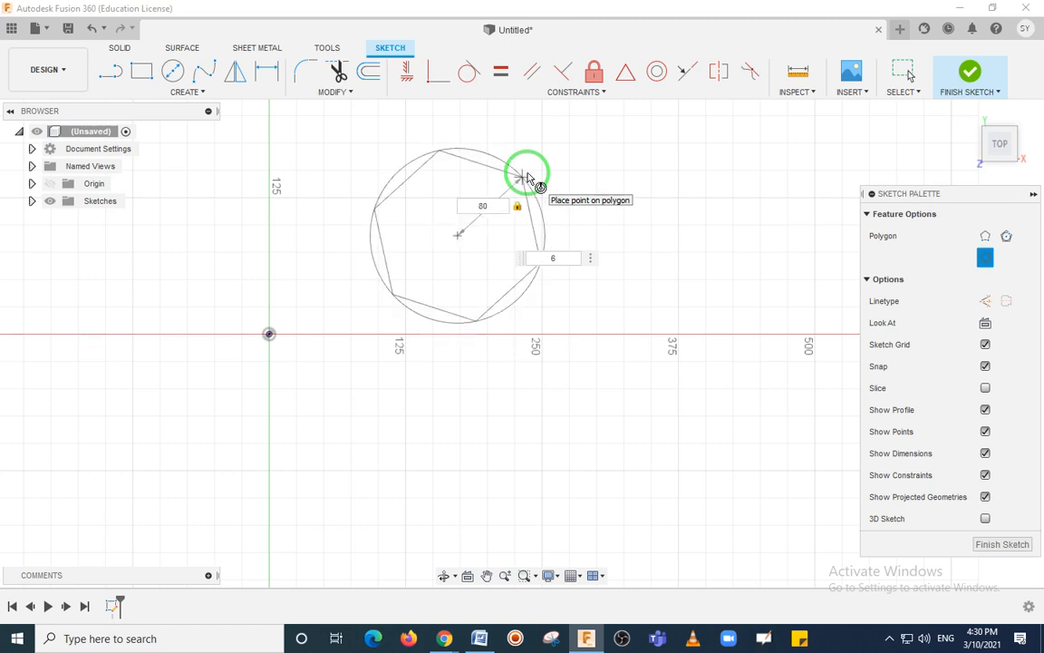
key(Tab)
text(6)
click(527, 176)
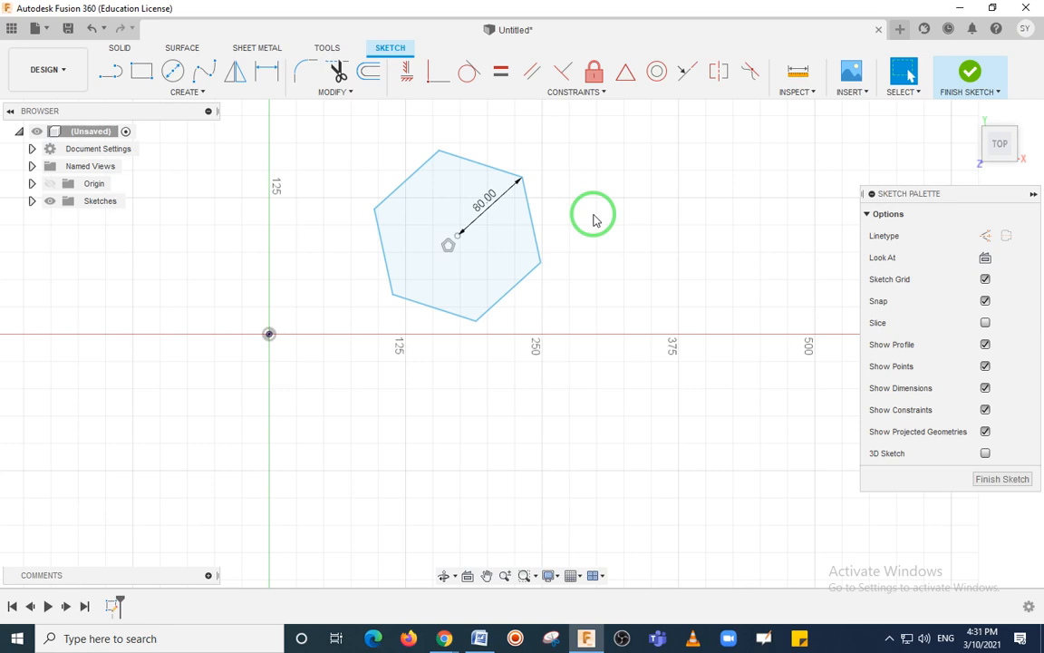
- Delete the hexagon and begin an edge polygon with a horizontal first edge about 82 mm long above the positive X axis
drag(342, 131, 576, 331)
key(Delete)
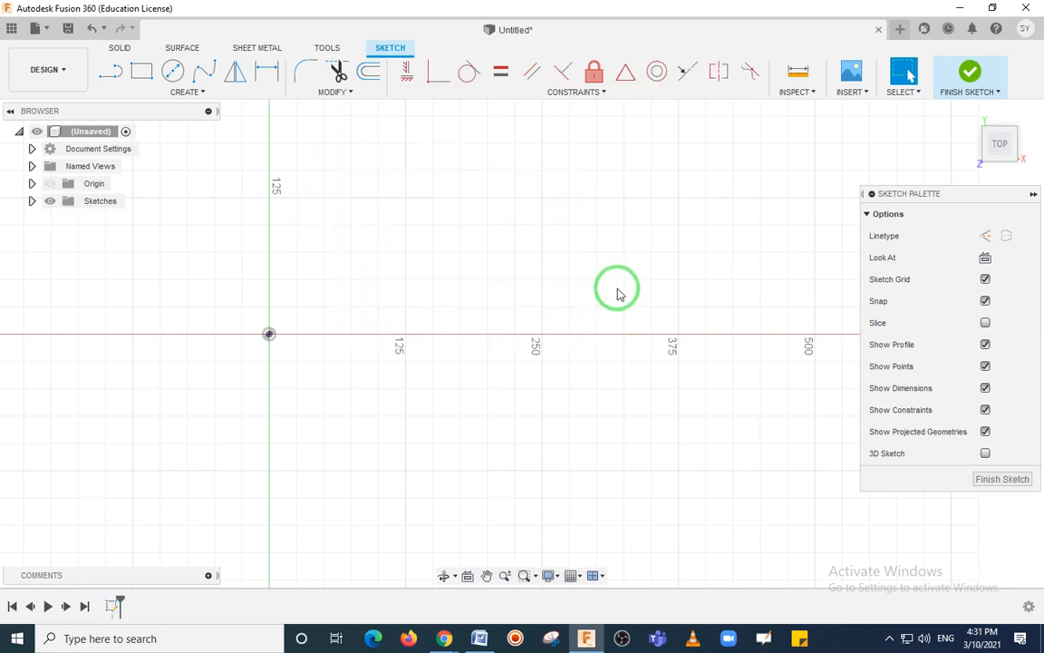
click(202, 93)
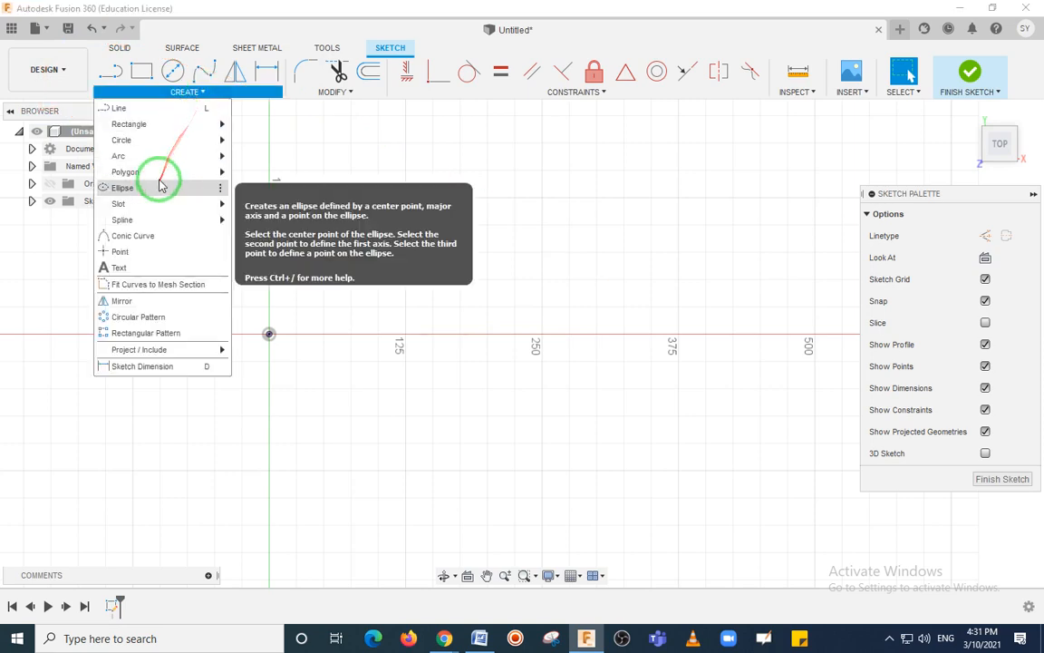
mouse_move(159, 172)
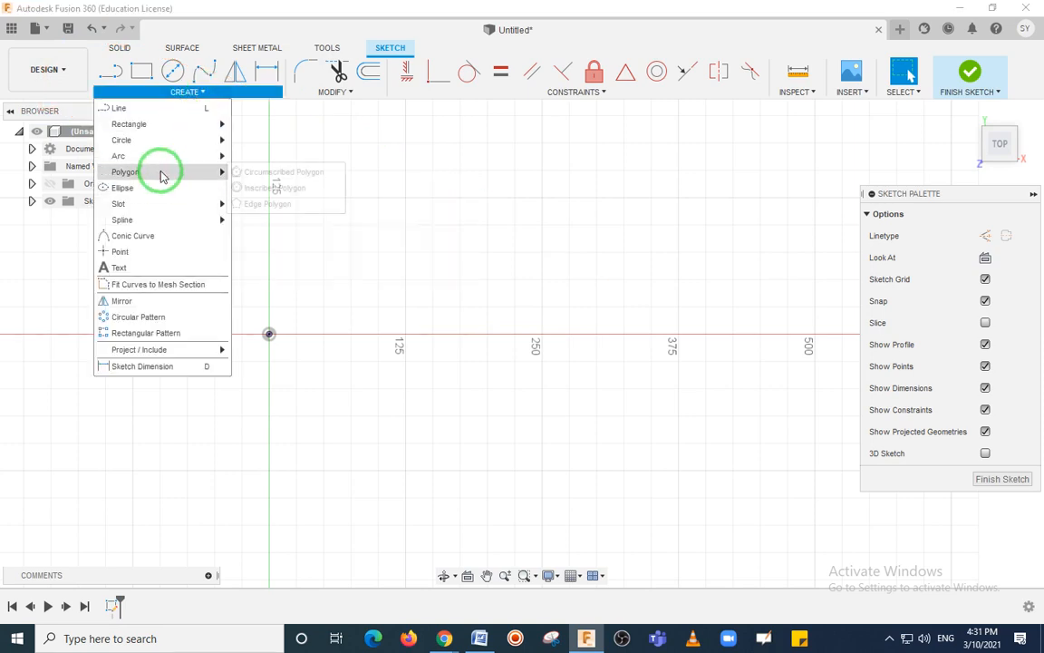
click(277, 205)
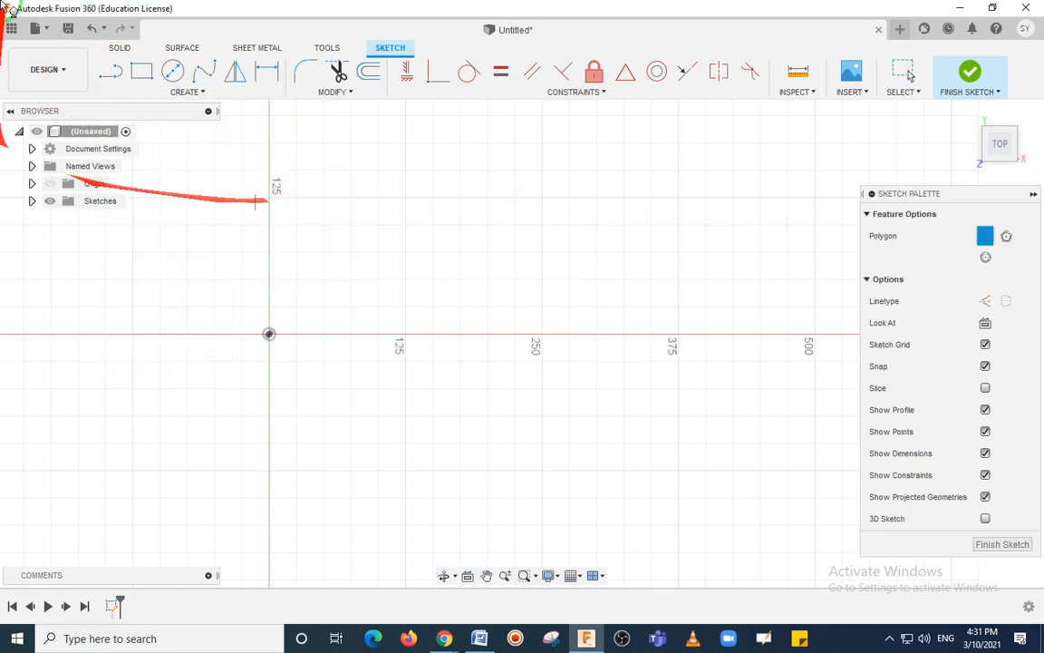
click(350, 253)
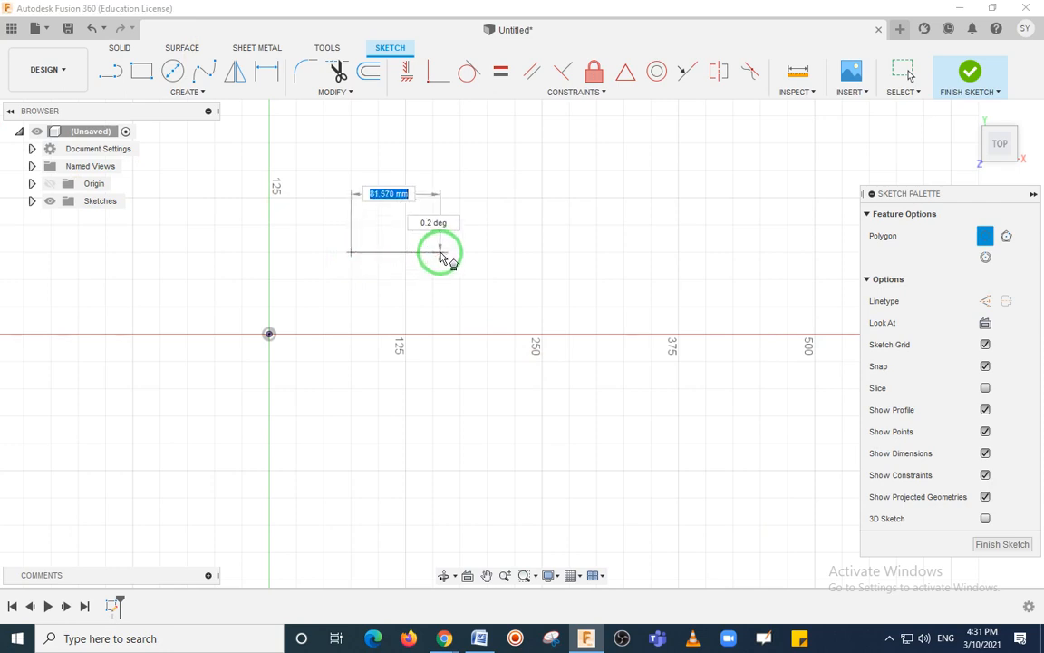
click(440, 253)
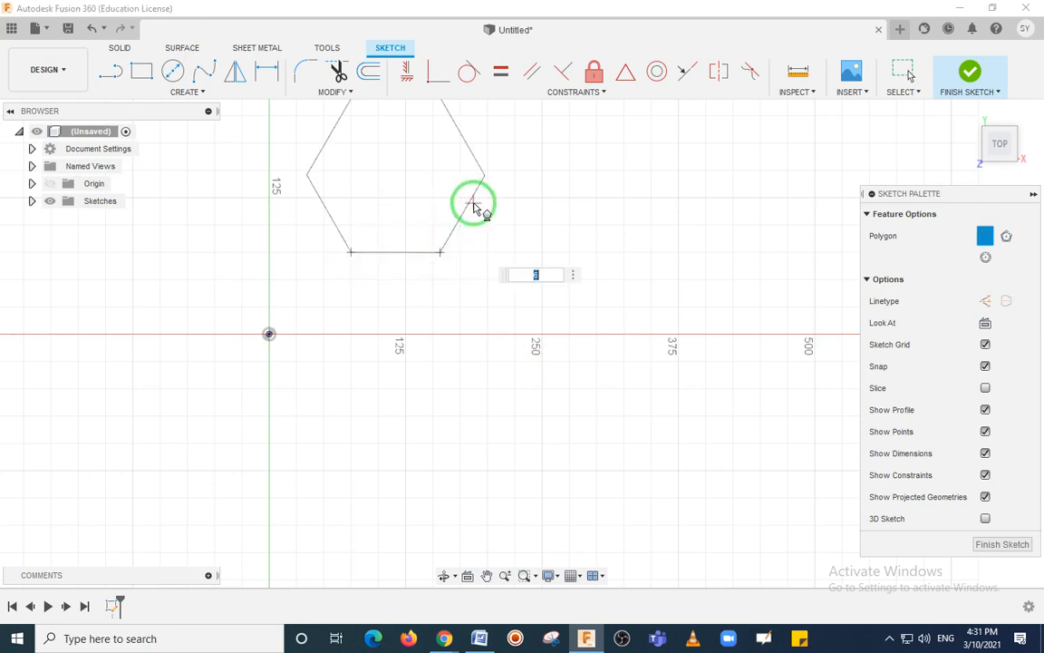
- Give the edge polygon 8 sides and complete it on the upper side of its first edge
scroll(474, 206, up, 1)
scroll(473, 205, down, 1)
middle_drag(473, 204, 494, 278)
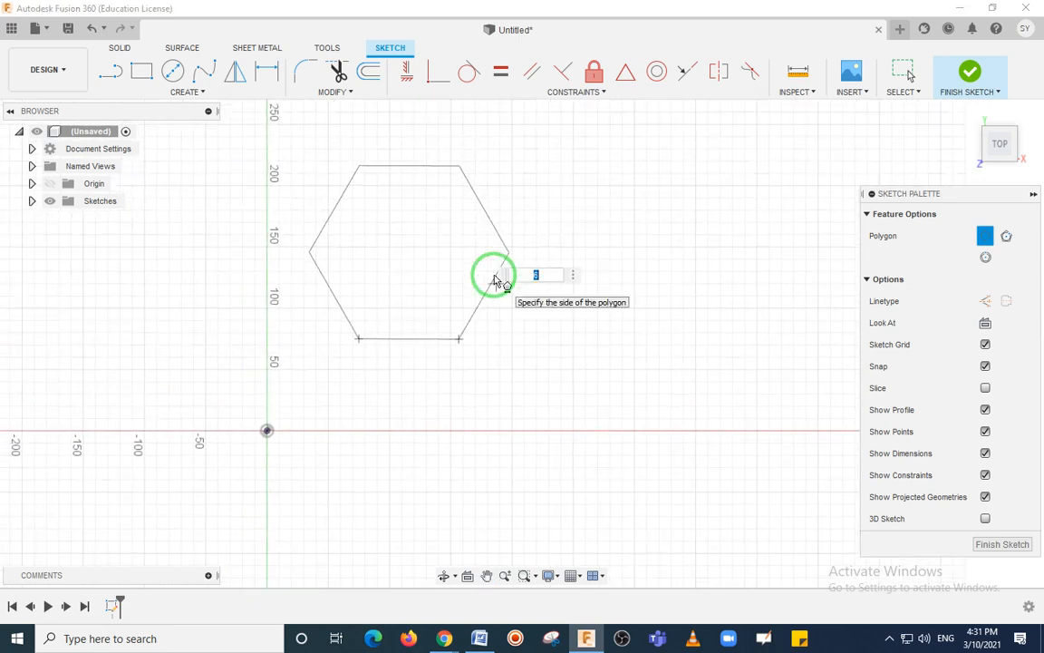
drag(342, 327, 373, 348)
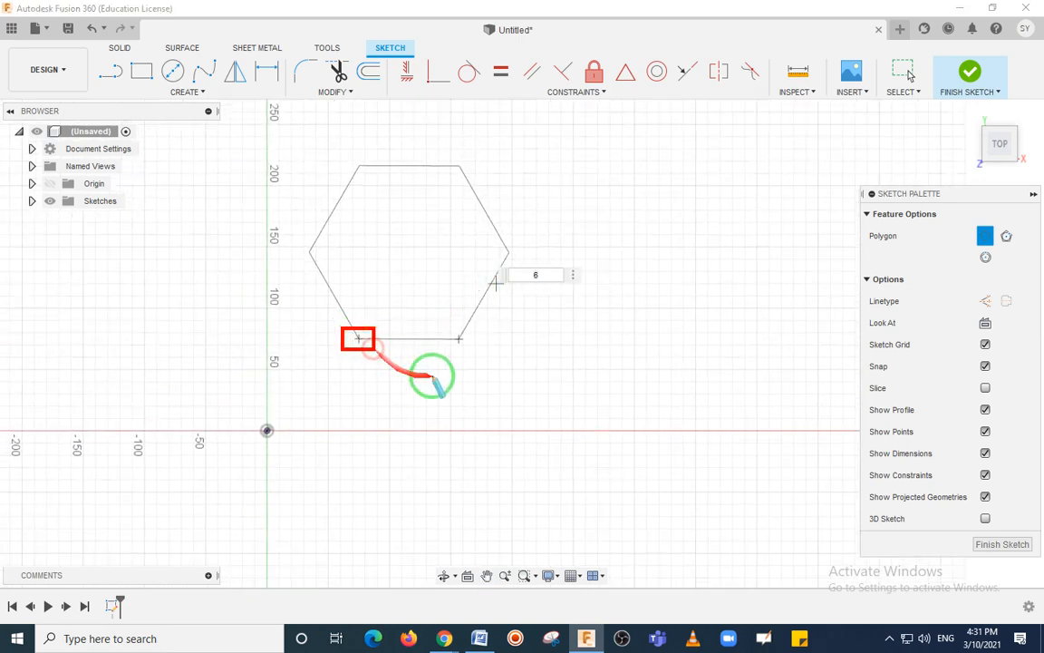
drag(446, 327, 469, 356)
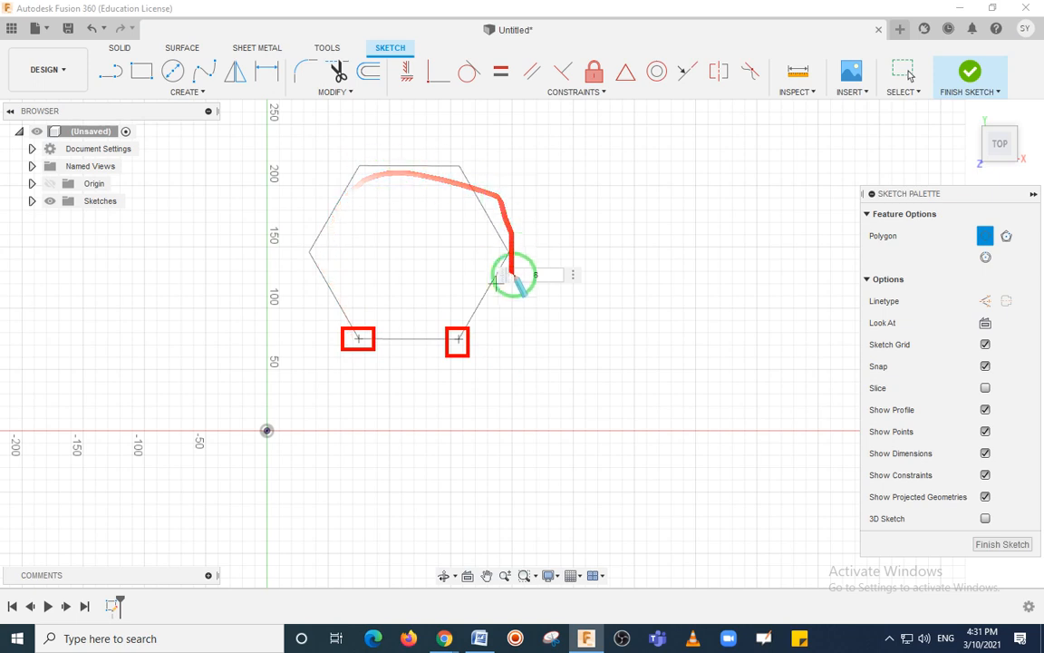
drag(485, 254, 582, 291)
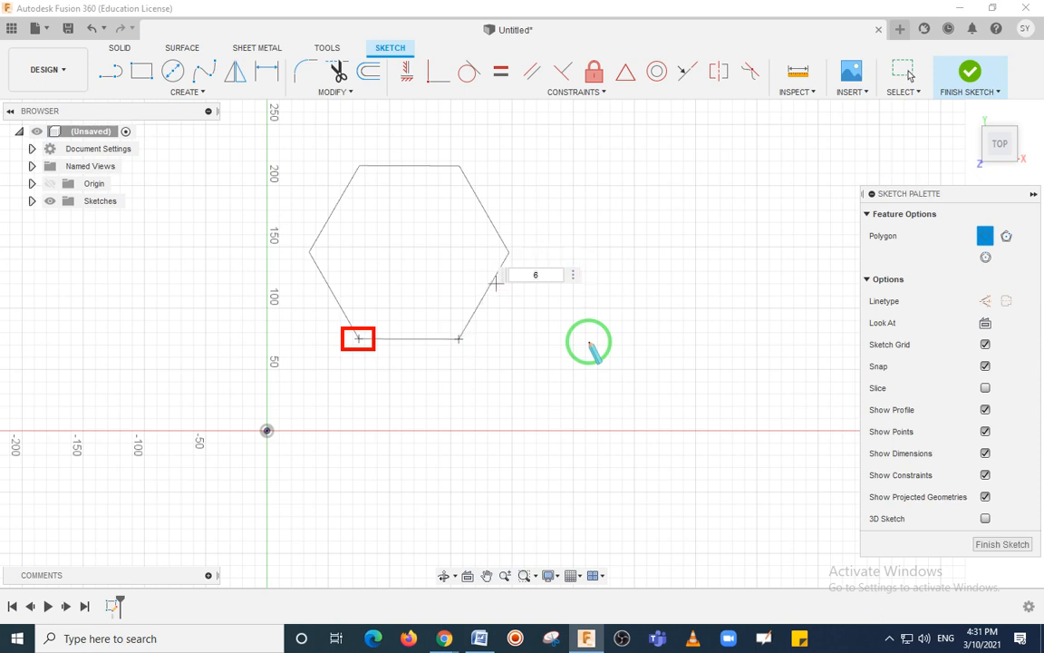
double_click(544, 275)
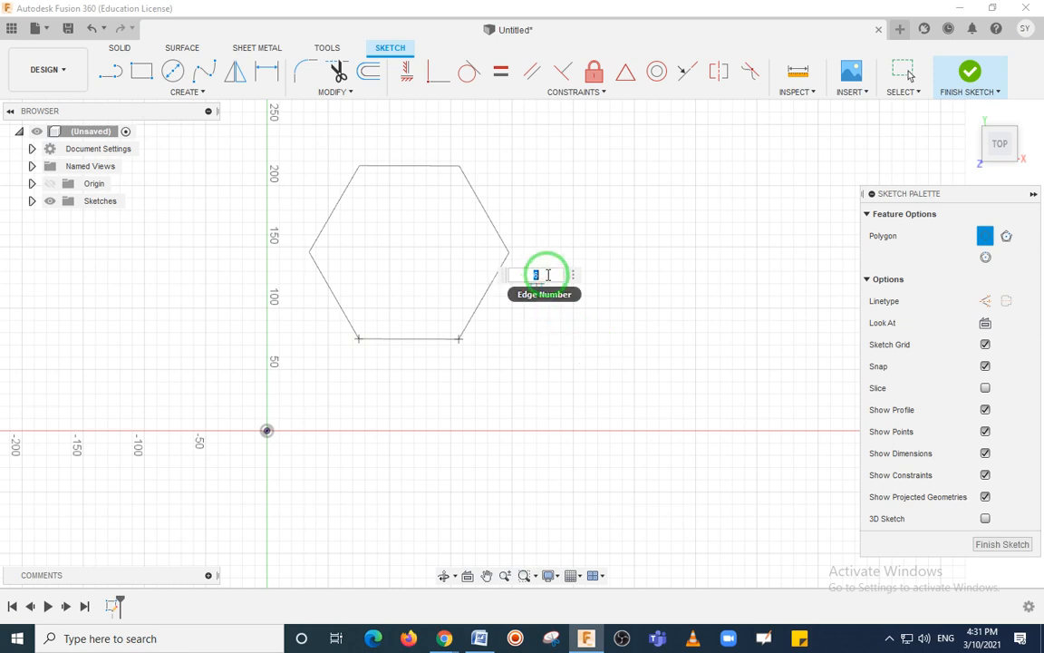
key(Return)
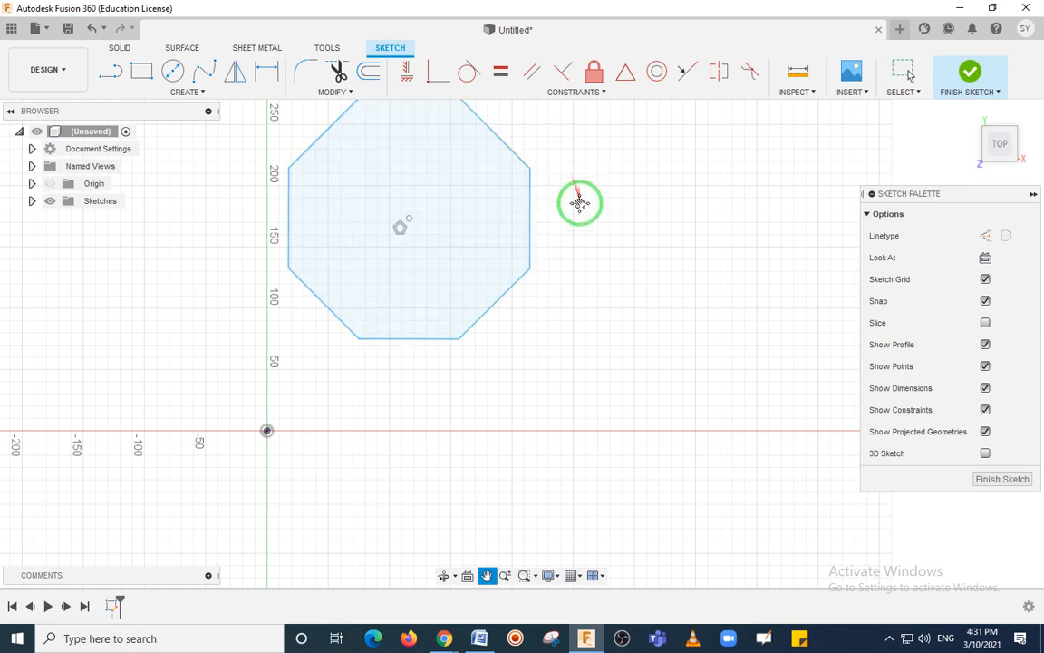
drag(578, 202, 578, 247)
key(Escape)
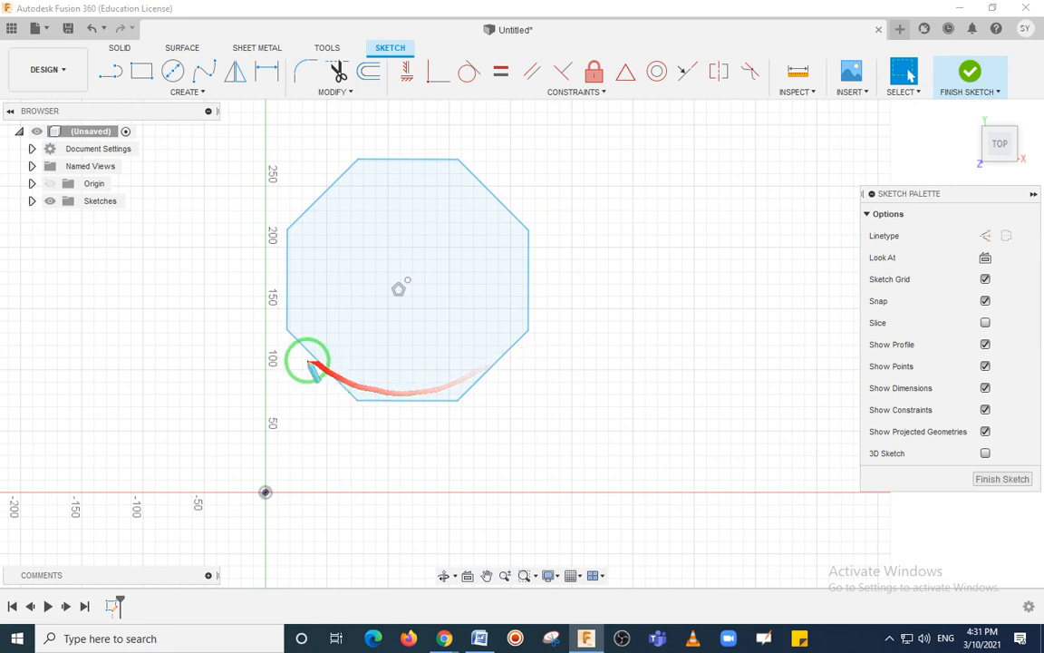
drag(280, 320, 298, 339)
drag(346, 389, 365, 407)
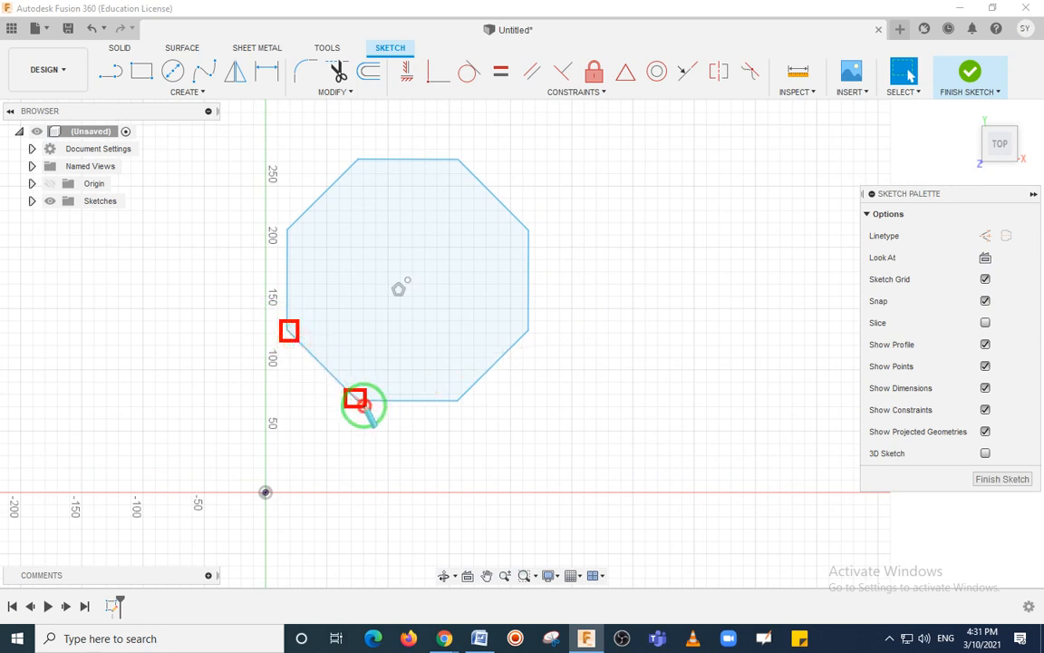
drag(445, 392, 462, 409)
drag(517, 323, 534, 342)
drag(519, 221, 542, 243)
drag(447, 151, 470, 171)
drag(346, 151, 379, 170)
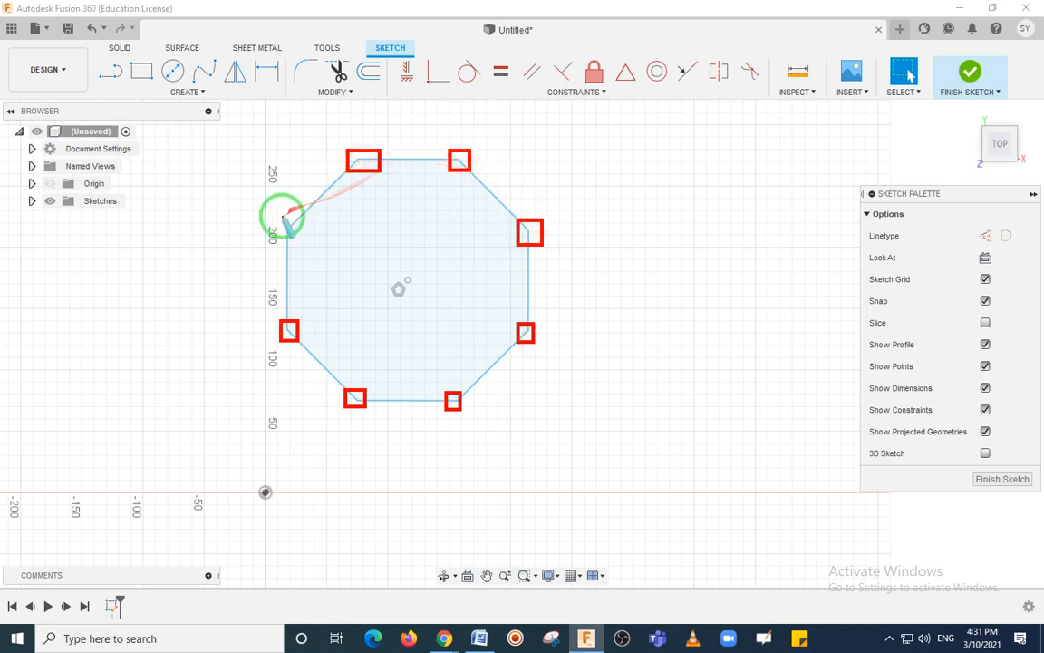
drag(275, 219, 299, 242)
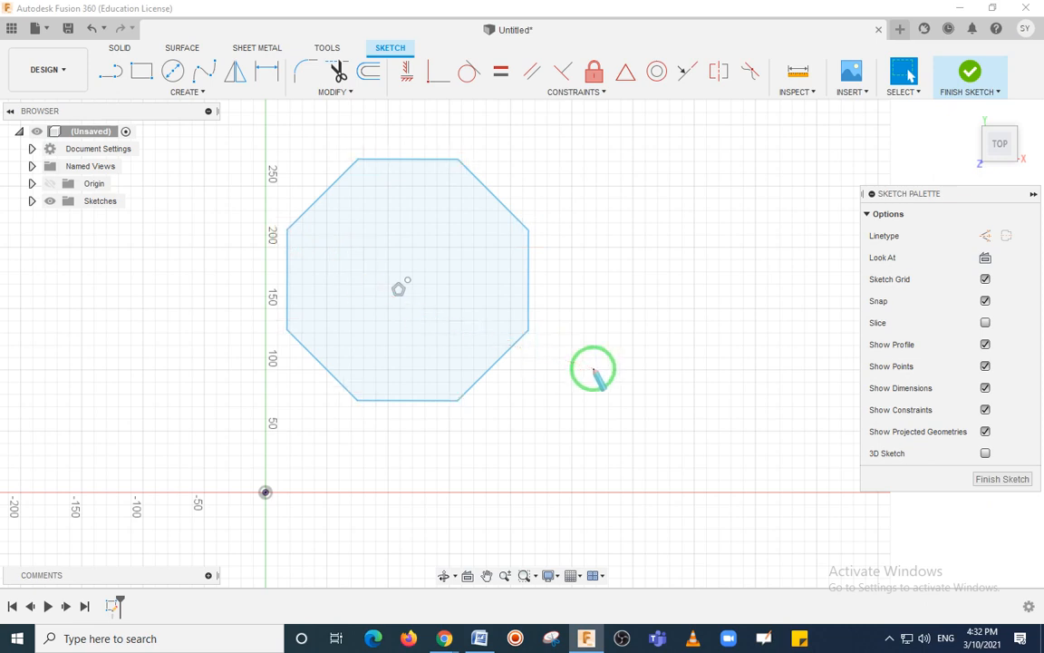
- Delete the whole octagon from the sketch
mouse_move(264, 133)
mouse_down()
mouse_move(531, 420)
mouse_move(551, 423)
mouse_up()
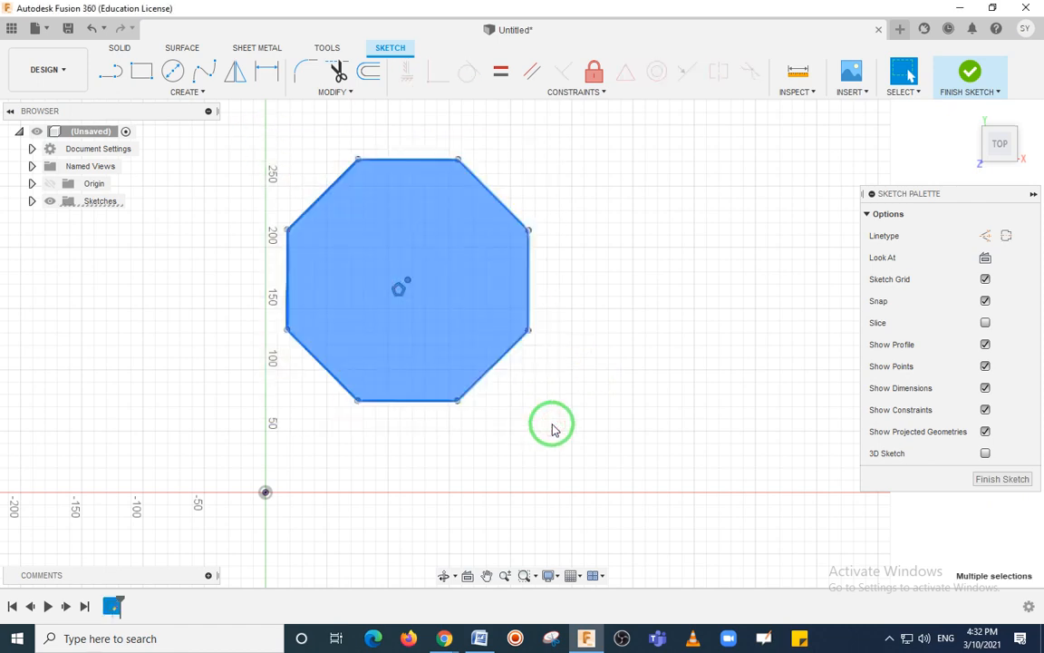
key(Delete)
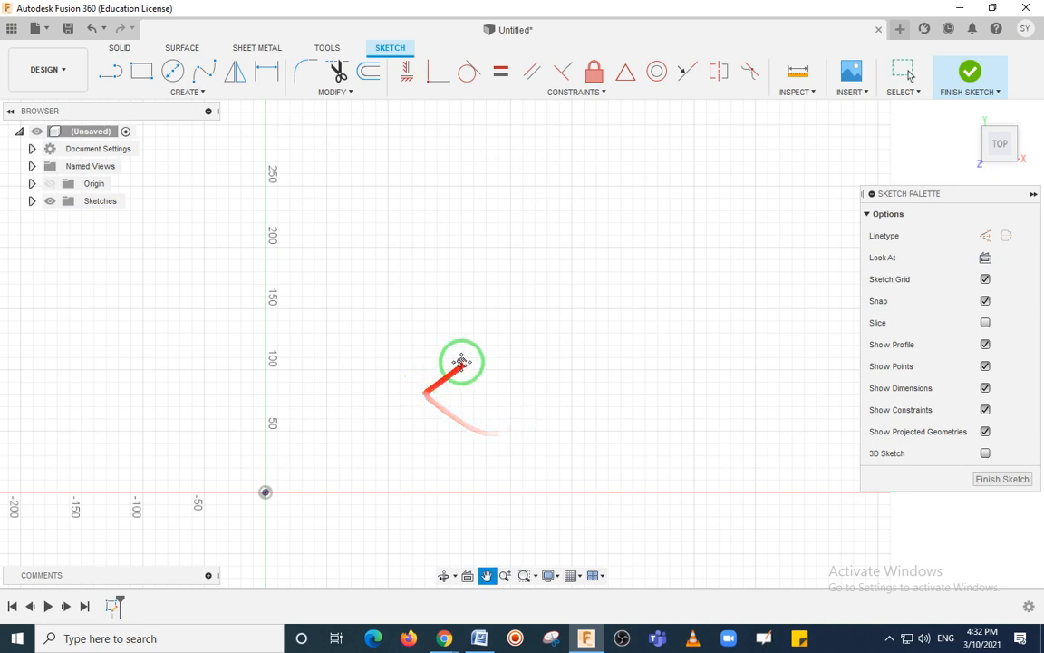
middle_drag(443, 372, 522, 307)
click(203, 92)
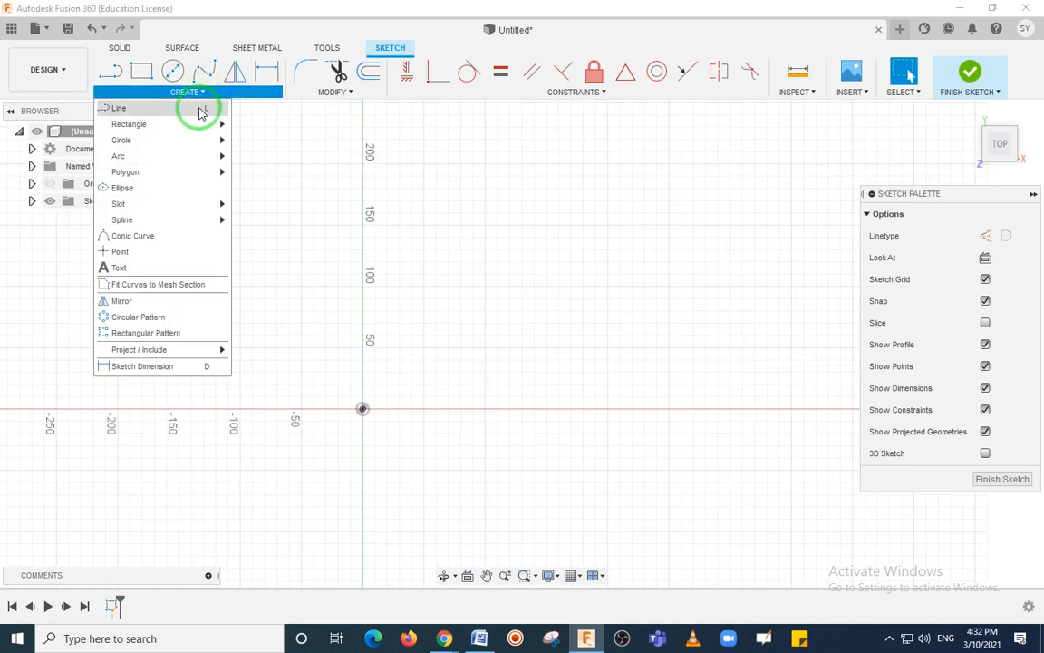
click(158, 190)
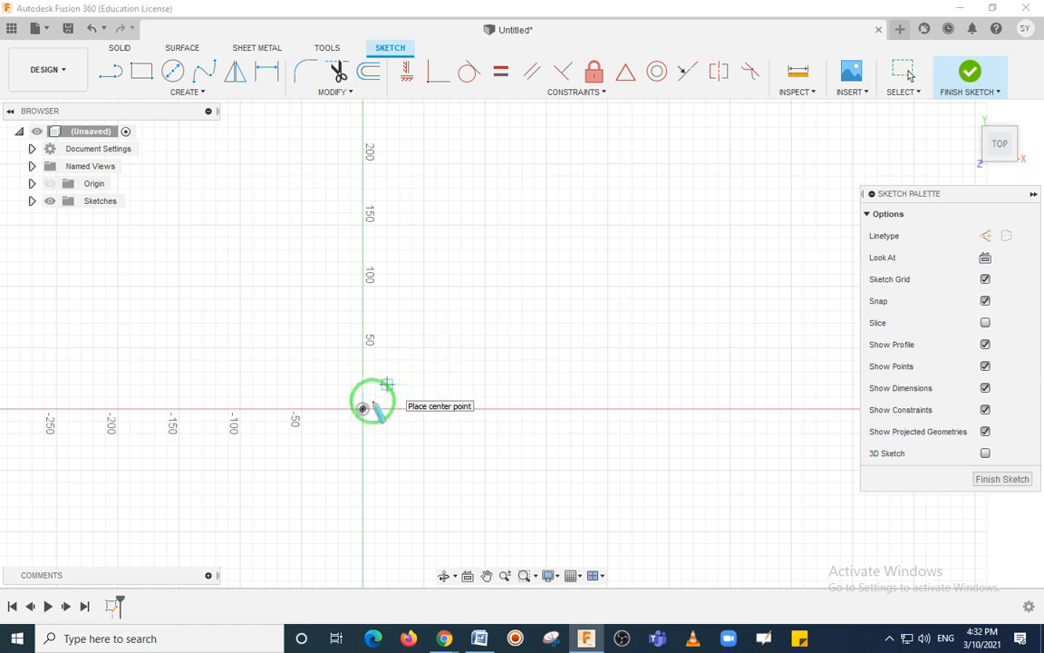
click(362, 408)
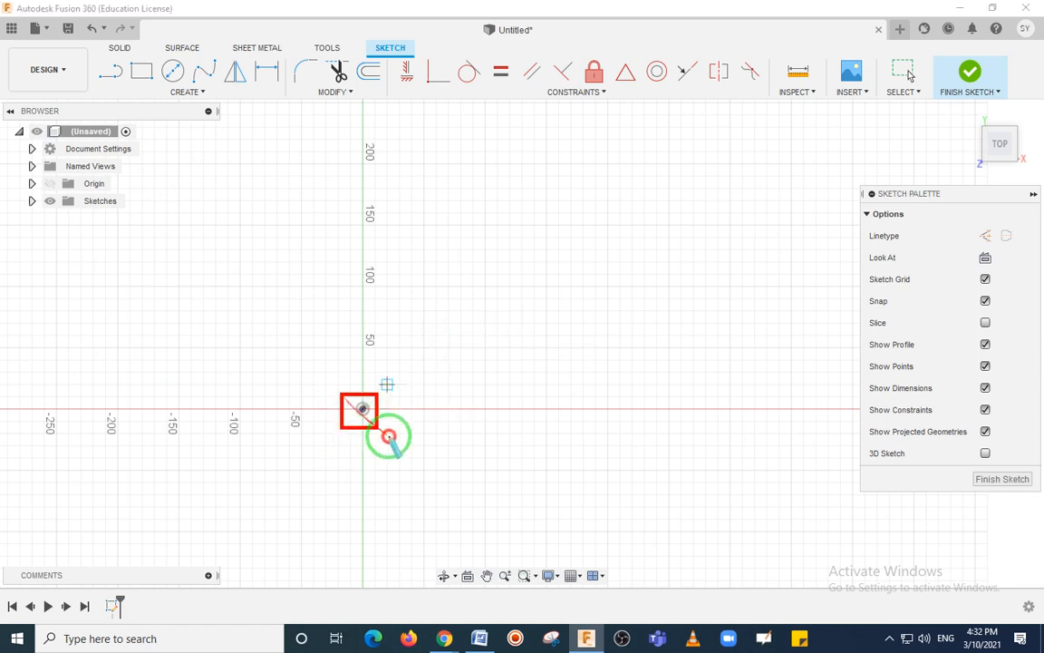
click(362, 409)
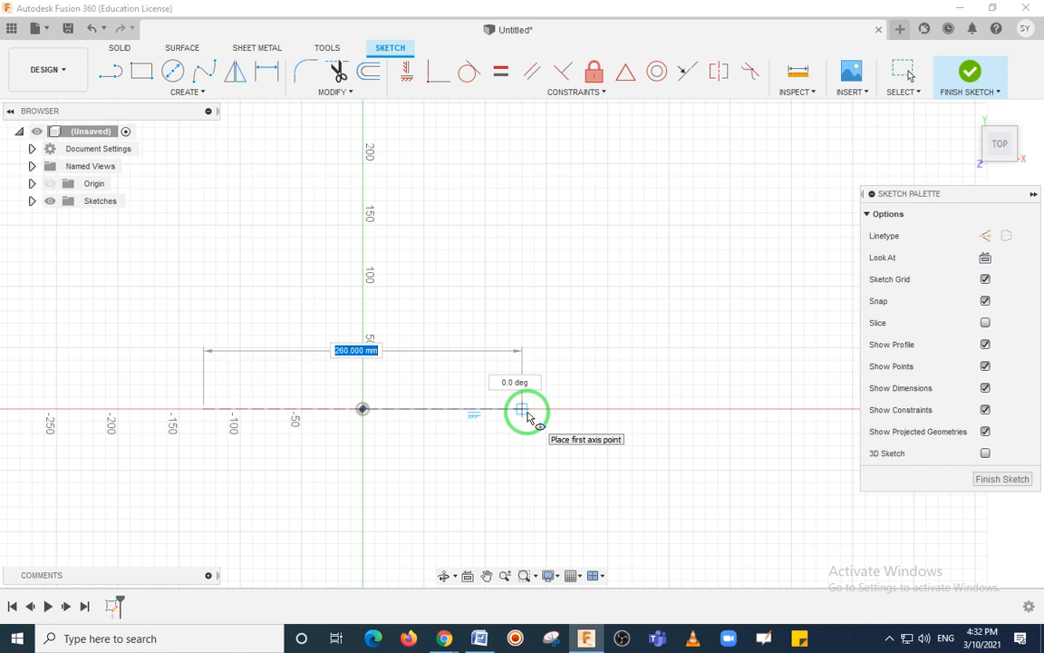
key(Escape)
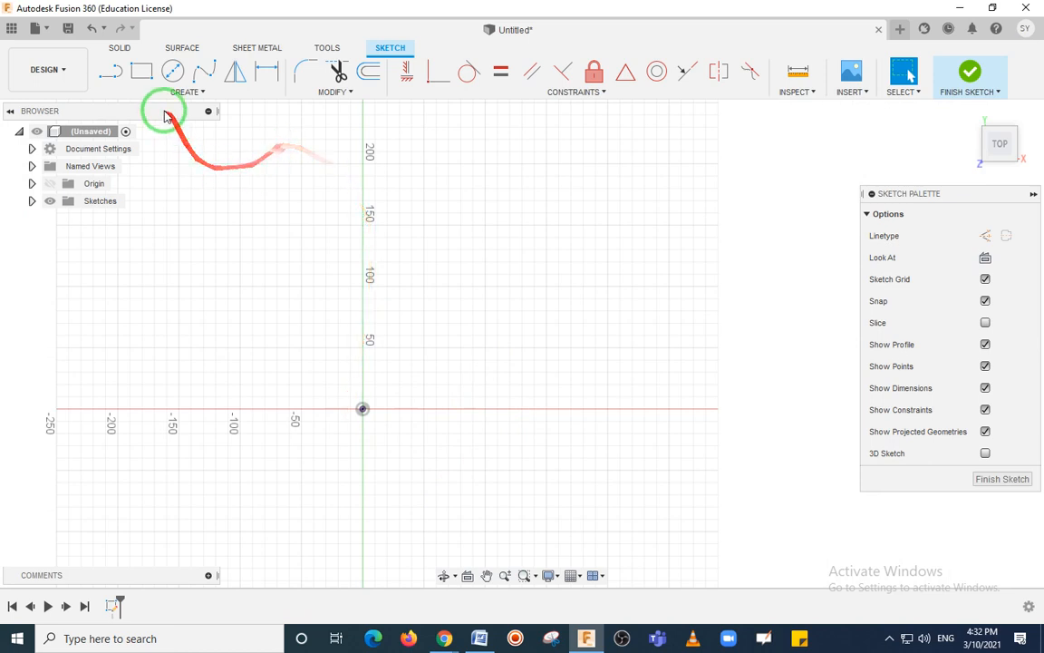
- Draw an ellipse centred on the origin, 260 mm long along the X axis and about 71 mm high along the Y axis
click(205, 94)
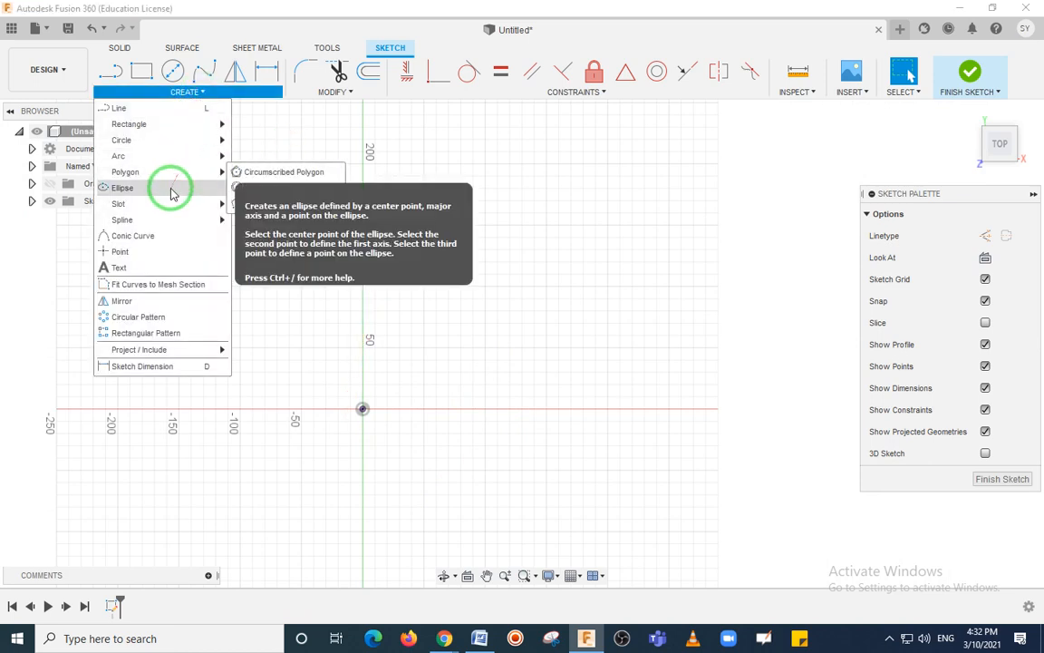
click(172, 190)
click(363, 408)
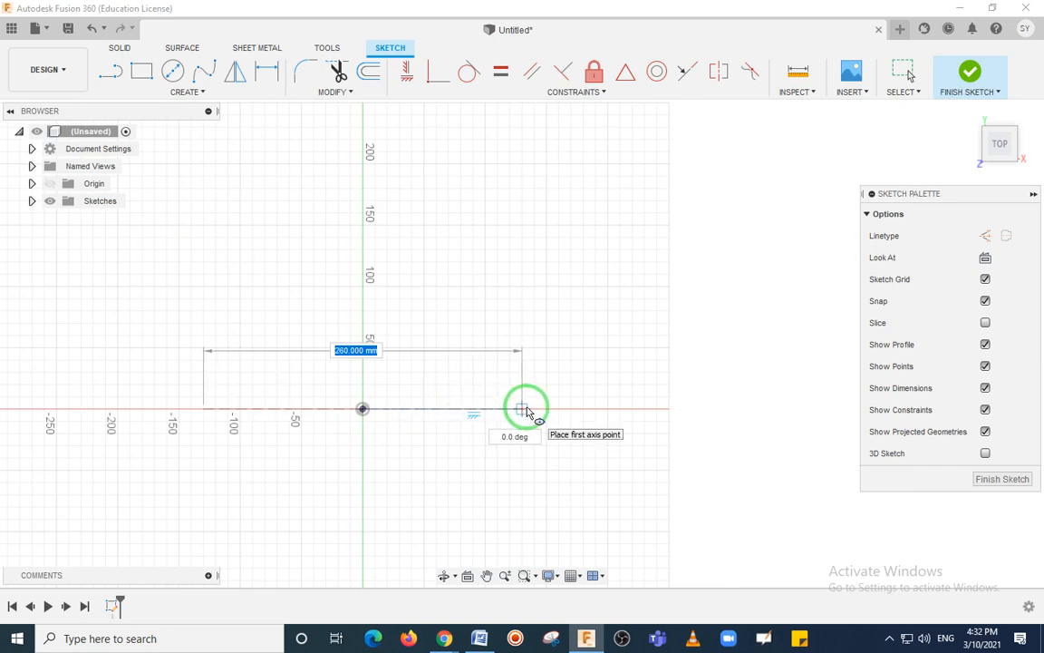
click(526, 409)
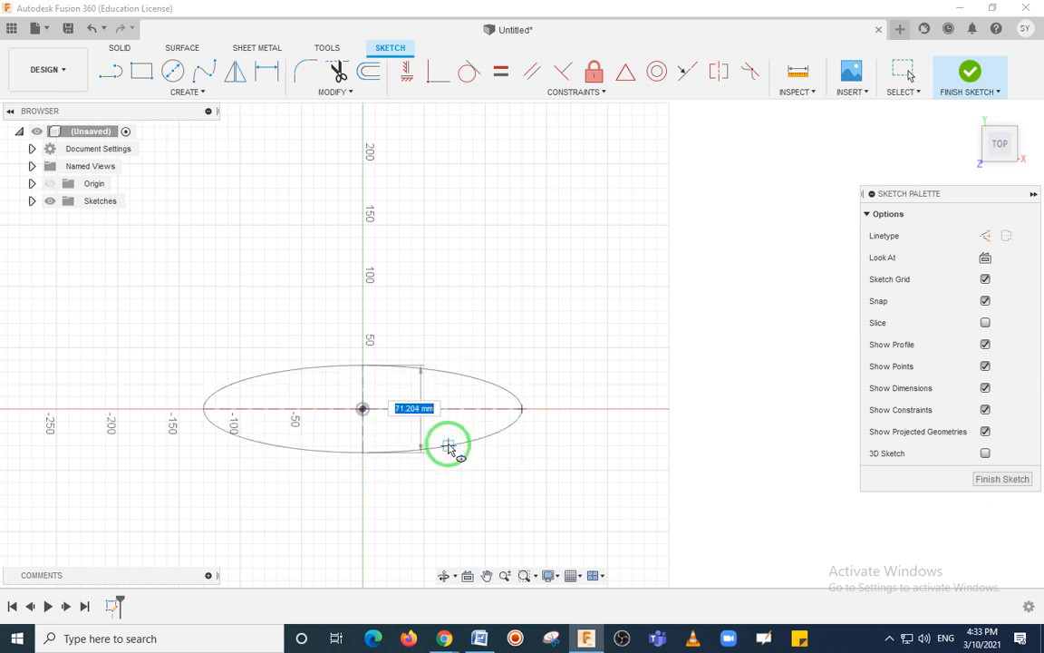
click(449, 446)
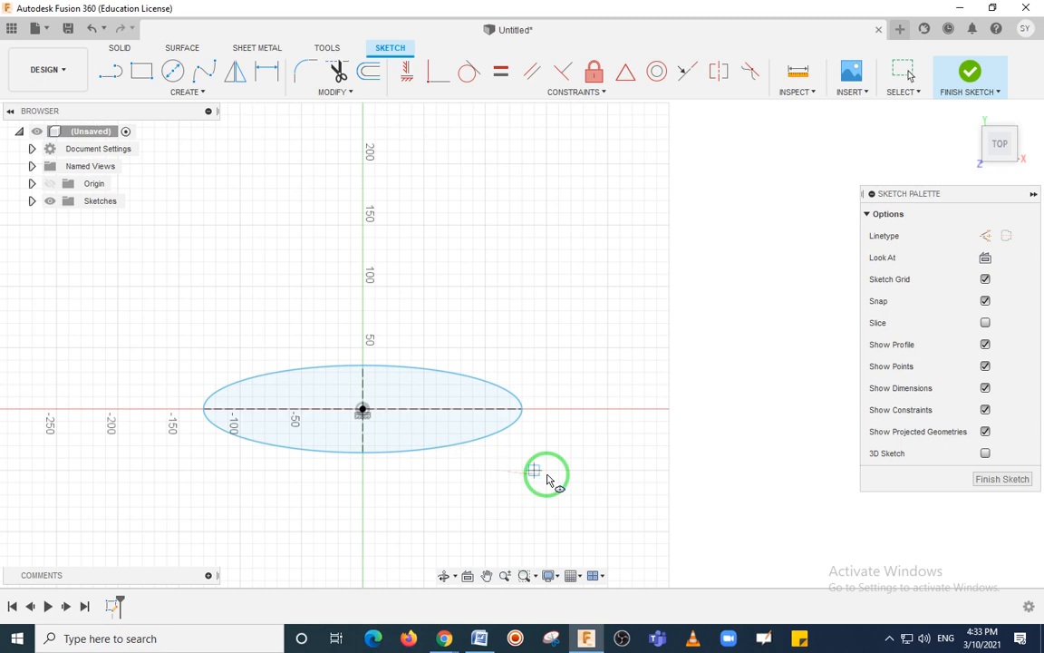
key(Escape)
scroll(422, 465, down, 1)
middle_drag(429, 477, 500, 453)
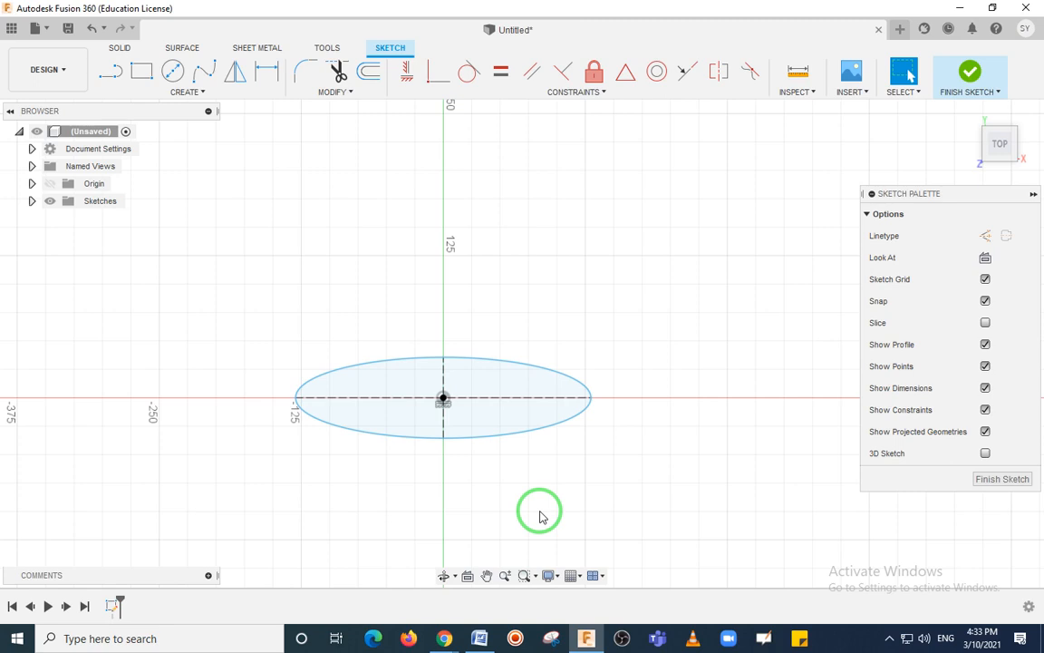
- Delete the whole ellipse from the sketch
drag(256, 319, 620, 471)
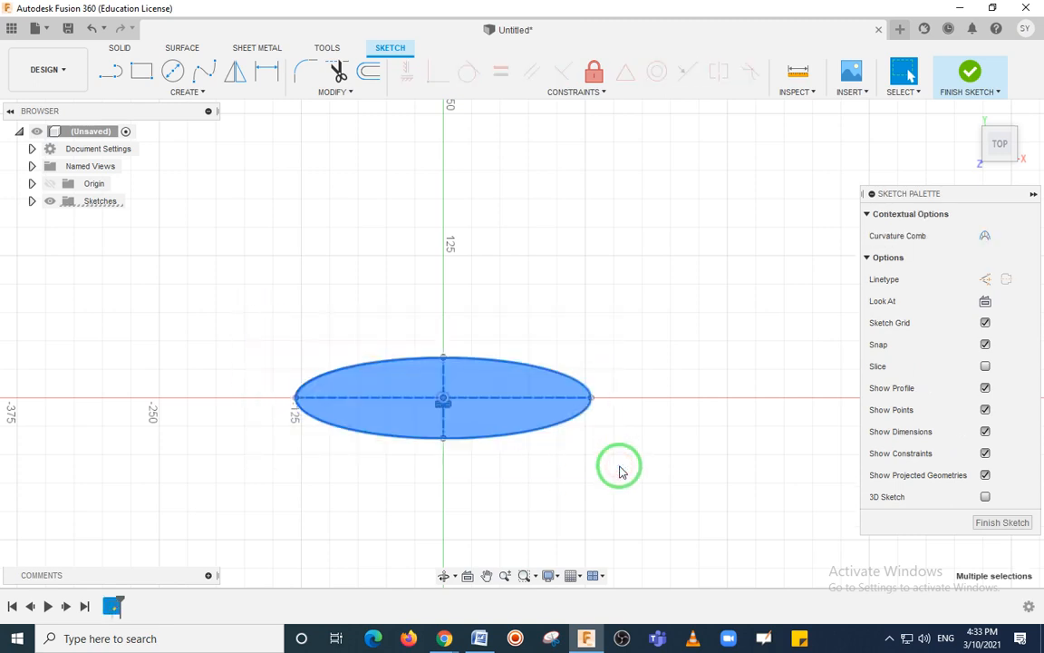
key(Delete)
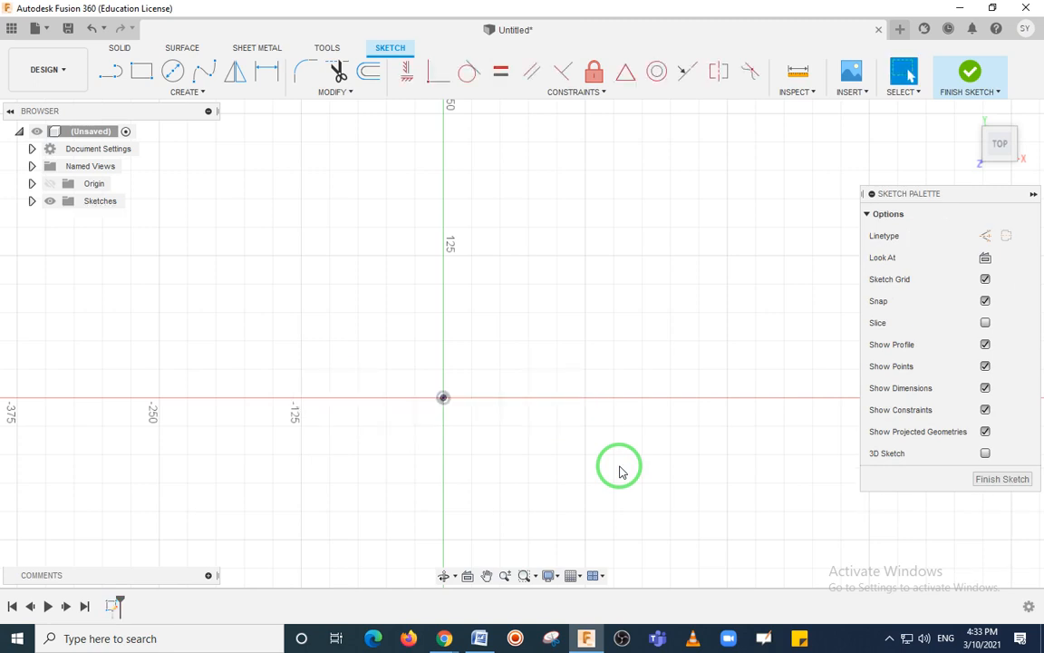
click(201, 91)
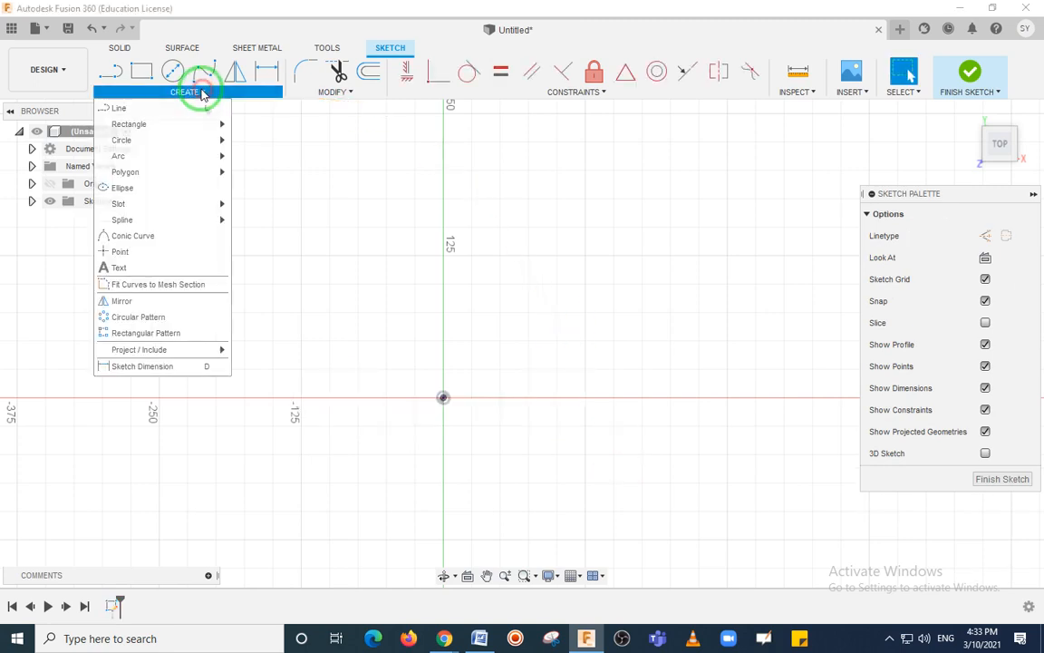
mouse_move(174, 205)
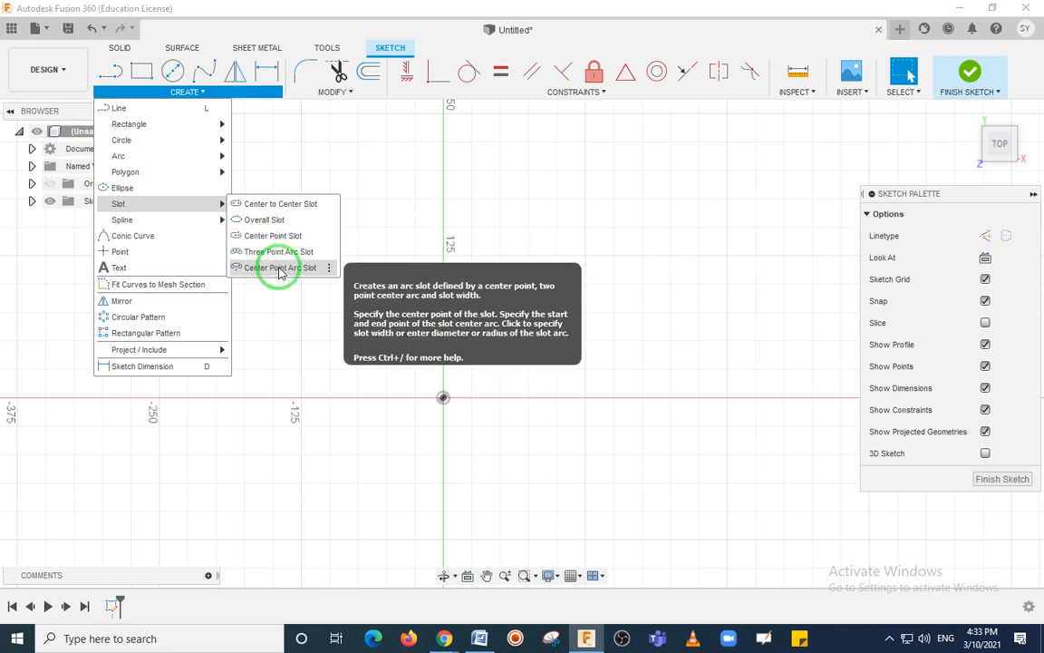
click(293, 211)
middle_drag(506, 310, 358, 332)
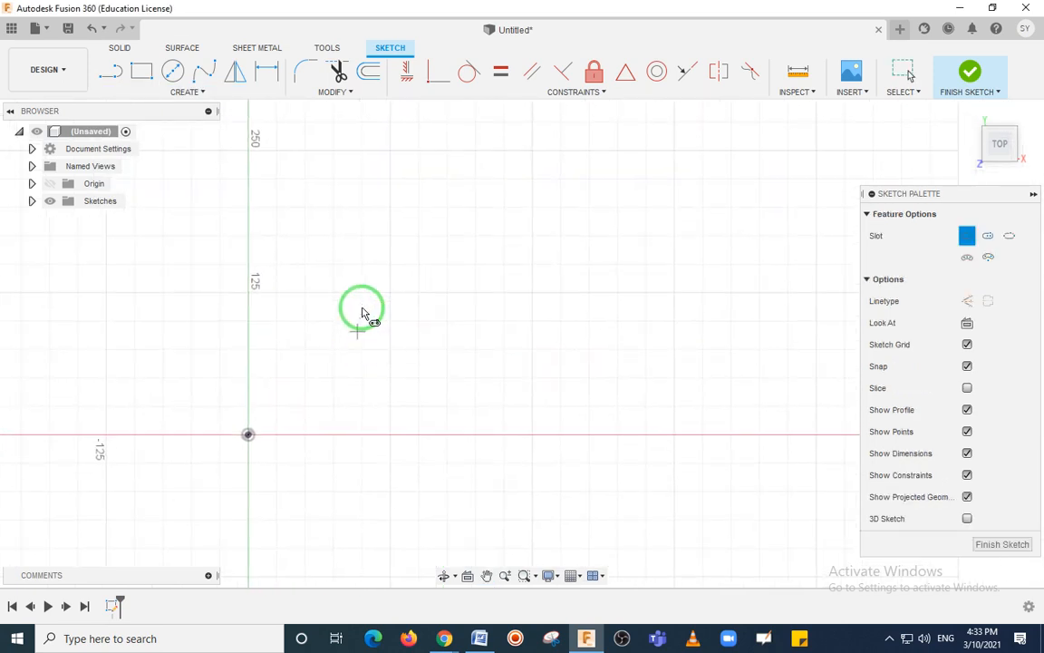
click(362, 293)
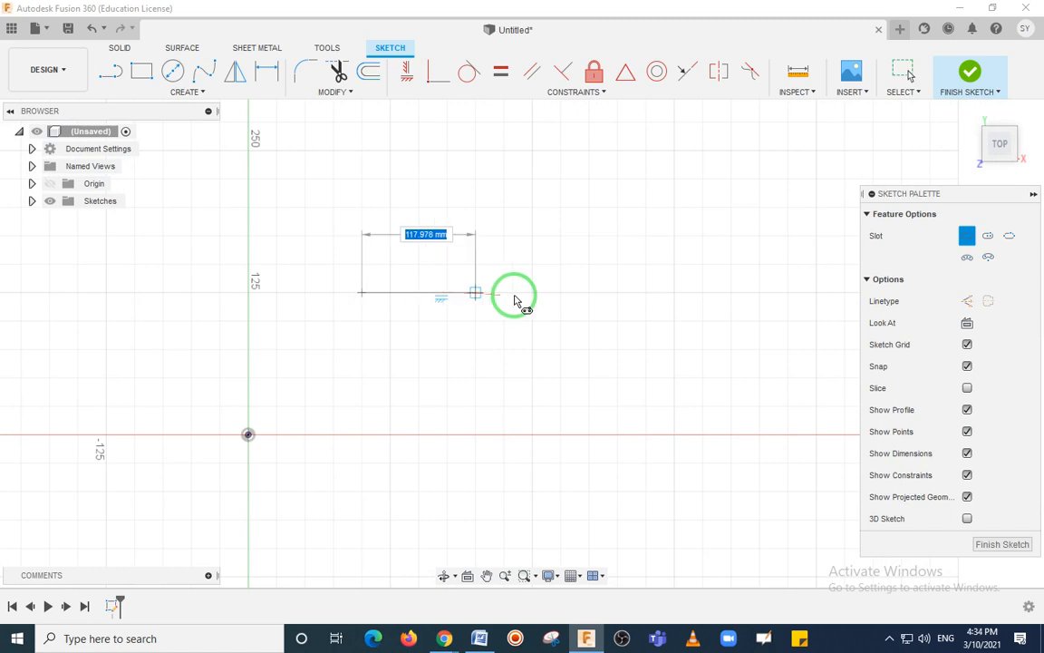
click(561, 295)
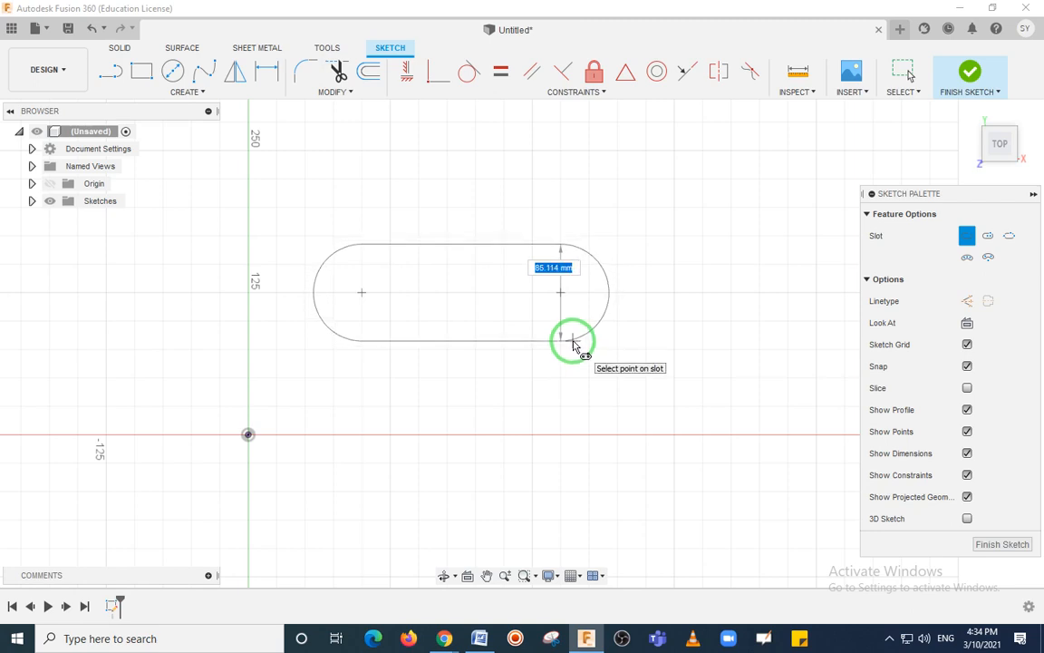
key(Escape)
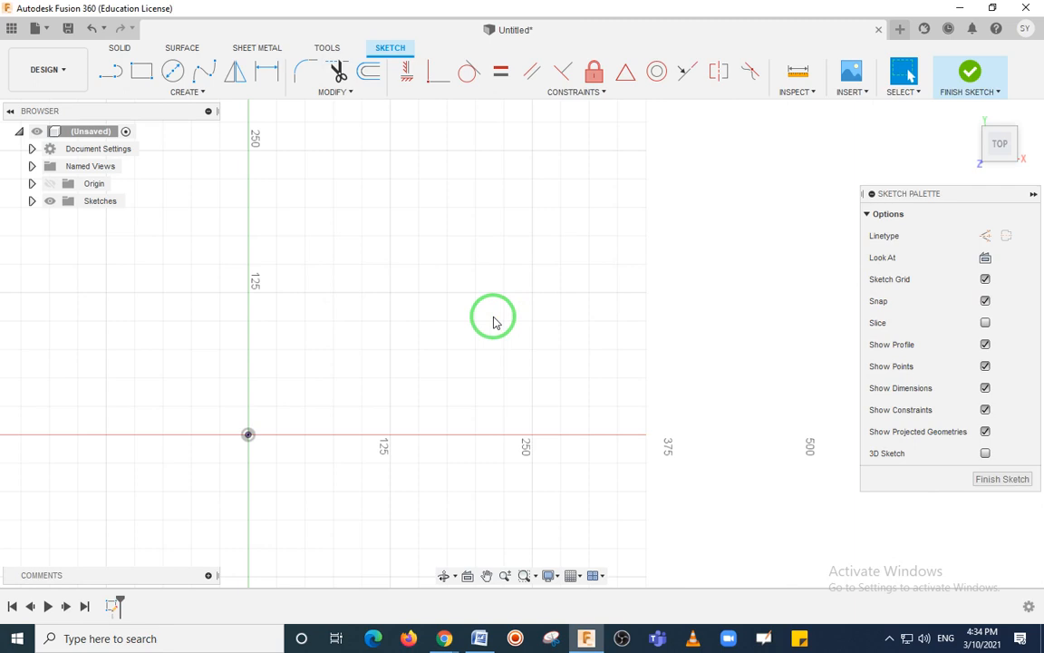
- Draw a horizontal center to center slot above the positive X axis by placing its two arc centres and its width
click(196, 92)
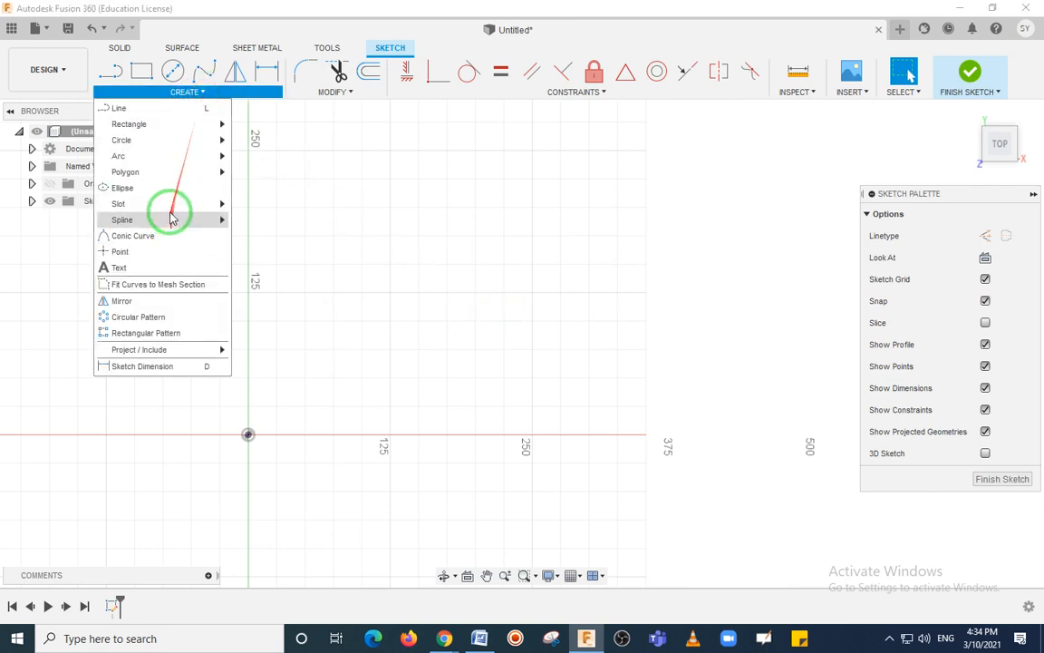
click(267, 203)
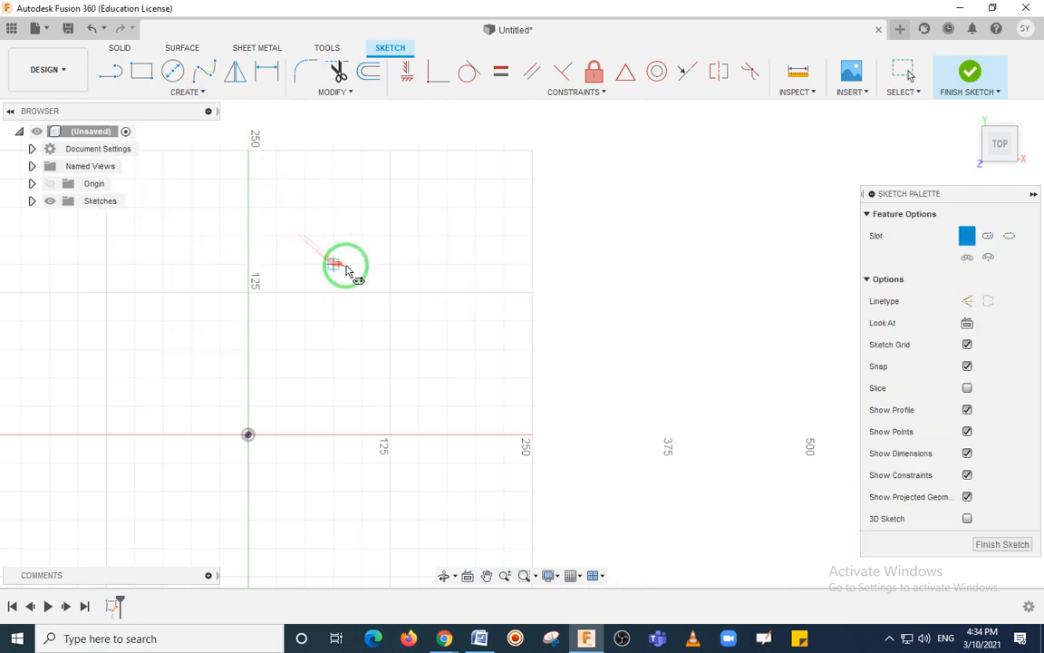
click(345, 266)
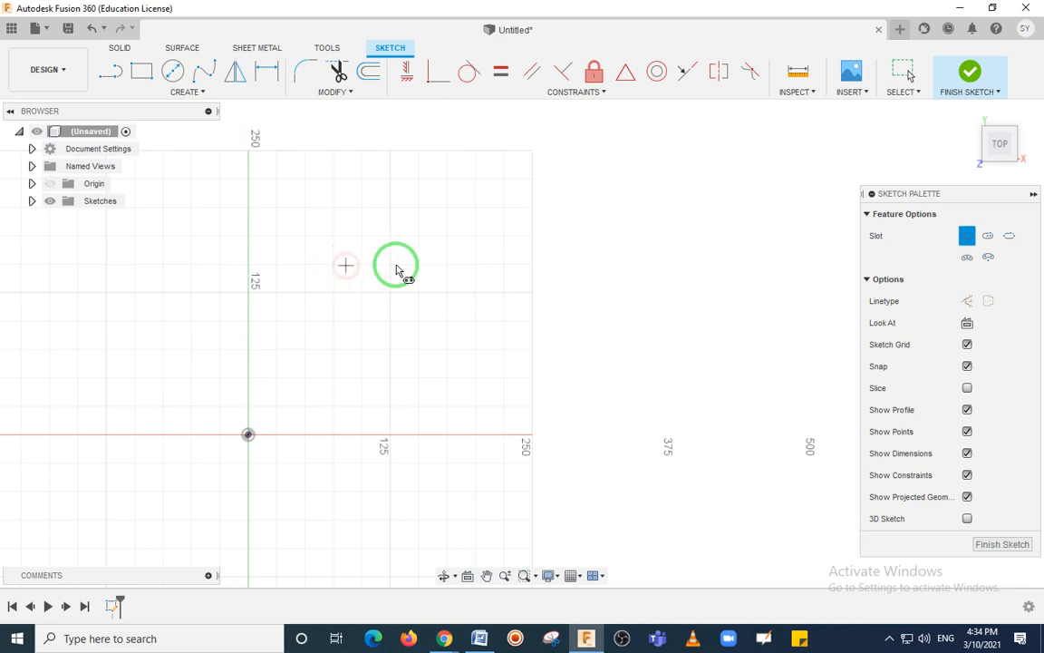
click(534, 269)
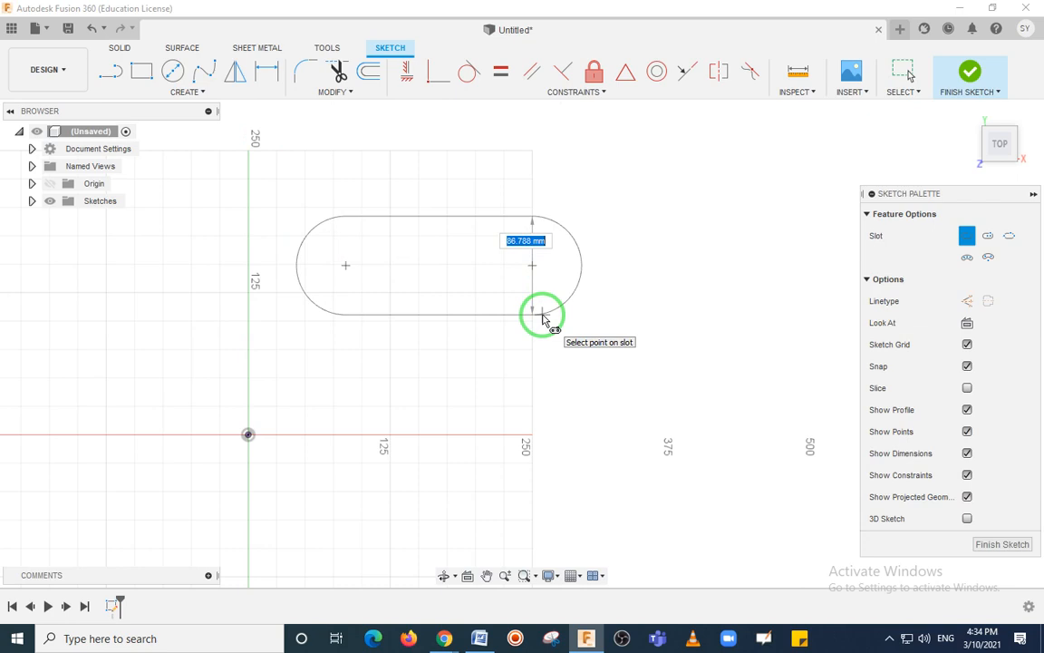
click(542, 315)
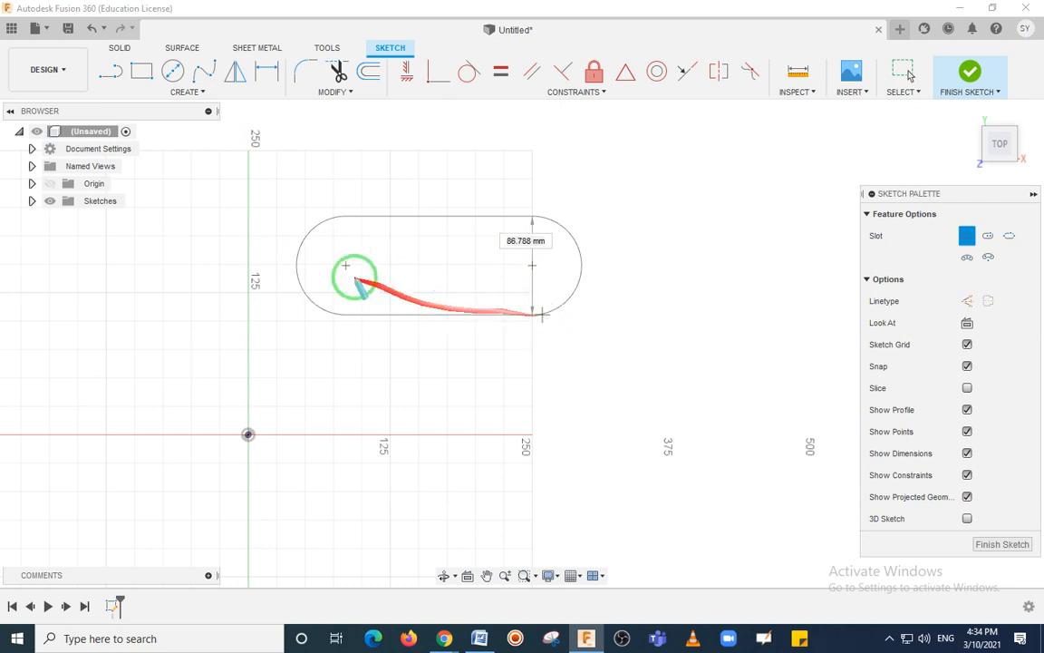
click(348, 266)
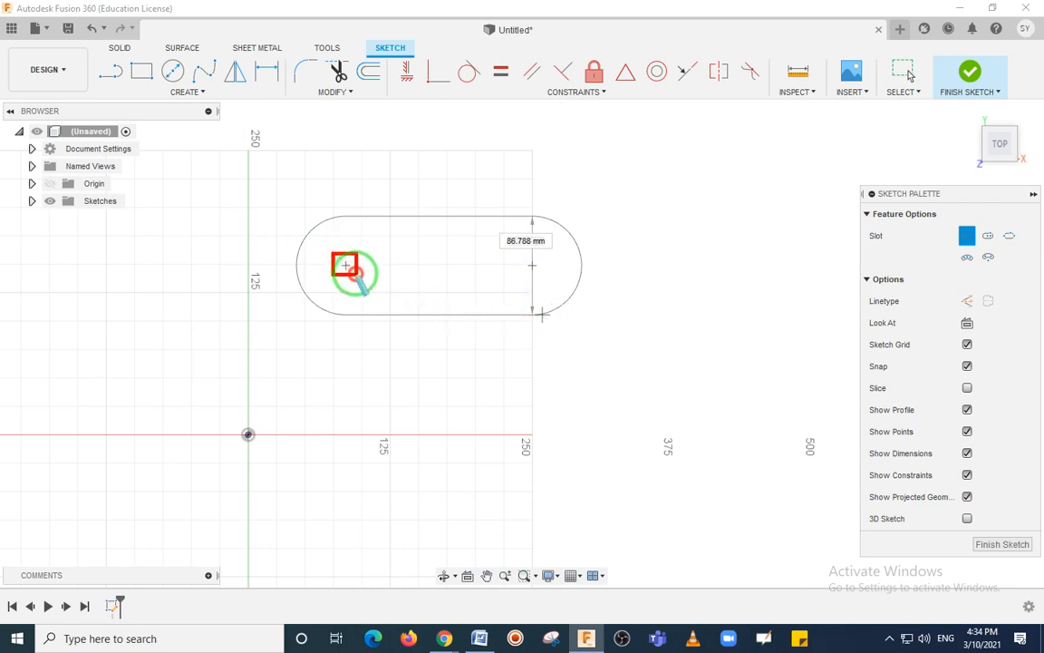
click(537, 268)
click(522, 241)
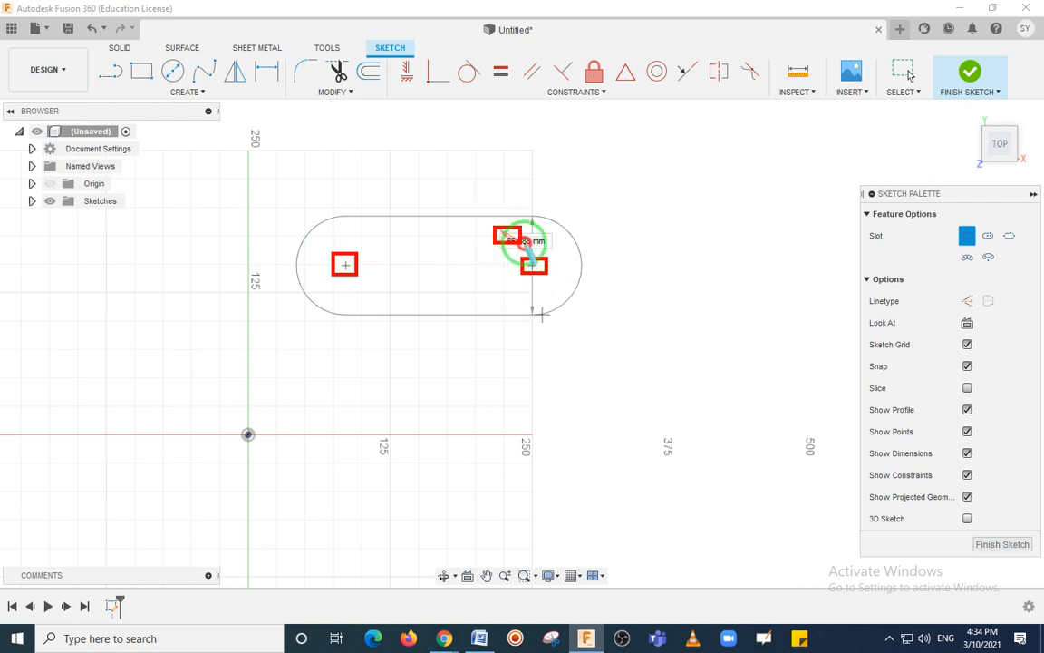
mouse_move(560, 252)
mouse_down()
mouse_move(437, 220)
mouse_move(440, 314)
mouse_move(544, 268)
mouse_move(597, 331)
mouse_up()
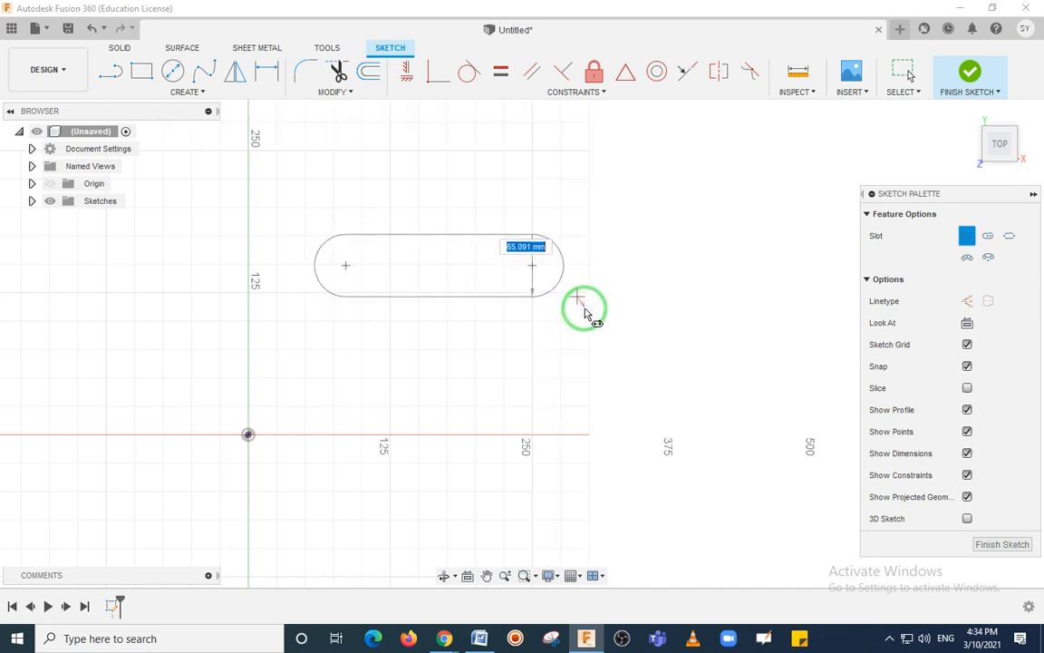
click(573, 327)
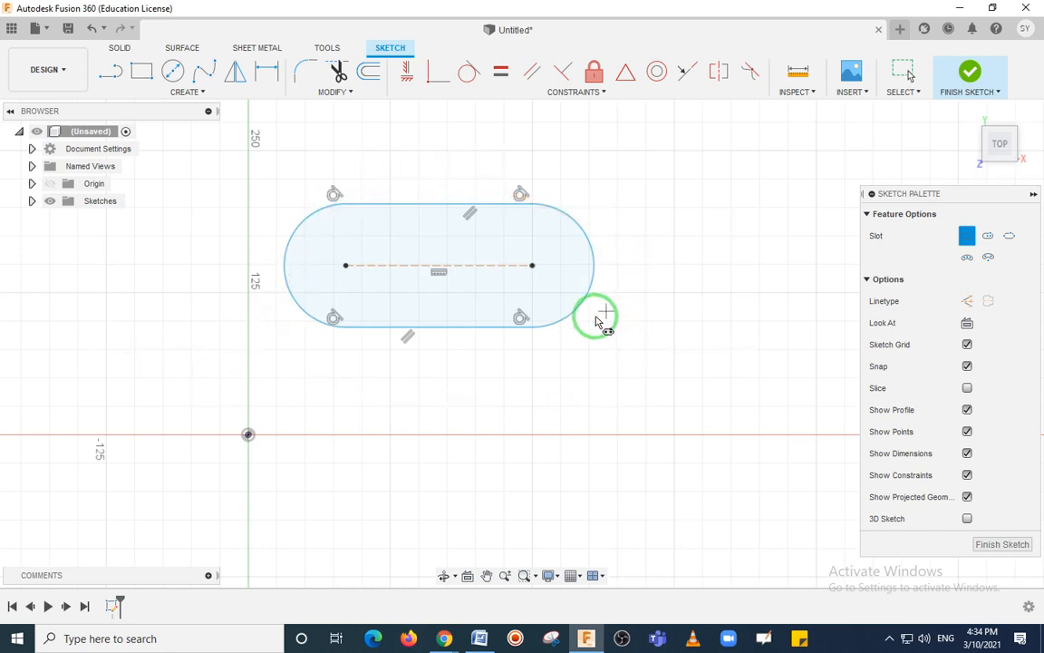
- Draw a horizontal overall slot about 100 mm wide beside the first slot, farther along the X axis and at the same height
scroll(595, 319, down, 3)
mouse_move(616, 310)
middle_down()
mouse_move(627, 303)
mouse_move(367, 309)
middle_up()
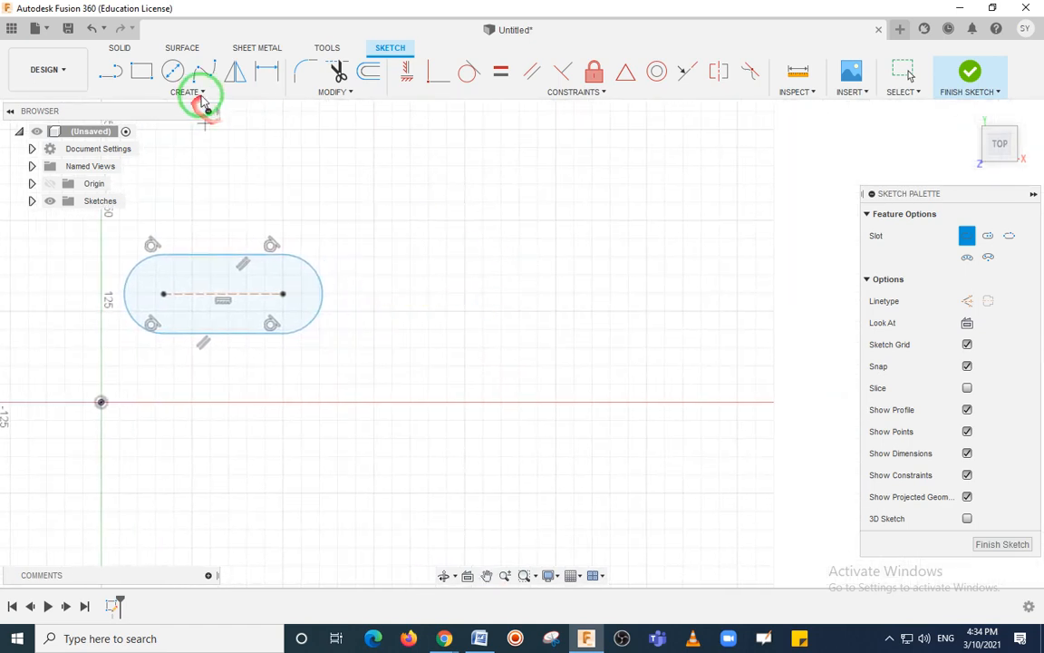
click(198, 91)
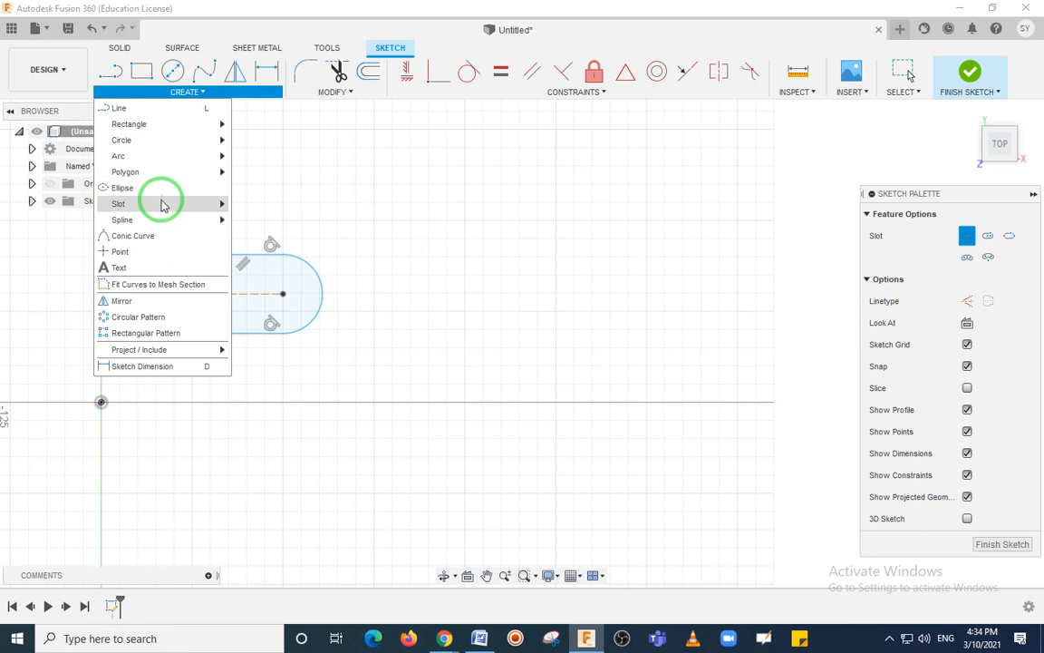
mouse_move(163, 204)
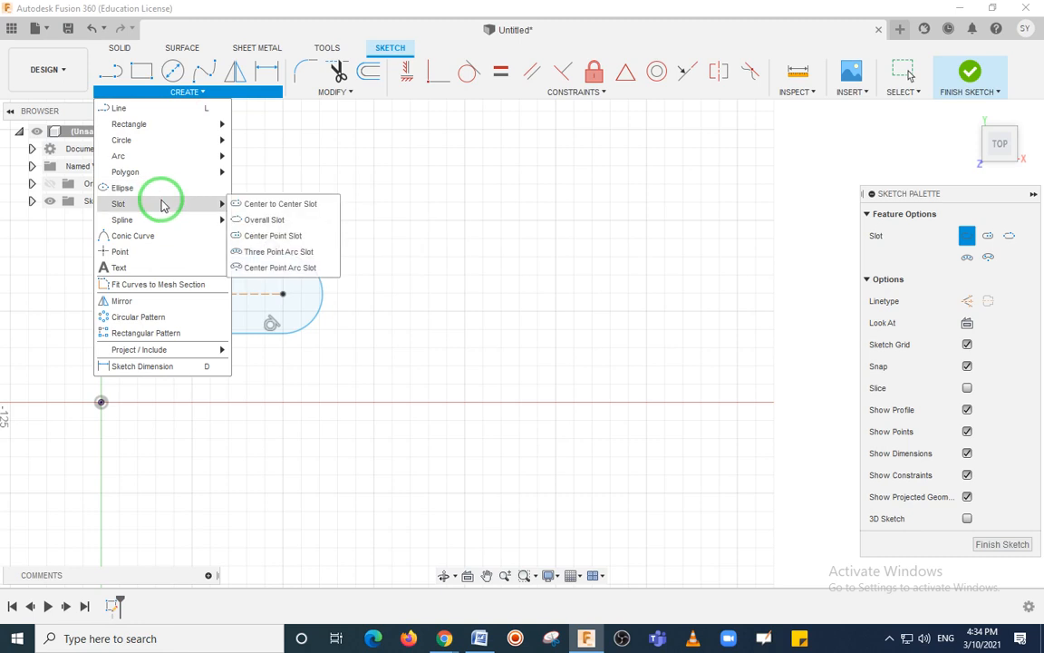
click(284, 222)
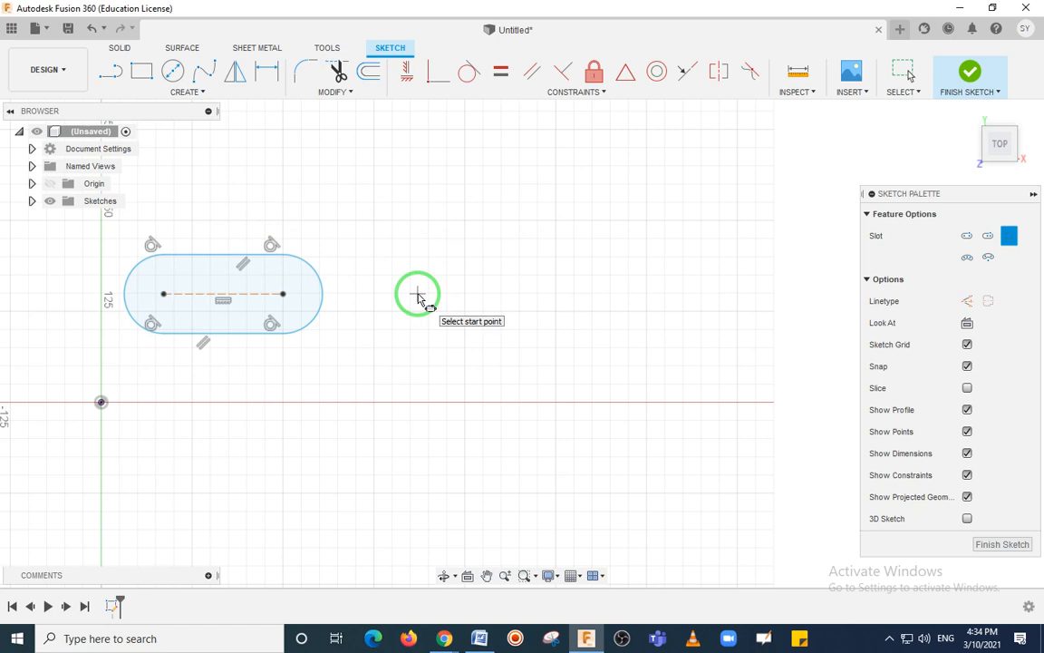
key(ctrl+2)
drag(113, 284, 132, 299)
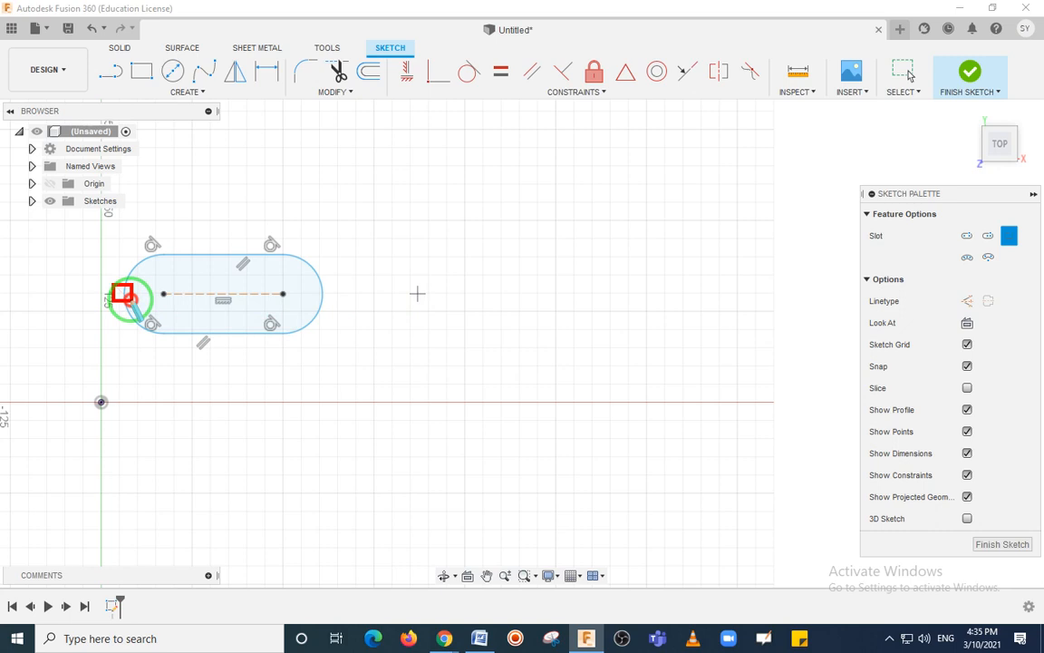
drag(316, 288, 332, 300)
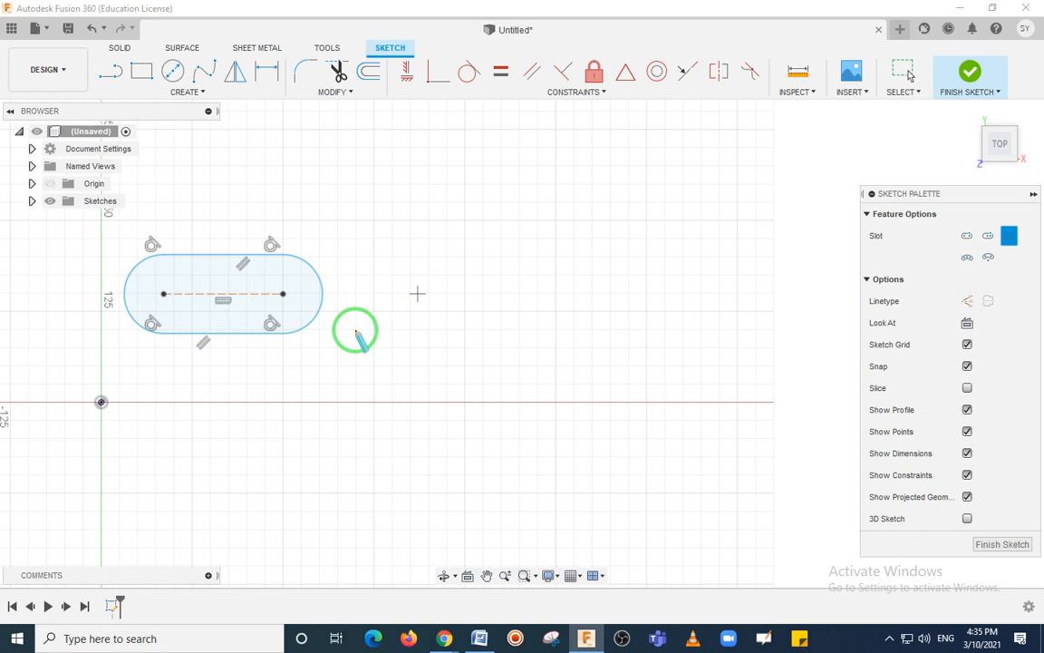
click(426, 293)
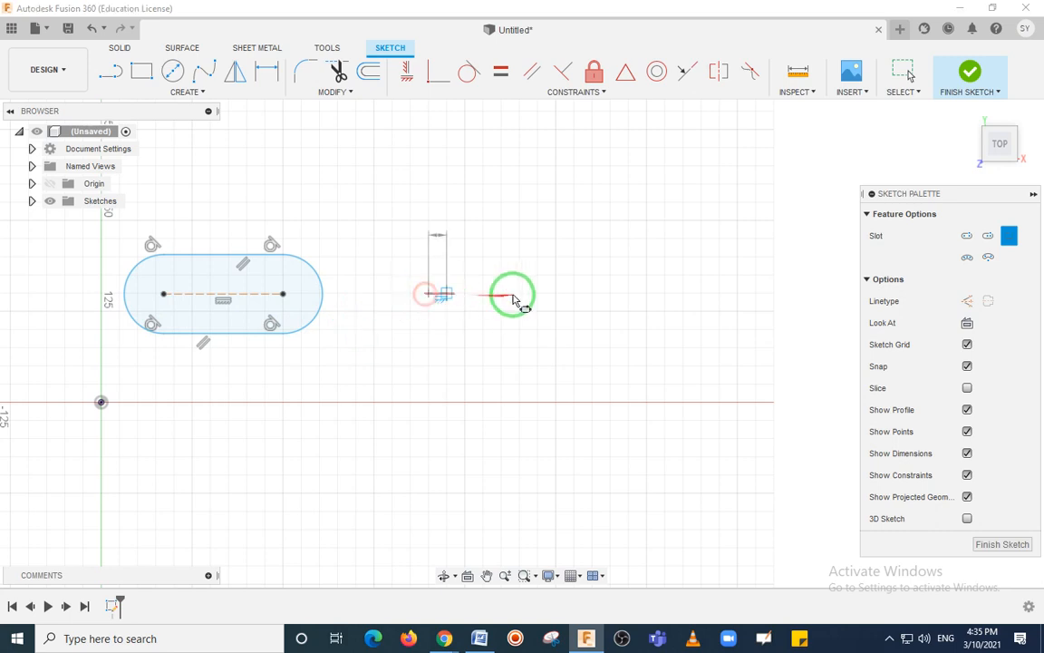
click(645, 296)
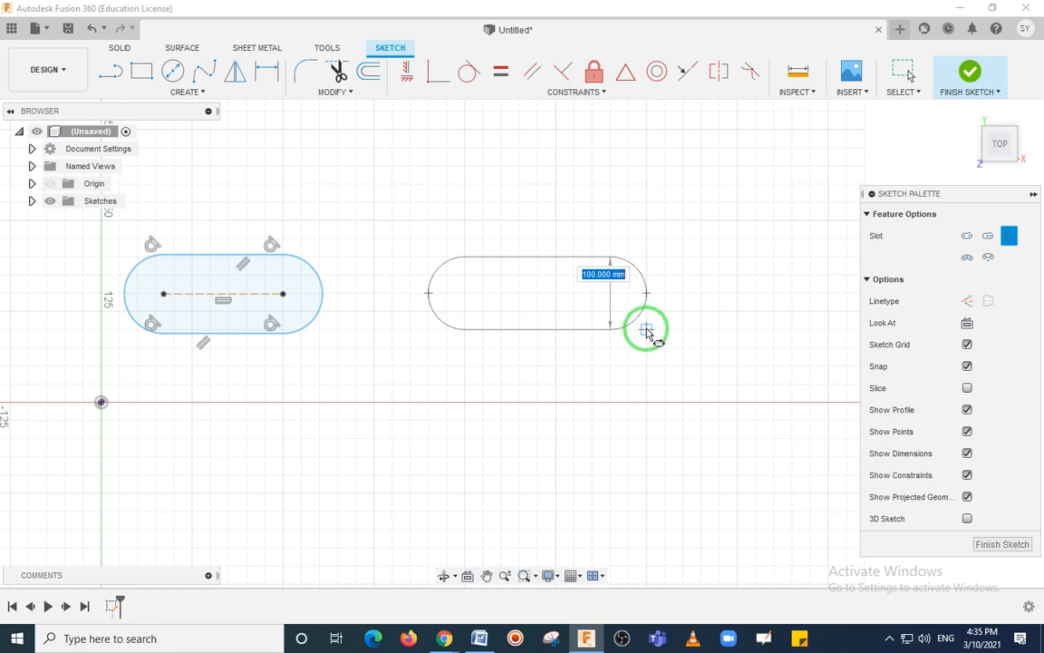
click(646, 332)
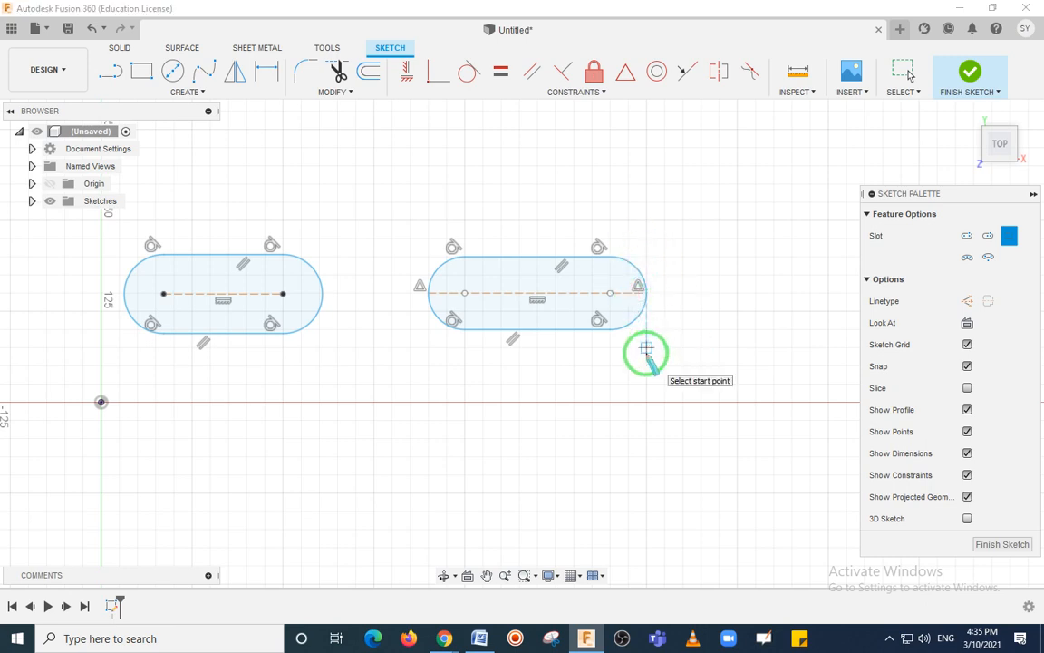
drag(414, 281, 437, 300)
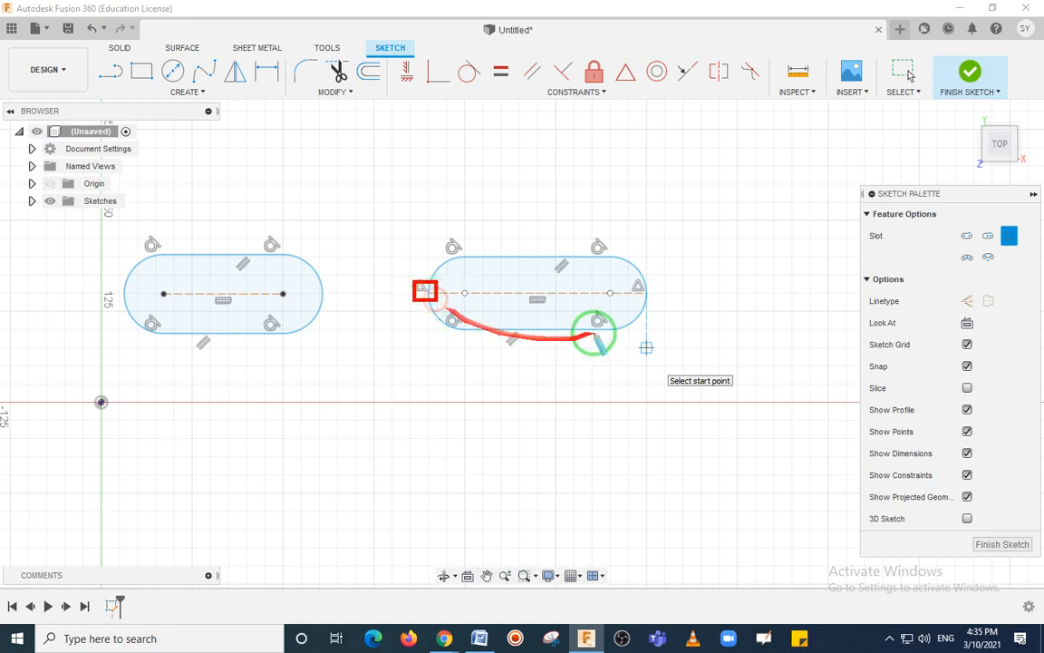
drag(633, 284, 659, 308)
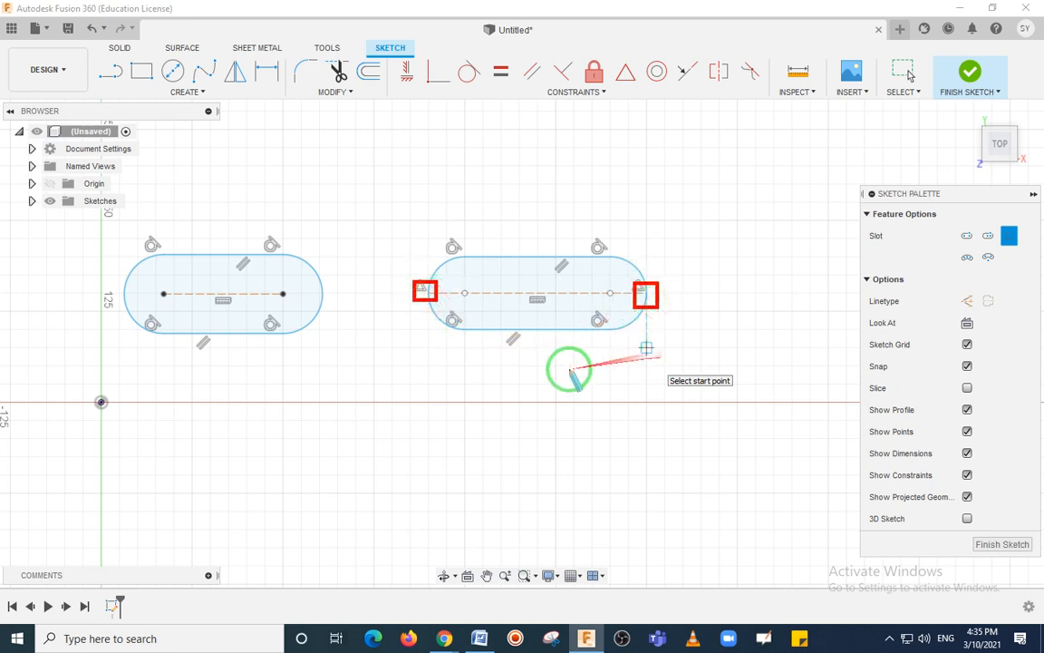
drag(150, 286, 171, 306)
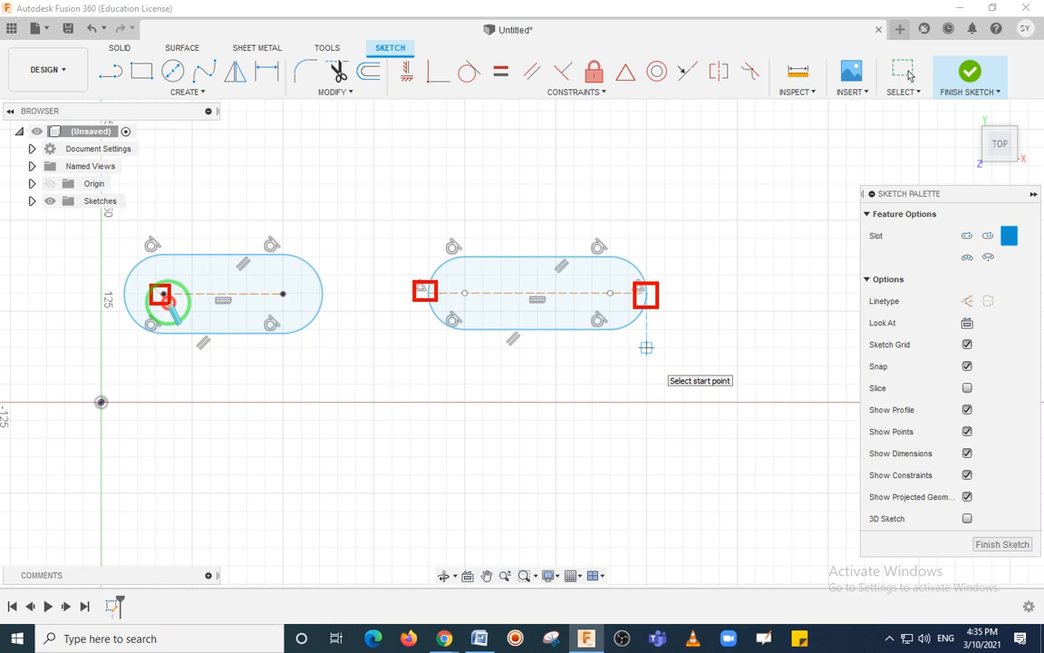
drag(270, 284, 295, 306)
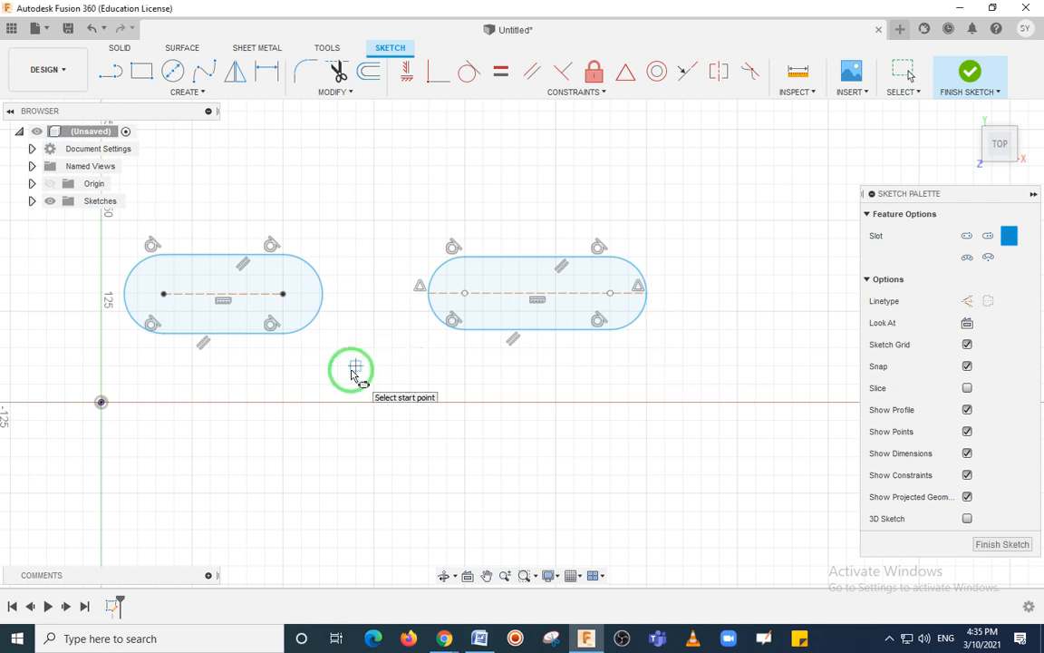
- Draw a horizontal center point slot below the X axis, centred about 200 mm along X, with one end reaching across the Y axis
key(Escape)
scroll(356, 388, up, 1)
scroll(357, 388, down, 3)
middle_drag(357, 387, 396, 275)
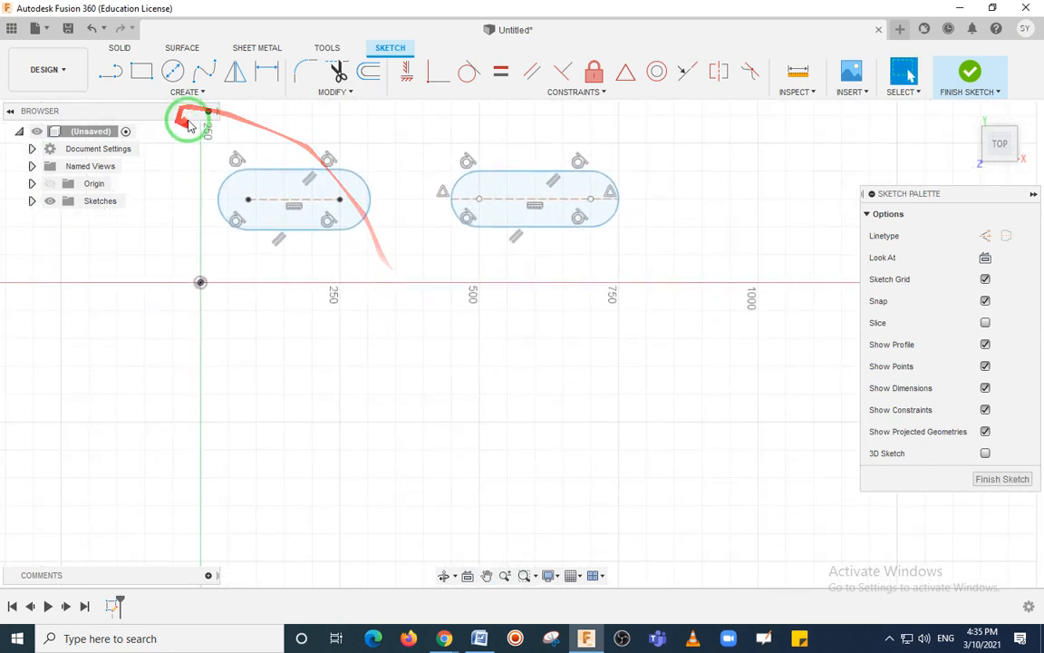
click(201, 97)
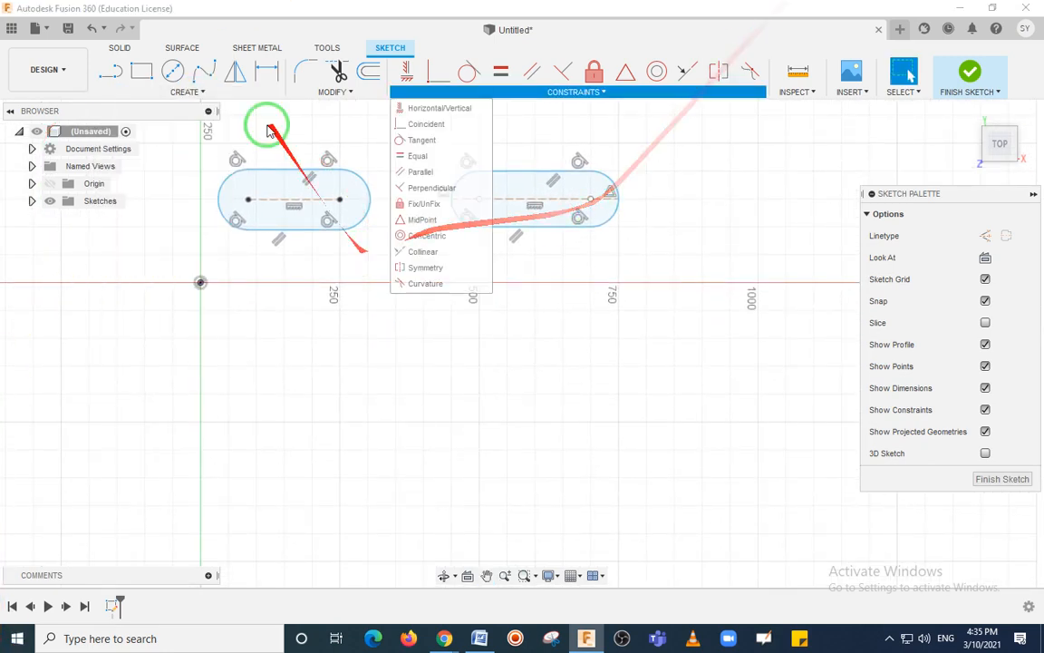
mouse_move(202, 96)
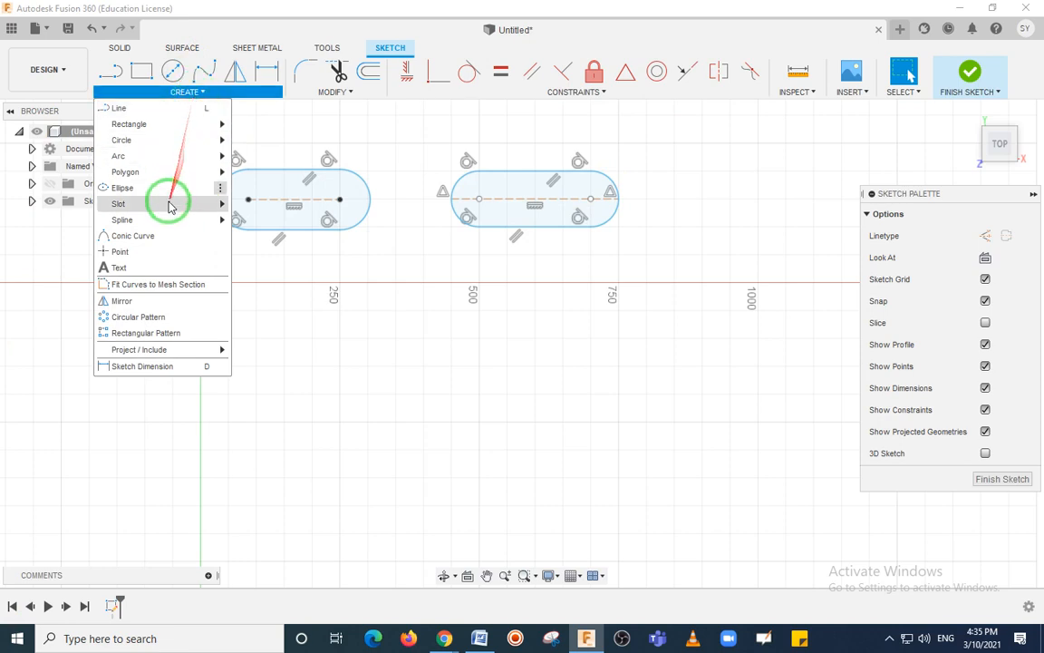
mouse_move(165, 207)
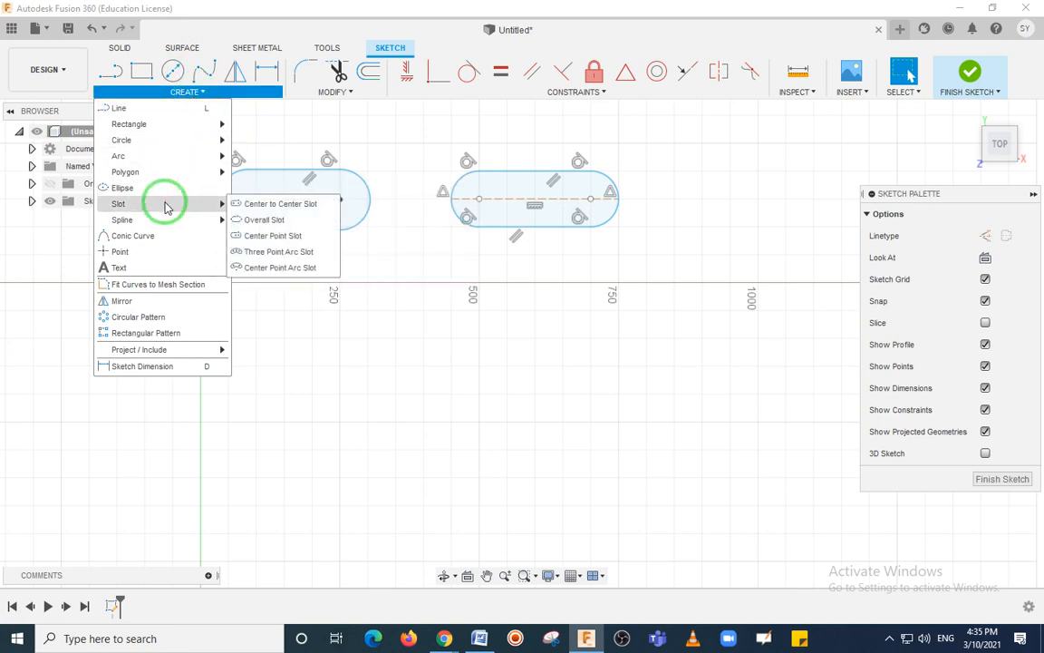
click(275, 237)
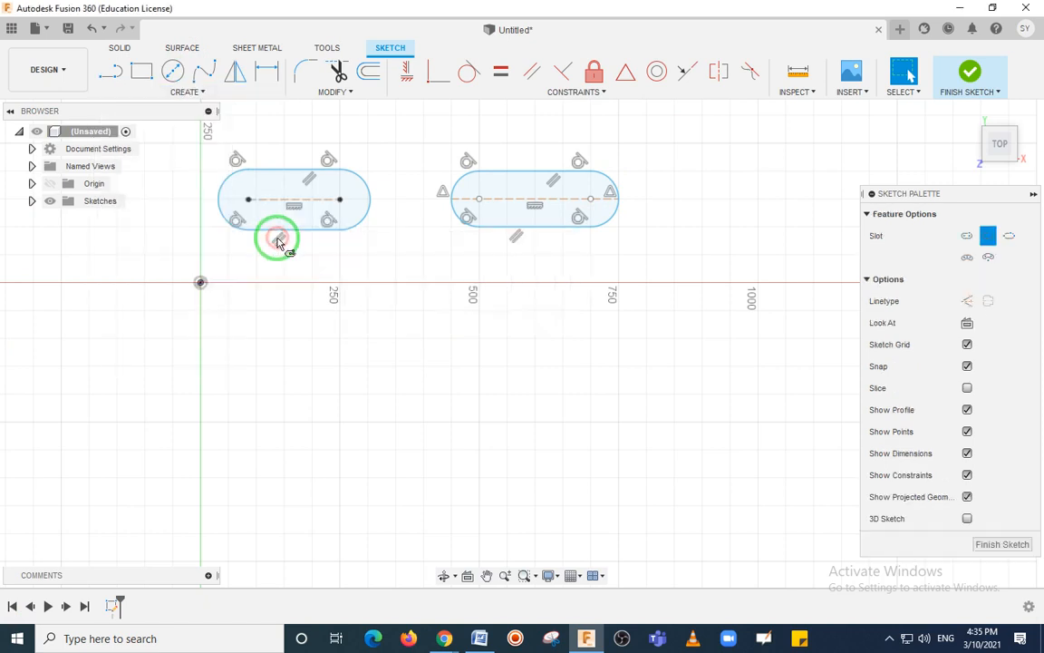
click(311, 422)
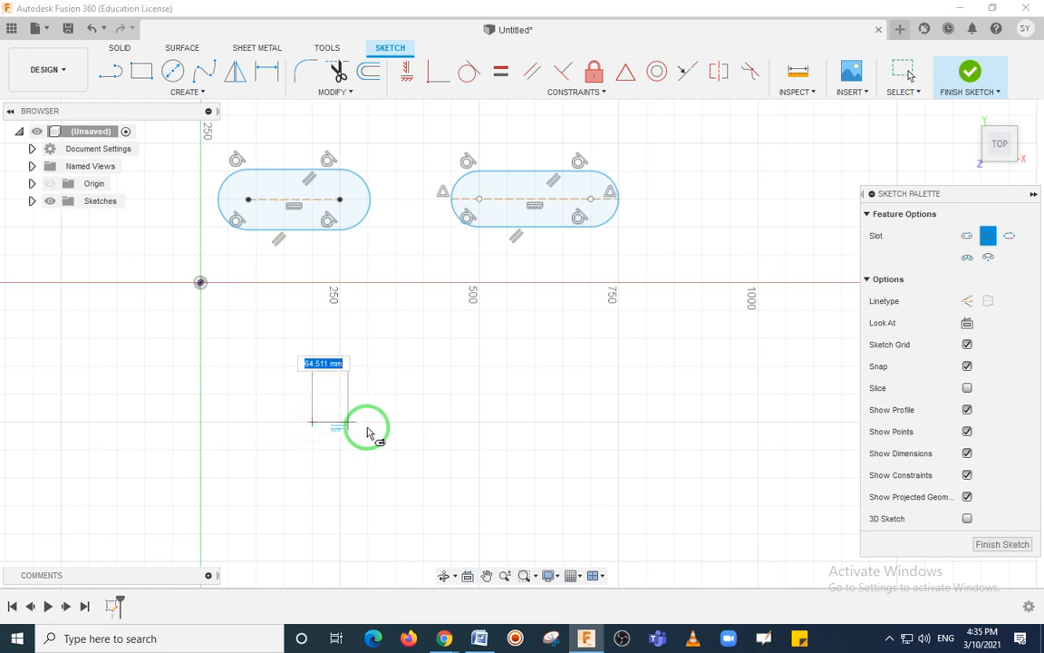
click(472, 428)
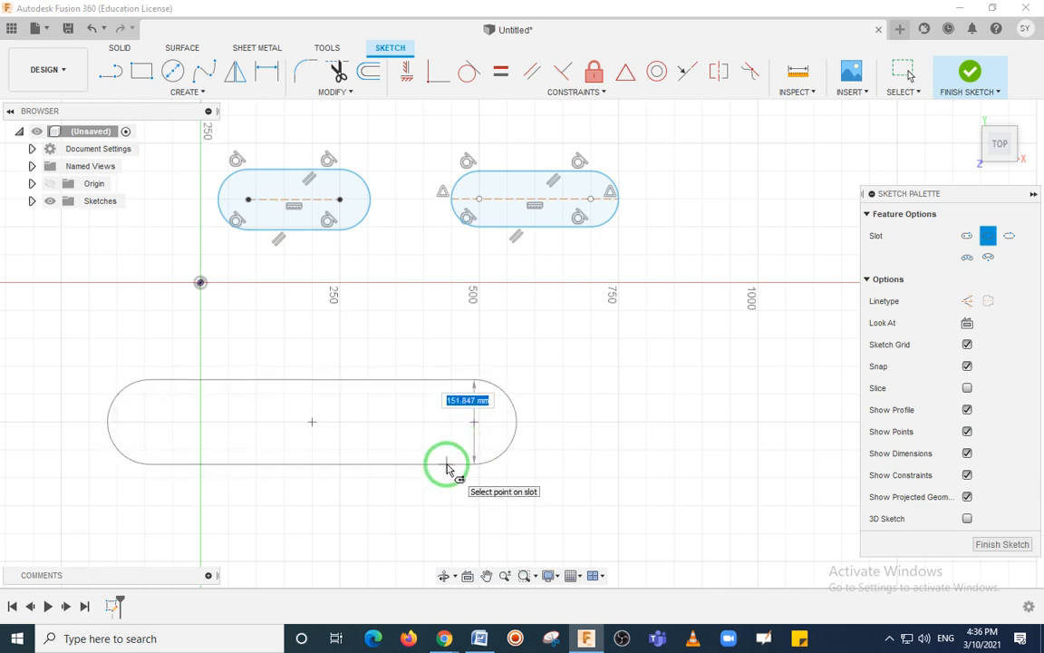
drag(300, 411, 321, 428)
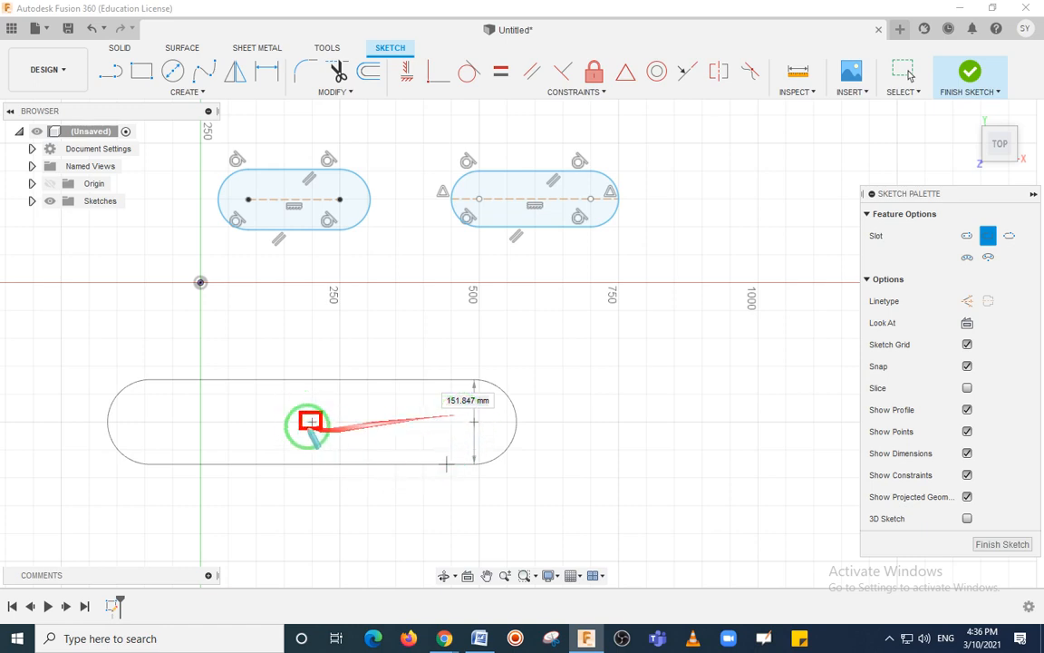
drag(463, 415, 484, 437)
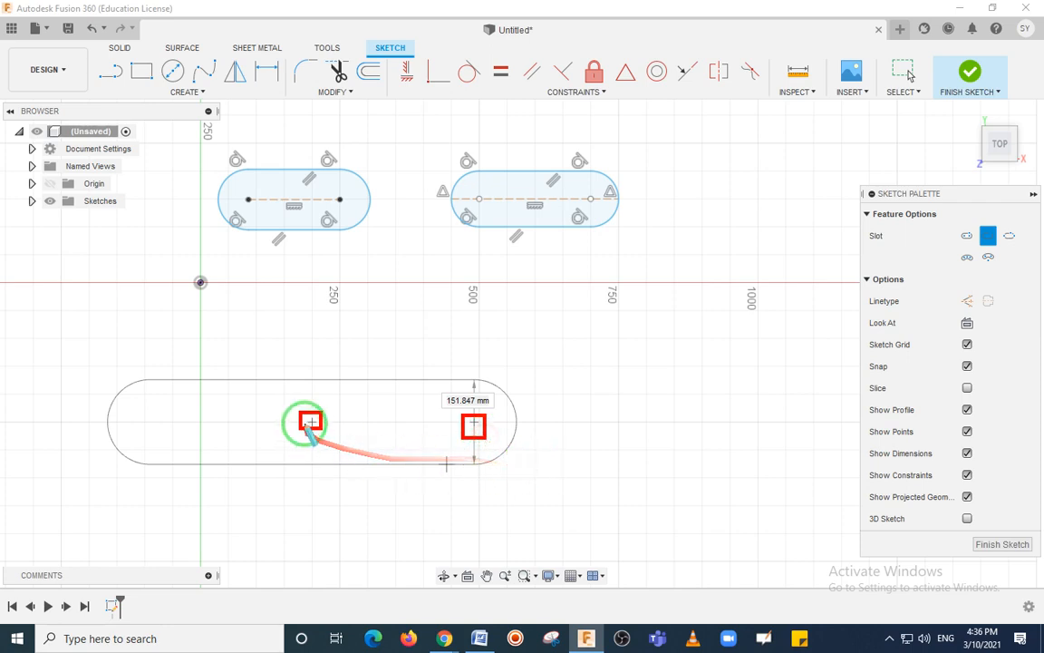
drag(306, 421, 462, 426)
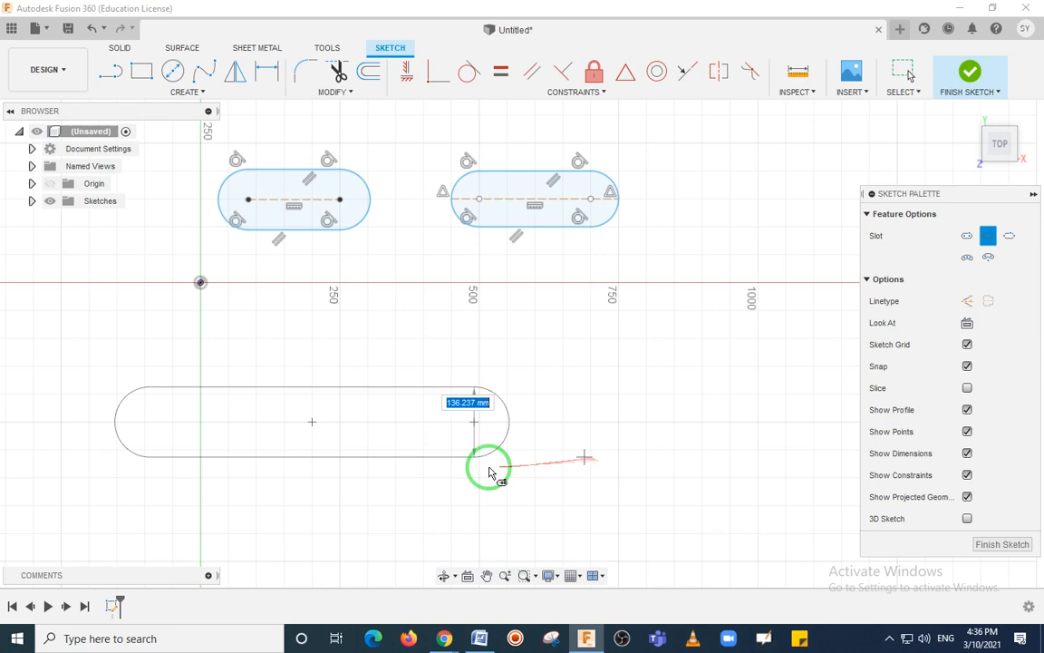
click(566, 495)
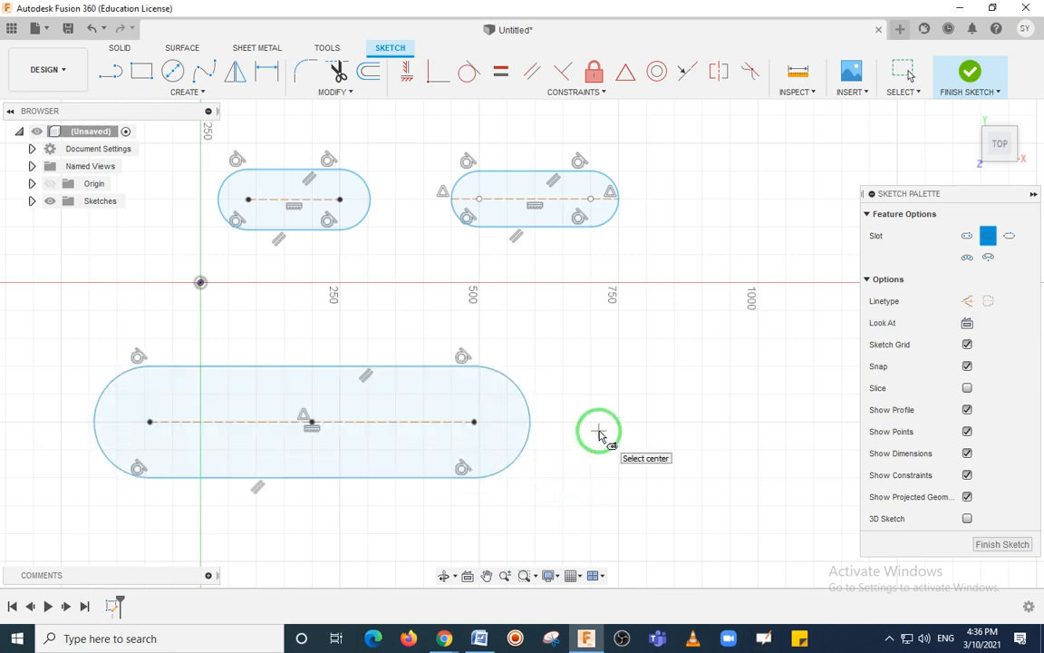
key(Escape)
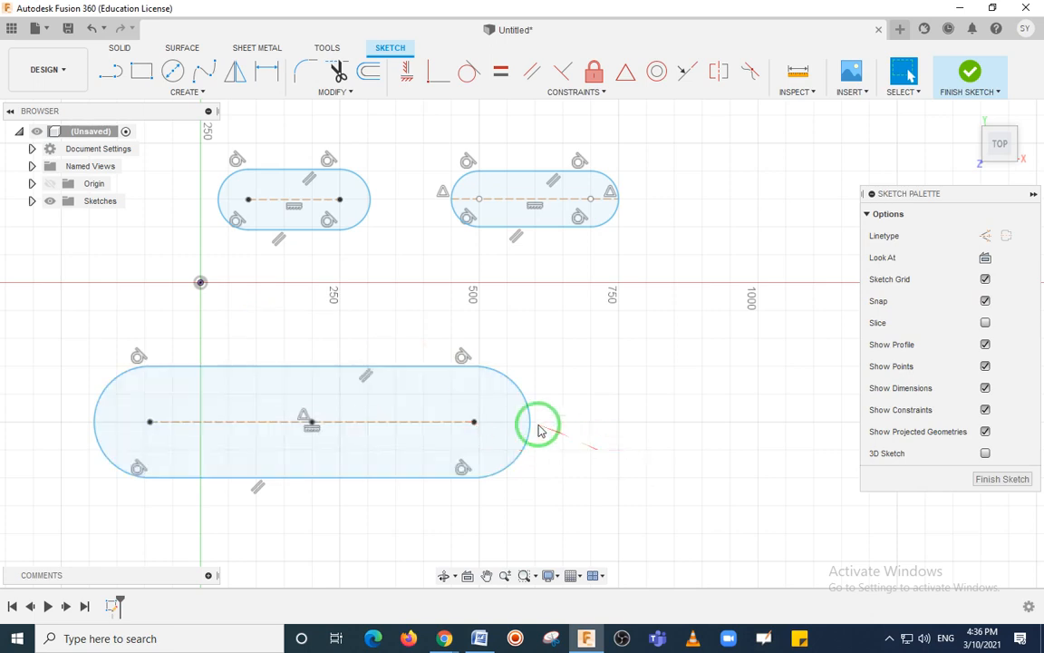
- Draw a three point arc slot bulging upward, below the X axis and farther along X than the center point slot, with both ends level
scroll(539, 426, up, 2)
scroll(540, 426, down, 3)
scroll(601, 421, down, 2)
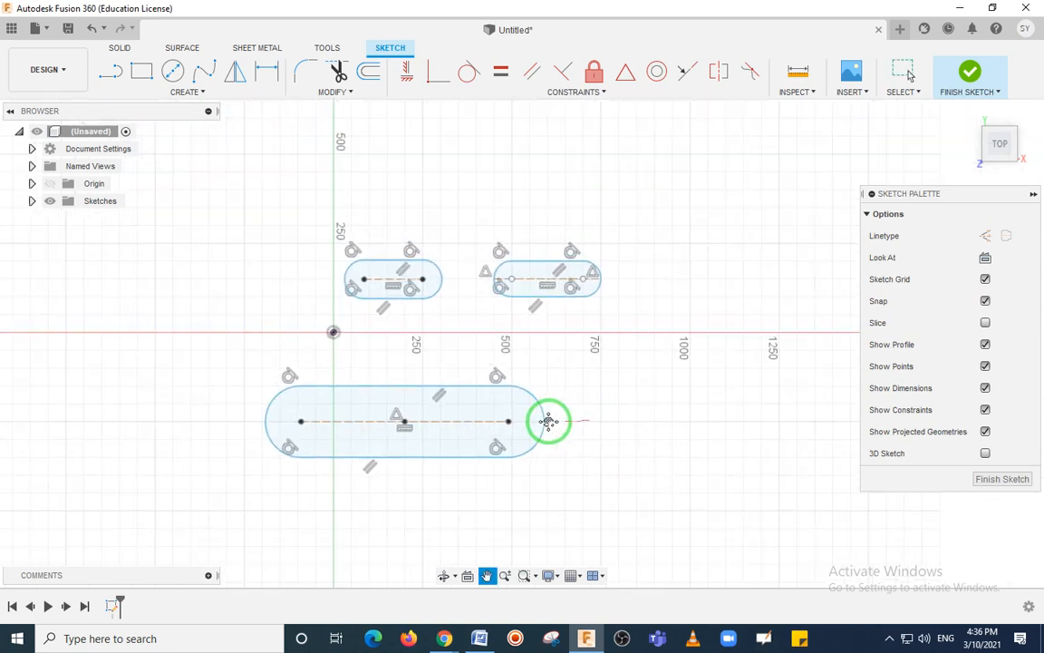
middle_drag(562, 421, 469, 385)
click(195, 91)
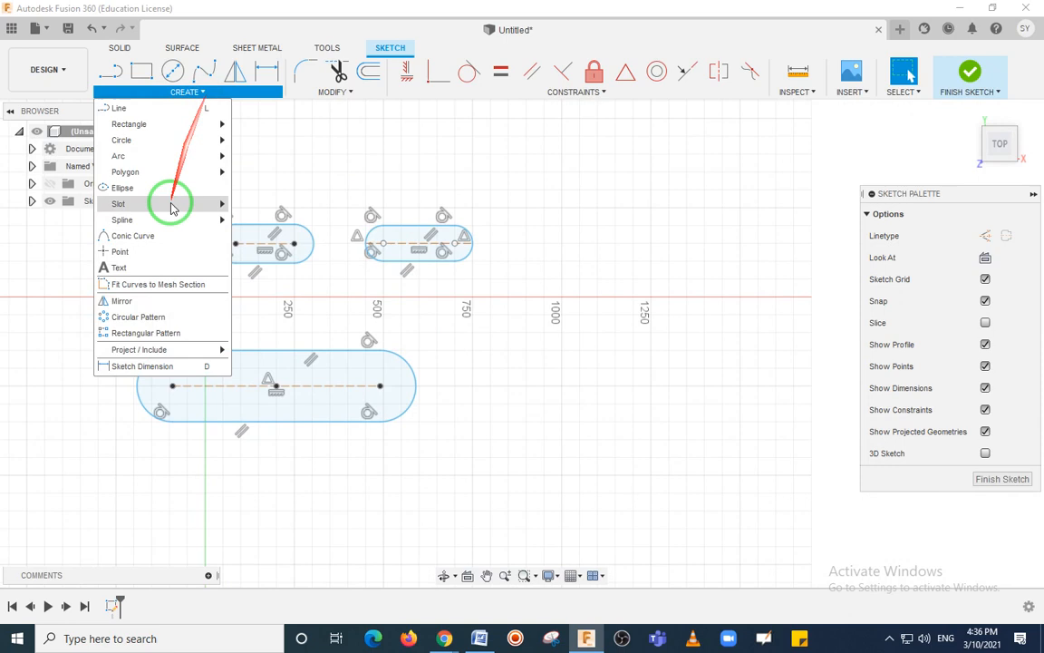
mouse_move(211, 203)
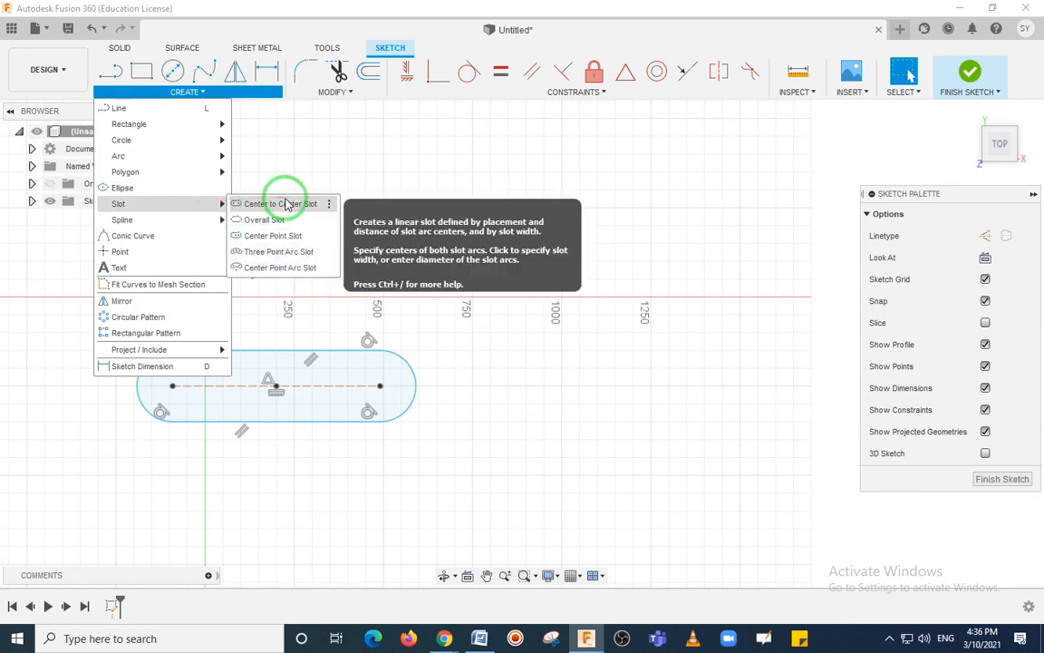
click(277, 253)
middle_drag(593, 380, 559, 328)
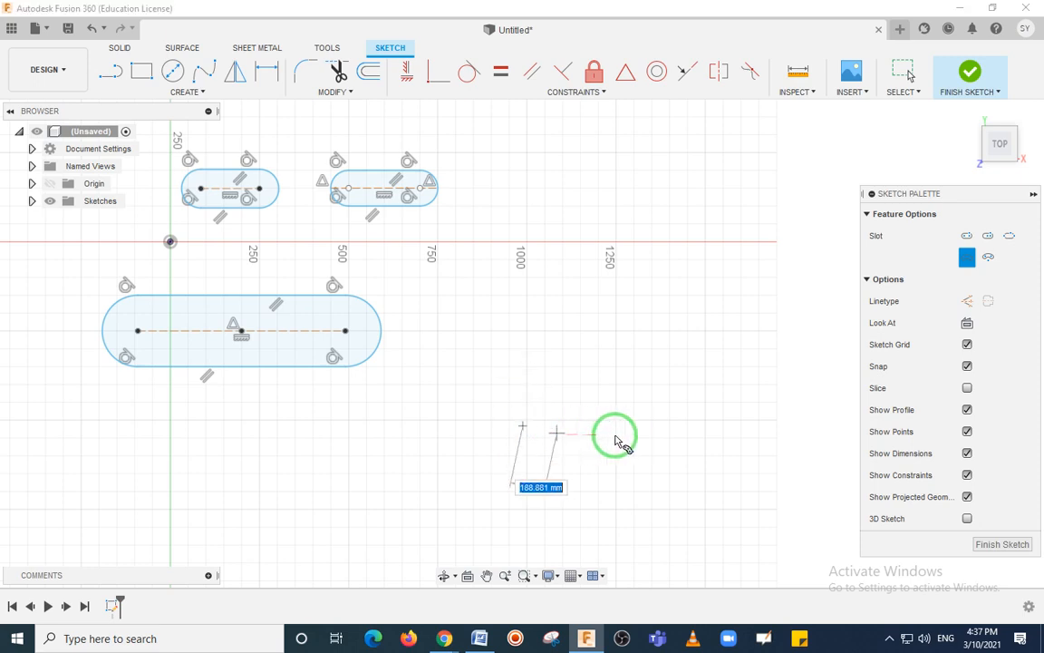
click(700, 425)
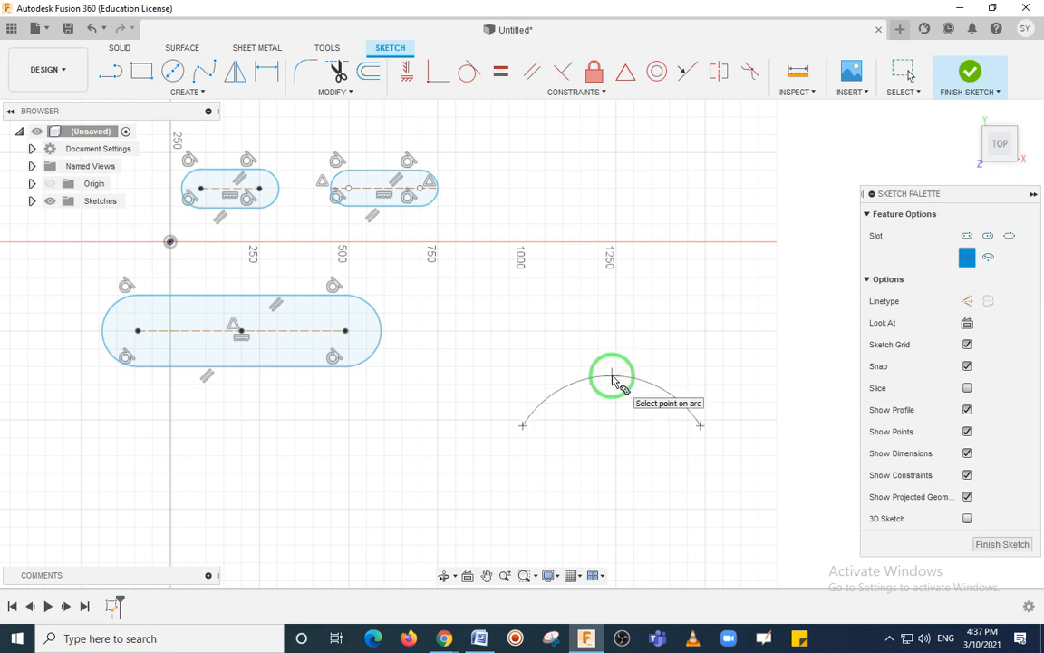
click(611, 375)
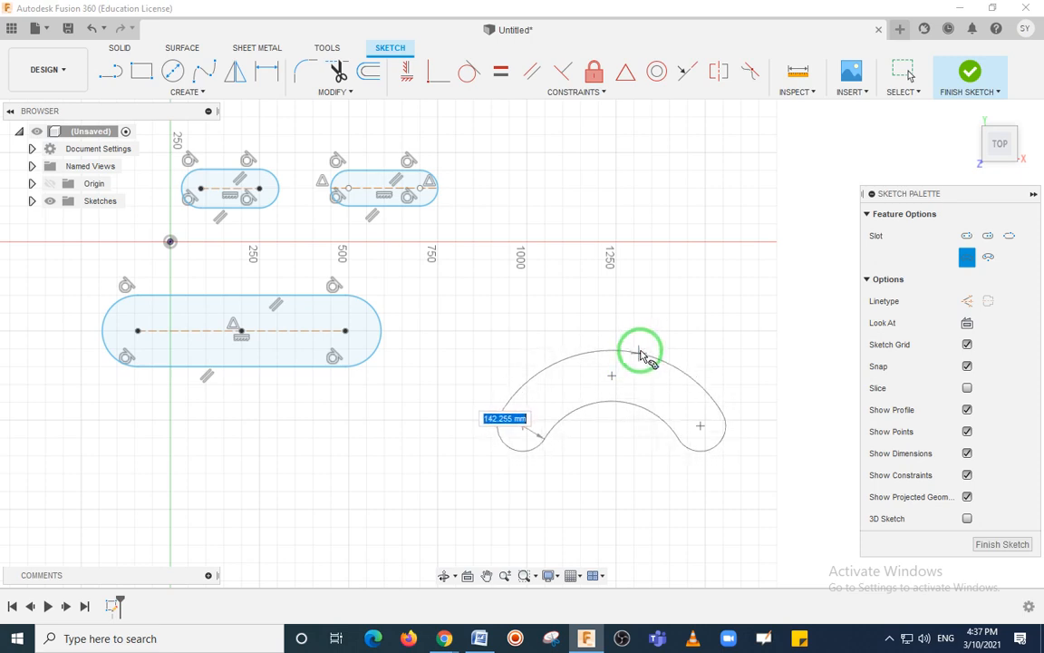
click(654, 347)
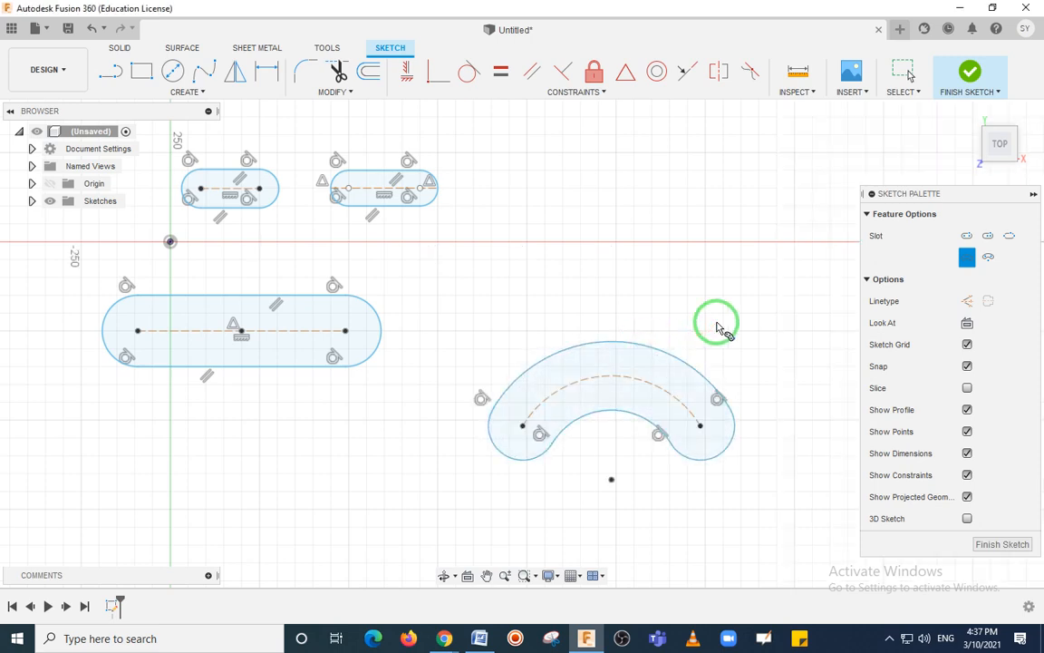
key(Escape)
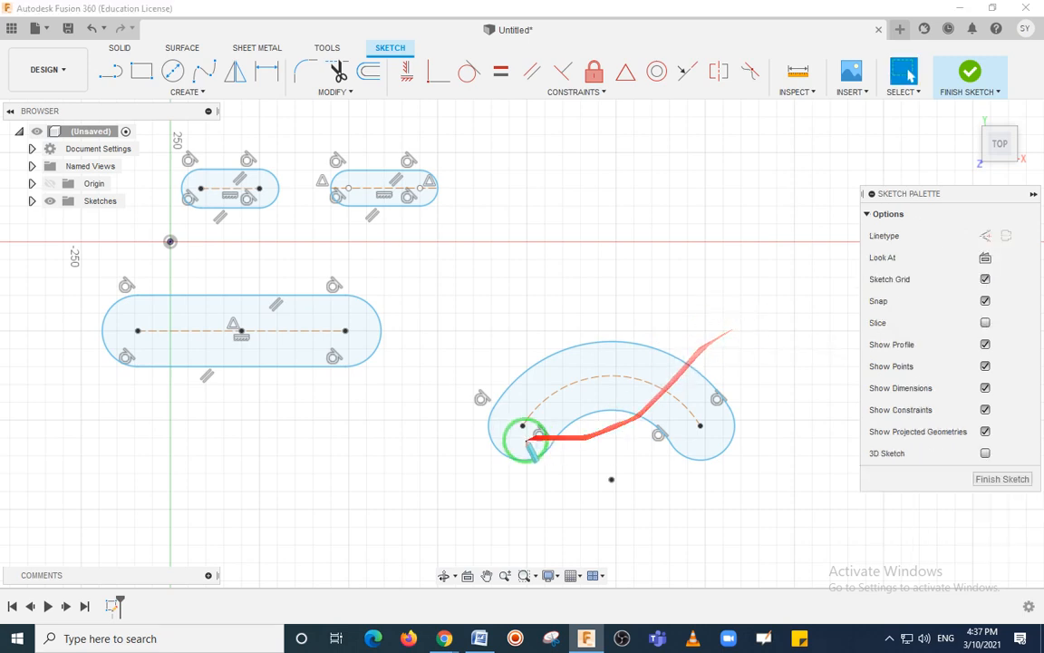
click(522, 425)
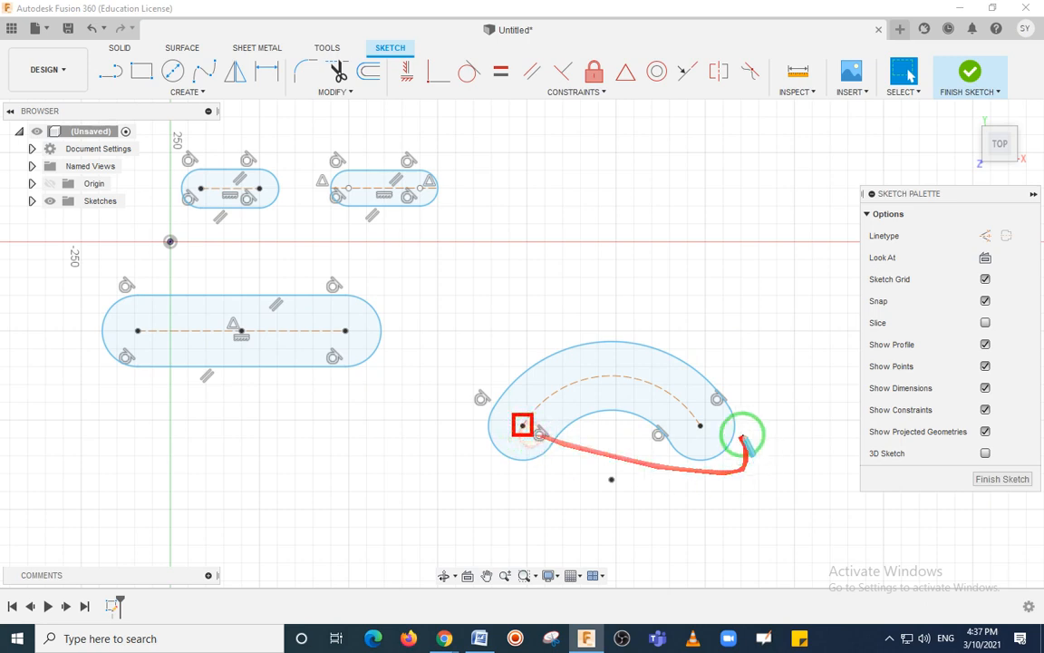
click(700, 425)
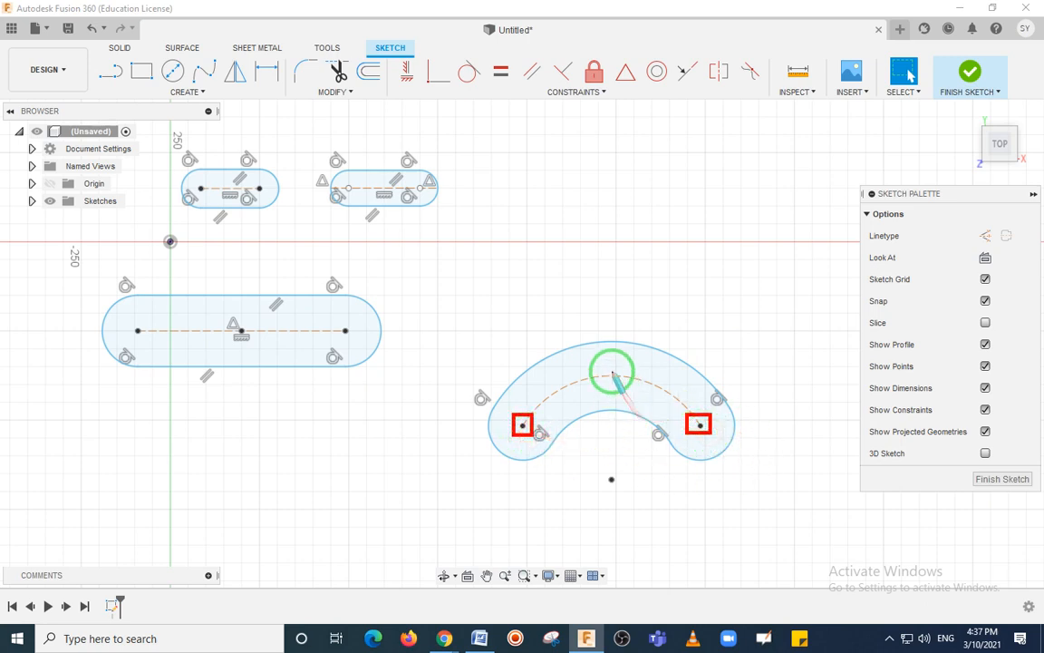
click(617, 377)
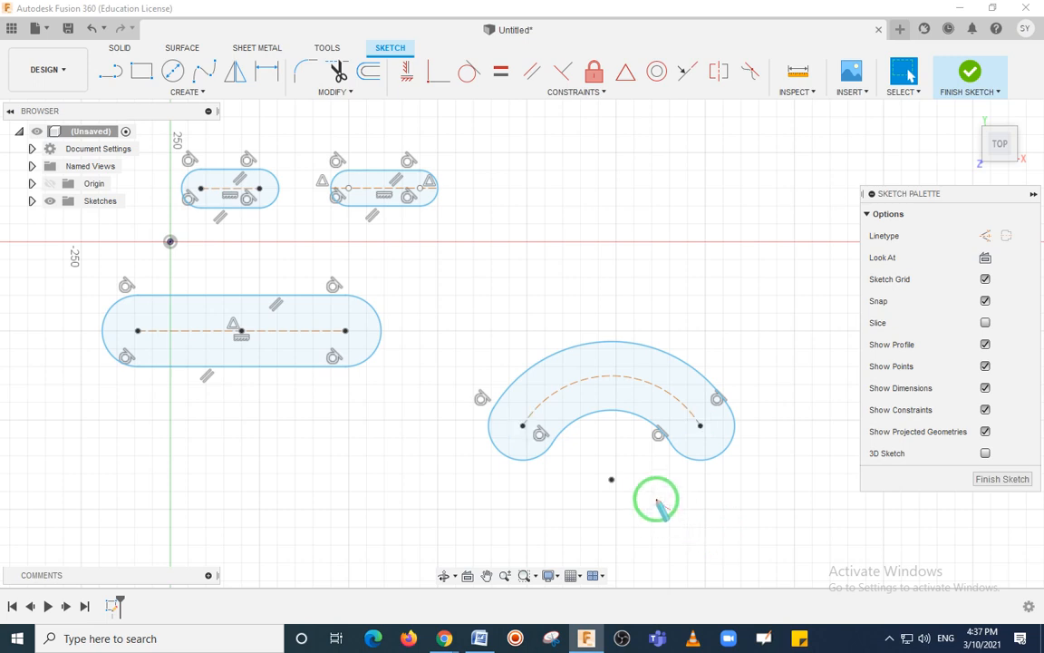
- Draw a center point arc slot above the arched slot, its arc centre just above the X axis and its arc sweeping clockwise toward +X
scroll(509, 272, down, 1)
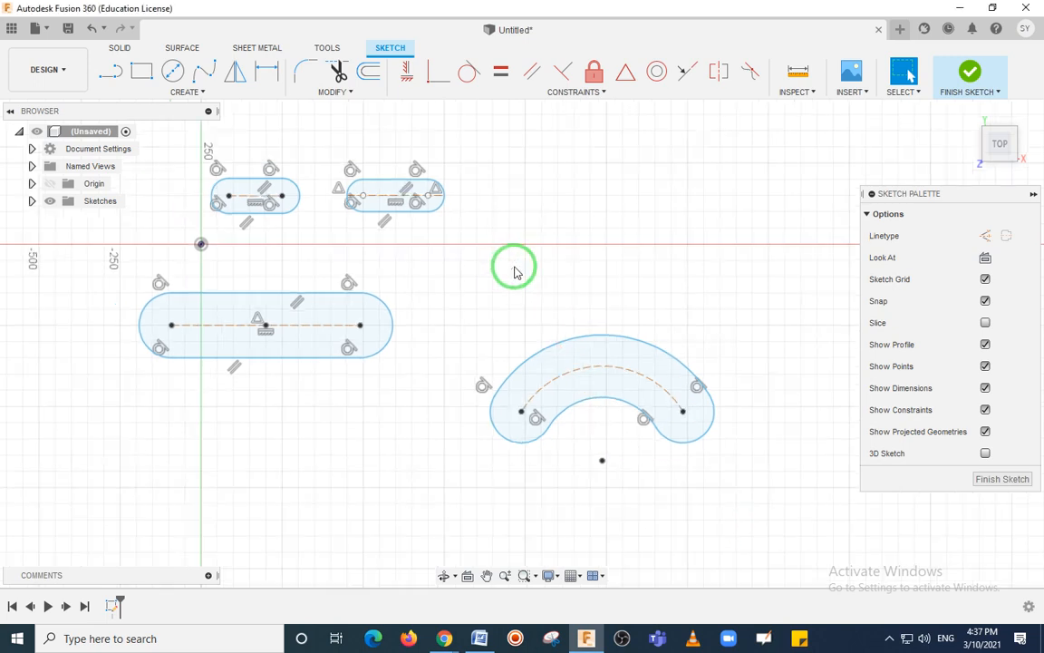
scroll(557, 250, down, 3)
scroll(558, 252, up, 5)
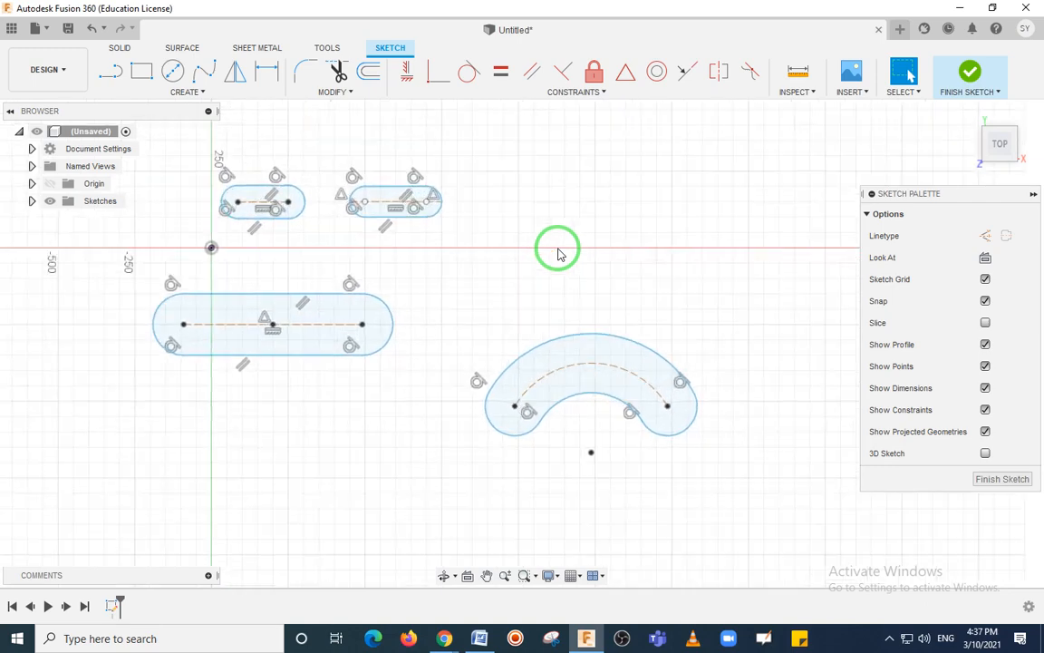
scroll(558, 252, down, 1)
middle_drag(576, 235, 562, 280)
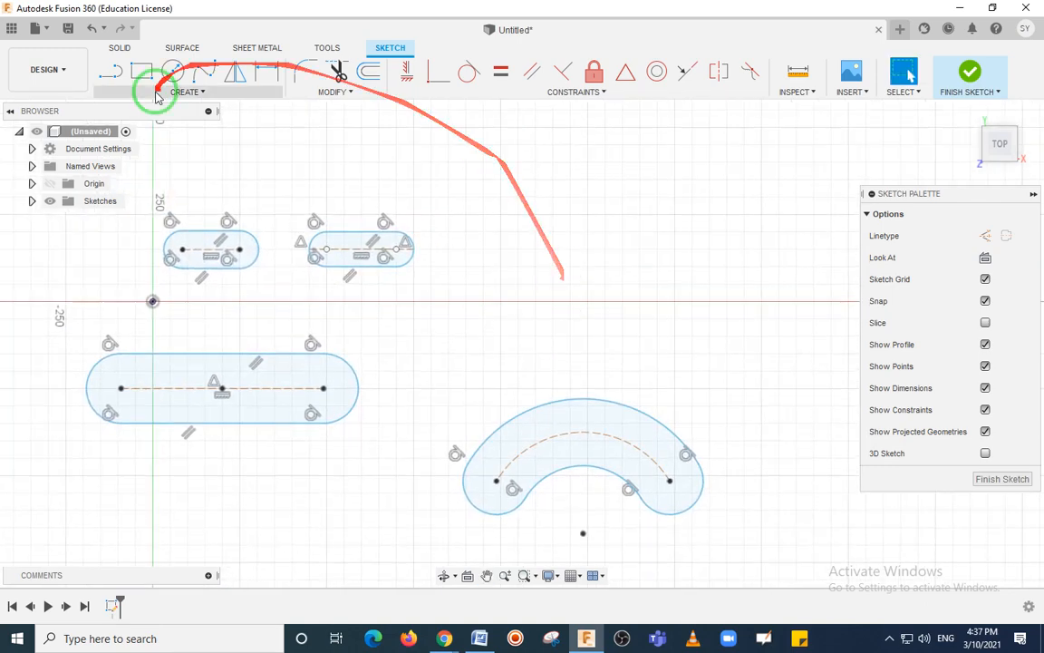
click(194, 94)
mouse_move(168, 204)
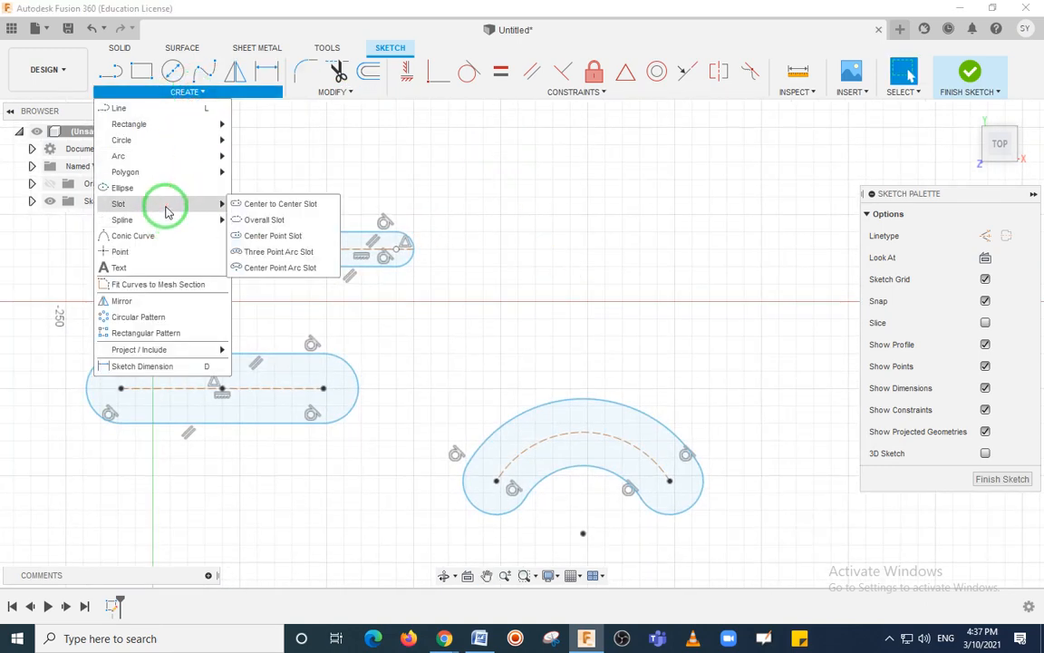
click(279, 269)
middle_drag(600, 273, 573, 289)
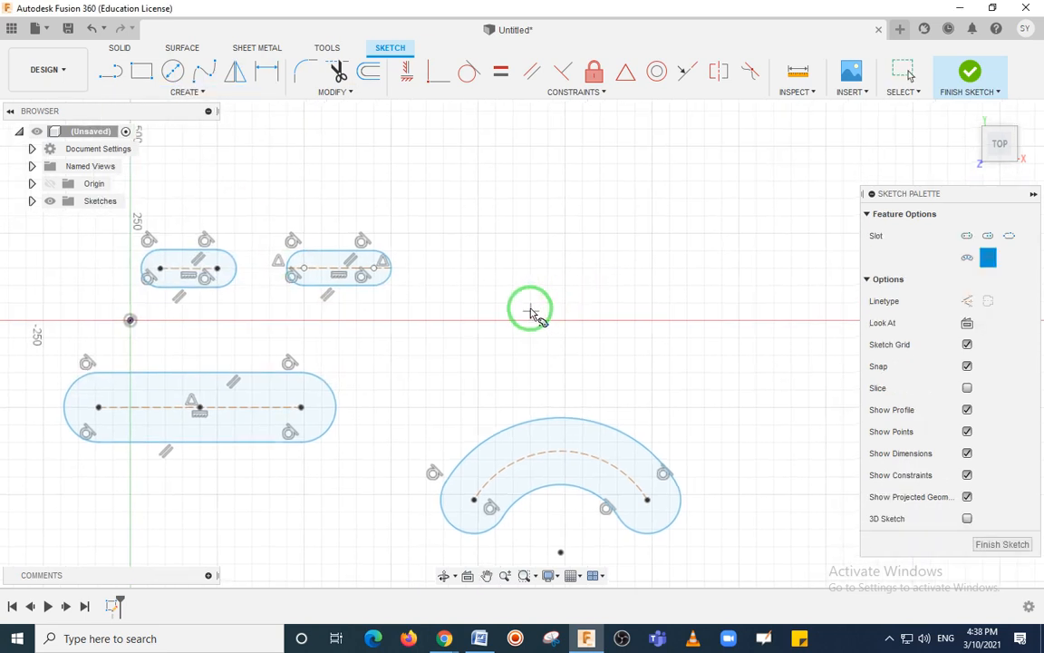
click(530, 304)
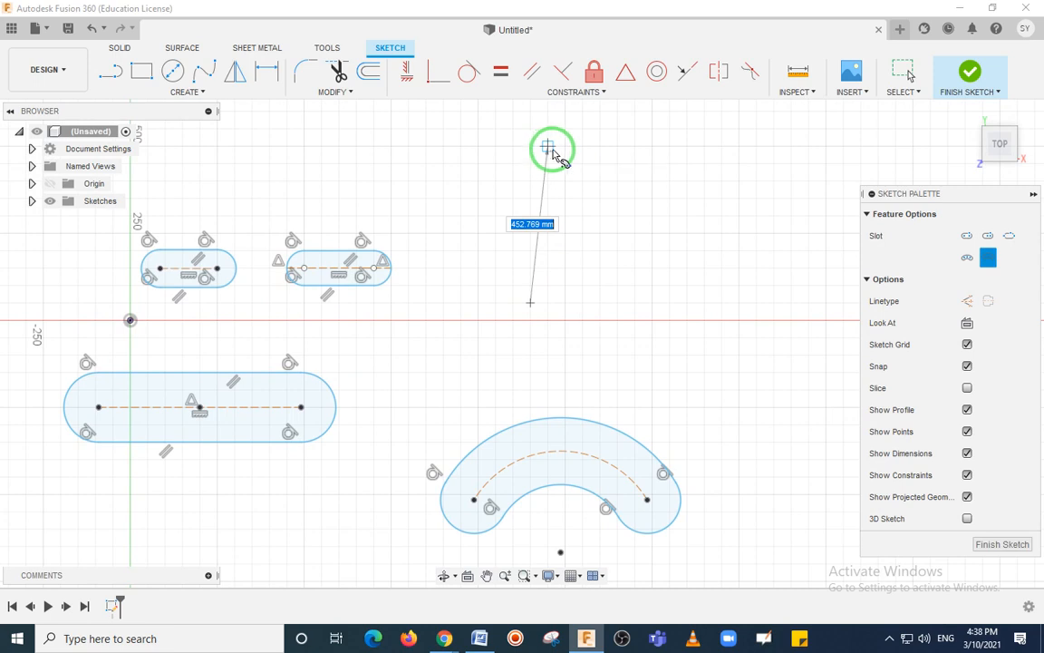
click(549, 180)
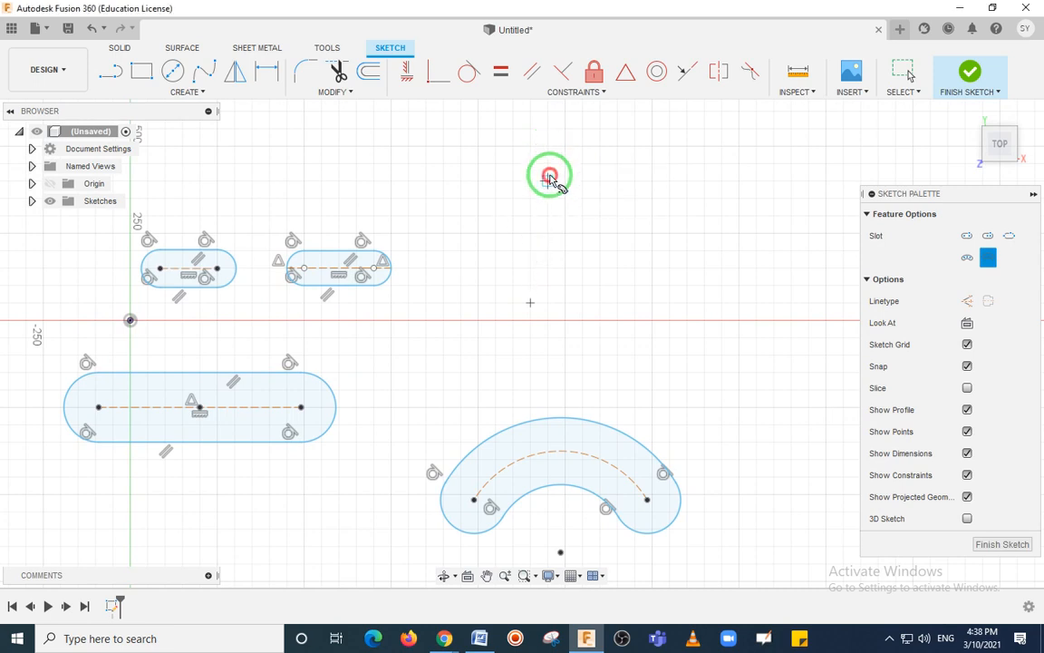
click(649, 264)
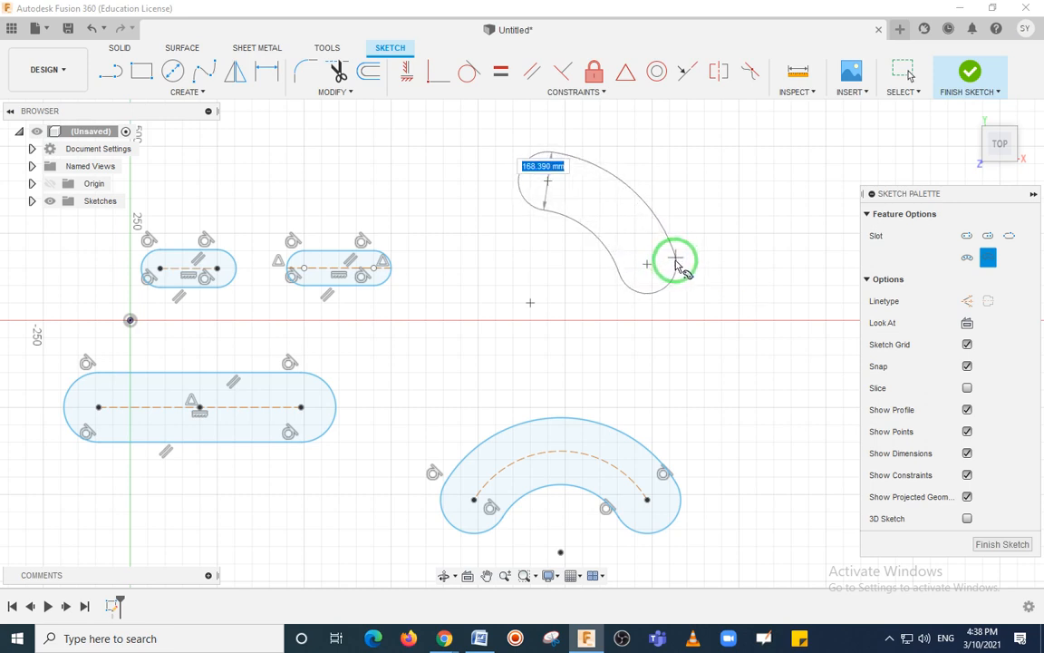
click(671, 268)
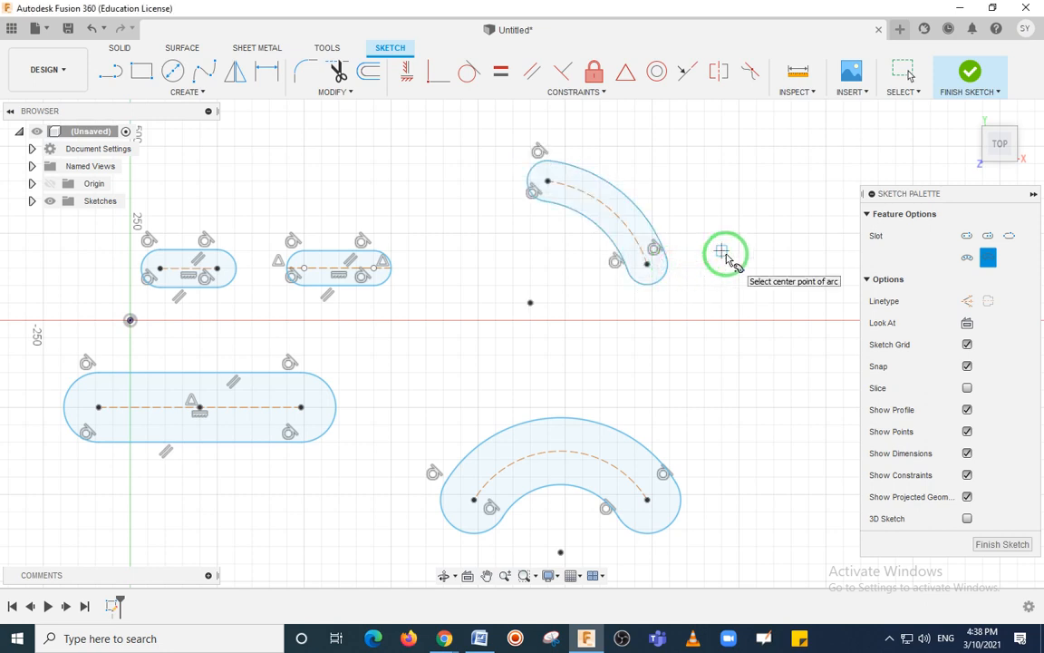
key(Escape)
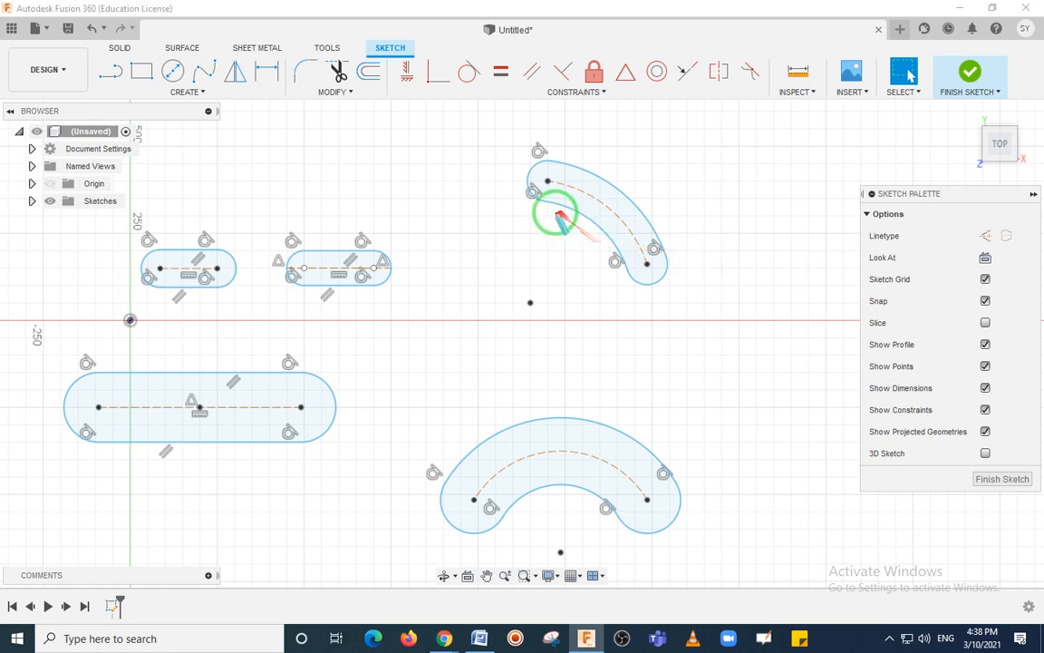
drag(513, 291, 543, 312)
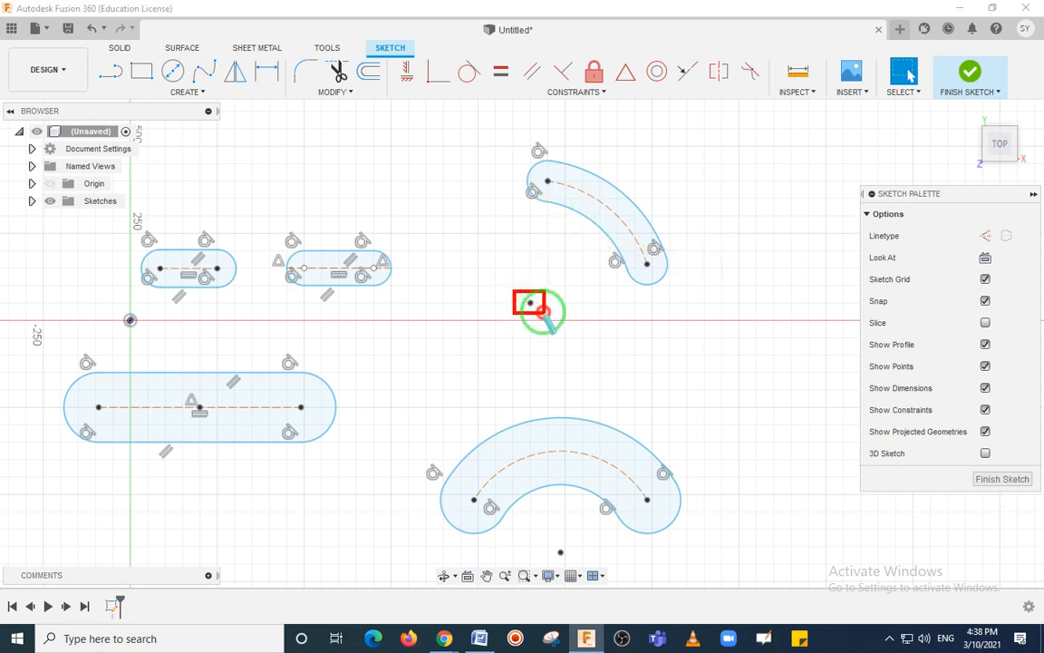
drag(536, 169, 654, 273)
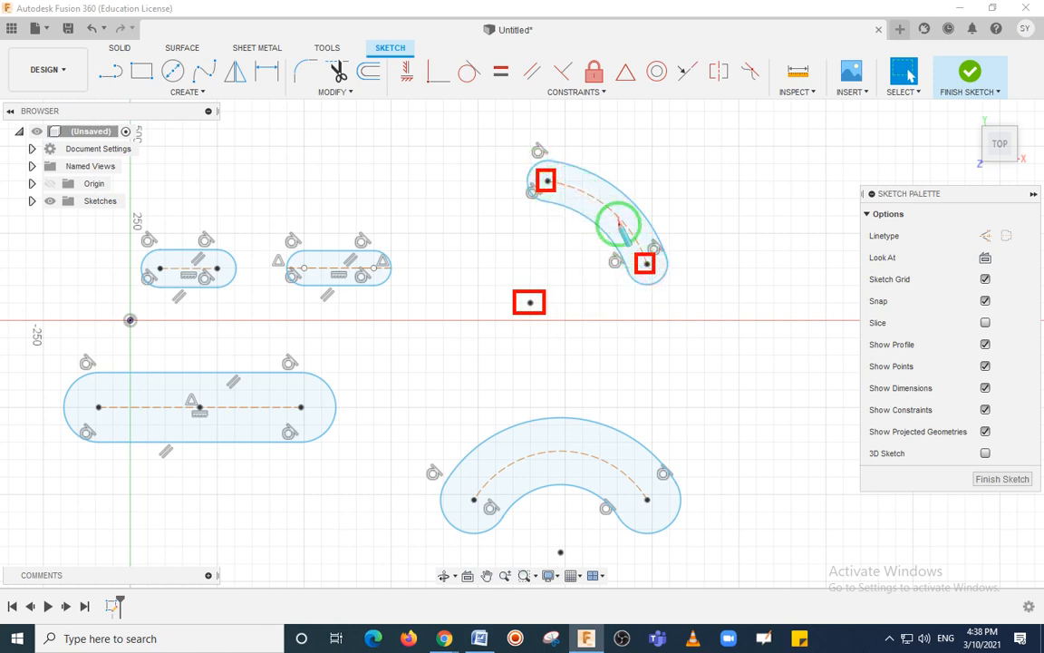
mouse_move(508, 138)
mouse_down()
mouse_move(617, 249)
mouse_move(691, 293)
mouse_up()
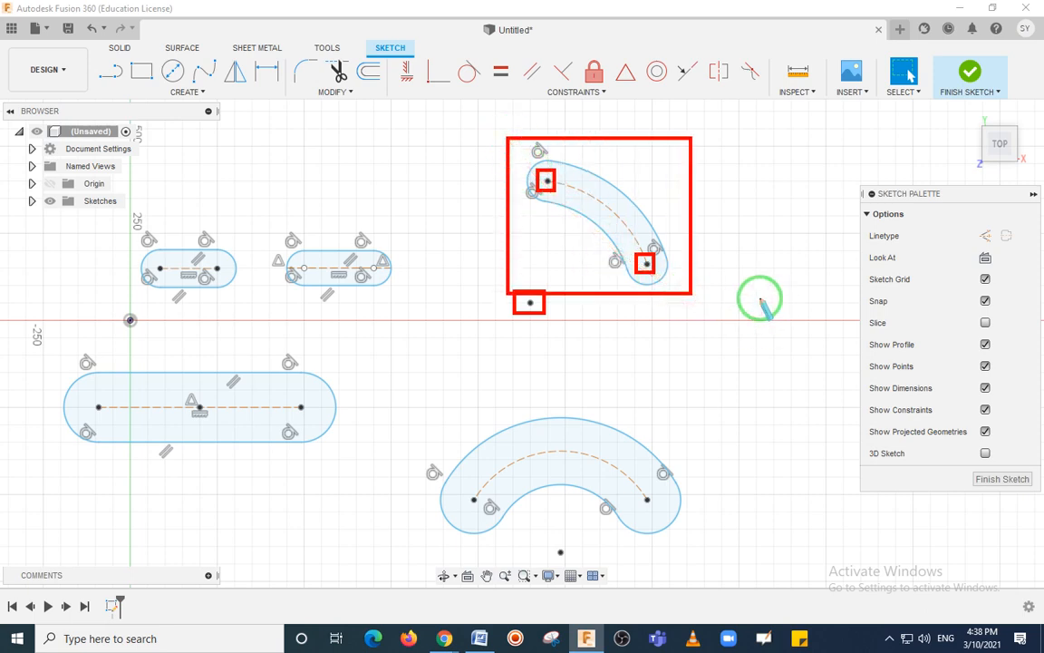